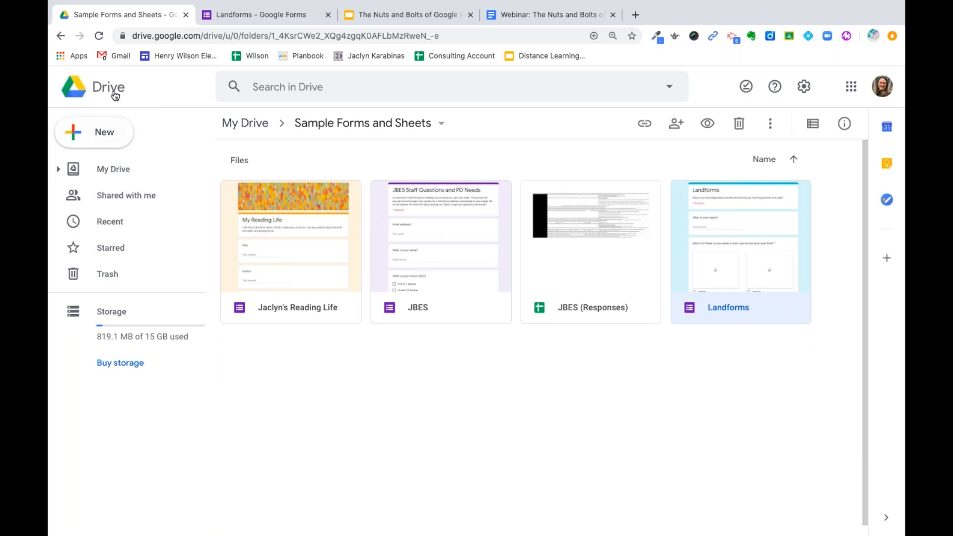
- Create a new blank Google Form in the Sample Forms and Sheets folder
click(92, 138)
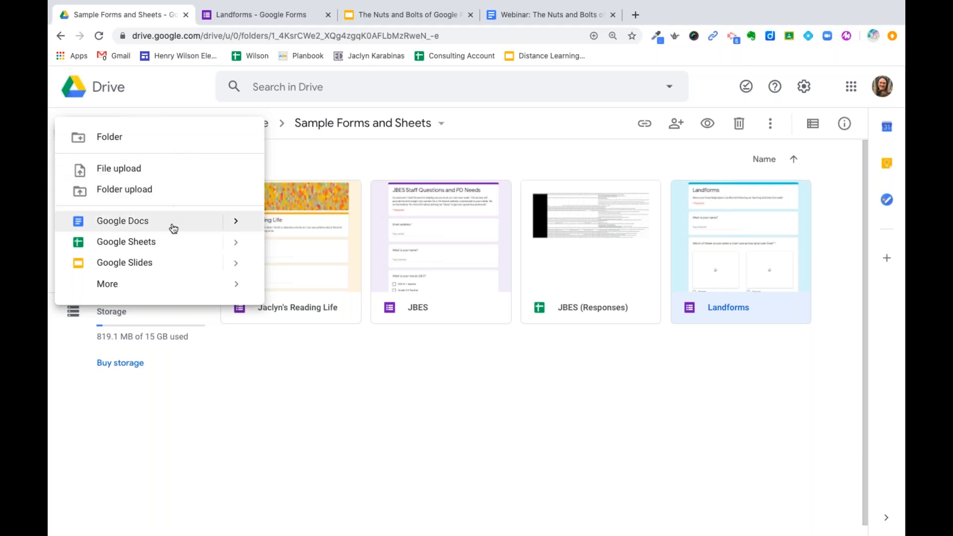
mouse_move(169, 290)
mouse_move(105, 290)
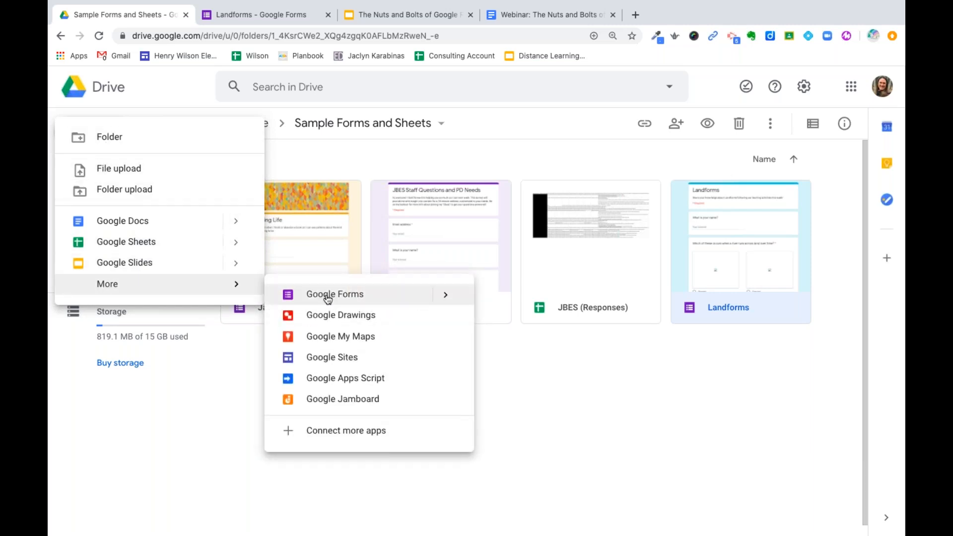
mouse_move(447, 296)
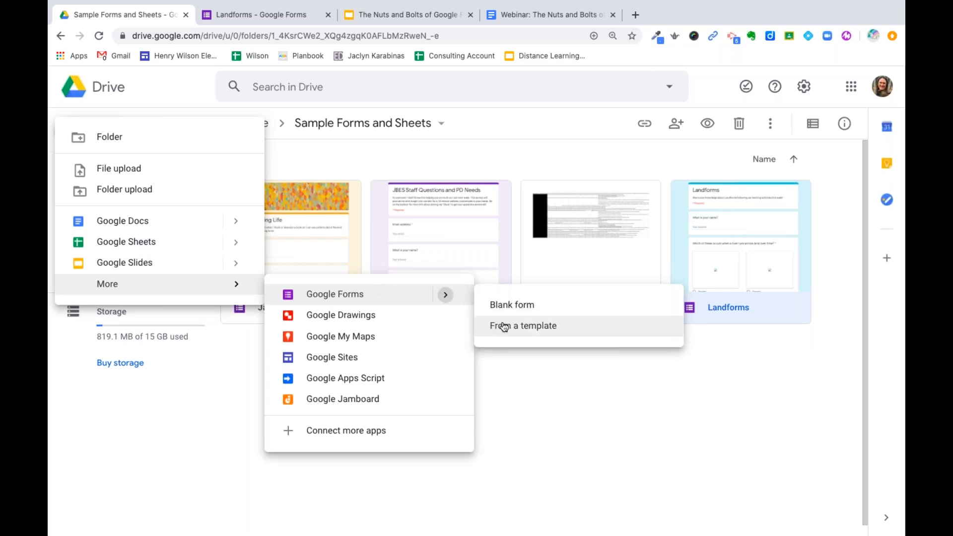
click(331, 296)
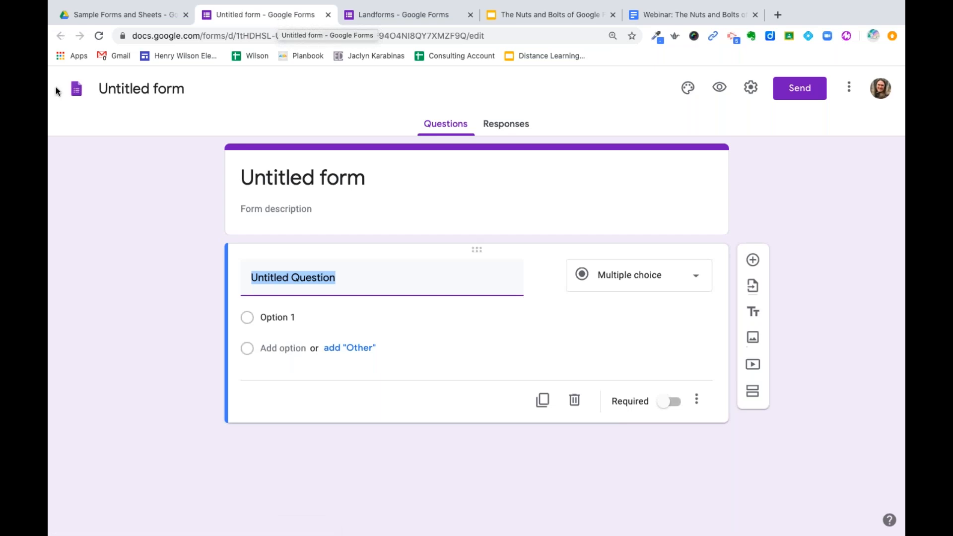
- Go to the Forms home page and open the full template gallery
click(76, 92)
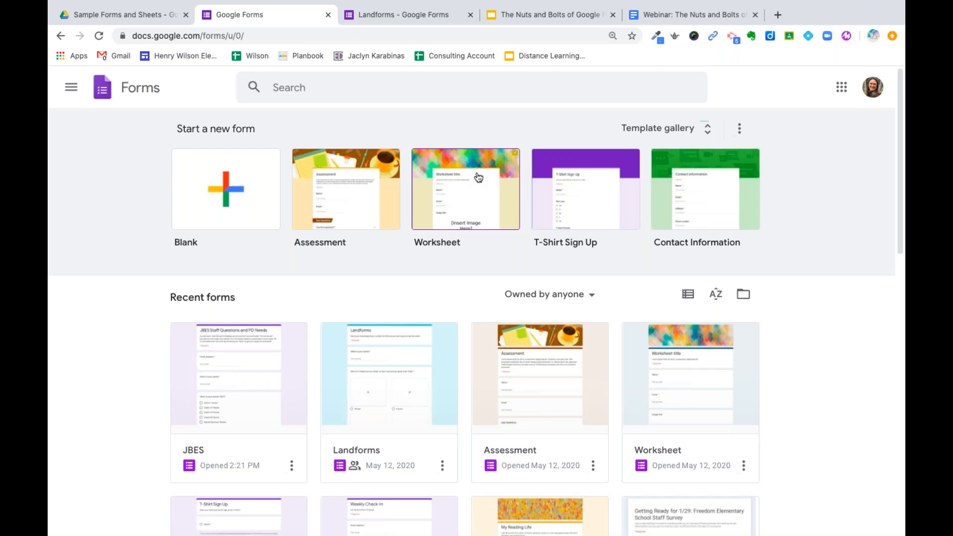
scroll(133, 355, down, 1)
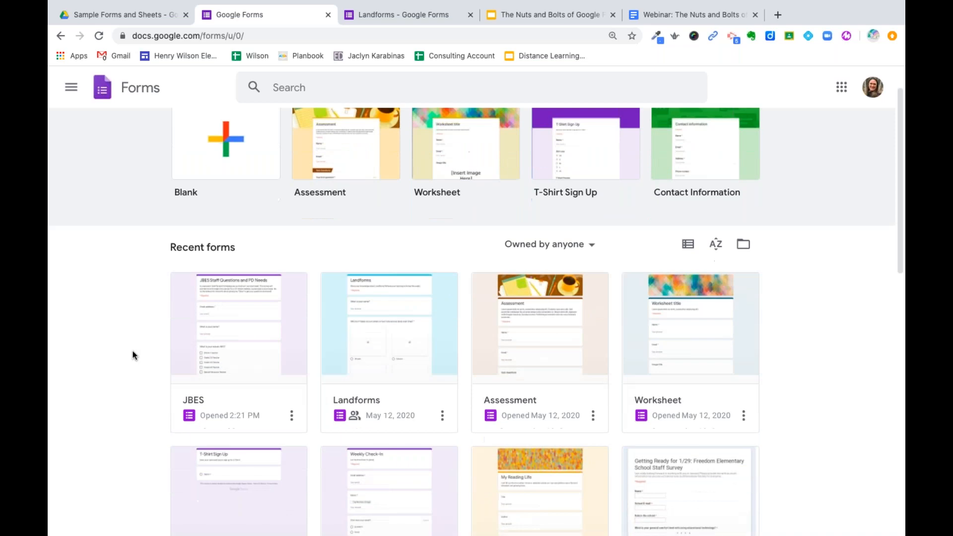
scroll(133, 356, up, 1)
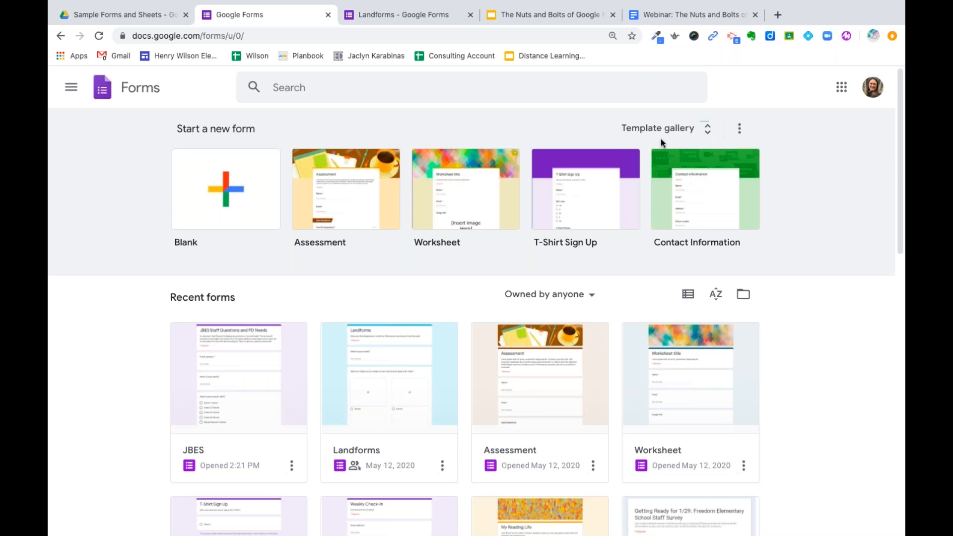
click(703, 132)
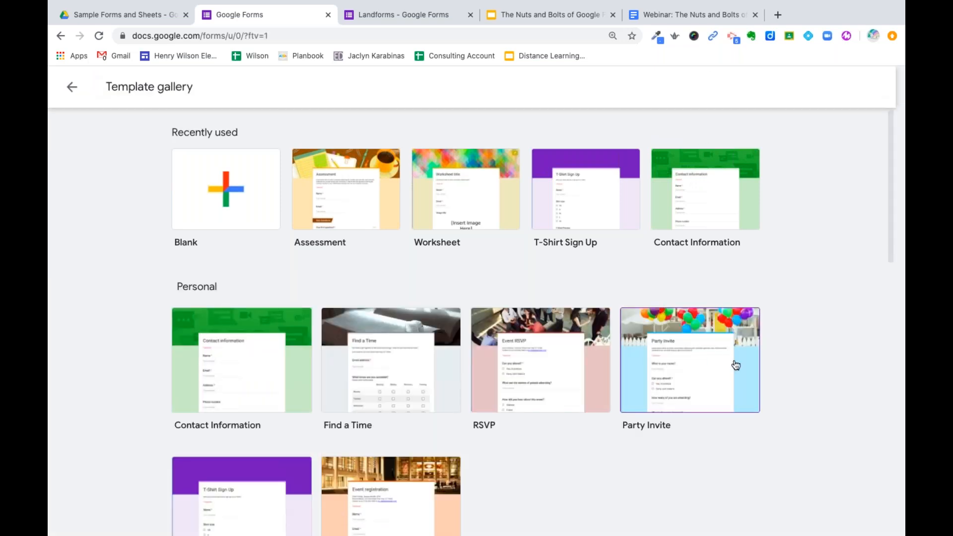
- Browse the Personal templates and create a form from the Party Invite template
scroll(736, 365, down, 2)
scroll(736, 365, up, 2)
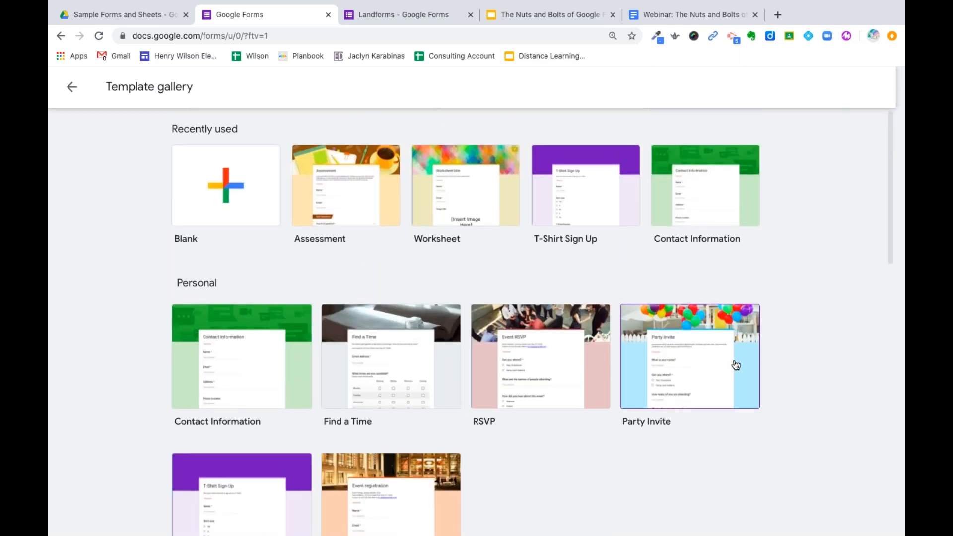
scroll(736, 366, down, 1)
scroll(735, 366, up, 1)
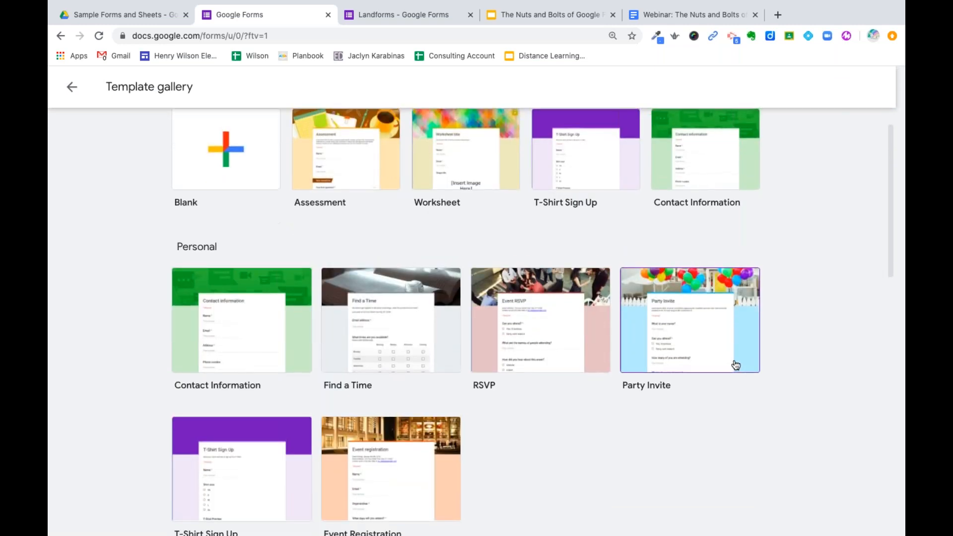
scroll(735, 365, down, 1)
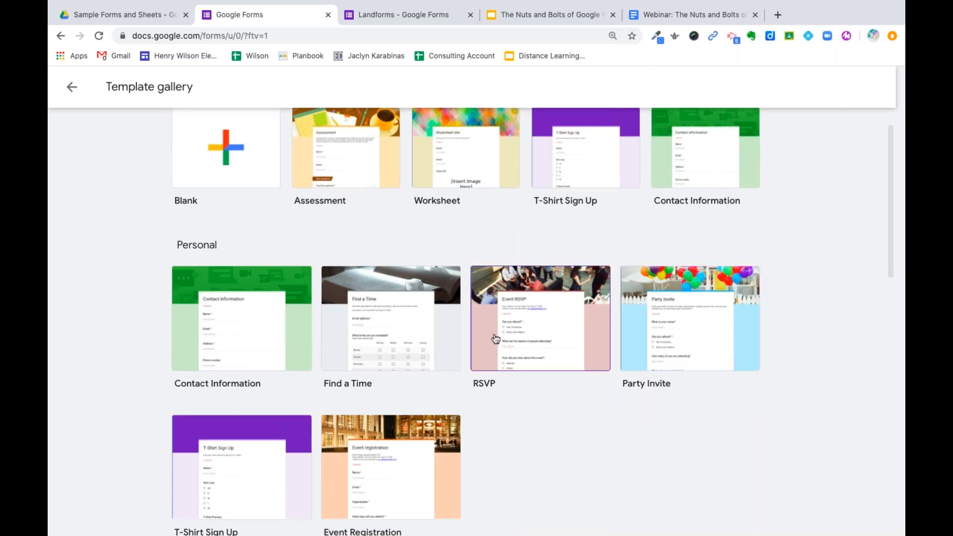
click(482, 307)
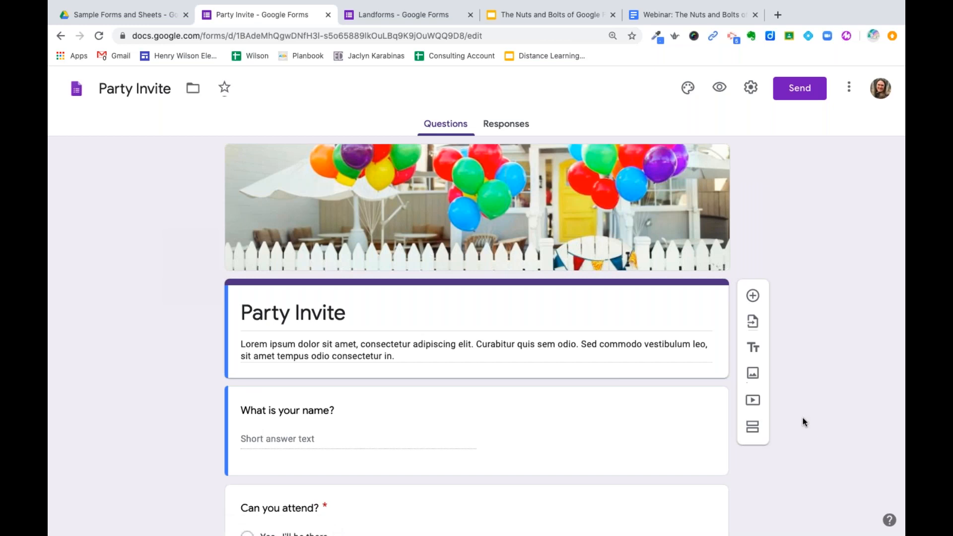
- Review the Party Invite form's ready-made questions, from the name field through the dishes and dietary restrictions questions
scroll(803, 418, down, 5)
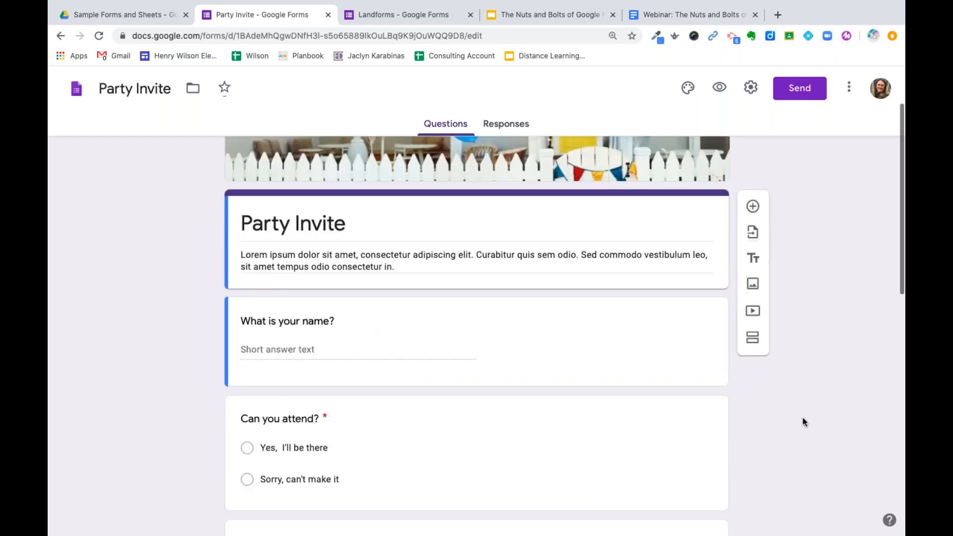
scroll(803, 418, up, 3)
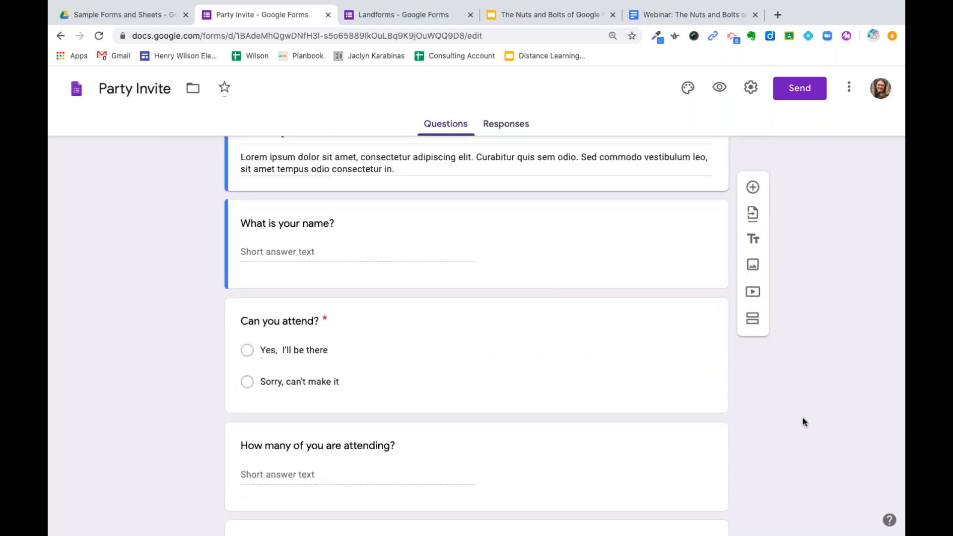
scroll(480, 289, down, 2)
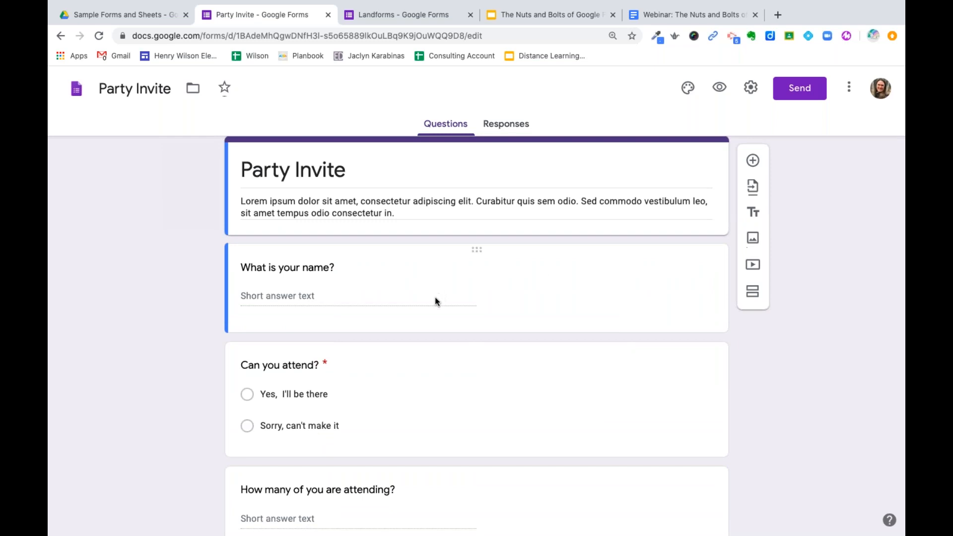
scroll(435, 297, down, 4)
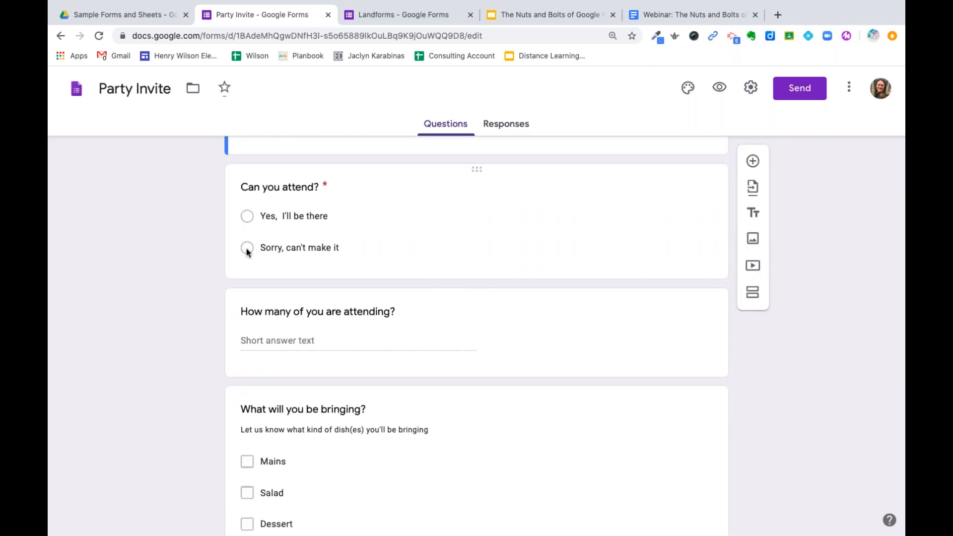
scroll(270, 241, down, 3)
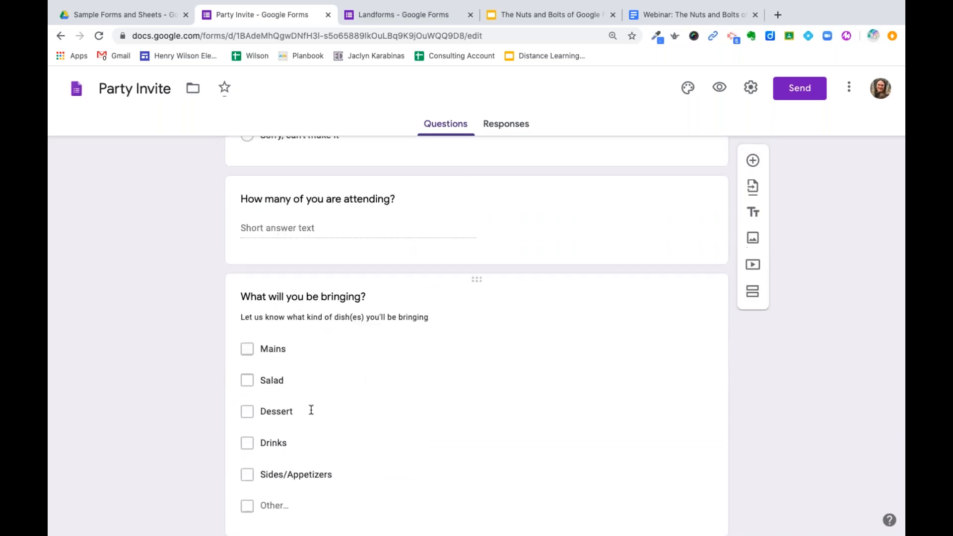
scroll(278, 348, down, 3)
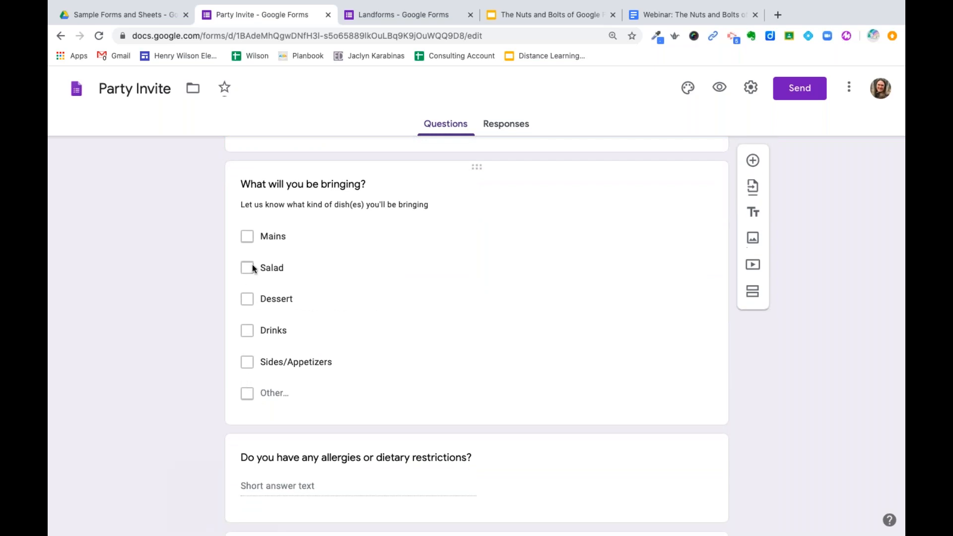
scroll(252, 269, down, 3)
scroll(417, 284, up, 20)
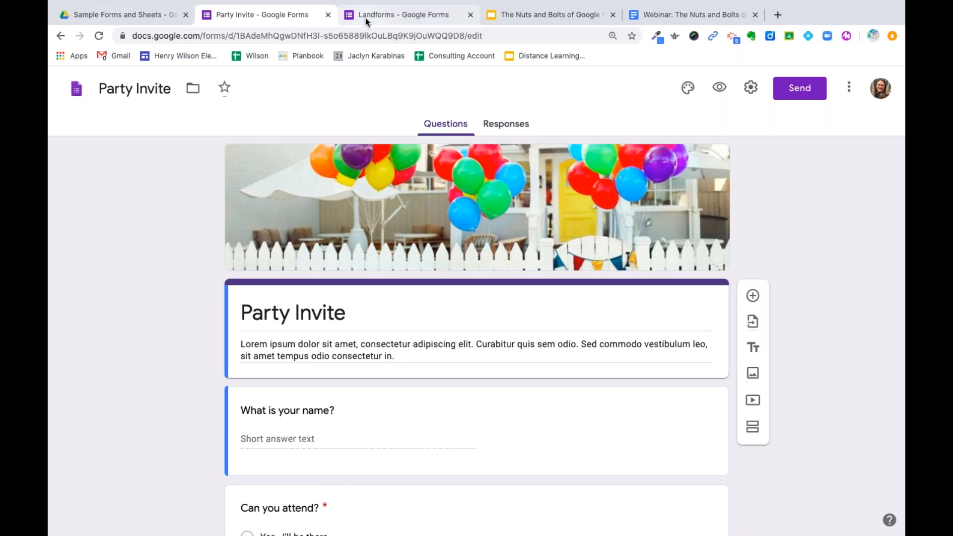
- Switch to the Landforms form and review its response summary and its questions with picture answer options
click(367, 22)
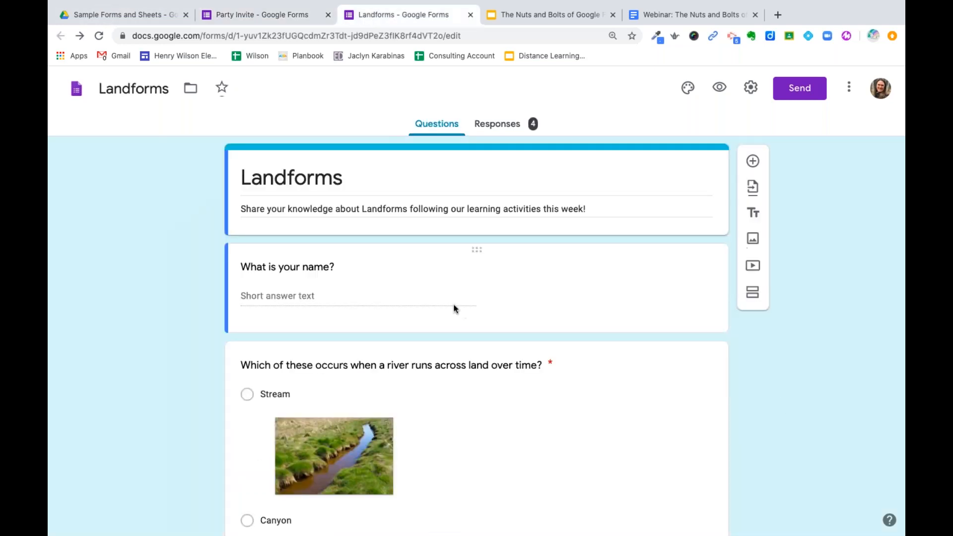
click(508, 128)
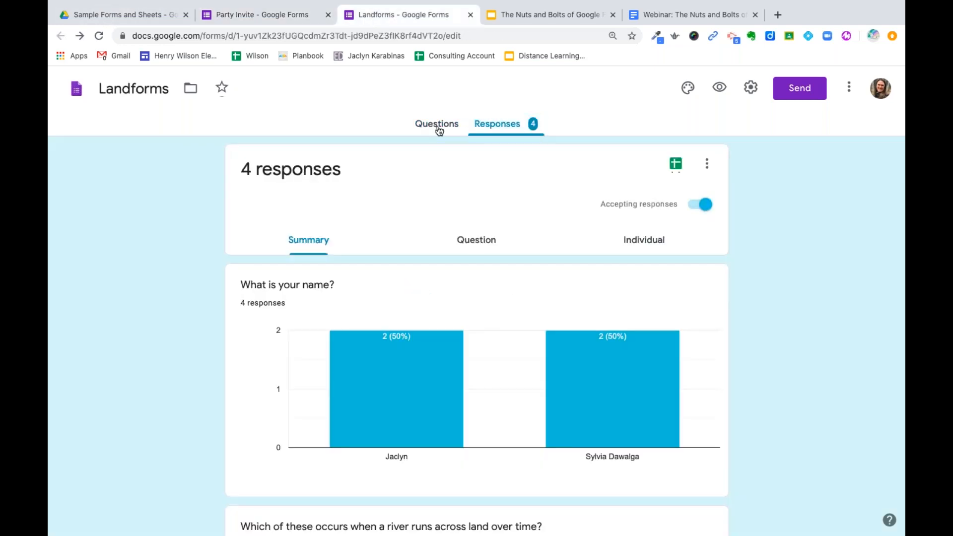
click(439, 125)
scroll(695, 302, down, 2)
scroll(694, 302, up, 2)
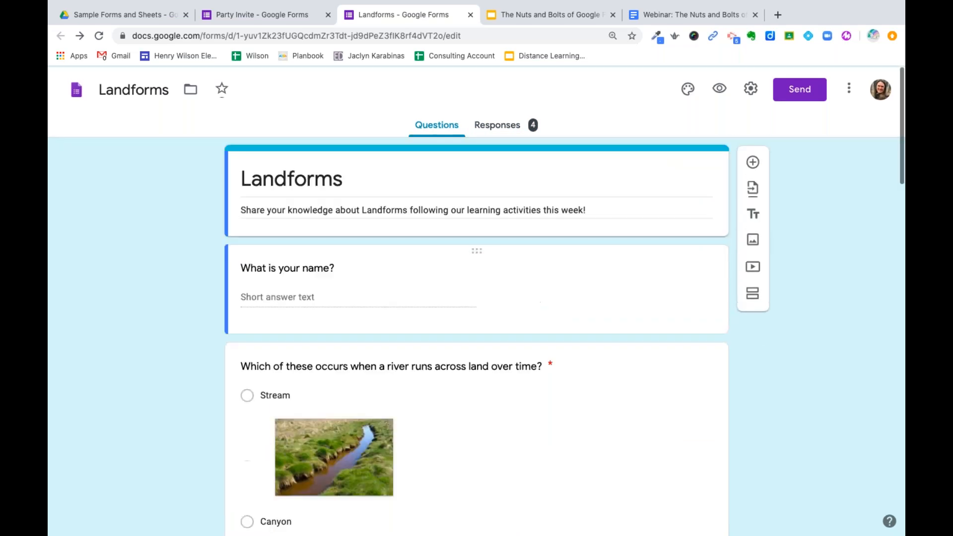
scroll(477, 338, down, 4)
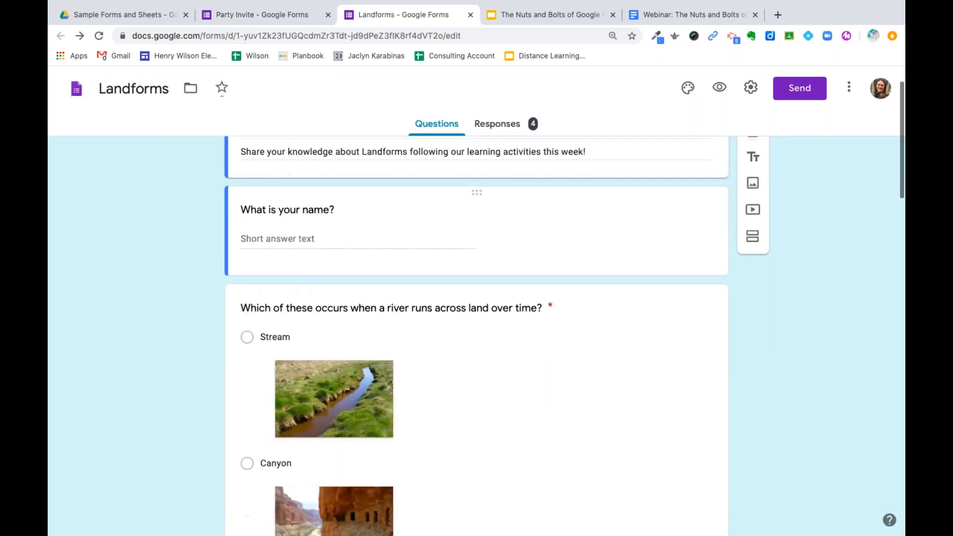
scroll(477, 337, down, 2)
scroll(477, 338, down, 7)
scroll(477, 337, up, 9)
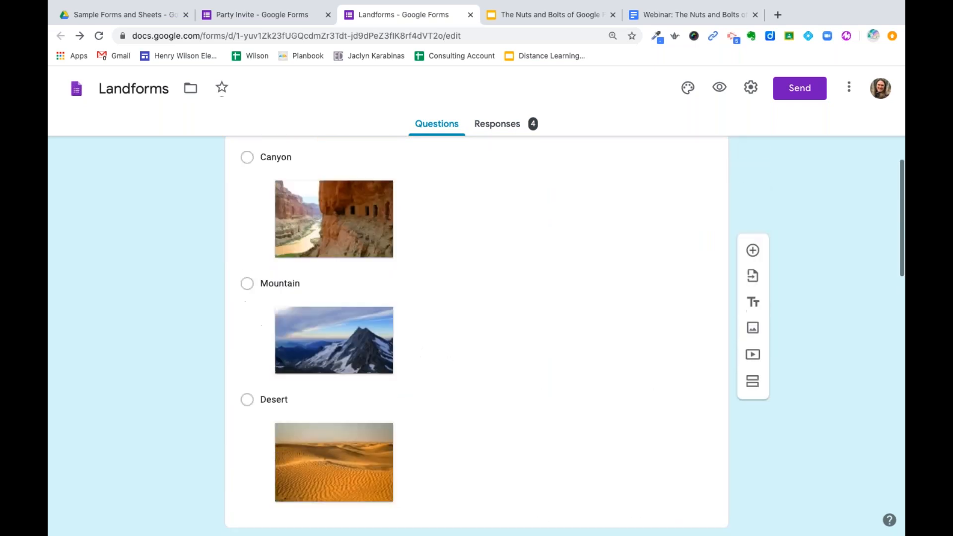
scroll(679, 297, up, 4)
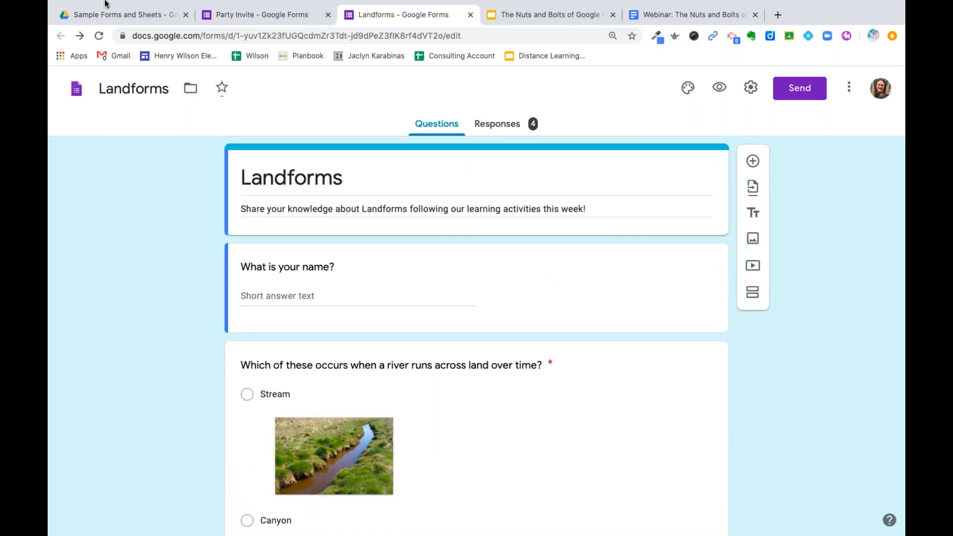
- Return to the Sample Forms and Sheets folder in Drive and create another blank Google Form there
click(104, 17)
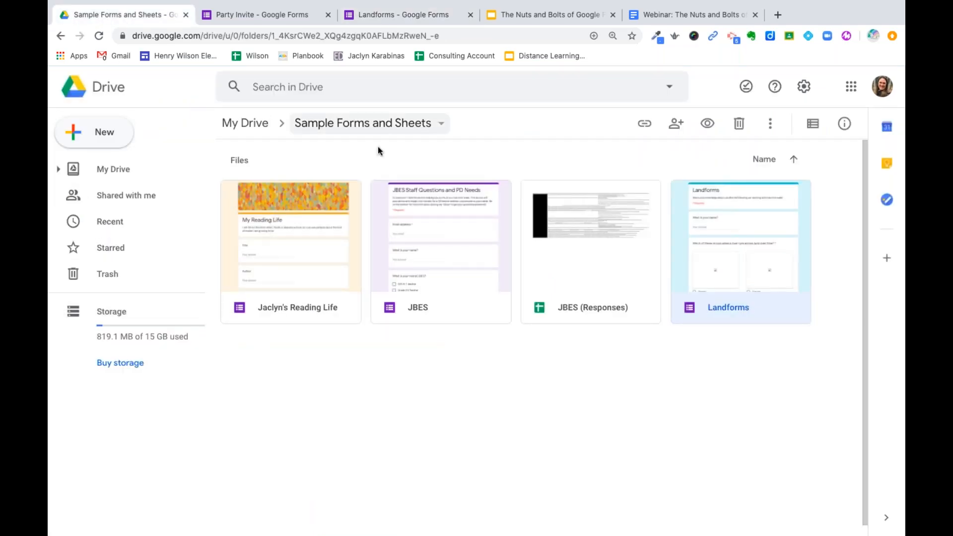
click(102, 133)
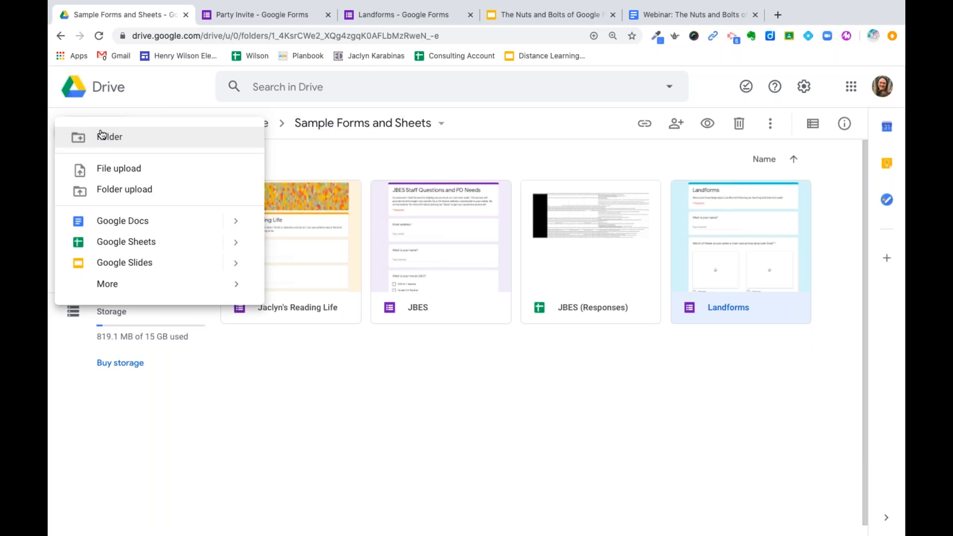
mouse_move(121, 283)
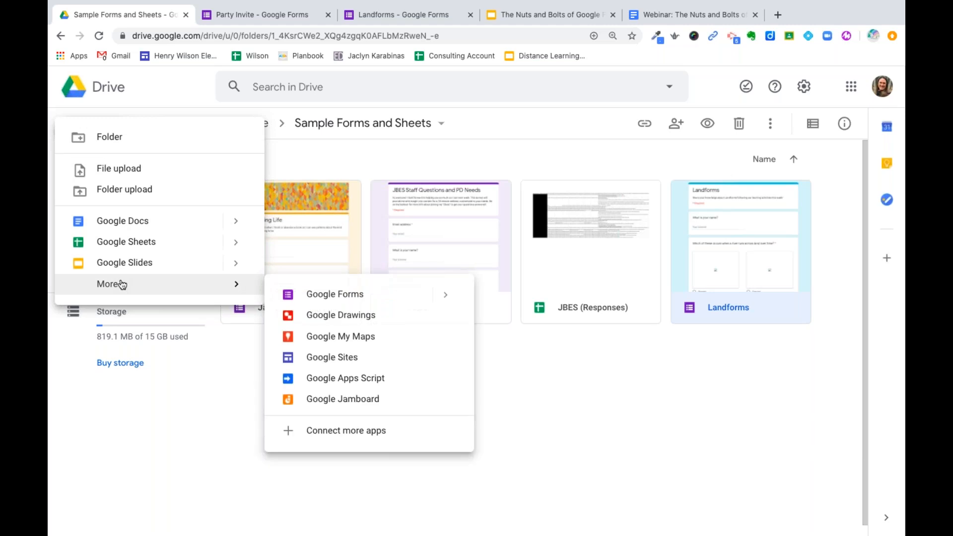
click(325, 297)
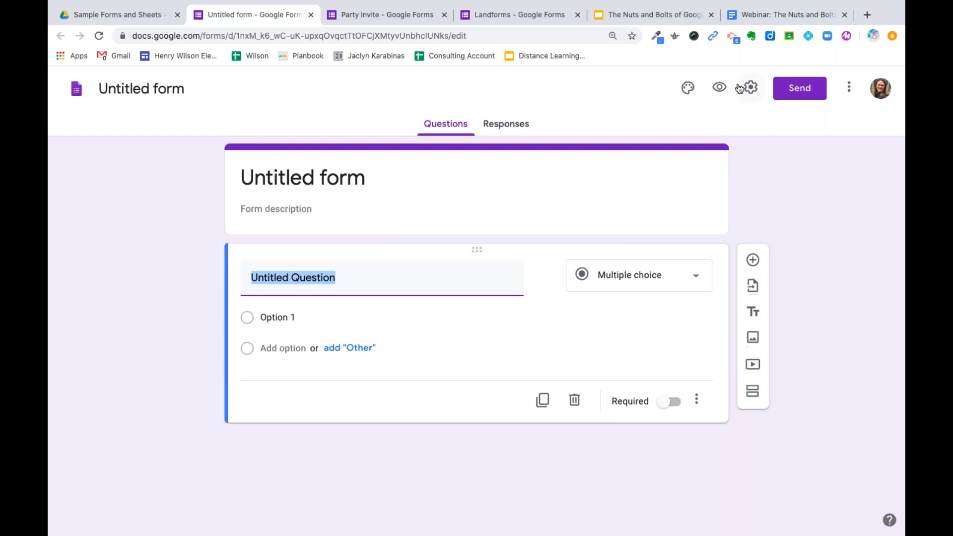
- Preview the untitled form as a respondent sees it and check its general settings without changing anything
click(719, 89)
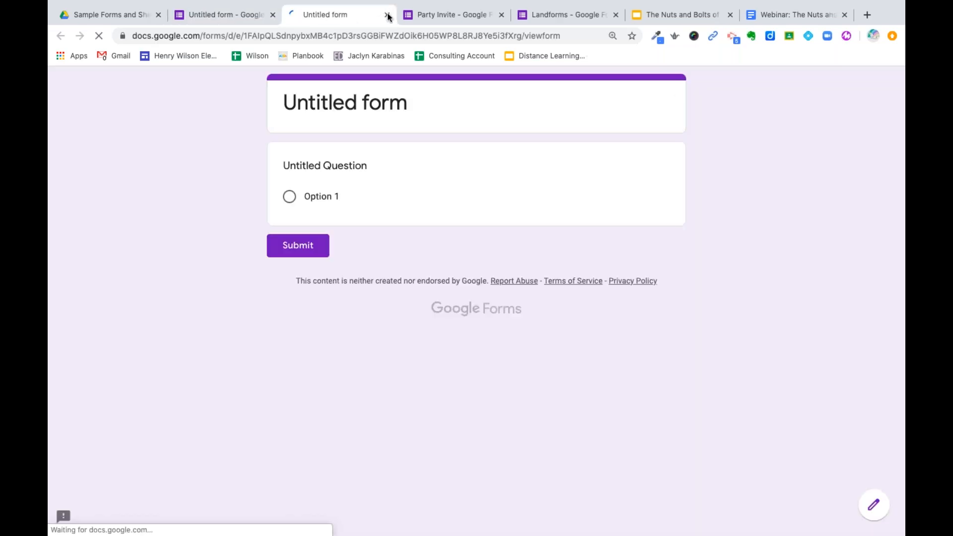
click(388, 15)
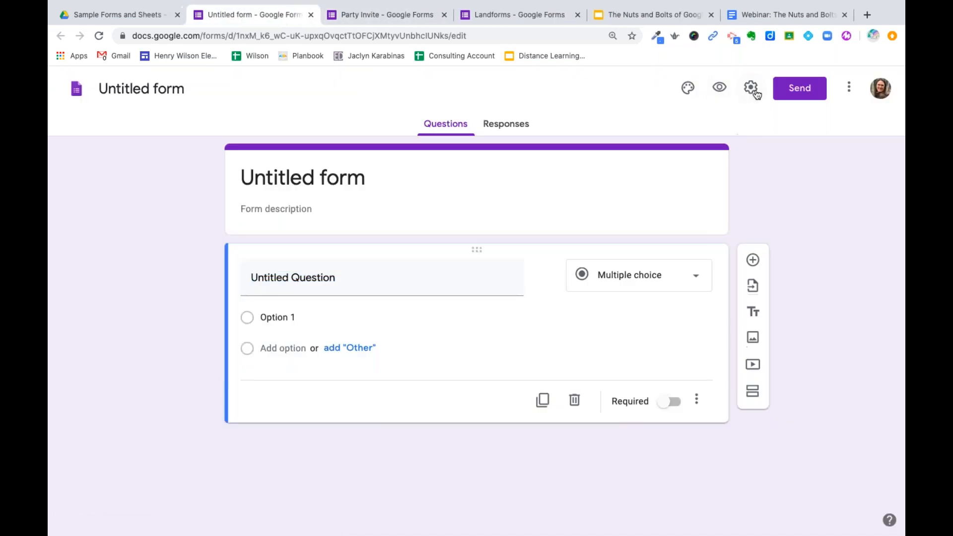
click(751, 88)
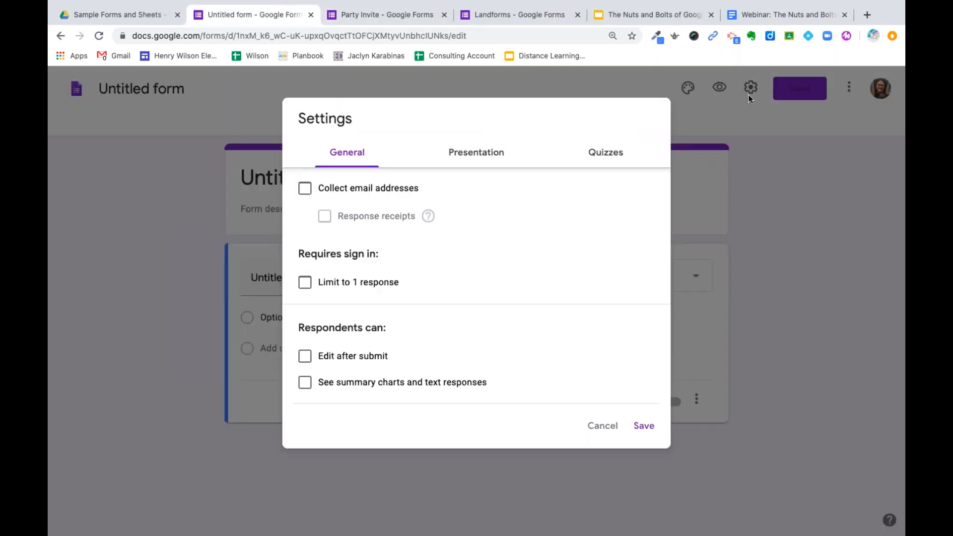
click(594, 423)
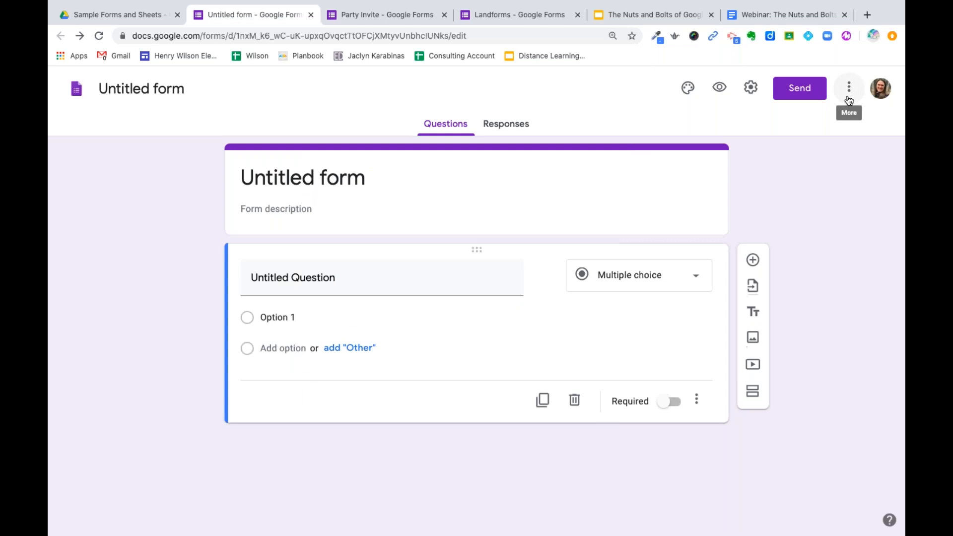
- Review the form's additional options, such as collaborators and add-ons, and show the untitled question's extra options
click(849, 100)
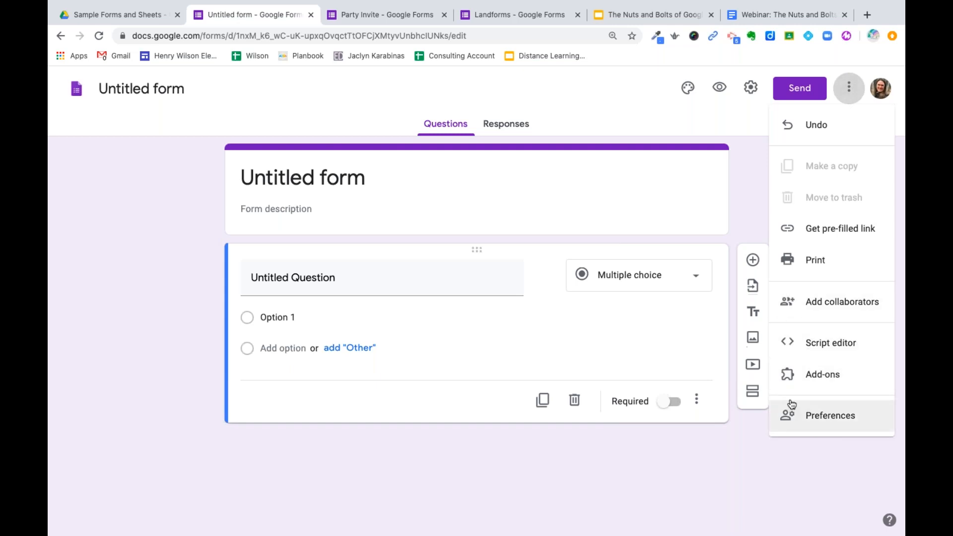
click(694, 487)
click(697, 401)
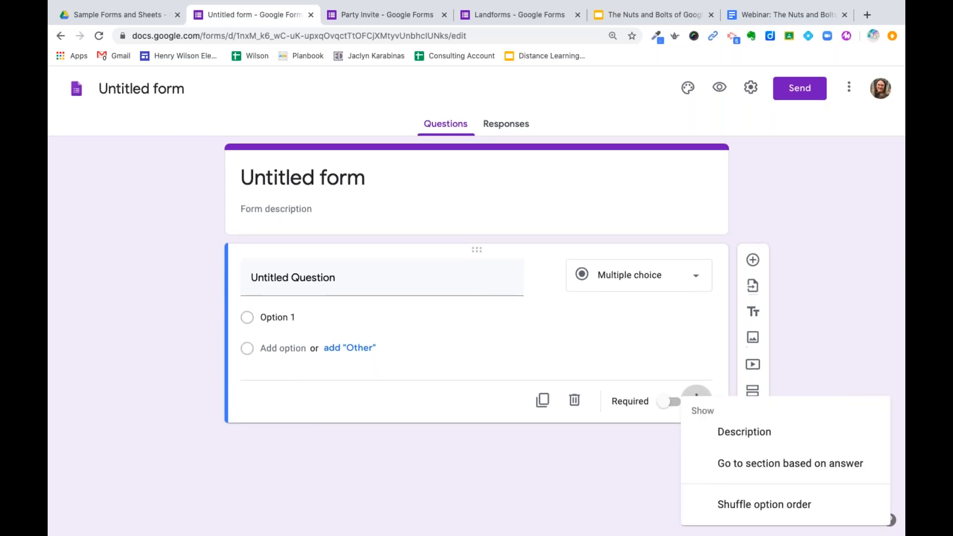
- Add an "Other" answer choice to the untitled multiple-choice question
click(658, 477)
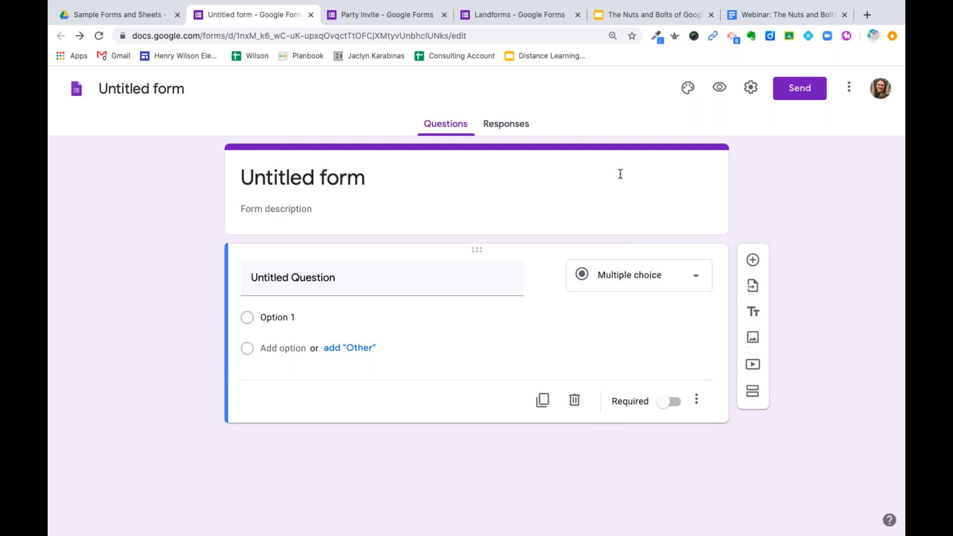
click(298, 277)
click(275, 314)
click(346, 348)
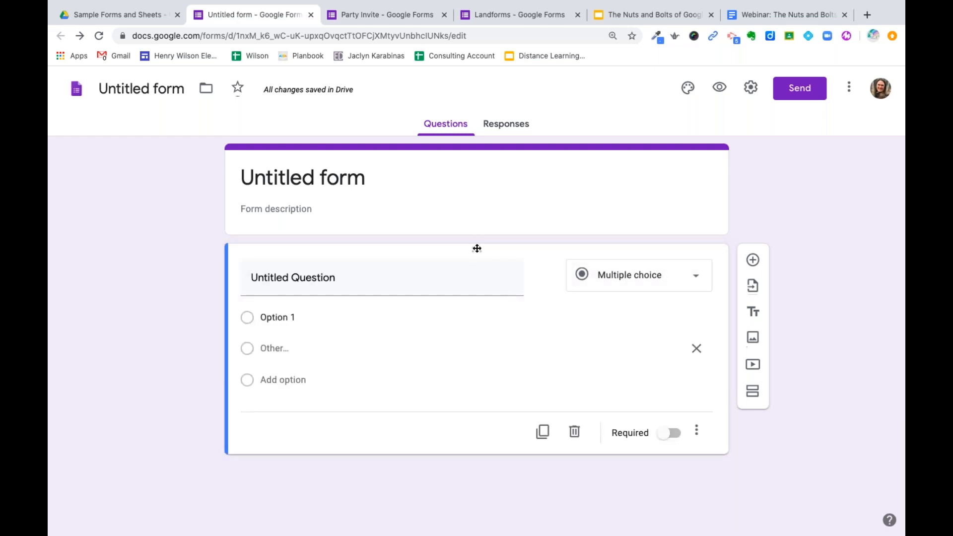
mouse_move(477, 248)
mouse_down()
mouse_move(477, 274)
mouse_move(477, 252)
mouse_up()
- Title the form "Getting Started Form"
click(281, 177)
text(Getting STar)
key(BackSpace)
key(BackSpace)
key(BackSpace)
text(tarted Form)
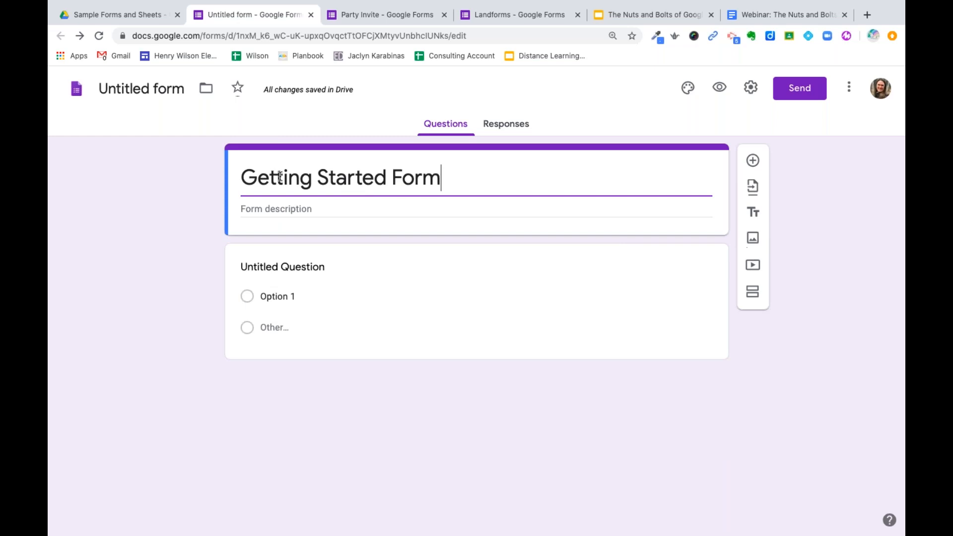
click(272, 207)
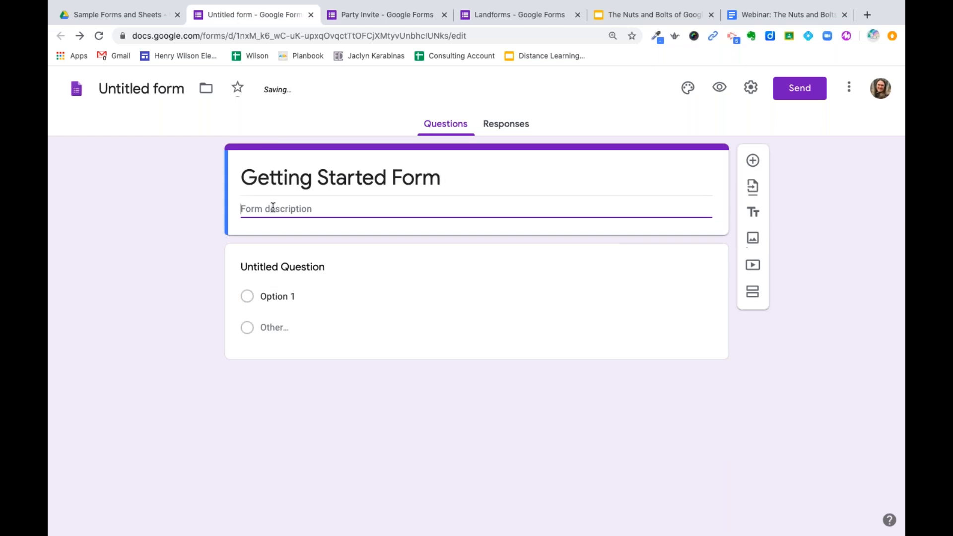
- Rename the form file "Getting Started Form" to match its title, leaving the form description blank
triple_click(249, 177)
click(139, 89)
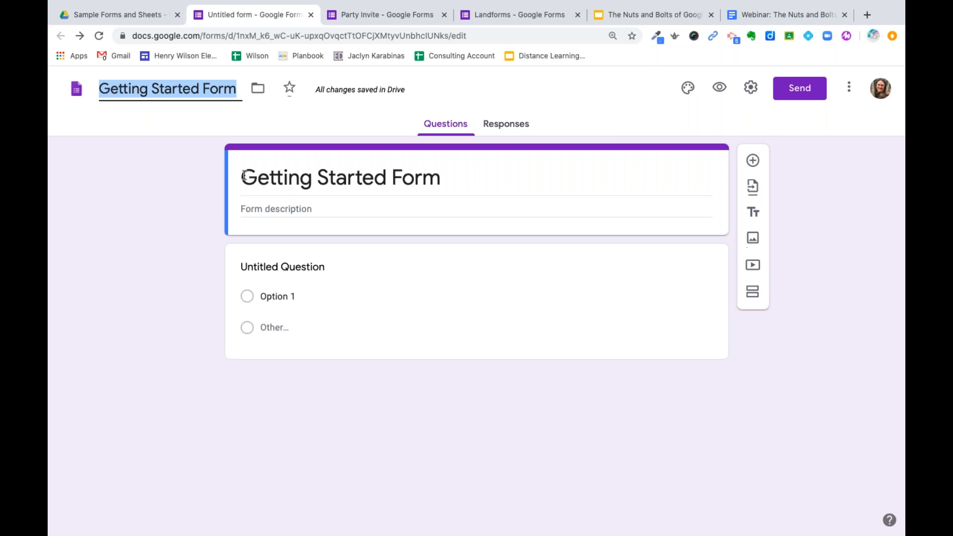
click(159, 88)
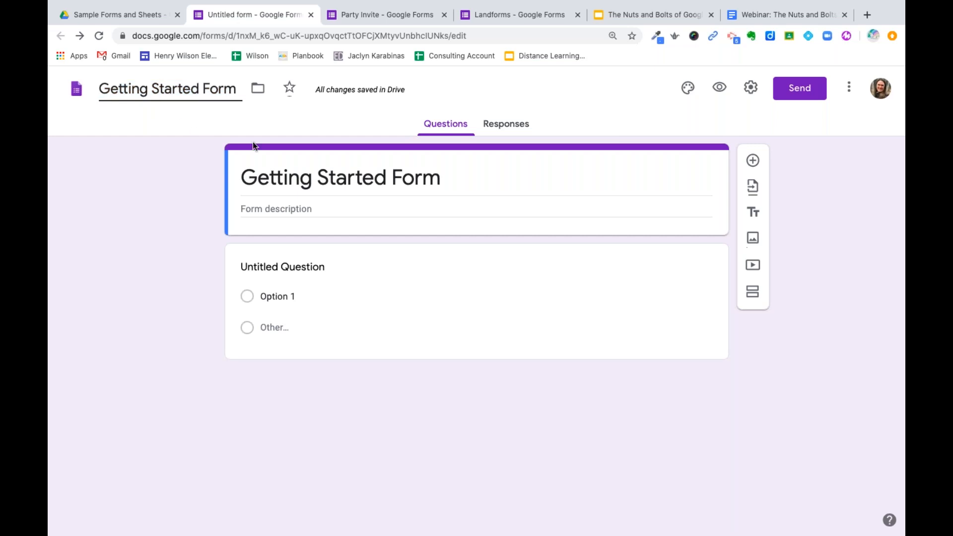
click(332, 166)
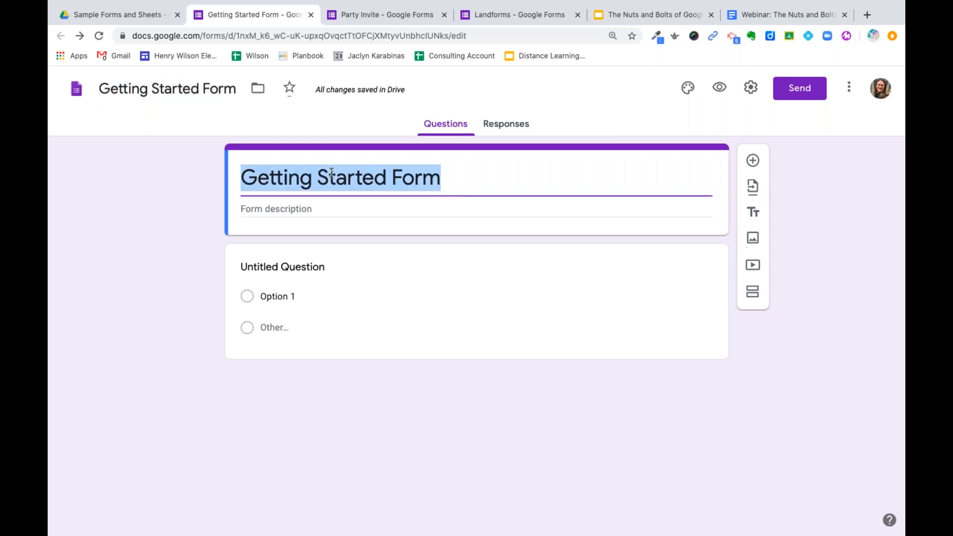
click(301, 214)
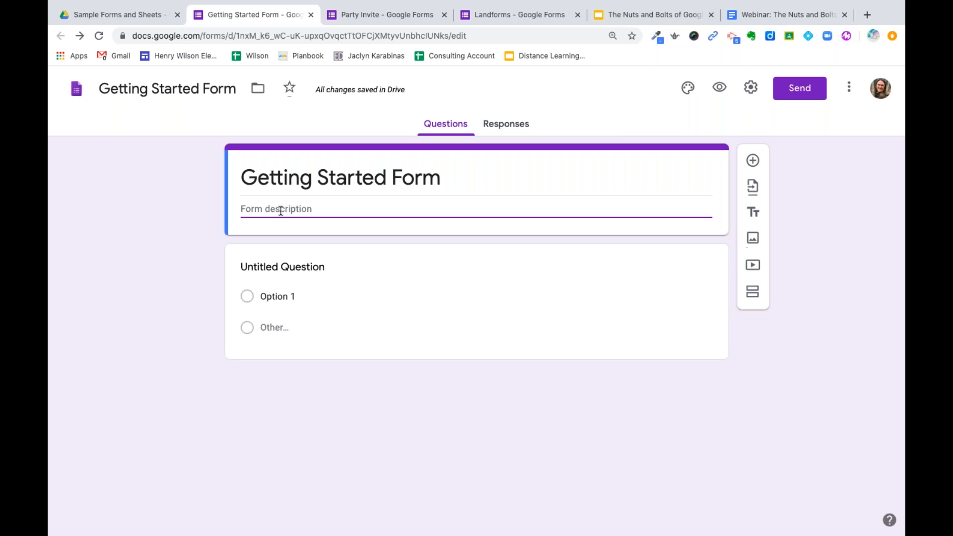
- Replace the untitled question's text with "What is your name?"
click(352, 269)
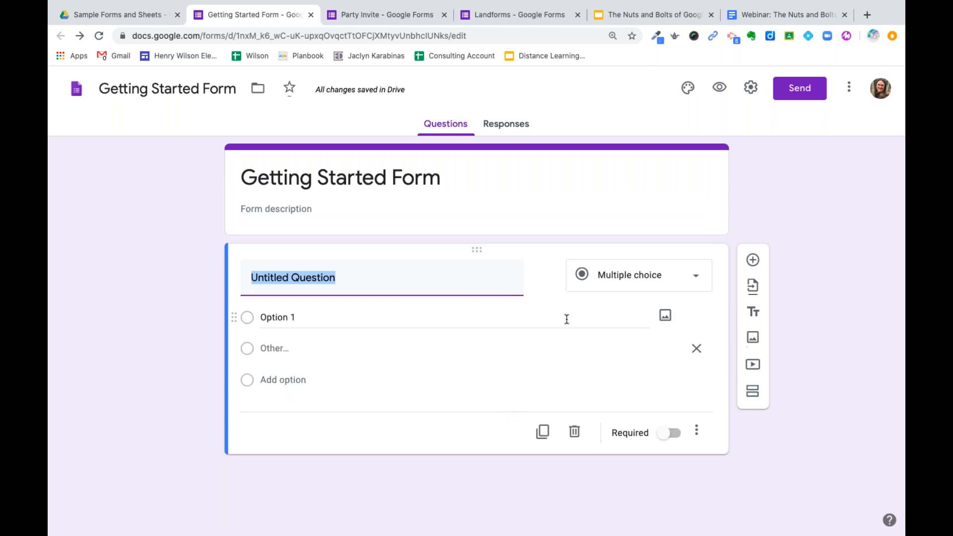
text(Wha is)
key(BackSpace)
key(BackSpace)
key(BackSpace)
key(BackSpace)
text(t is your name?)
click(349, 327)
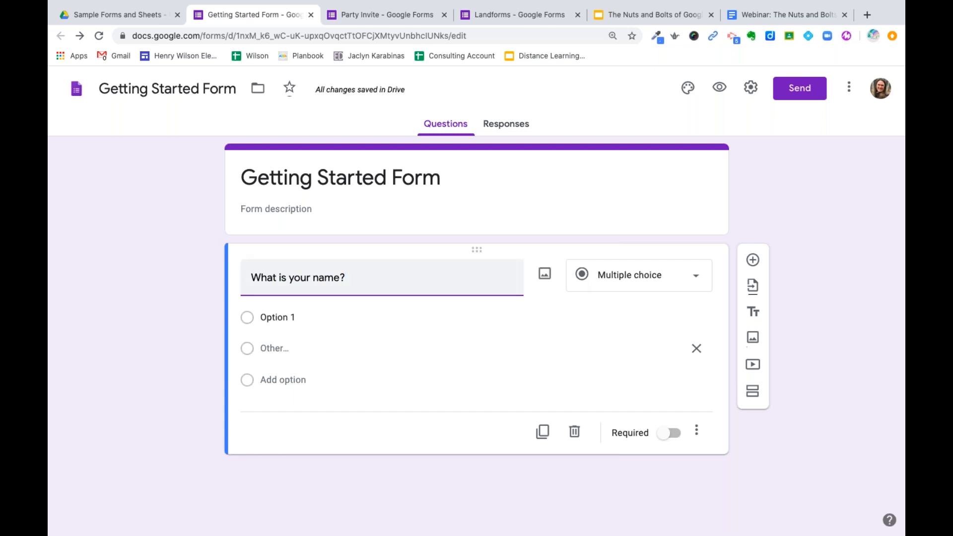
click(342, 279)
- Change the answer type of the "What is your name?" question to Short answer
click(683, 287)
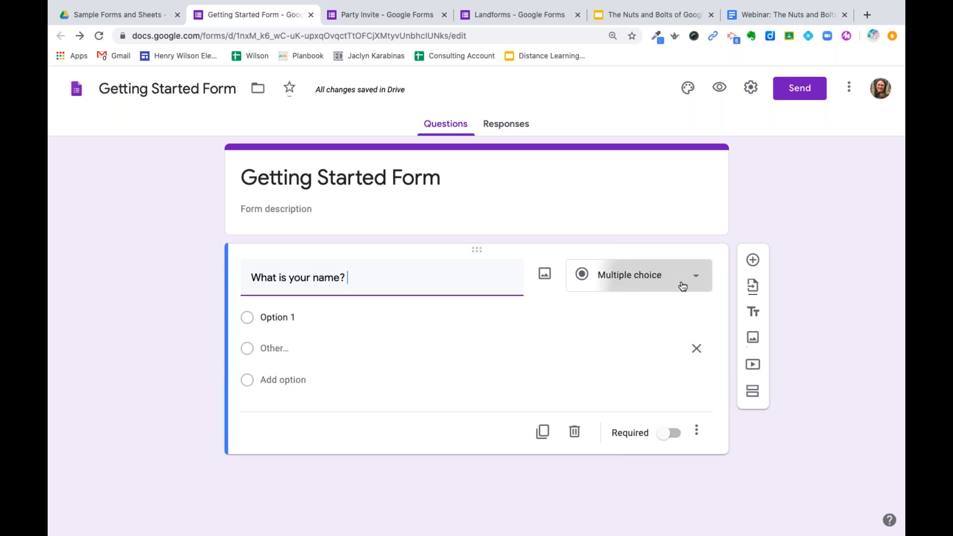
click(465, 340)
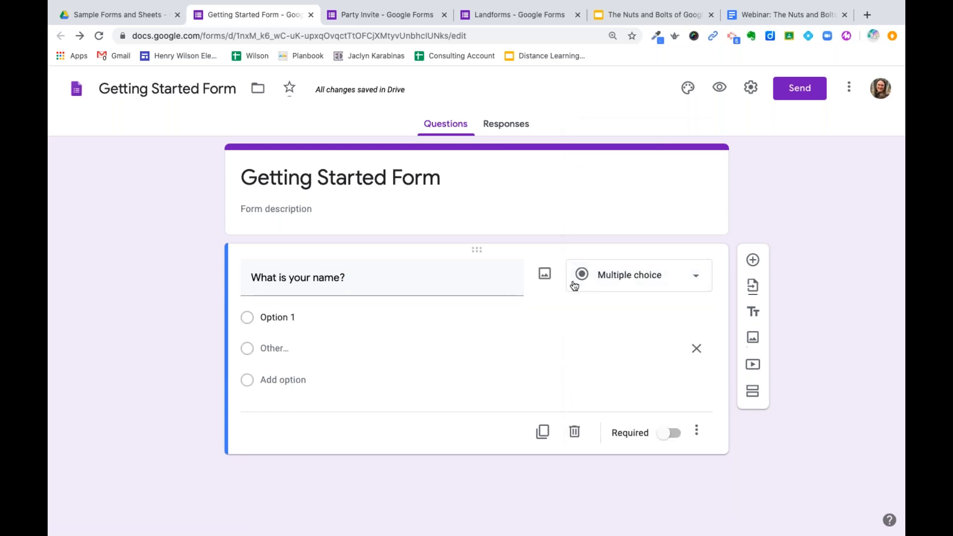
click(423, 285)
click(425, 285)
click(645, 282)
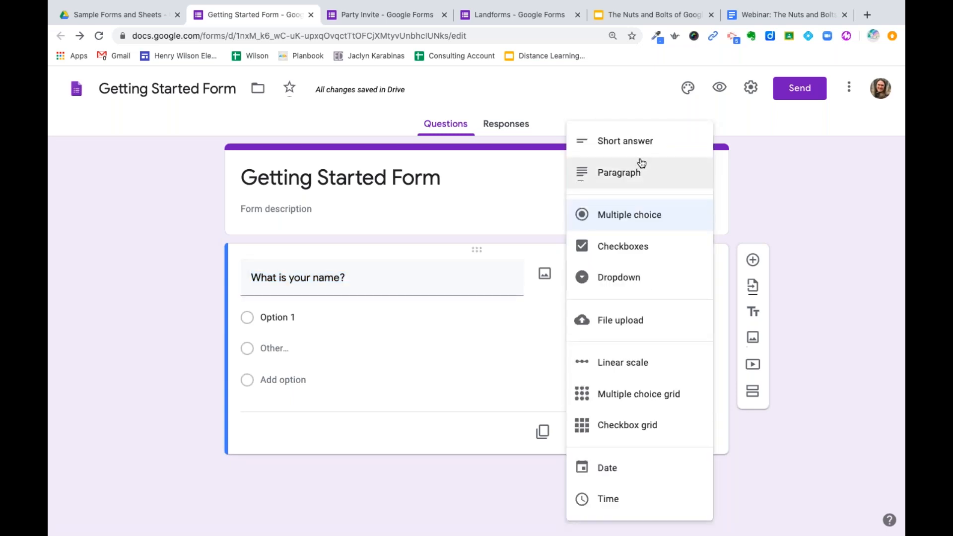
click(681, 144)
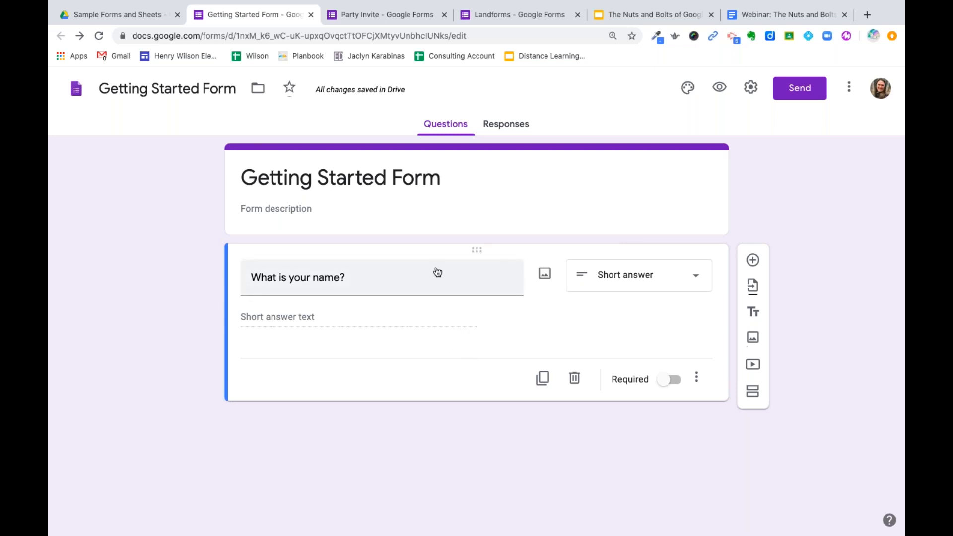
- Look through the Google Drive, Photos, URL and camera sources for a question image, allowing camera access, and cancel without inserting one
click(545, 274)
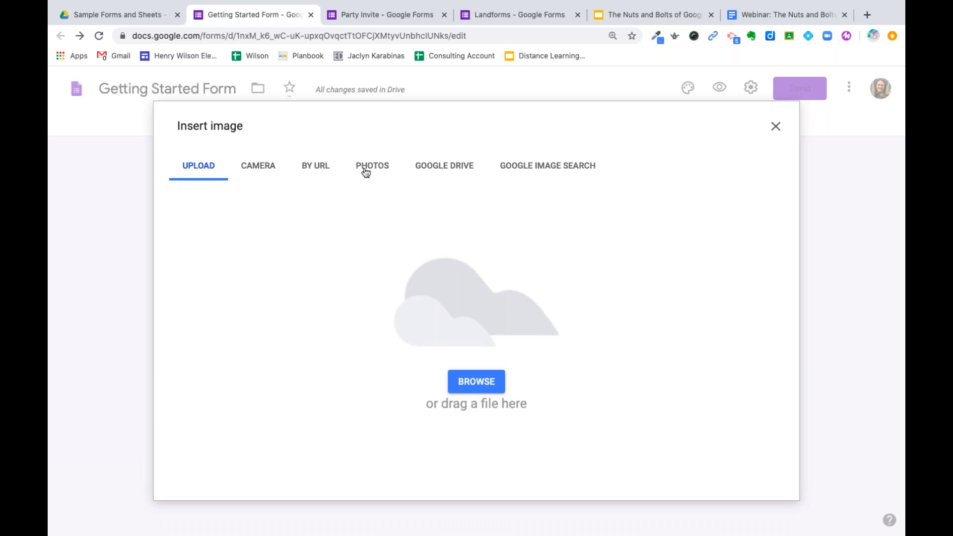
click(433, 172)
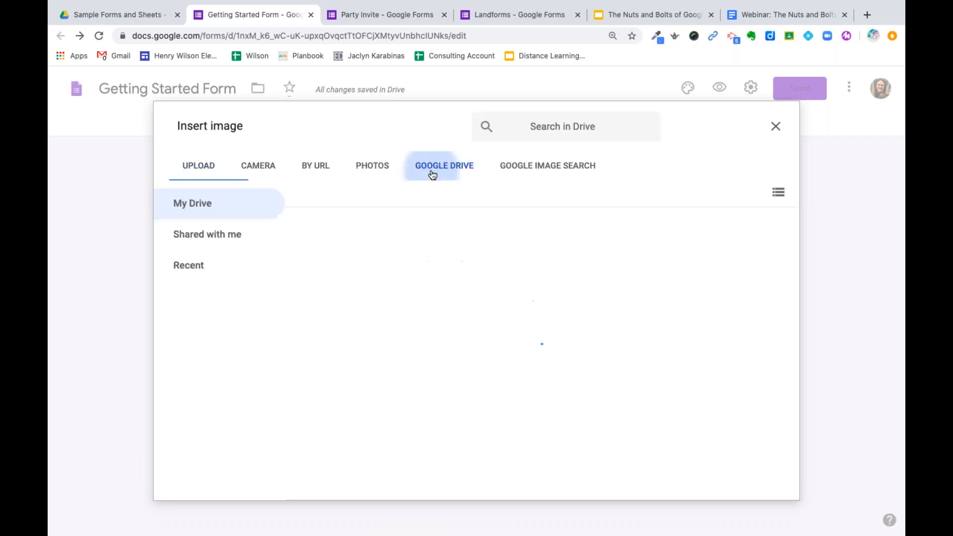
click(372, 171)
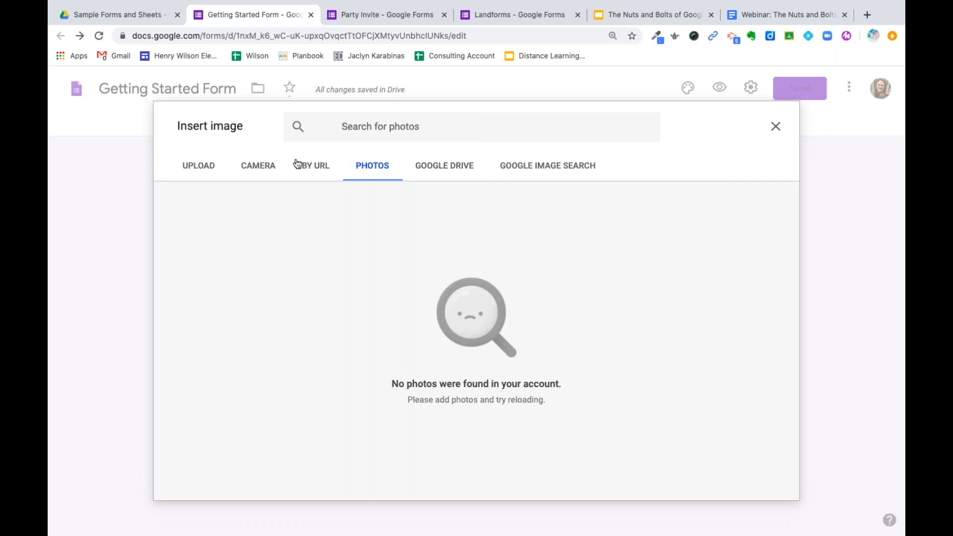
click(305, 174)
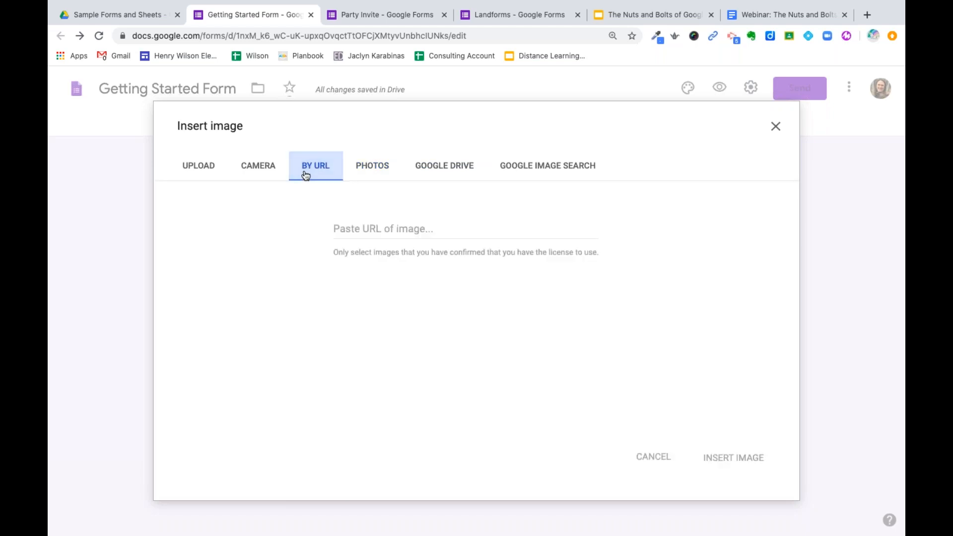
click(259, 172)
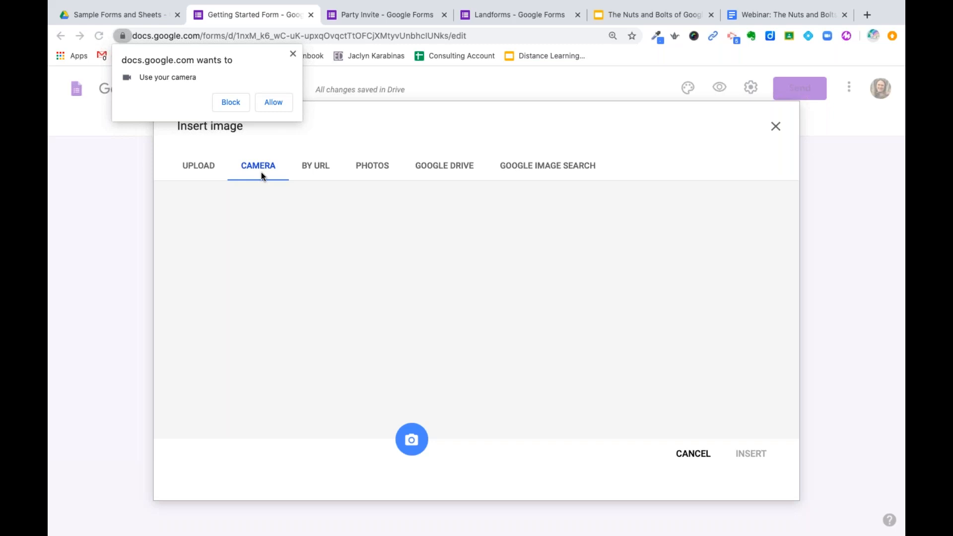
click(276, 101)
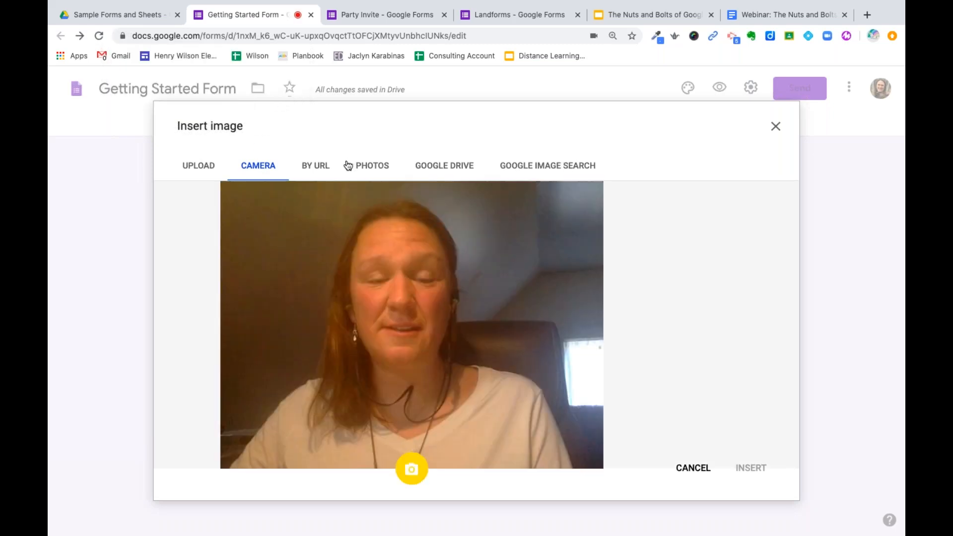
click(693, 467)
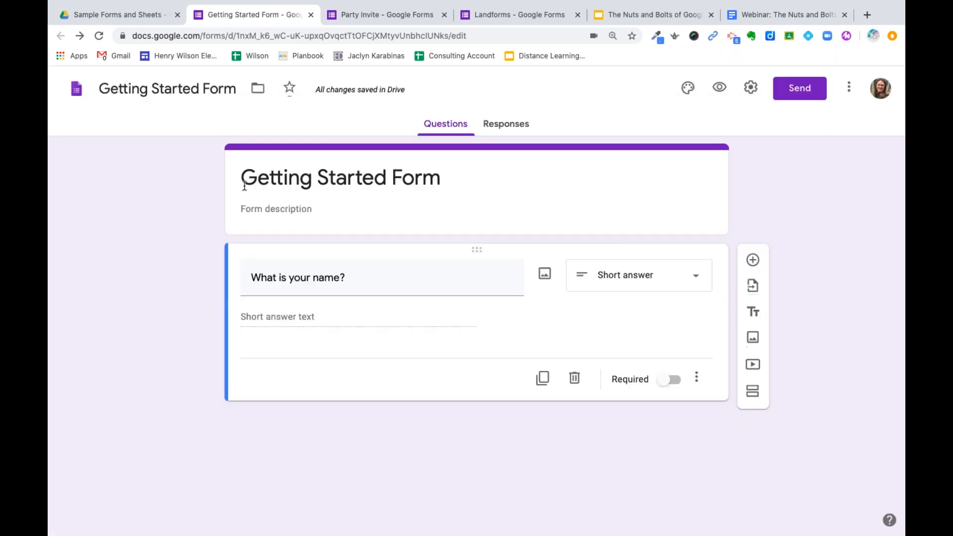
- Search Google Images for "mountain" and insert the snowy mountain range under a deep blue sky into the name question
click(545, 273)
click(540, 172)
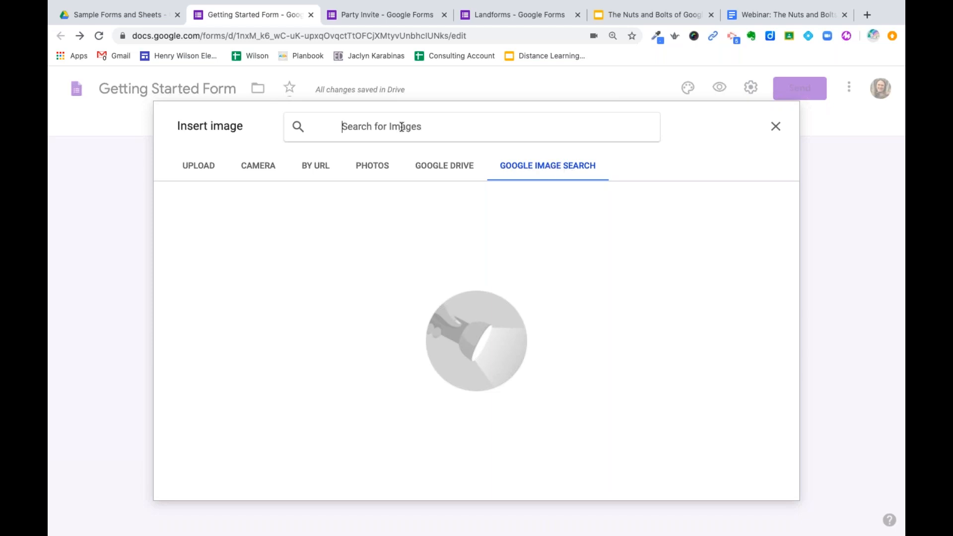
text(mountain)
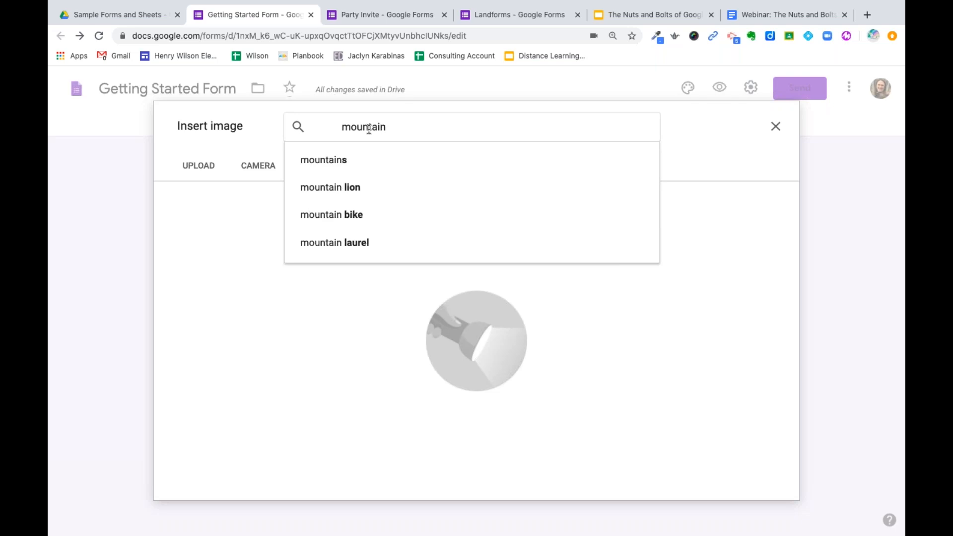
key(Return)
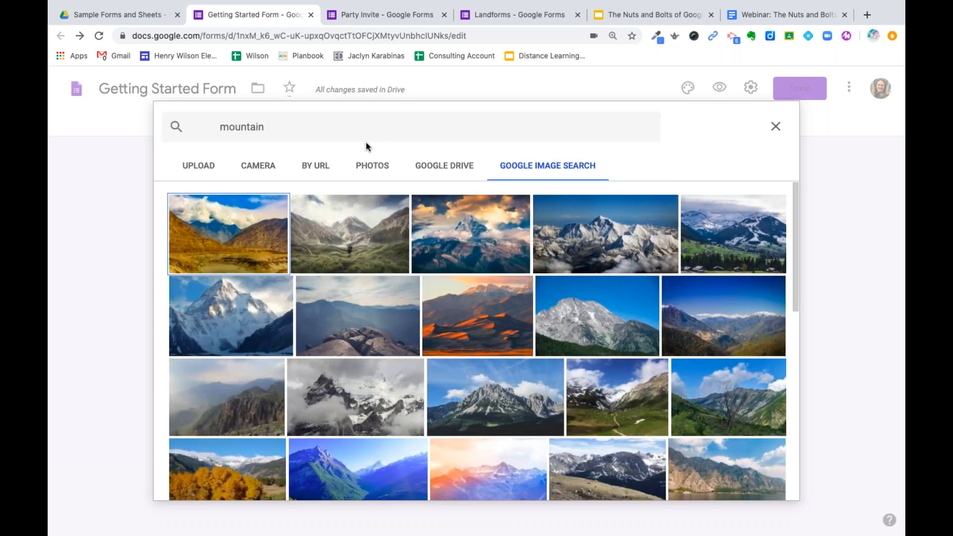
click(582, 242)
click(593, 256)
click(593, 255)
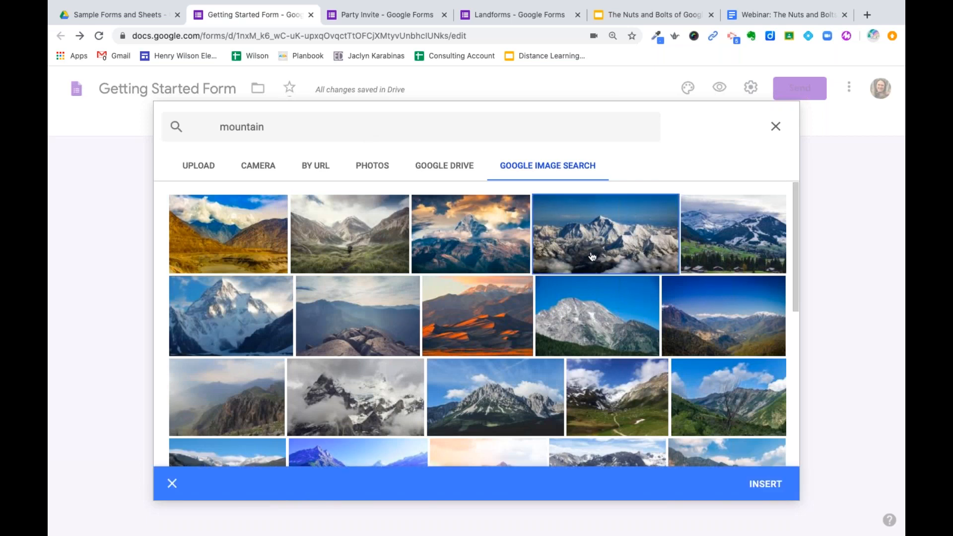
click(757, 489)
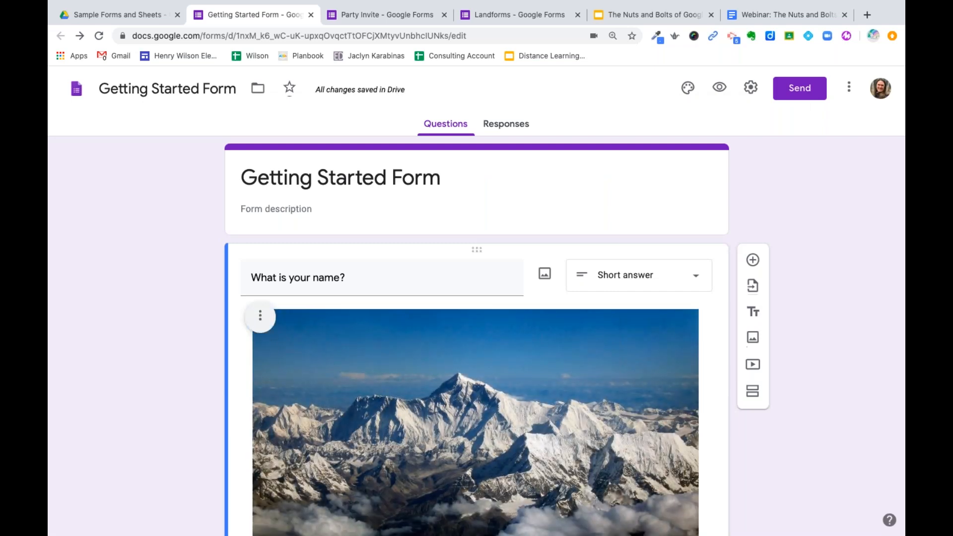
- Shrink the mountain image to about a third of its original width and review its alignment, change and caption options
scroll(507, 424, down, 2)
click(522, 388)
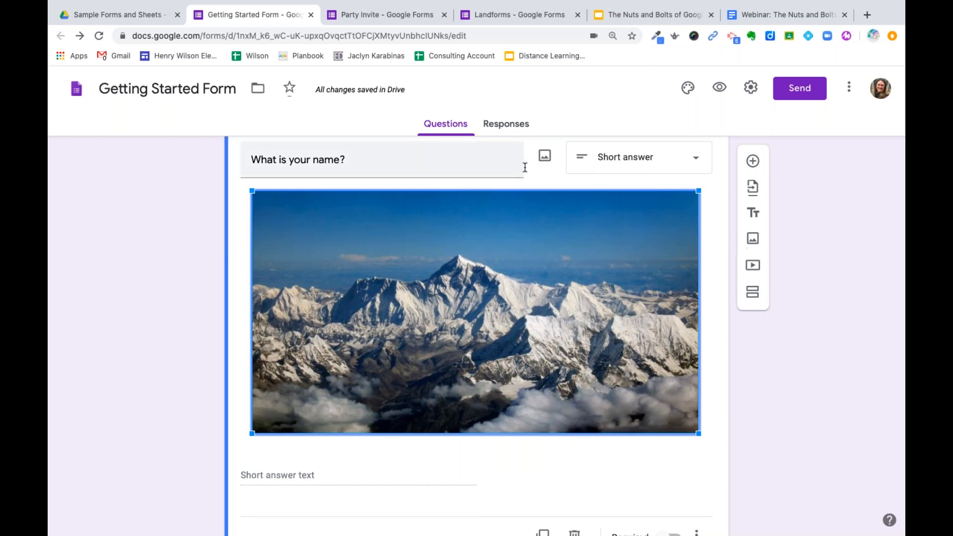
click(518, 467)
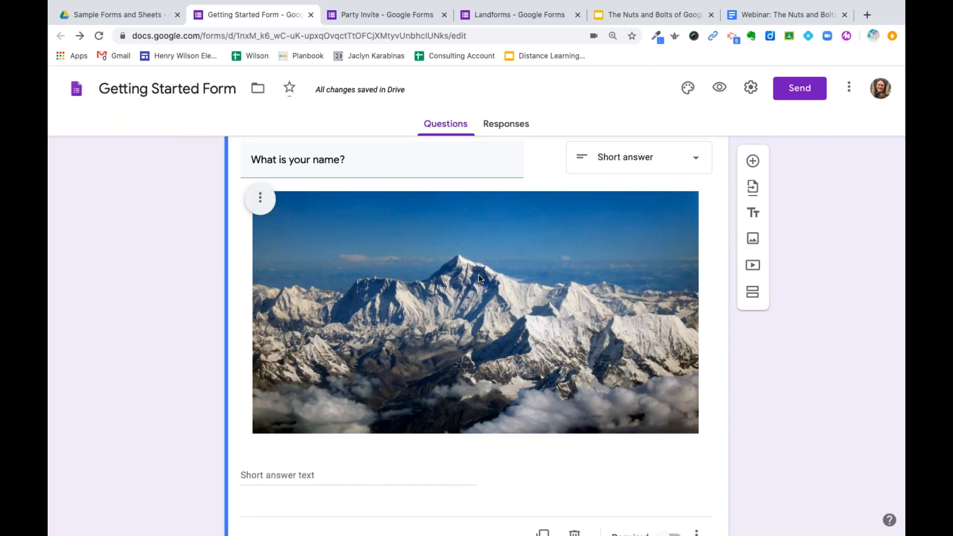
click(492, 319)
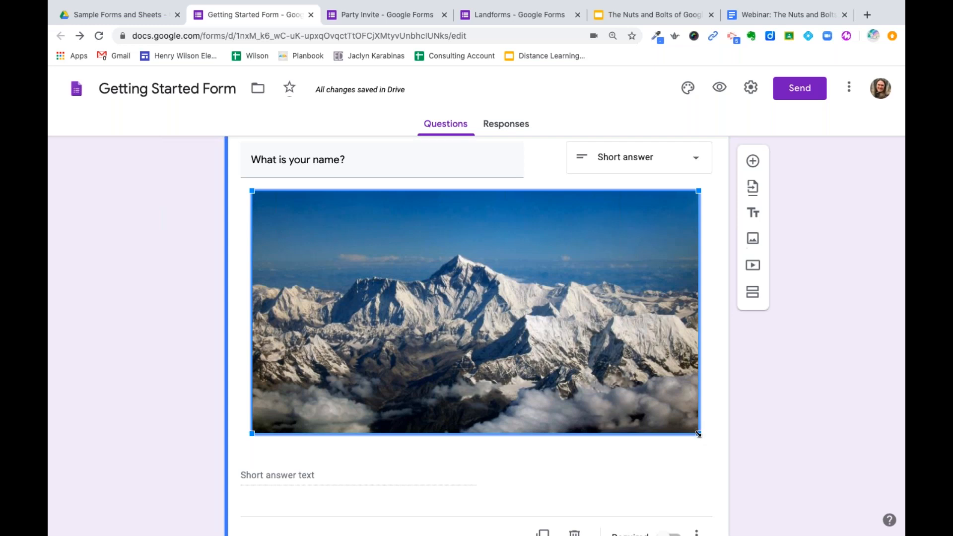
drag(698, 434, 467, 269)
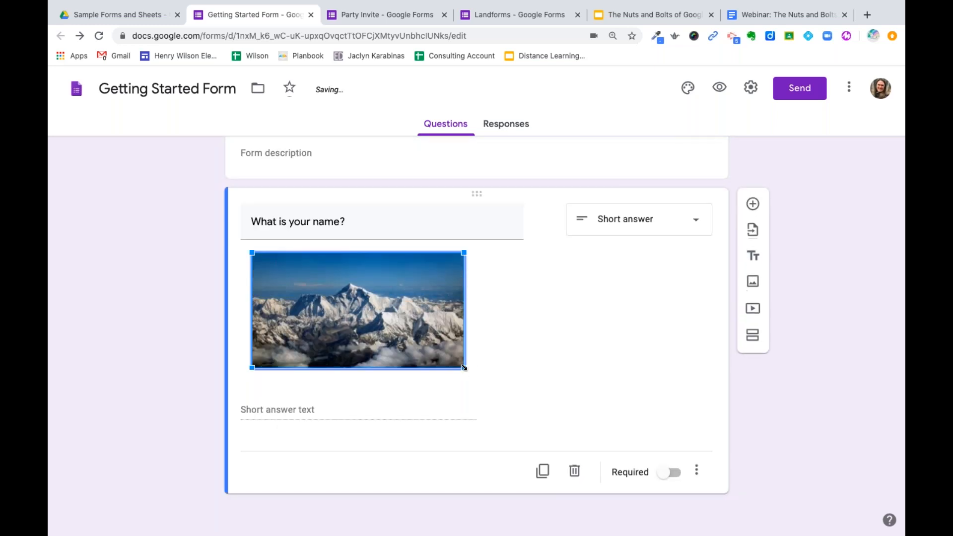
click(452, 368)
drag(461, 370, 408, 341)
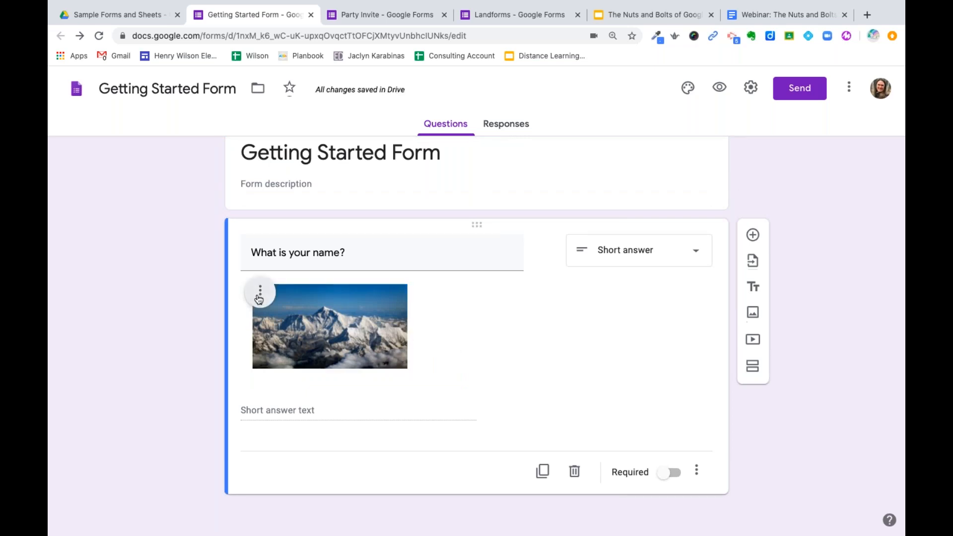
click(259, 297)
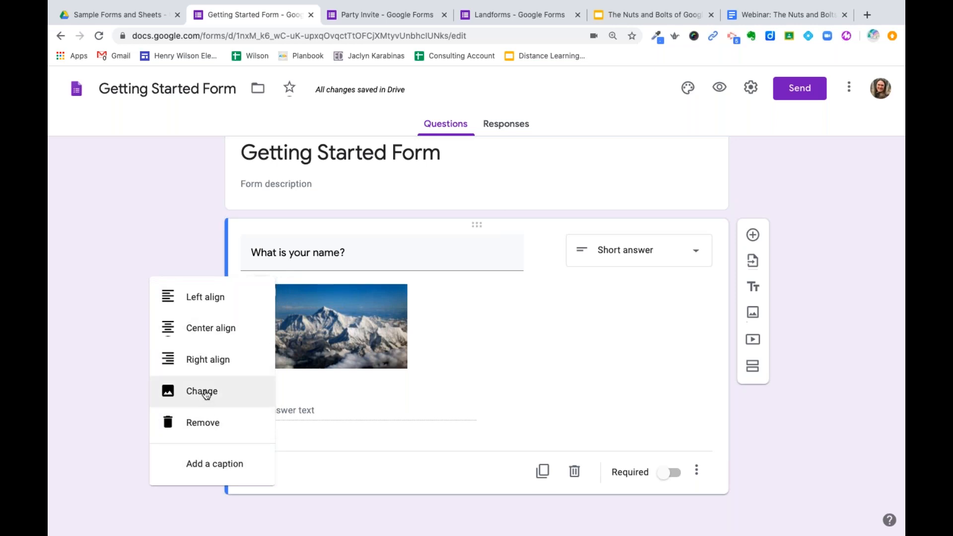
click(457, 396)
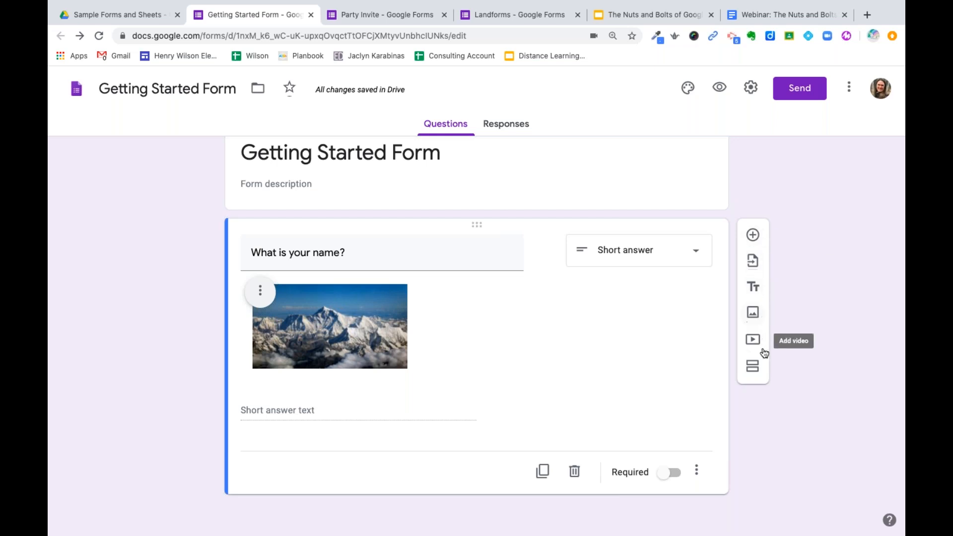
- Add a blank multiple-choice question and move it above the "What is your name?" question
click(753, 236)
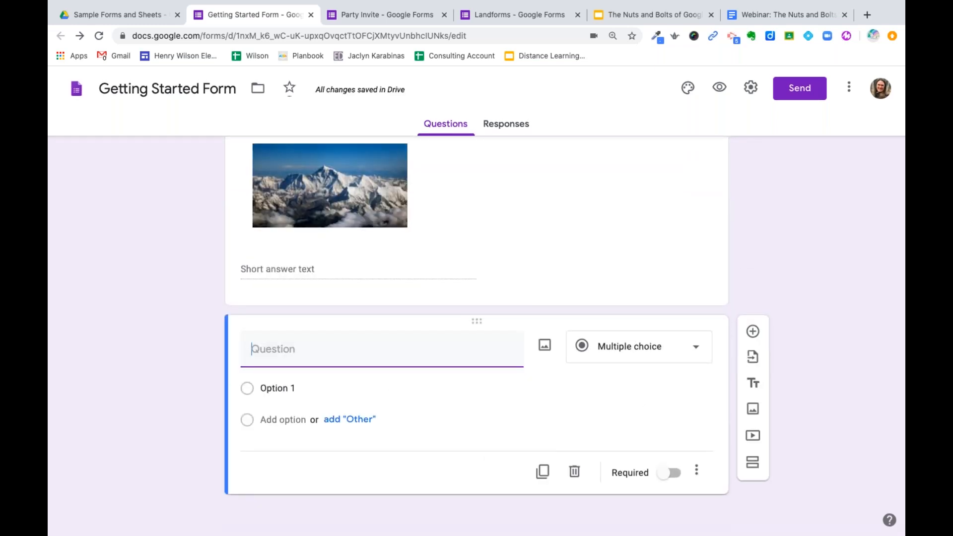
drag(477, 320, 476, 214)
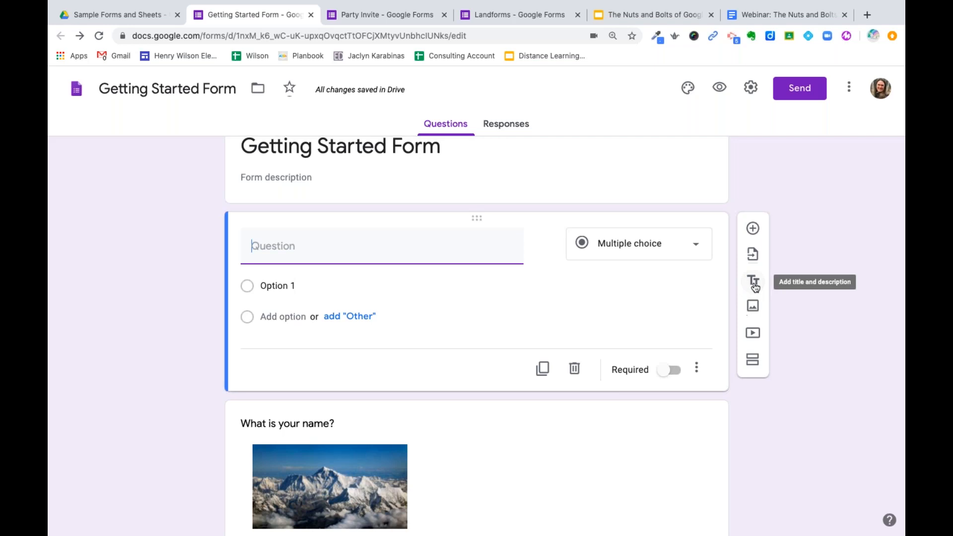
- Look through the YouTube search and URL sources for adding a video, and cancel without selecting one
click(753, 334)
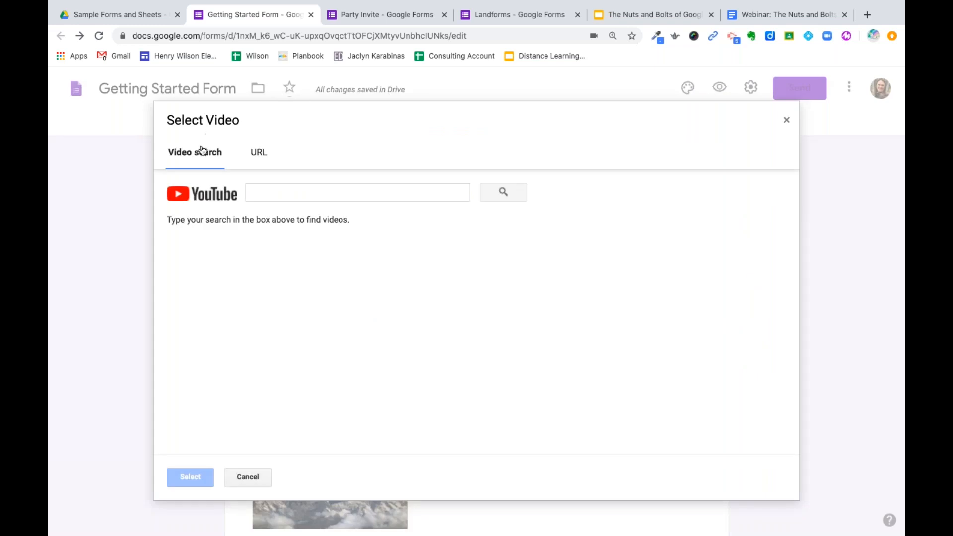
click(258, 153)
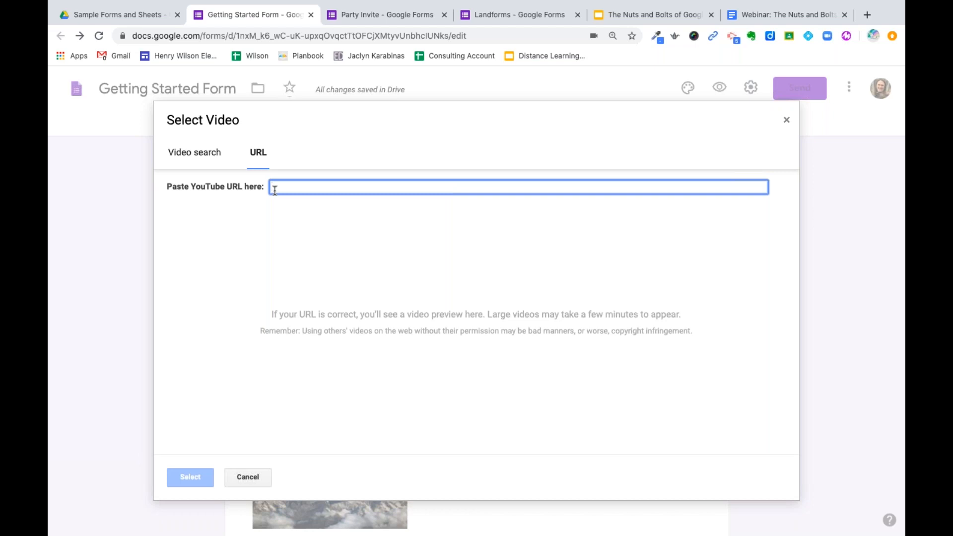
click(242, 476)
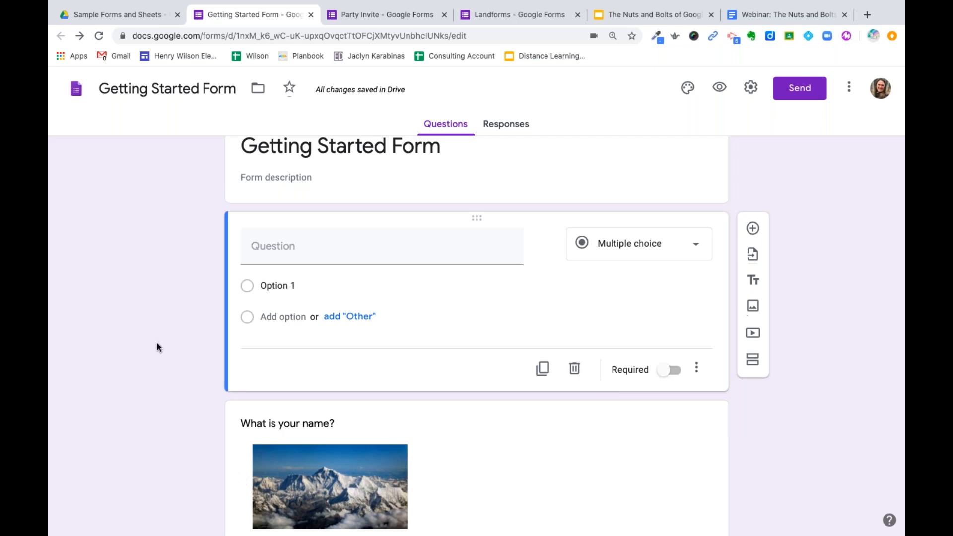
- Switch to the Landforms form and review its questions down to the Weathering and Erosion video and the paragraph question beneath it
click(530, 18)
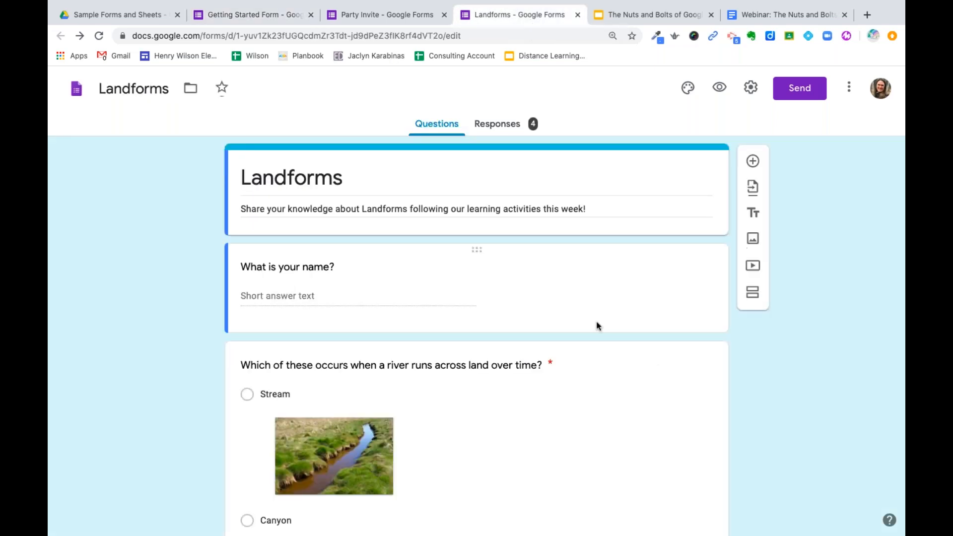
scroll(598, 324, down, 9)
scroll(476, 336, down, 10)
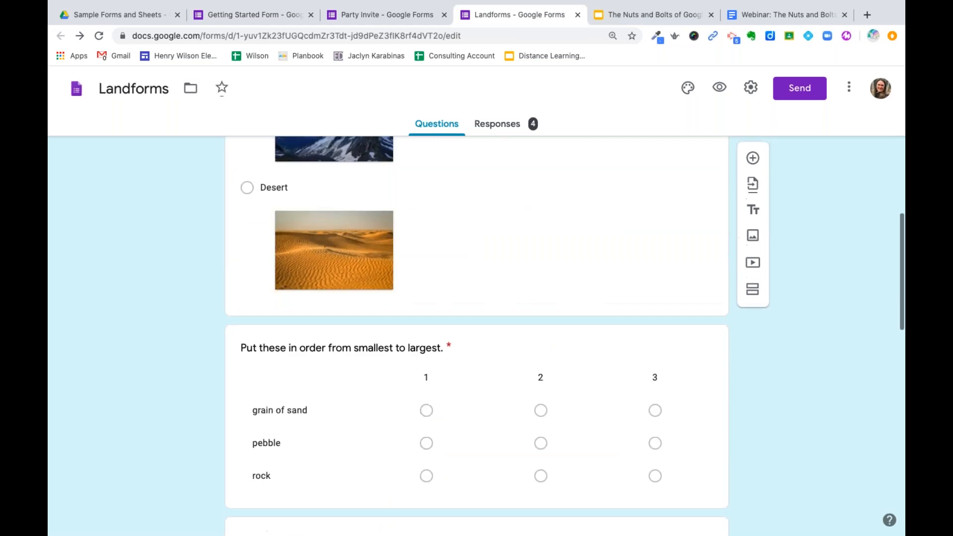
scroll(479, 305, down, 10)
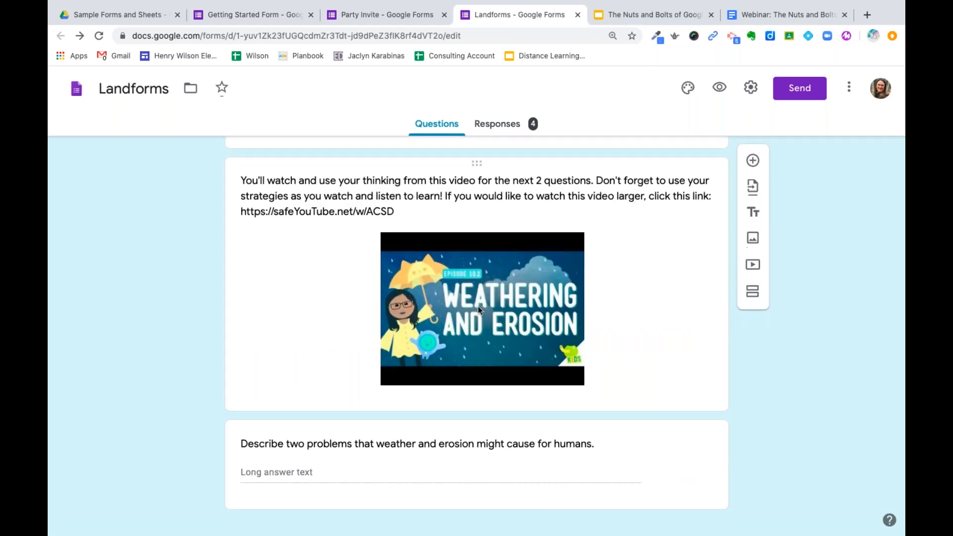
click(630, 479)
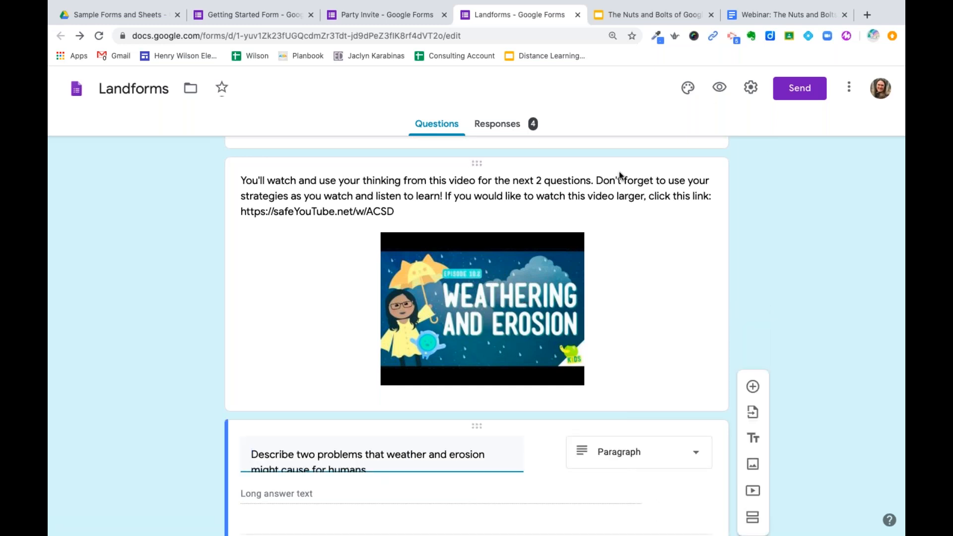
- Preview the Landforms form and examine the respondent view from the image choices down to the embedded video
click(722, 92)
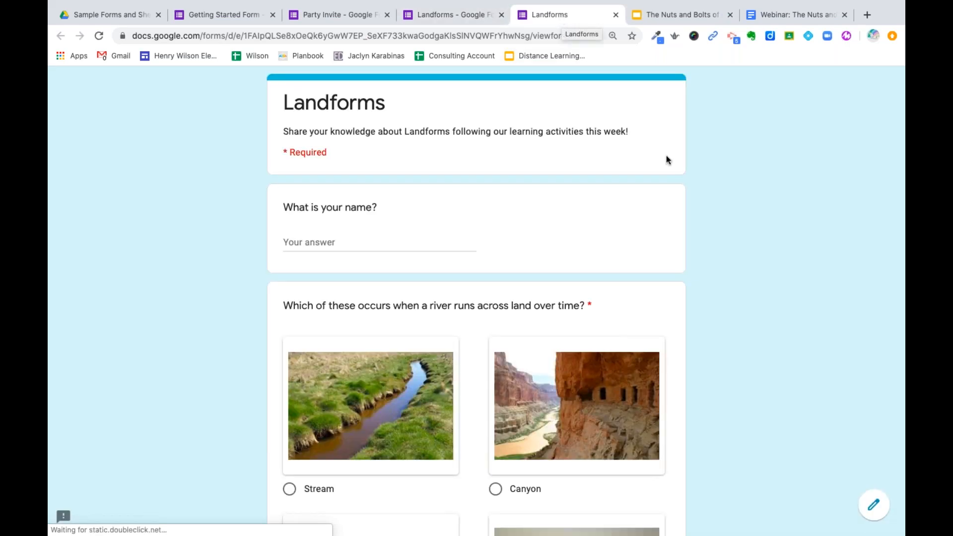
scroll(466, 270, down, 12)
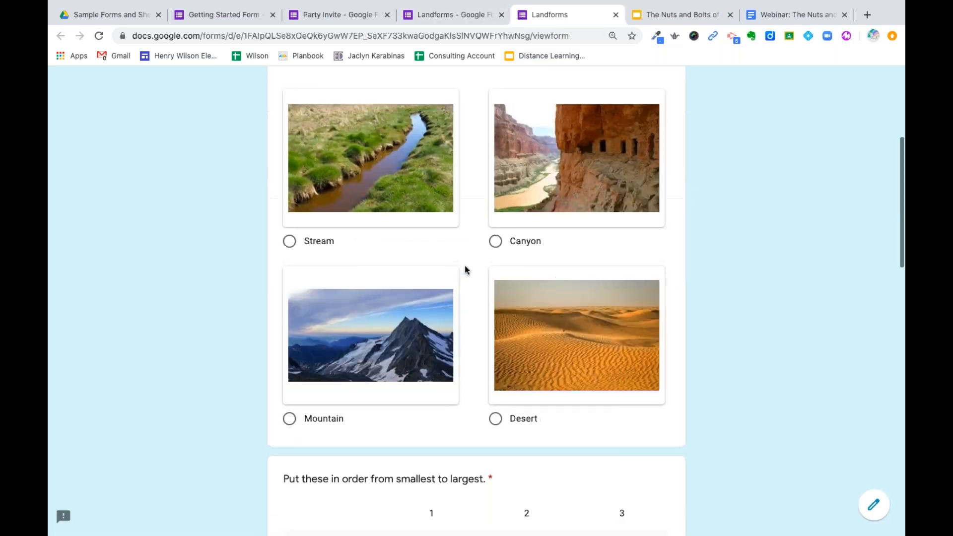
scroll(465, 266, down, 11)
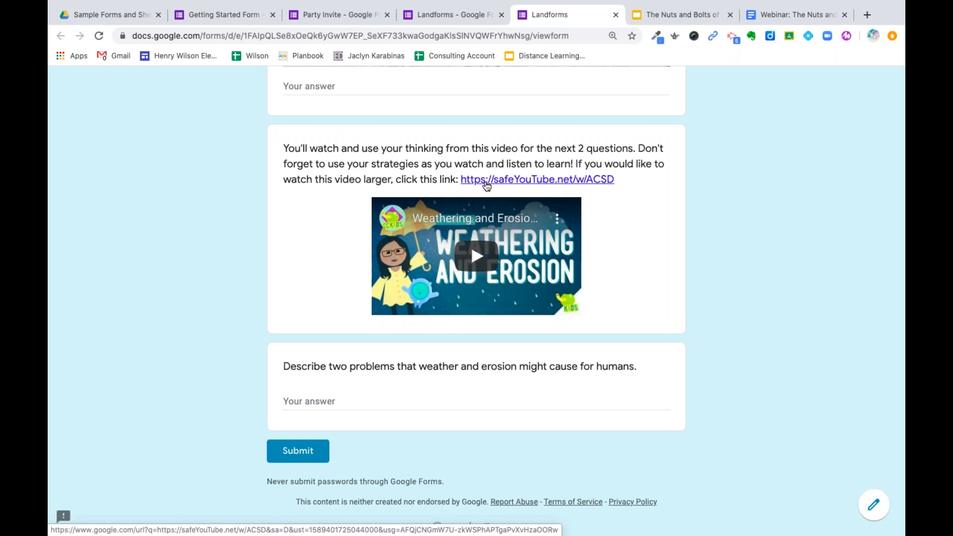
- Open the safeYouTube.net link for the Weathering and Erosion video, pause playback, and return to the Landforms preview
click(515, 182)
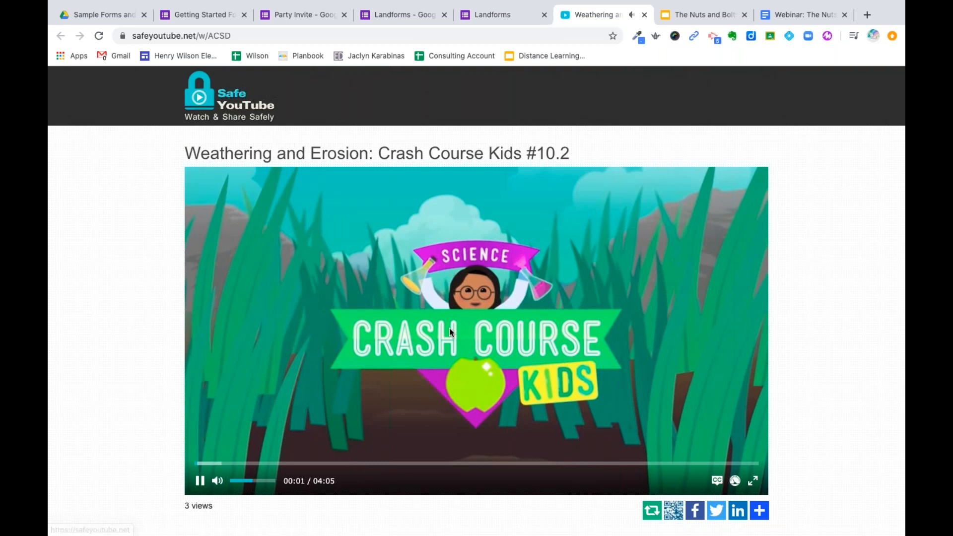
click(451, 332)
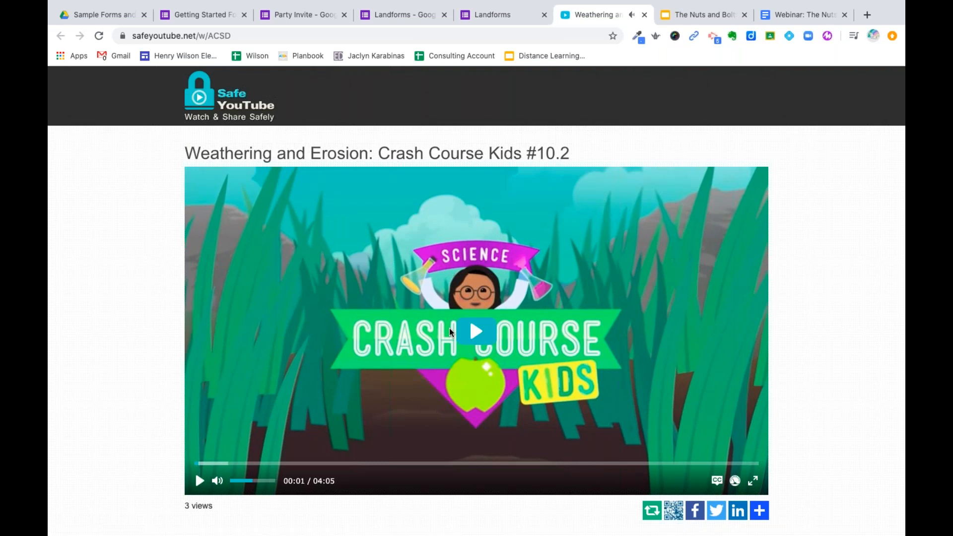
click(488, 19)
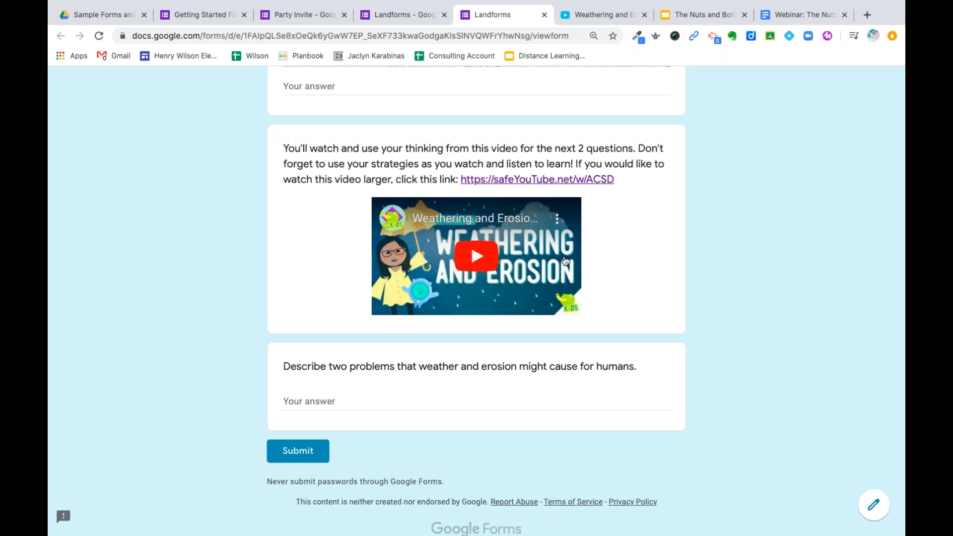
- Check the Getting Started Form editor, and review the Landforms preview from the video back up to its title
click(186, 16)
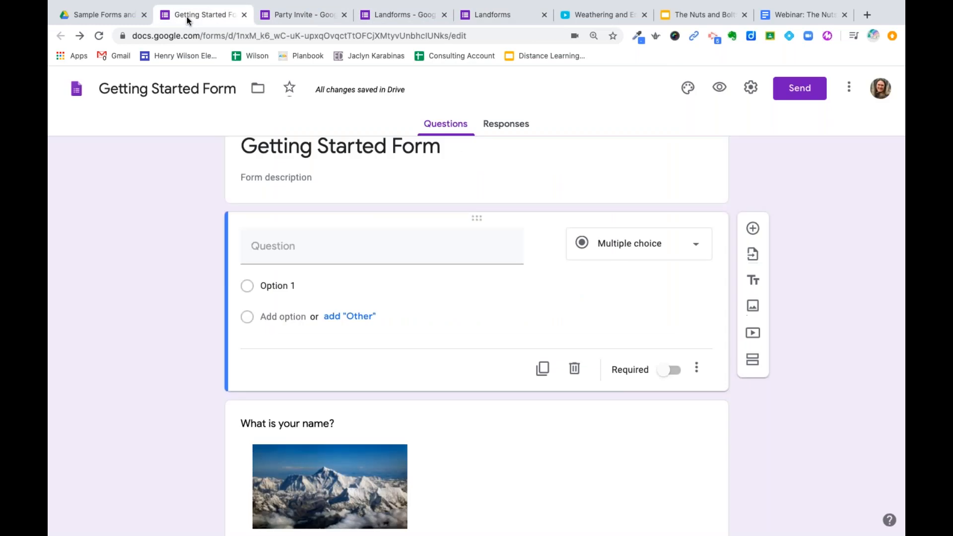
scroll(479, 324, up, 2)
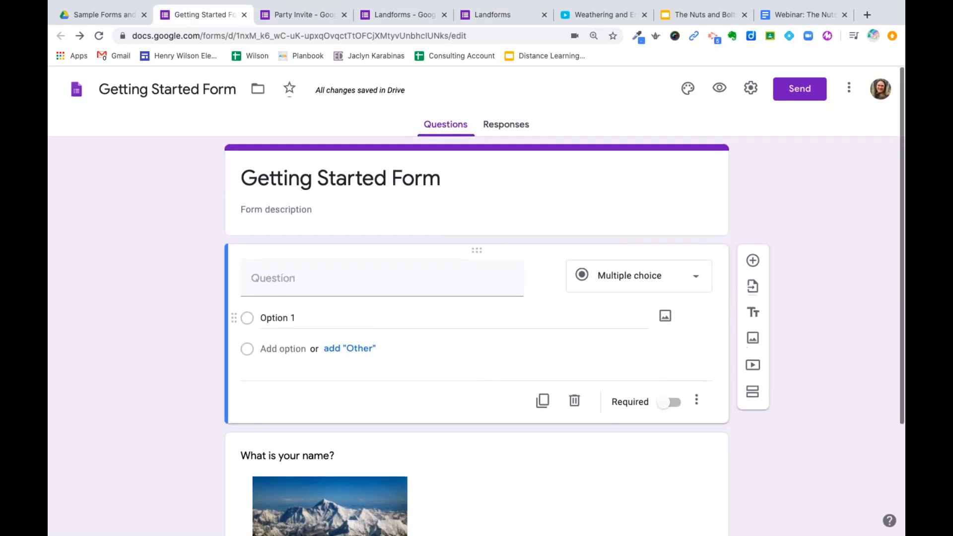
click(510, 13)
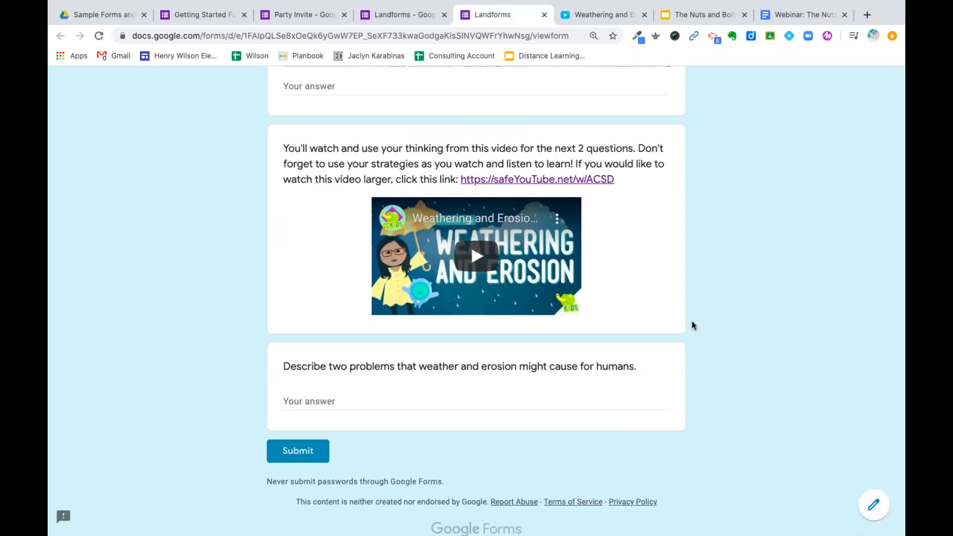
scroll(666, 316, up, 10)
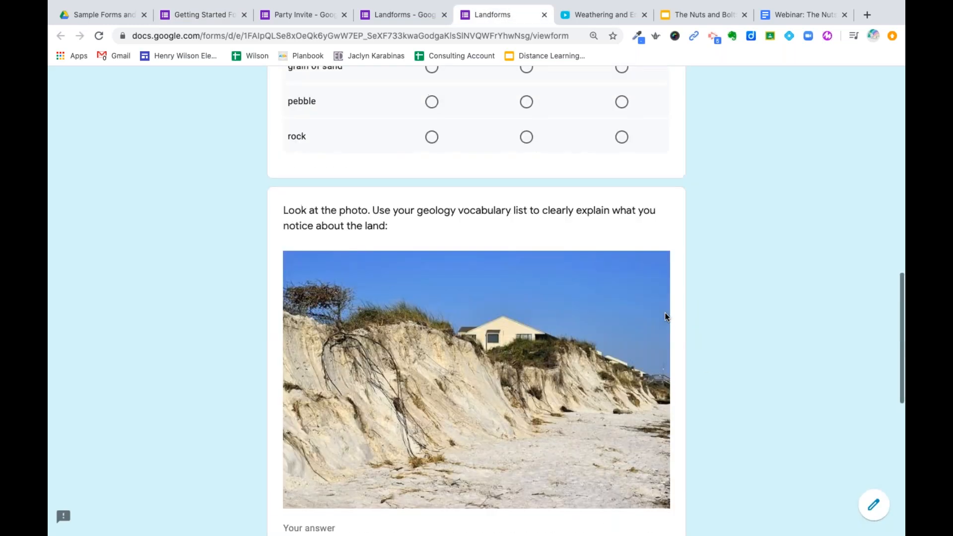
scroll(666, 317, up, 15)
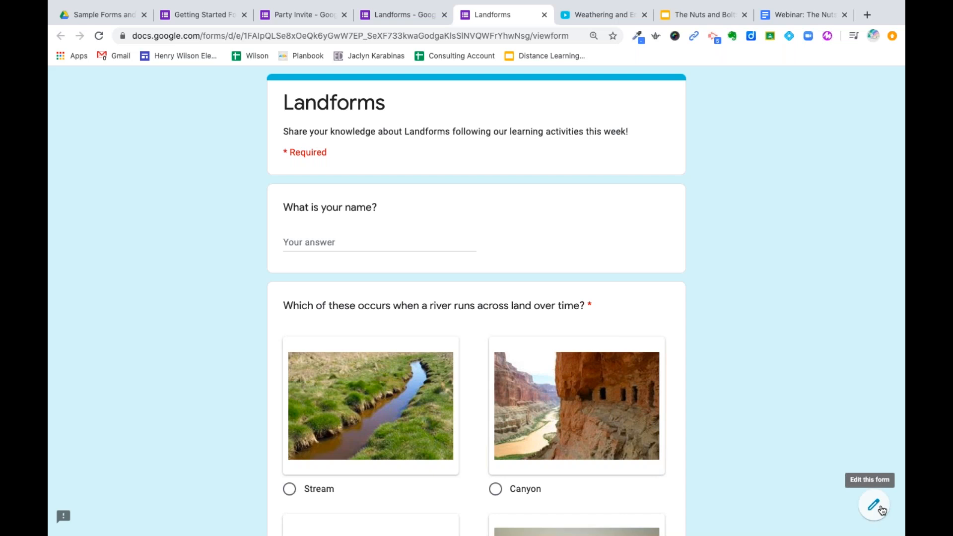
- Return to the Getting Started Form, look over its questions, and review the theme options for header, colors and font style
click(195, 17)
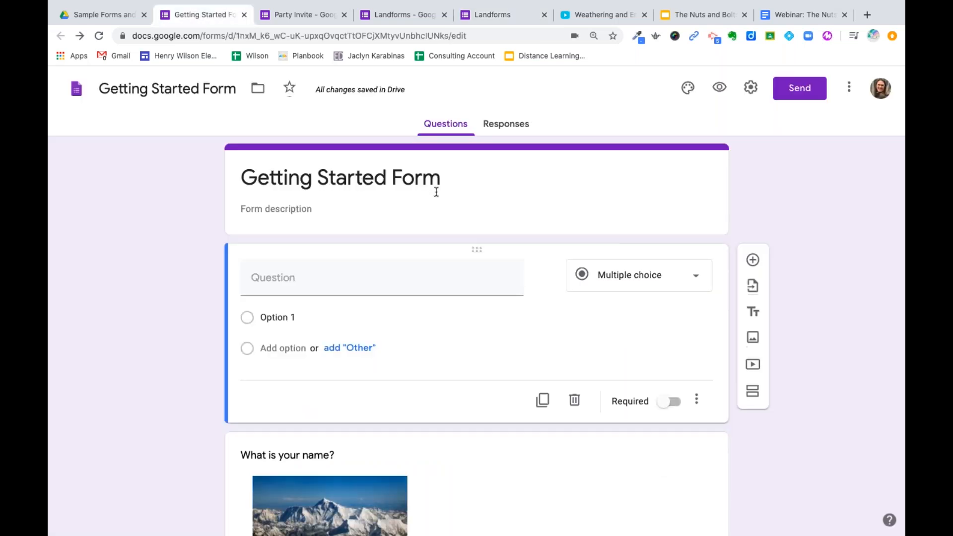
scroll(515, 330, down, 4)
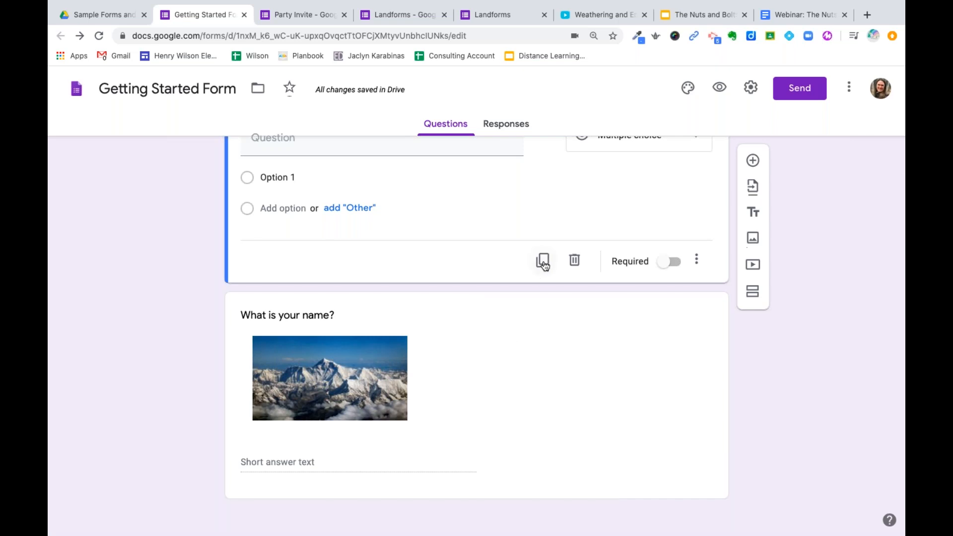
scroll(576, 267, up, 4)
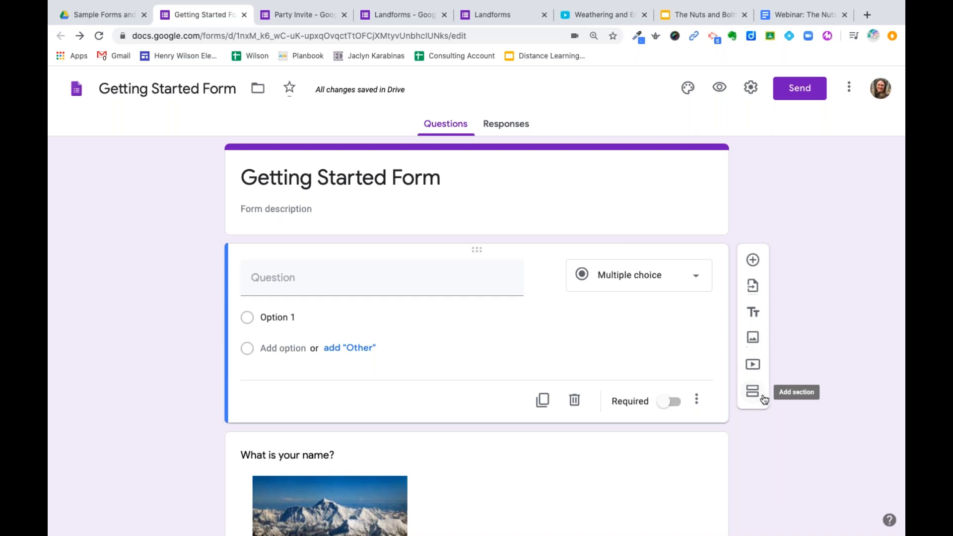
click(687, 94)
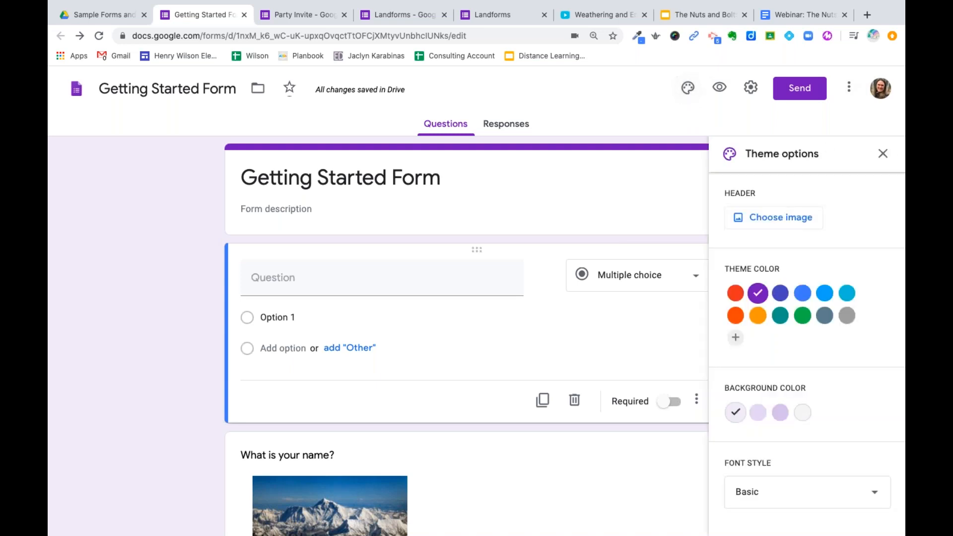
click(884, 155)
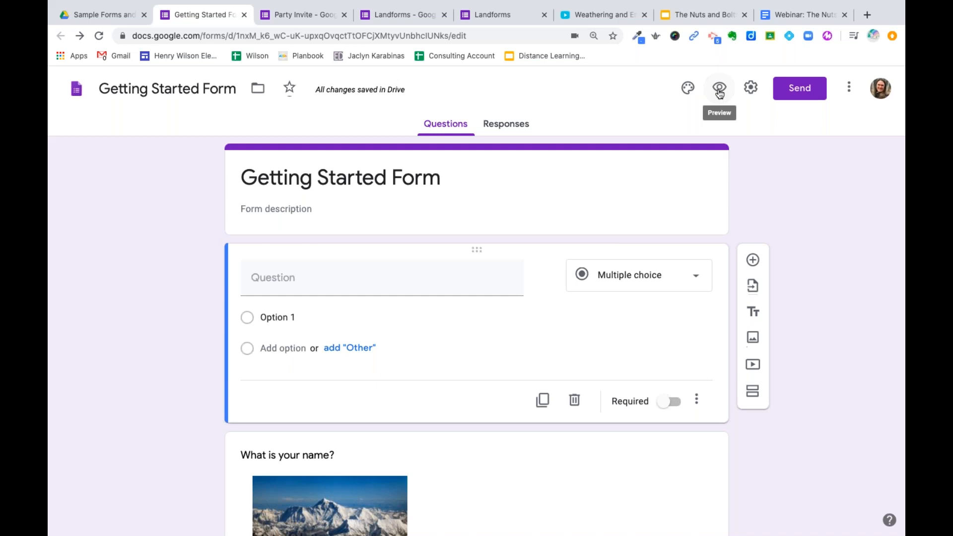
- In the form settings, try out collecting email addresses and limiting respondents to 1 response
click(750, 88)
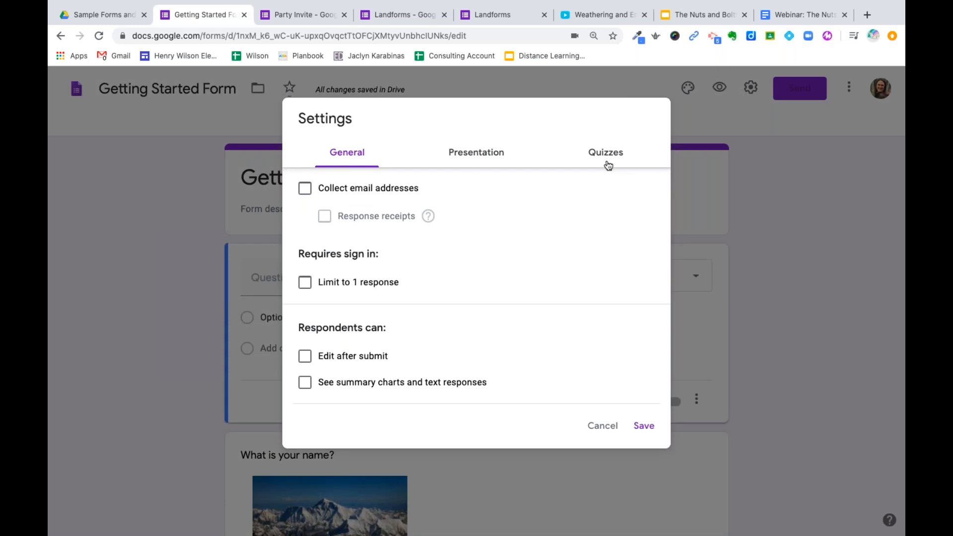
click(305, 192)
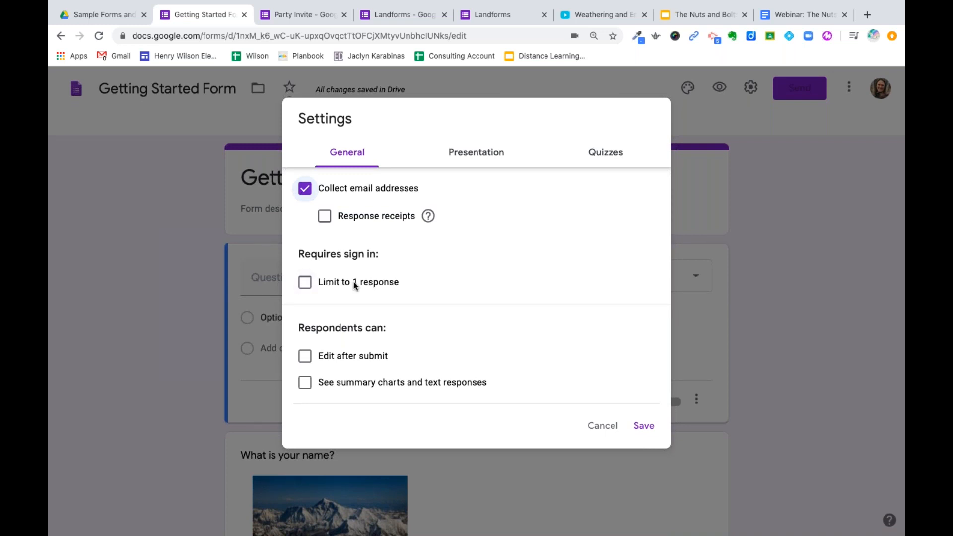
click(305, 285)
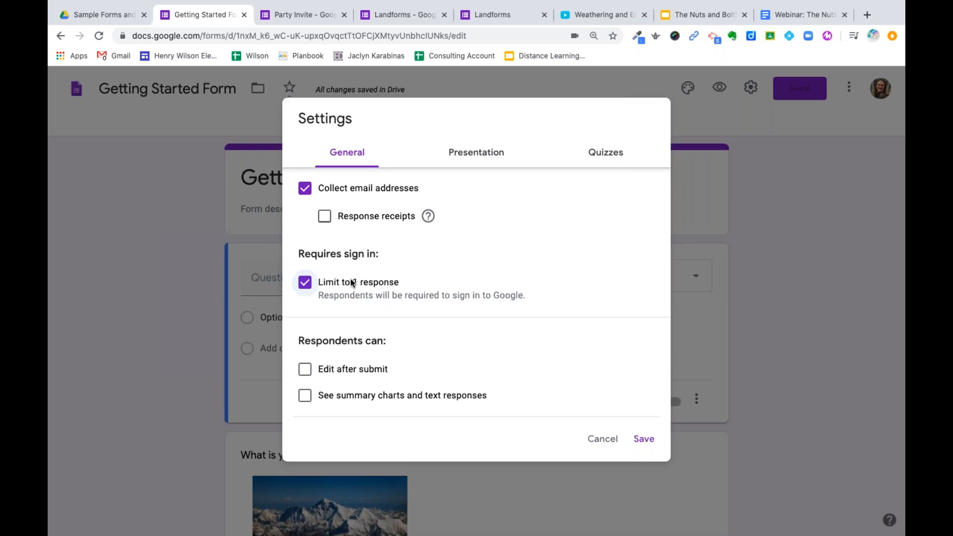
- Review the presentation settings and confirmation message, try making the form a quiz, and cancel the settings without saving
click(462, 156)
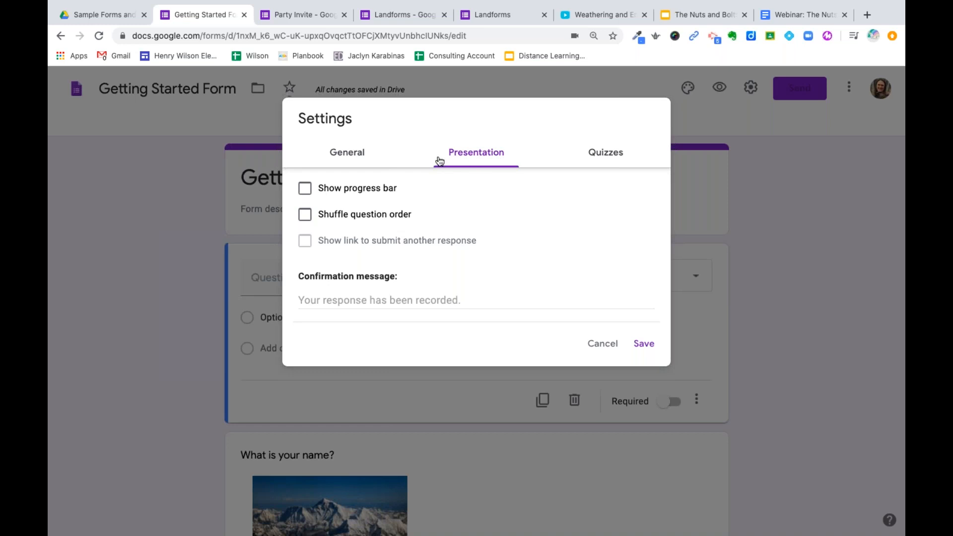
click(437, 298)
click(600, 161)
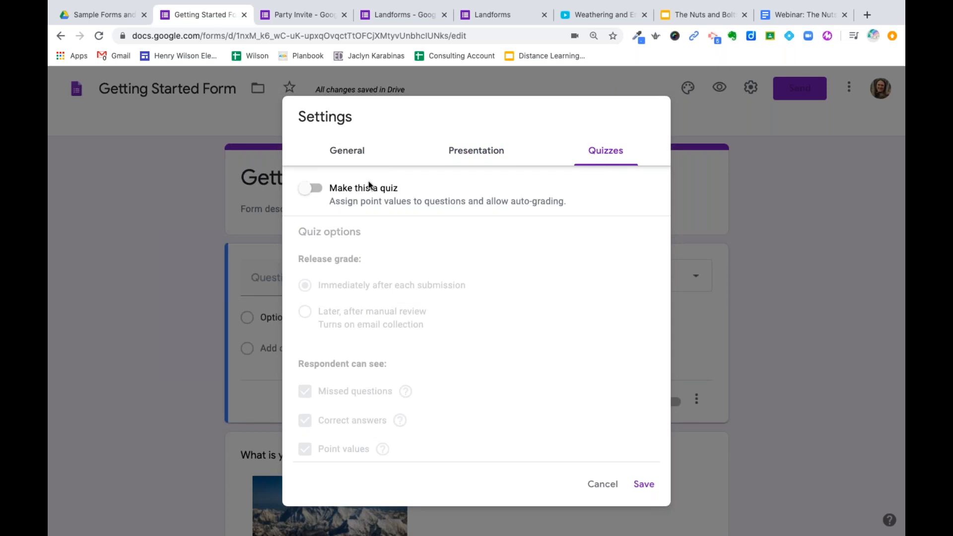
click(315, 193)
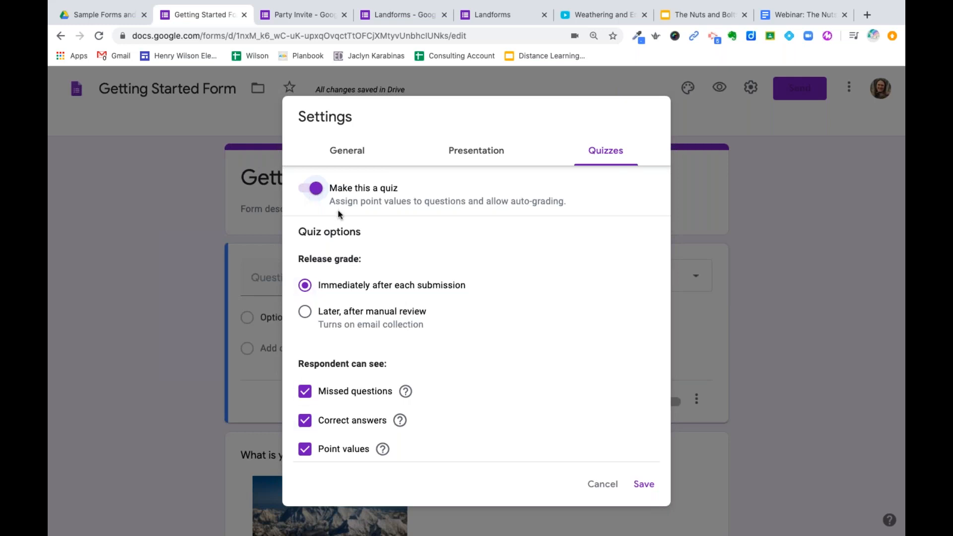
click(614, 482)
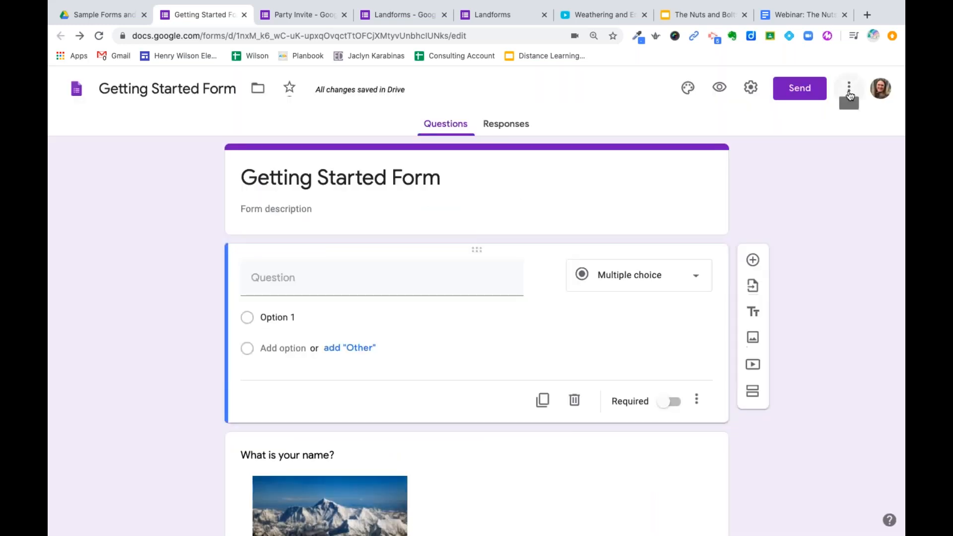
- Review the form's additional actions, such as making a copy, printing and adding collaborators
click(850, 94)
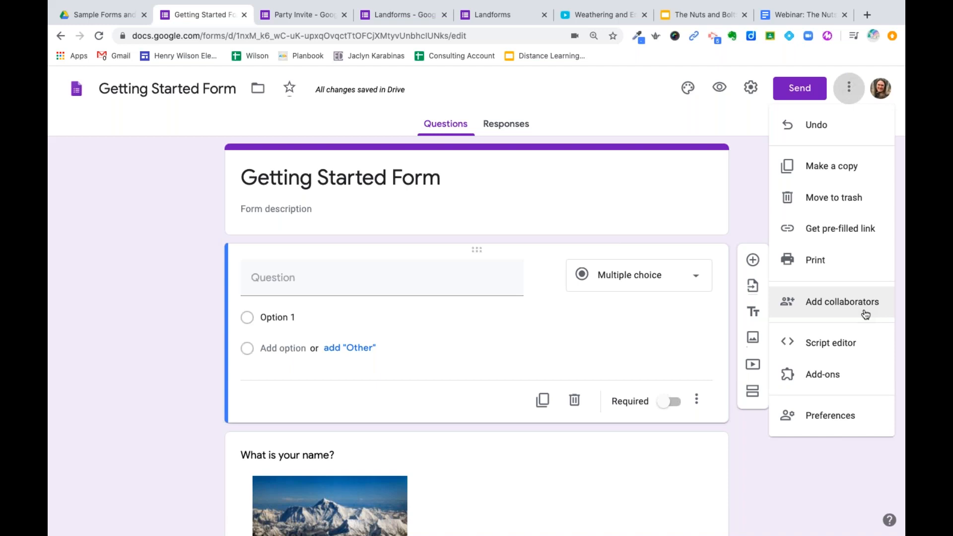
click(795, 101)
- Start sending the form by email and fill in the recipient's email address without a trailing comma
click(795, 100)
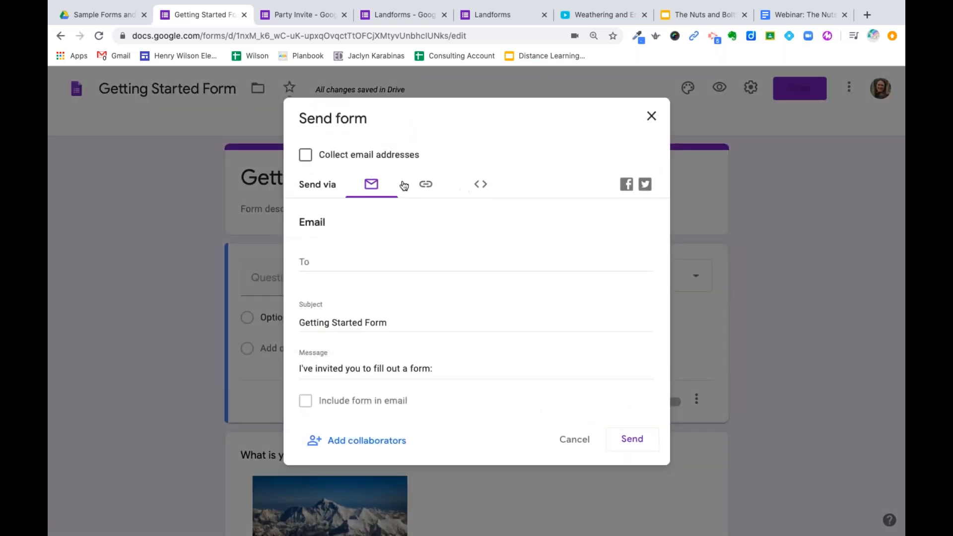
click(330, 261)
text(jacly)
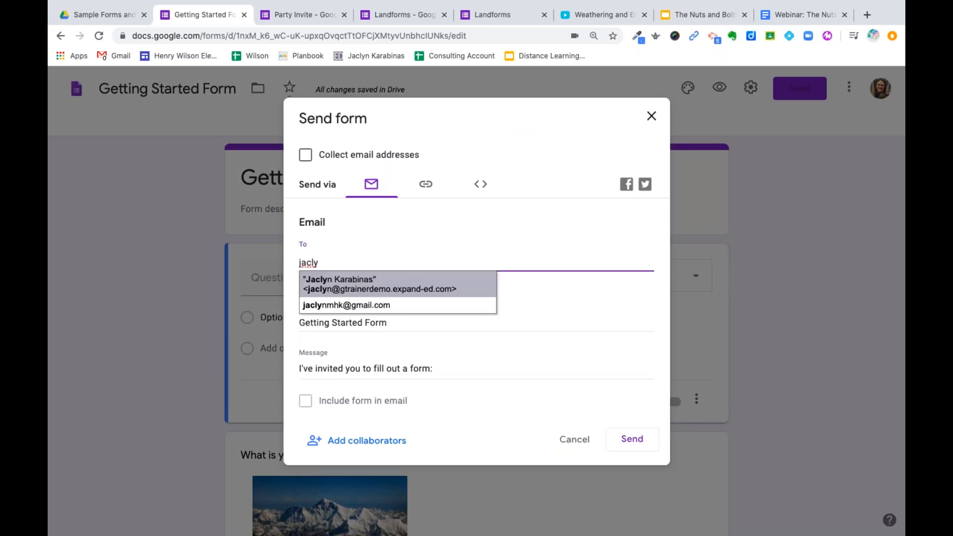
key(Return)
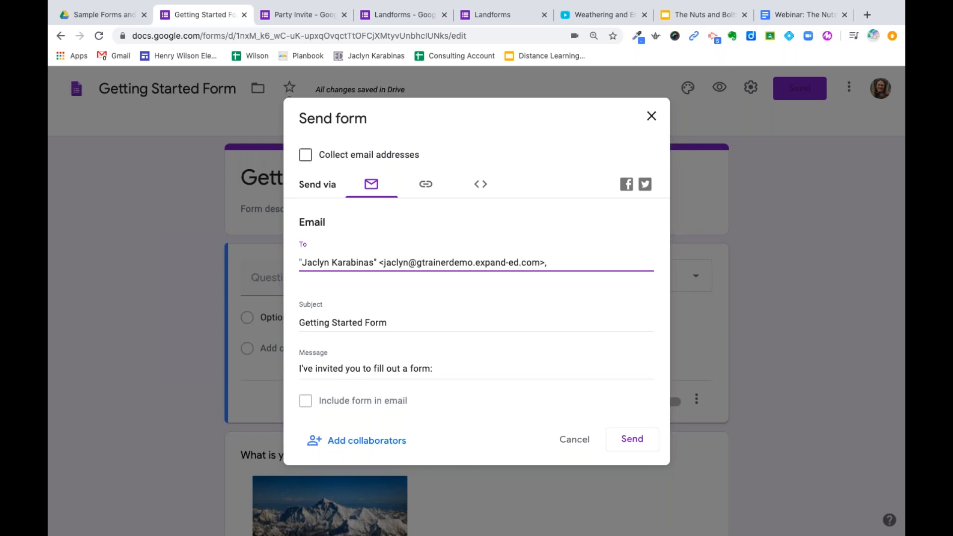
key(BackSpace)
key(BackSpace)
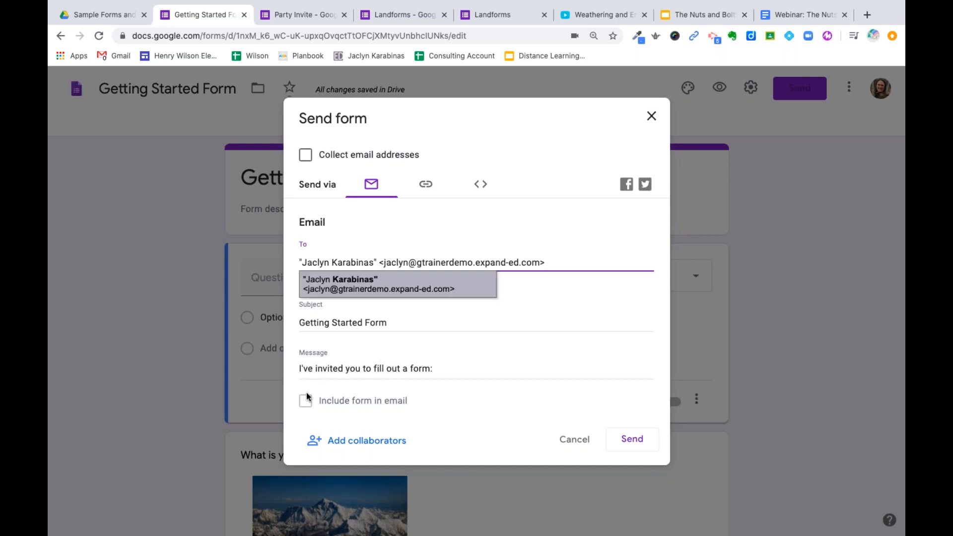
- Clear the email recipient and switch to sending the form as a link with a shortened URL
triple_click(430, 261)
key(BackSpace)
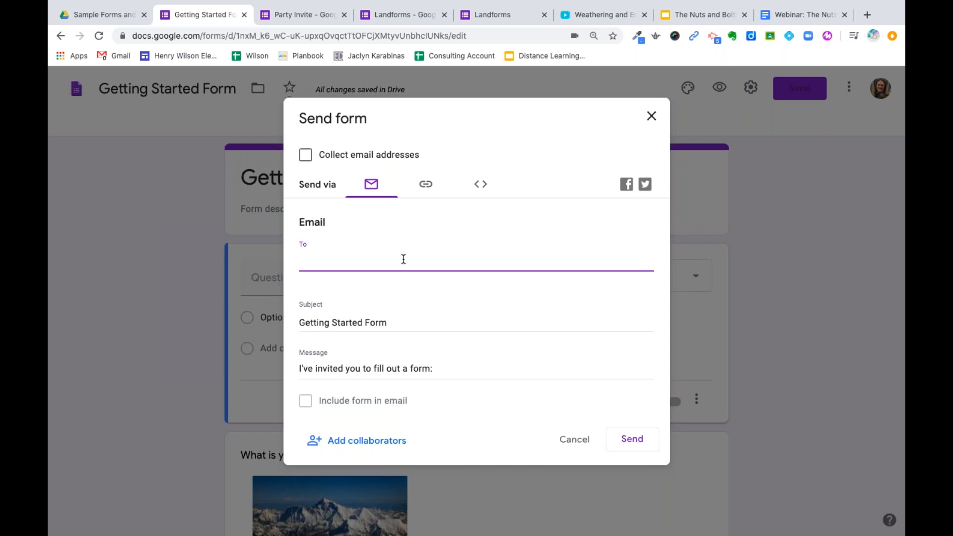
click(423, 194)
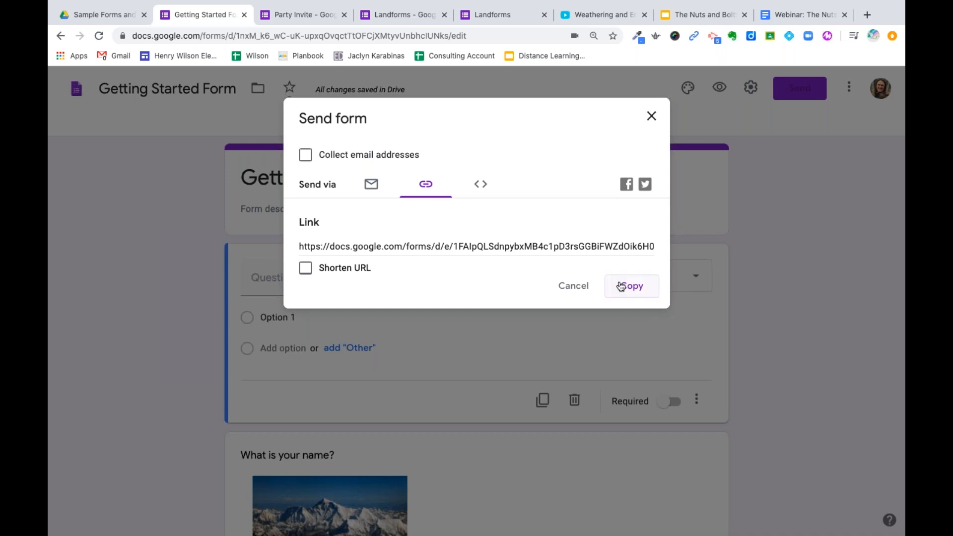
click(305, 268)
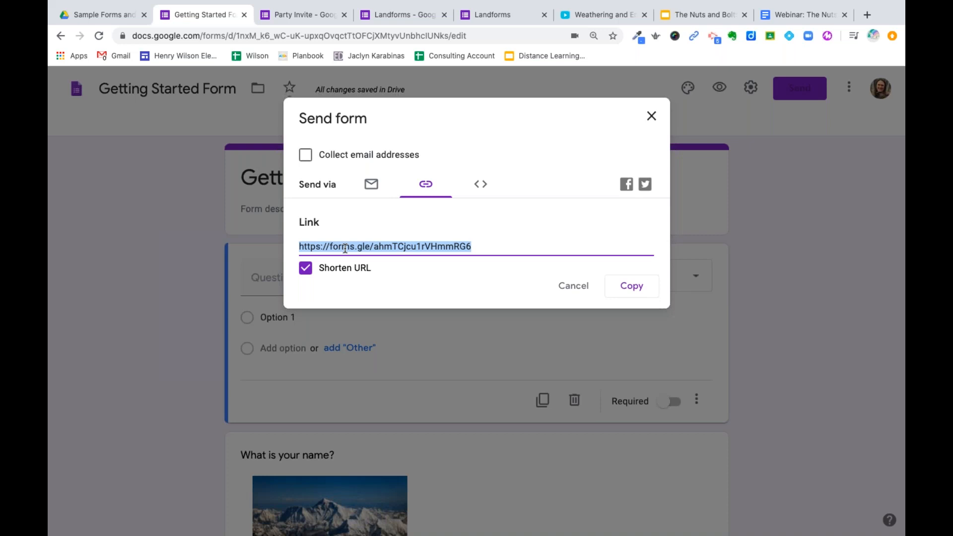
- Review the Embed HTML option for sharing the form, return to the link option and close the dialog without sending
click(480, 186)
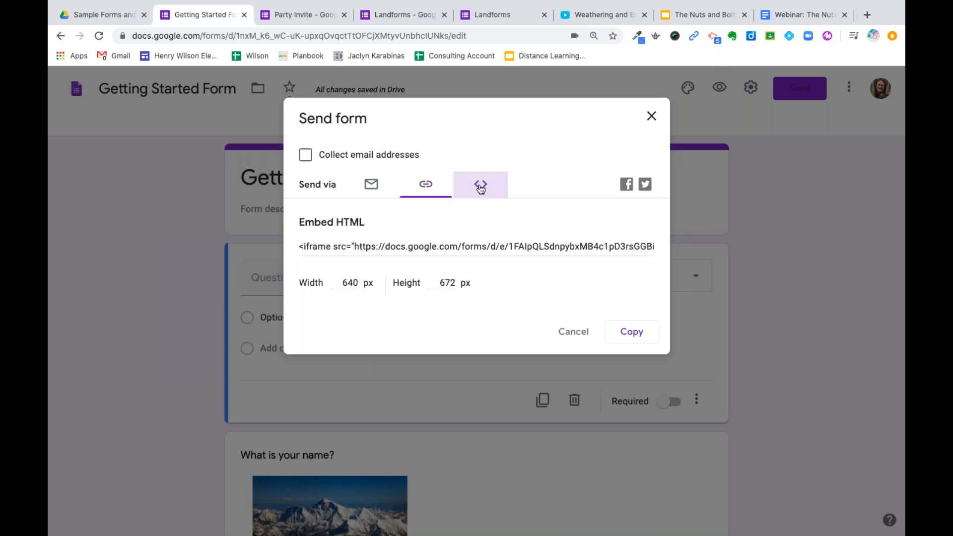
click(426, 195)
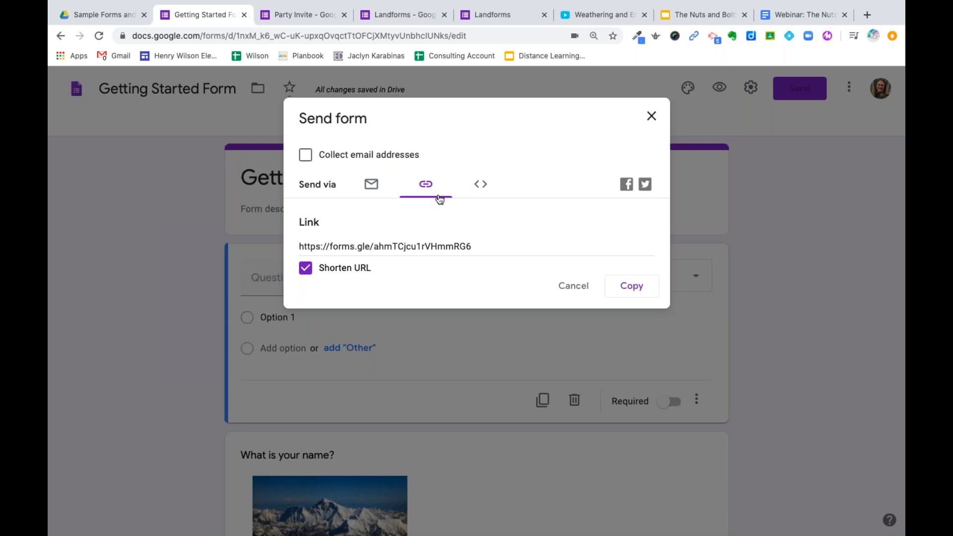
click(654, 119)
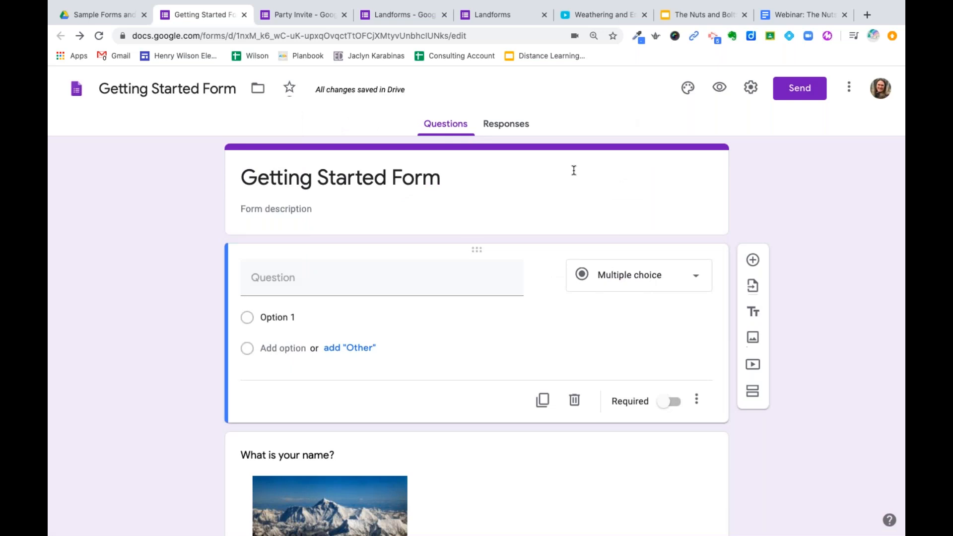
- Review the options for adding collaborators as editors of the form, without adding anyone
click(849, 88)
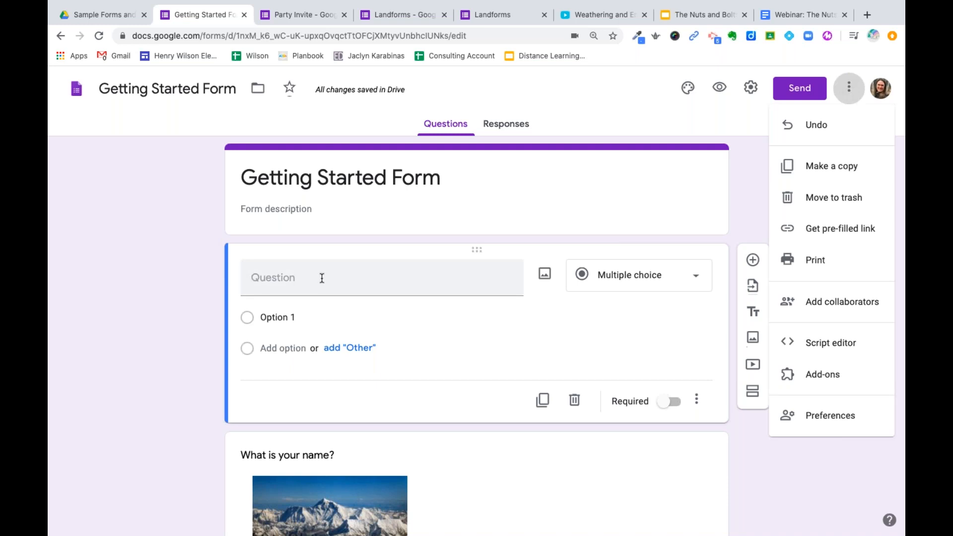
click(804, 303)
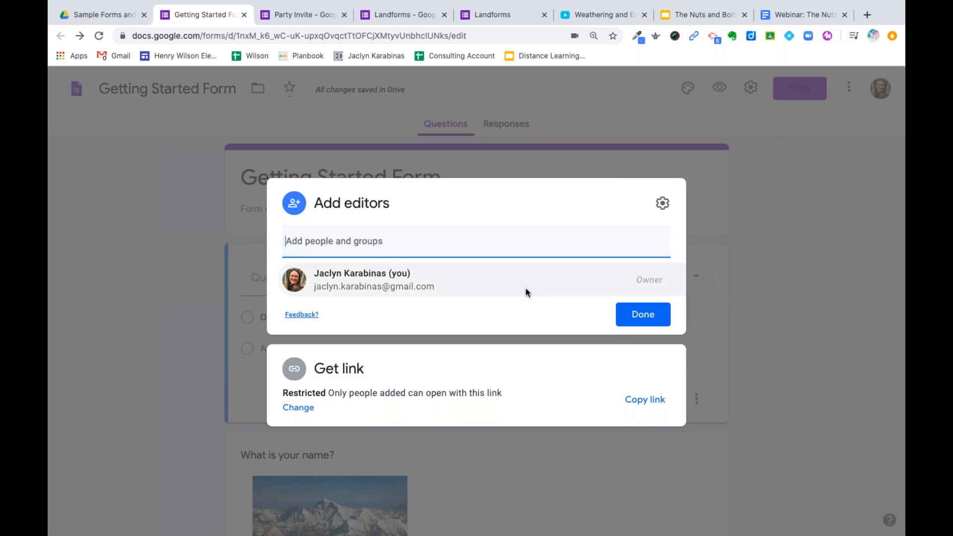
click(777, 409)
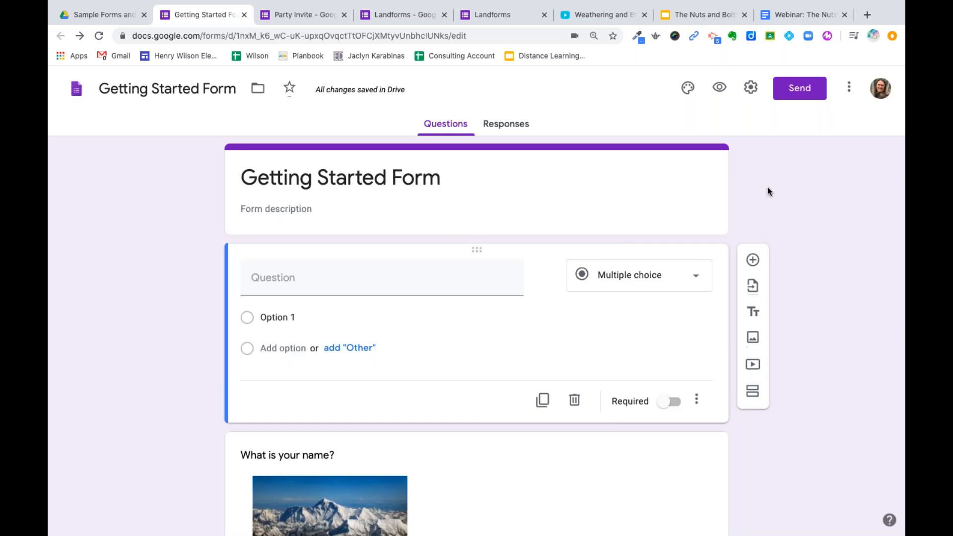
- In the default settings, try collecting email addresses, requiring questions and disabling the default quiz point value, and close without saving
click(847, 94)
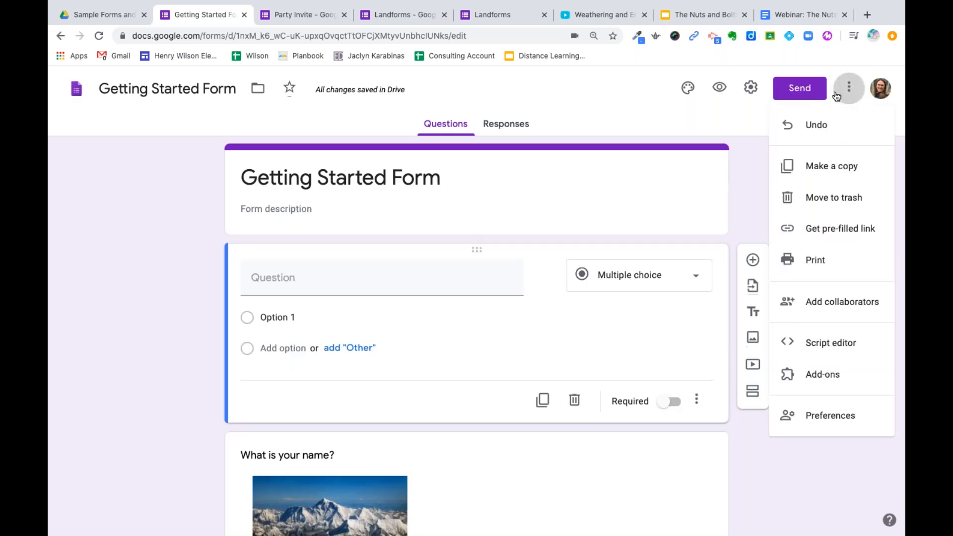
click(813, 426)
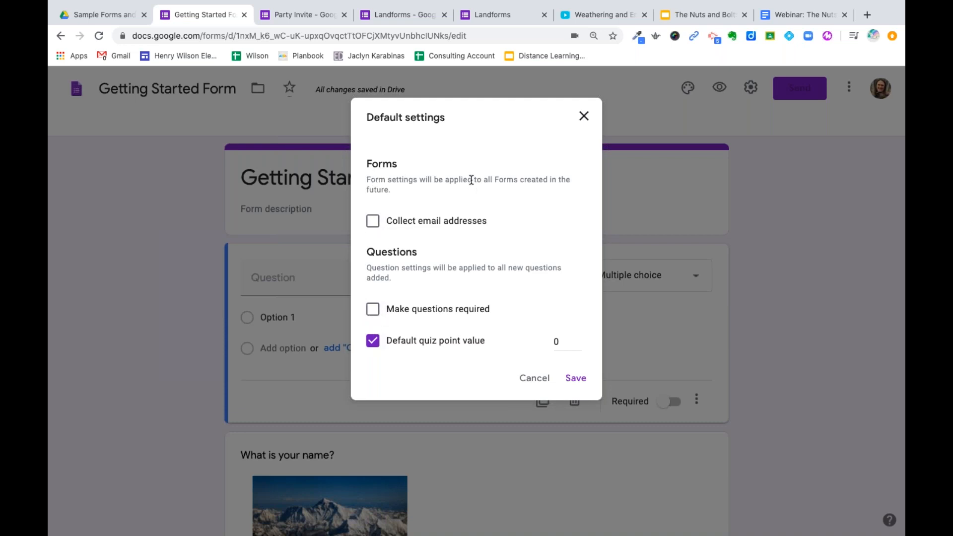
click(374, 223)
click(374, 310)
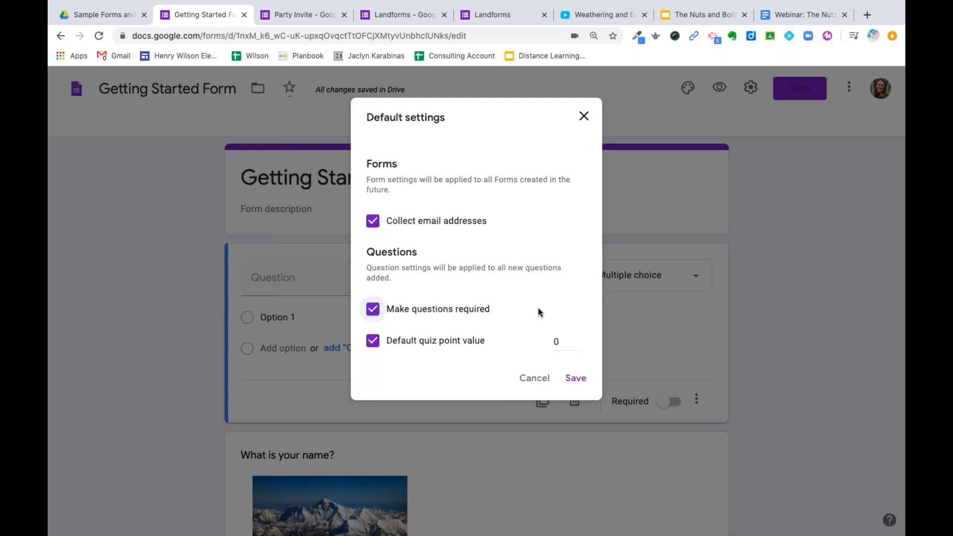
click(373, 341)
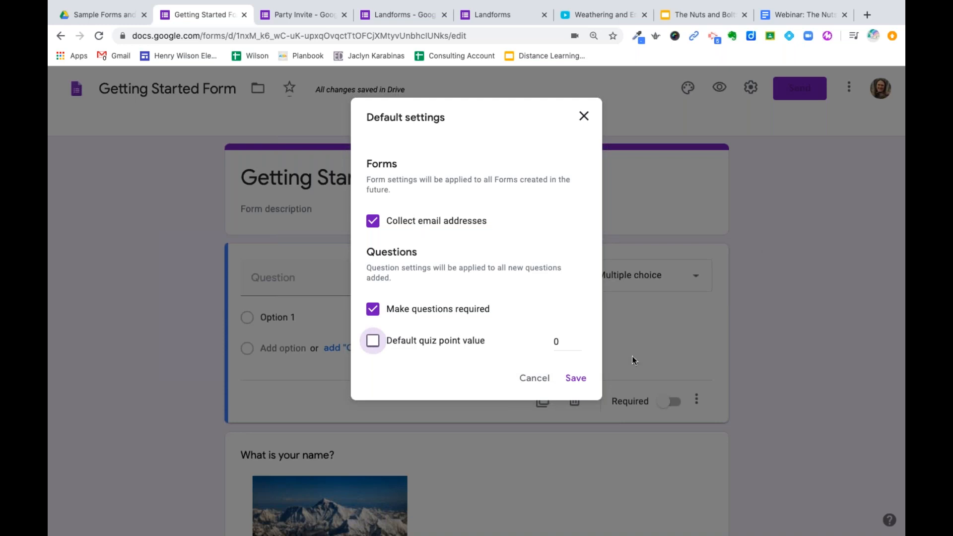
click(583, 117)
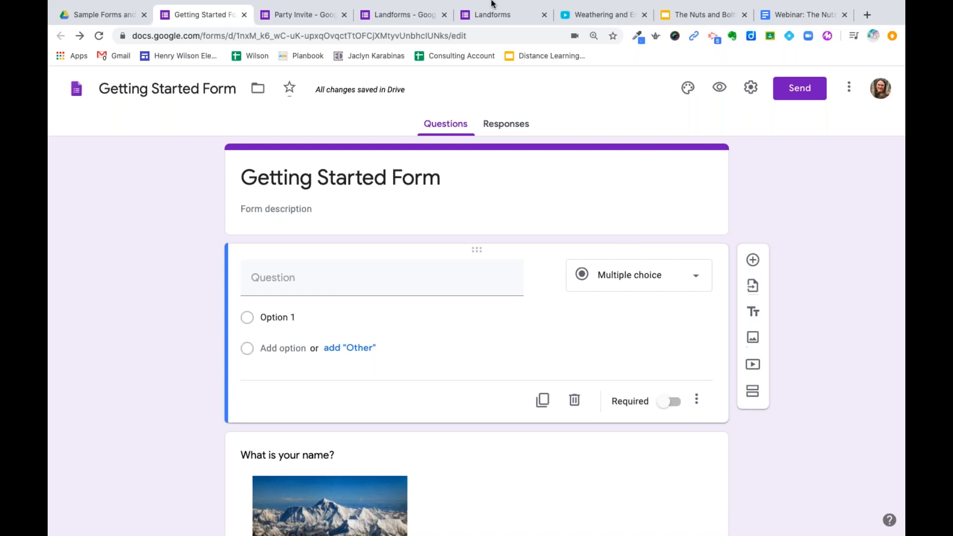
- Look through the respondent view of the Landforms form, including its image-choice, ordering grid and photo questions
click(489, 15)
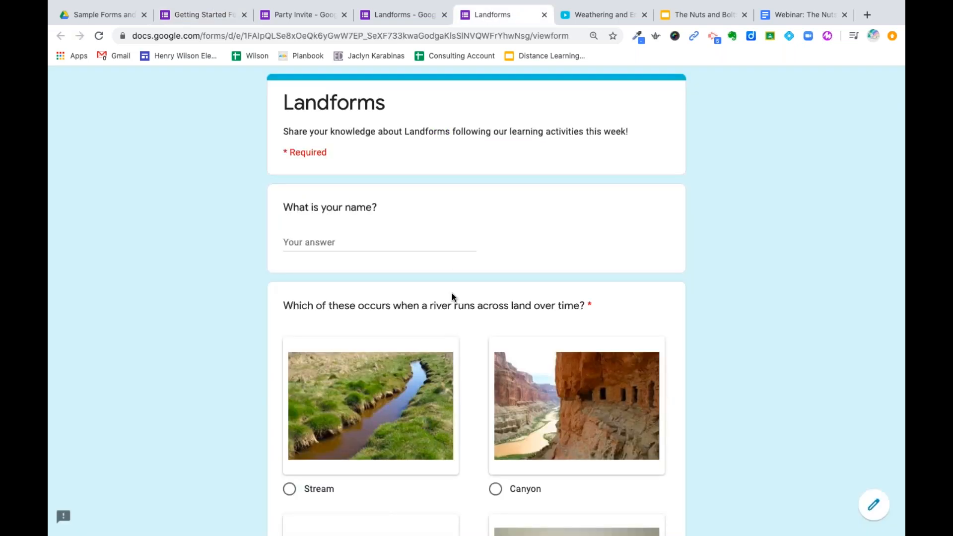
scroll(452, 297, down, 3)
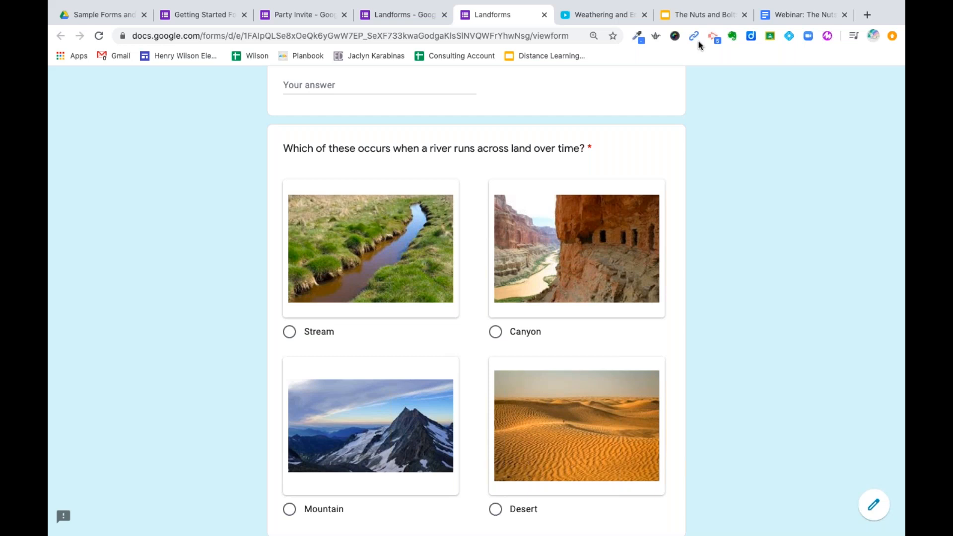
scroll(397, 167, up, 3)
scroll(398, 166, down, 6)
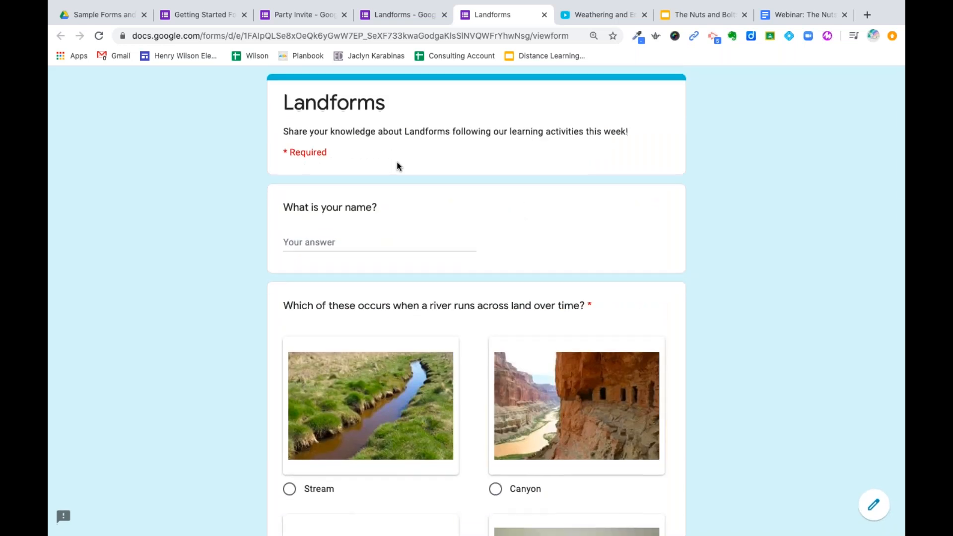
scroll(397, 166, down, 7)
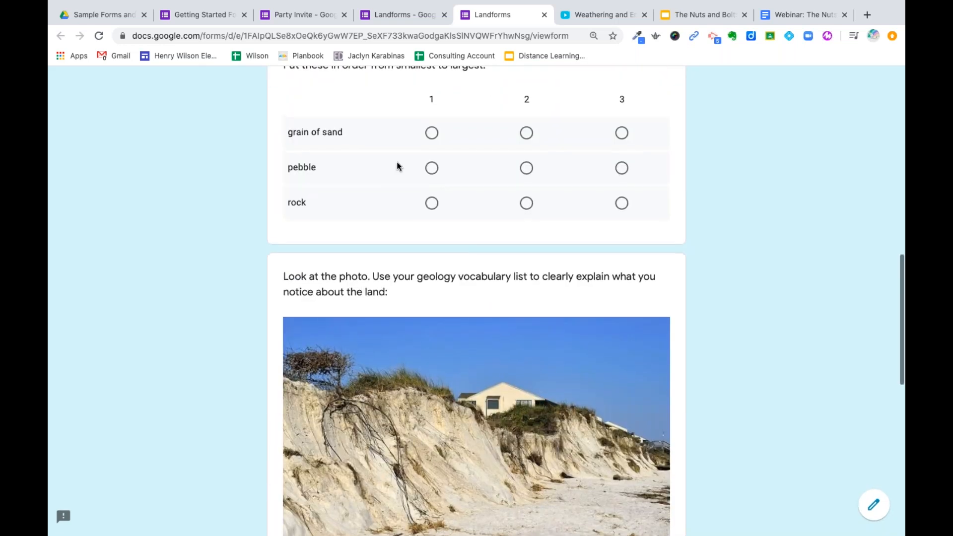
scroll(397, 166, up, 12)
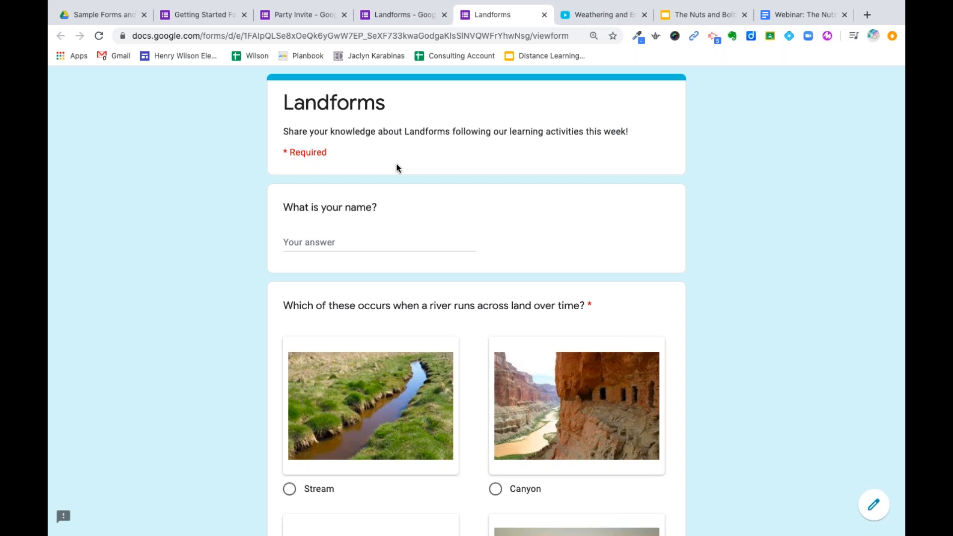
- Switch to the Landforms form's editor and examine its questions, photo prompt and embedded Weathering and Erosion video
click(220, 15)
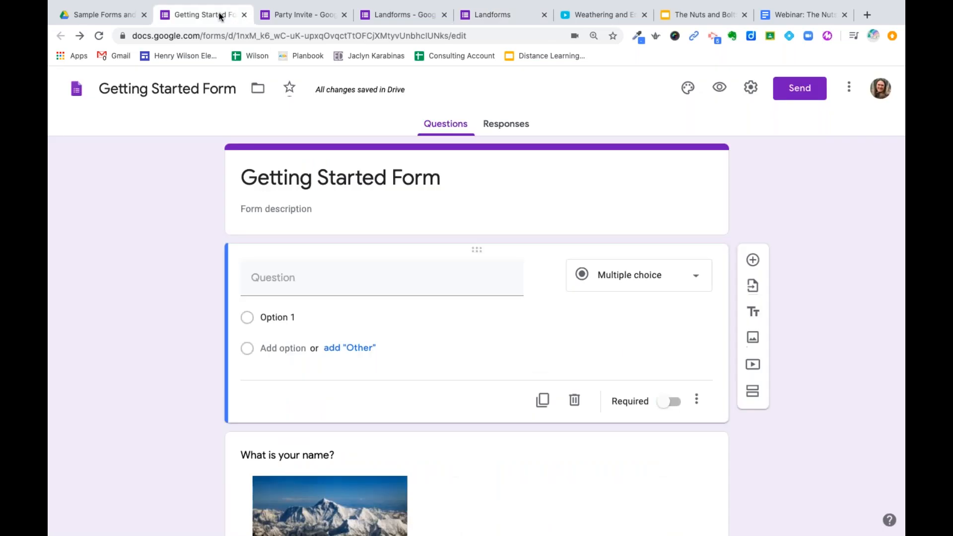
click(396, 14)
scroll(377, 351, up, 20)
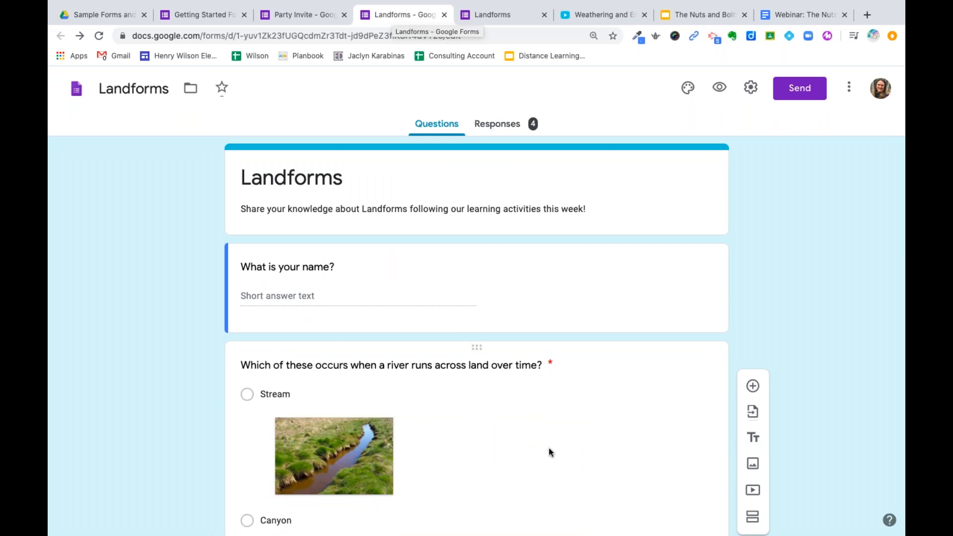
scroll(549, 452, down, 11)
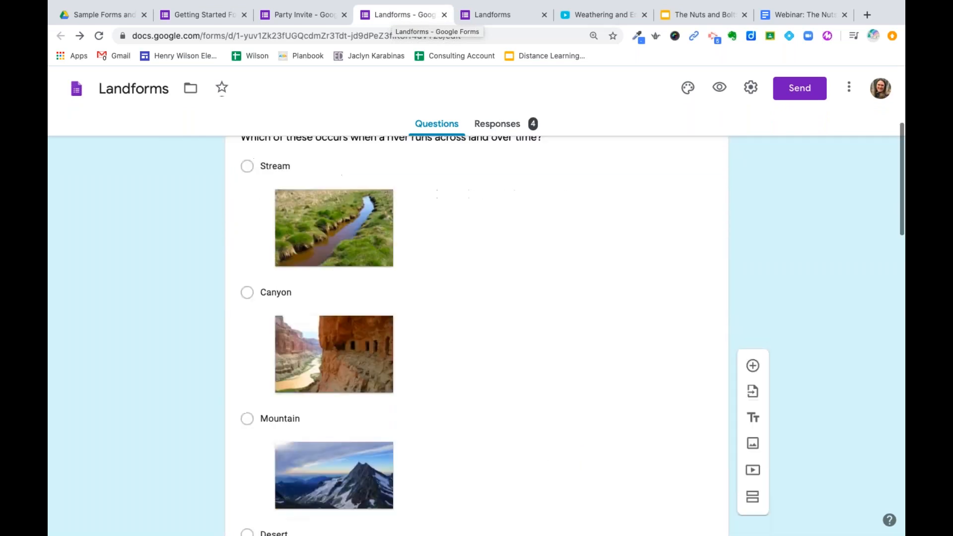
scroll(455, 398, down, 12)
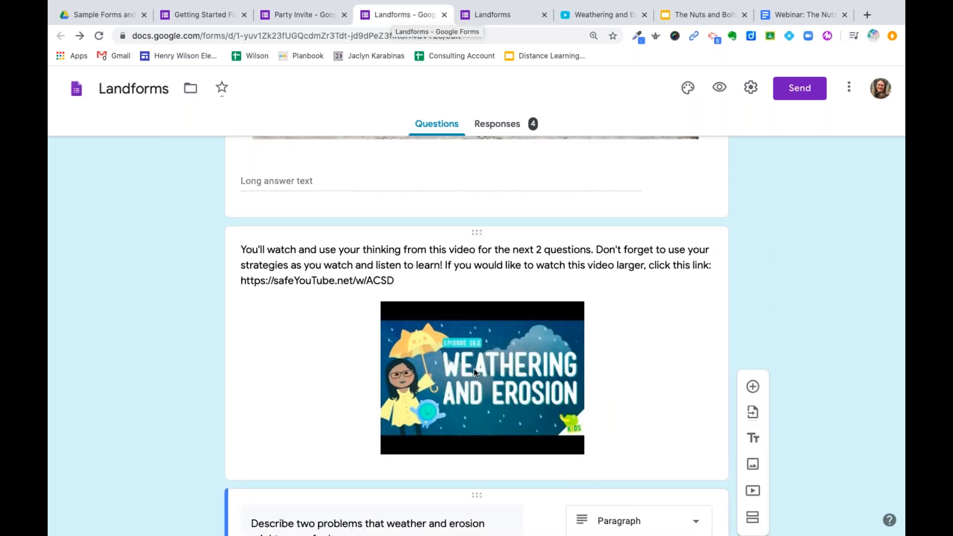
scroll(437, 350, down, 2)
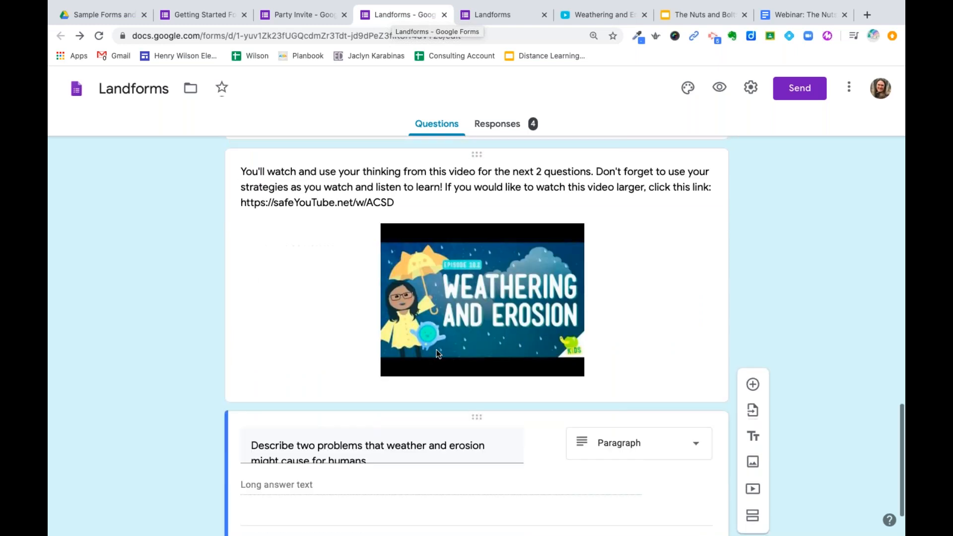
scroll(296, 413, down, 2)
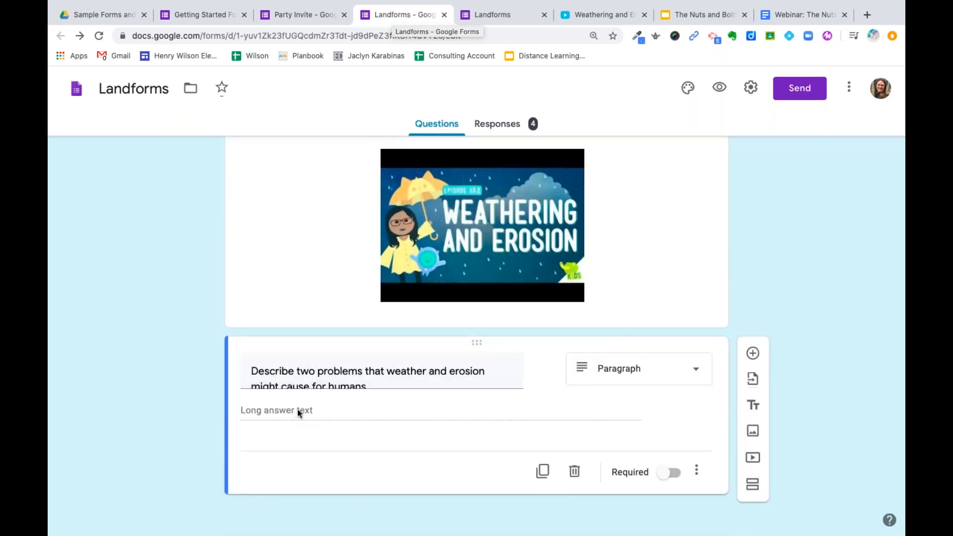
scroll(477, 335, up, 10)
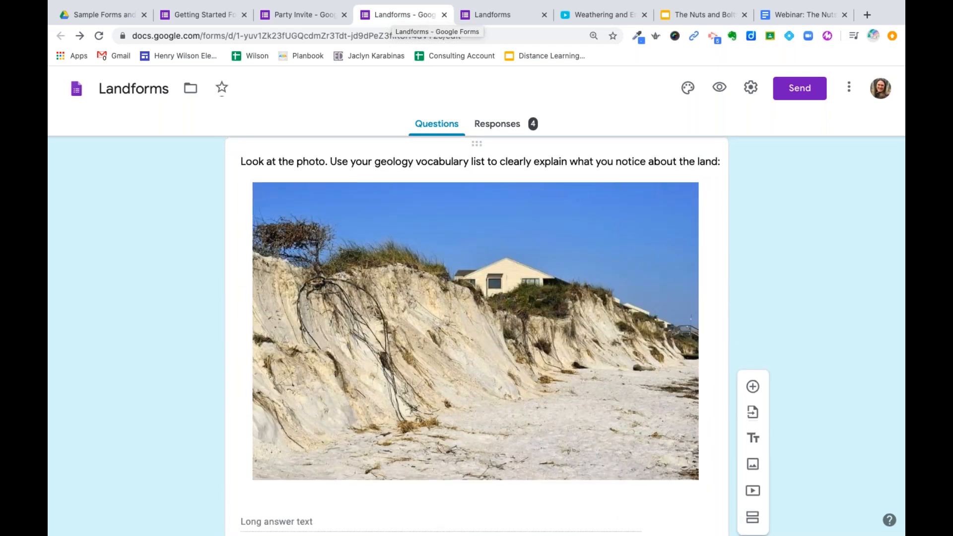
scroll(528, 330, down, 15)
scroll(528, 330, up, 6)
scroll(476, 335, up, 5)
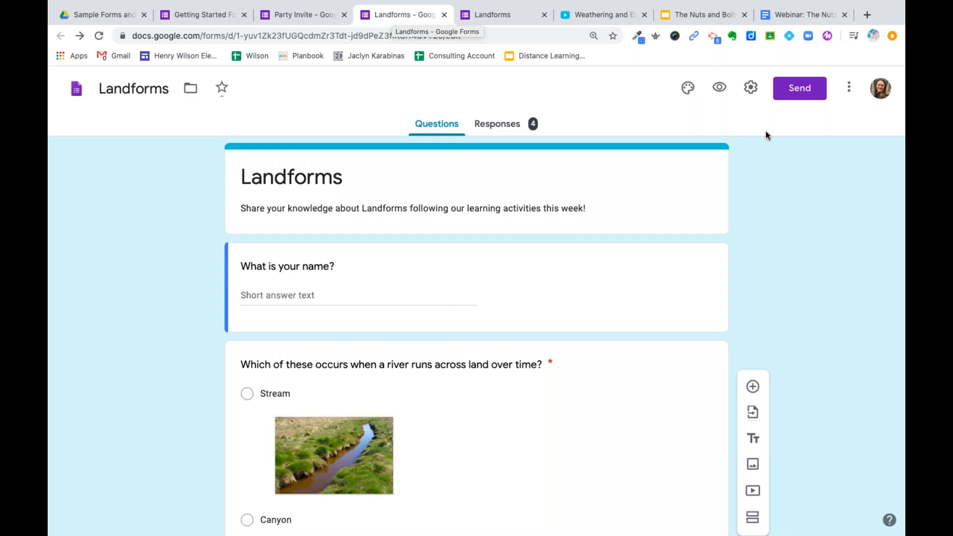
- Make the Landforms form a quiz that releases grades later, after manual review, and save the settings
click(752, 89)
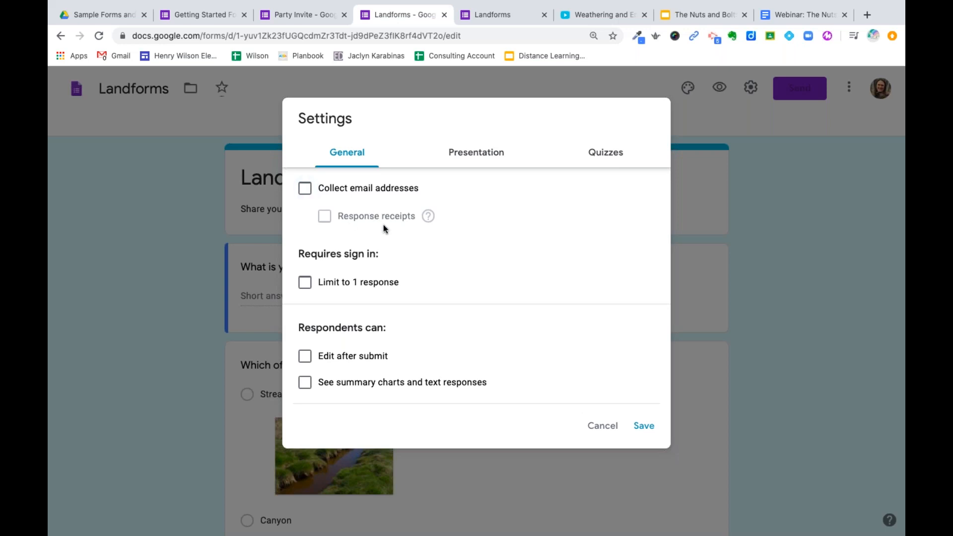
click(604, 430)
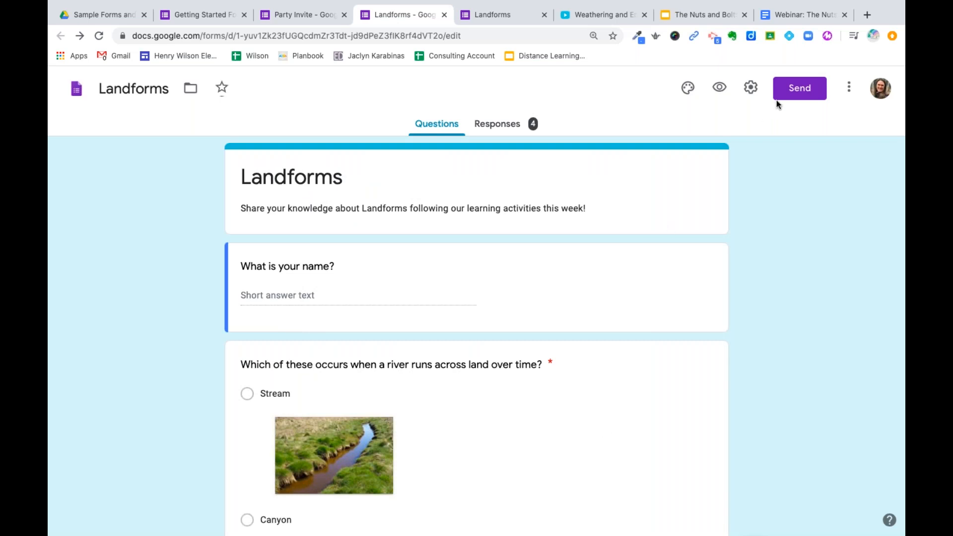
click(751, 87)
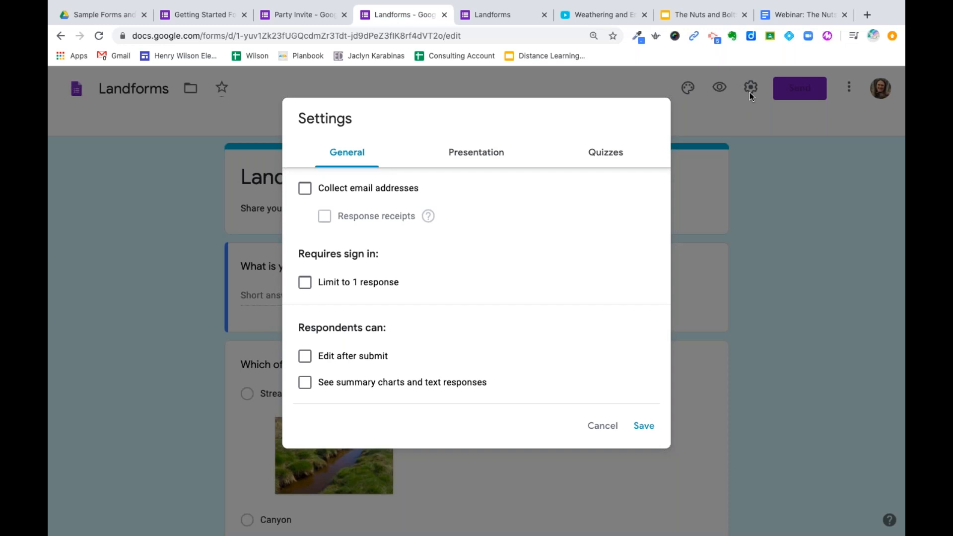
click(607, 154)
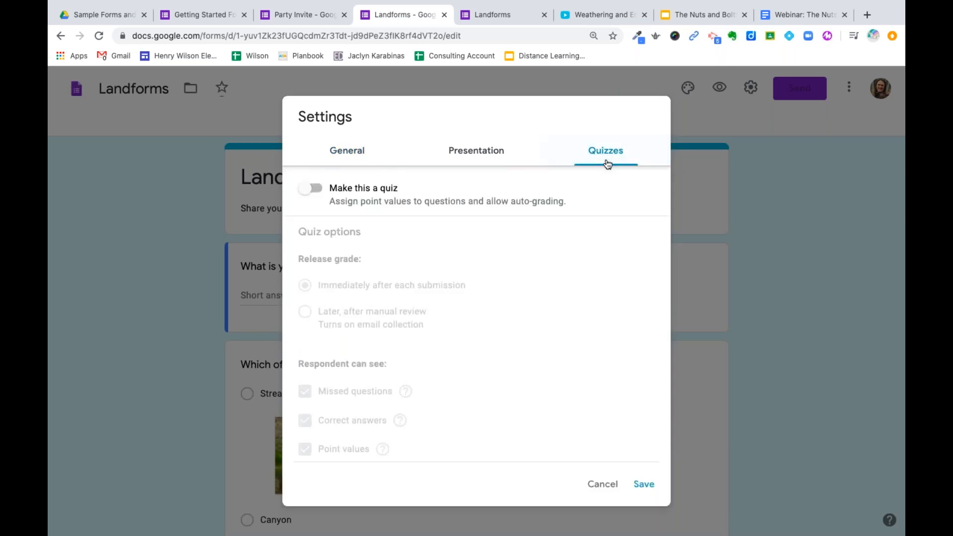
click(306, 191)
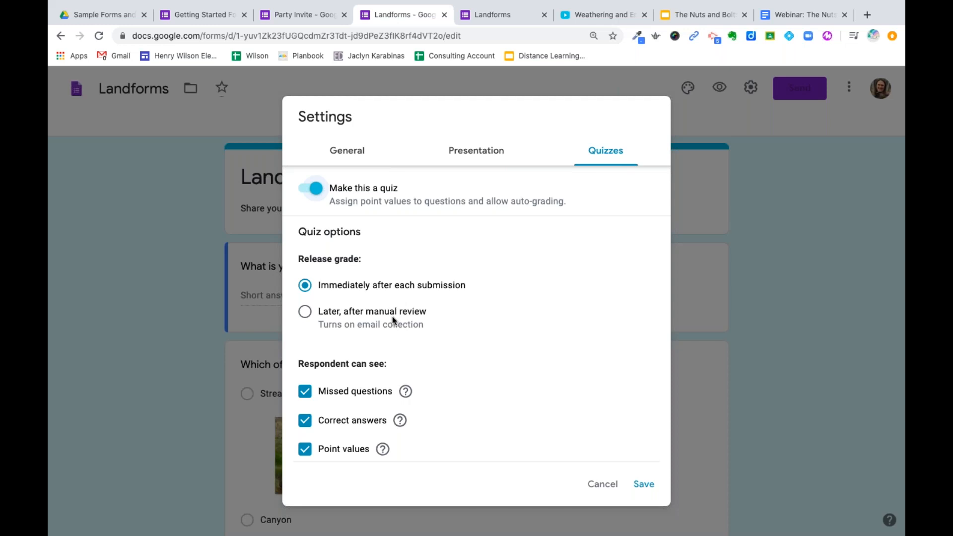
click(341, 325)
scroll(492, 339, down, 1)
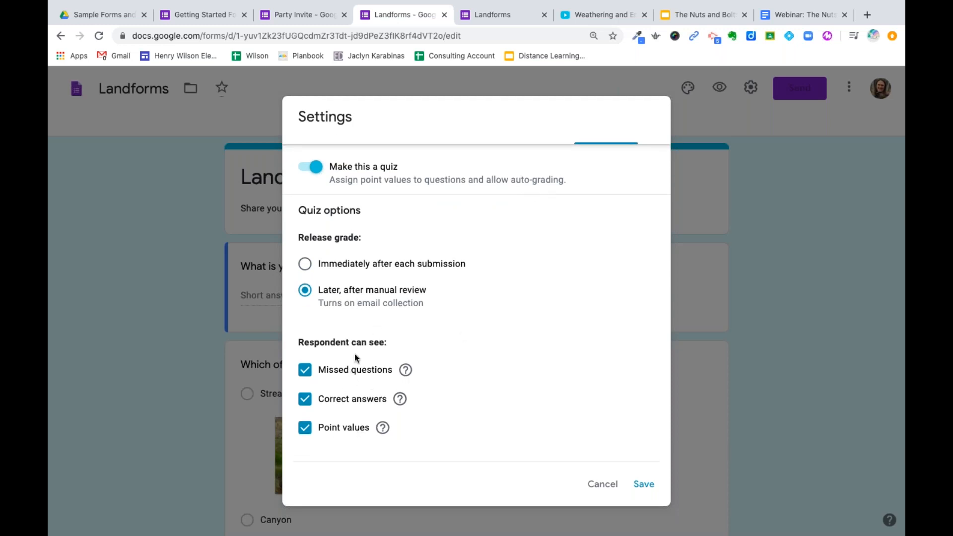
scroll(381, 326, up, 1)
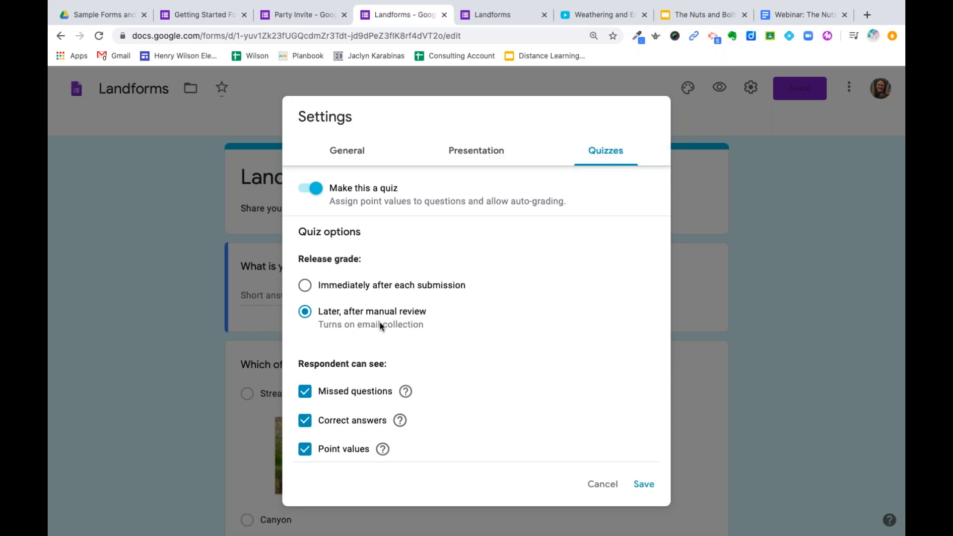
click(645, 484)
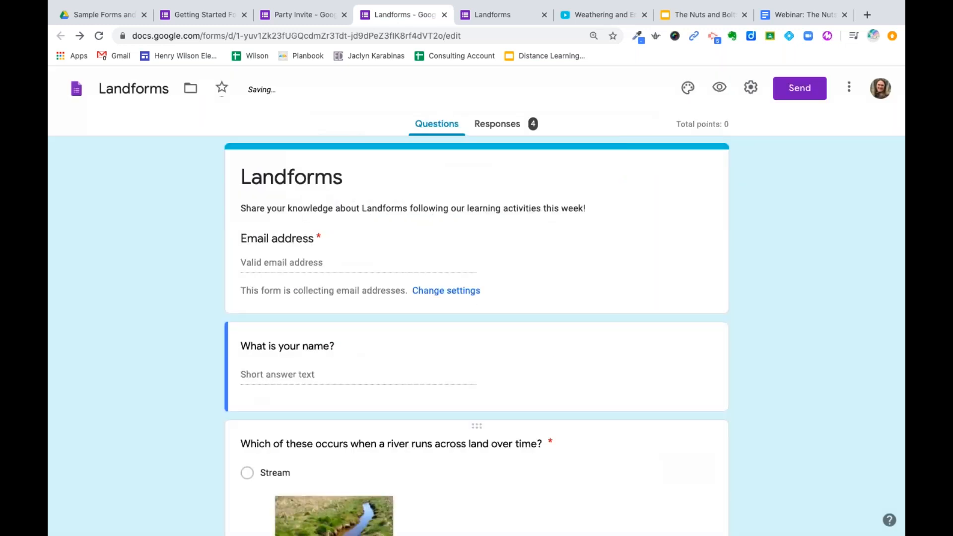
- Open the answer key of the "What is your name?" question to examine its points and correct-answer options
scroll(542, 264, down, 2)
click(542, 264)
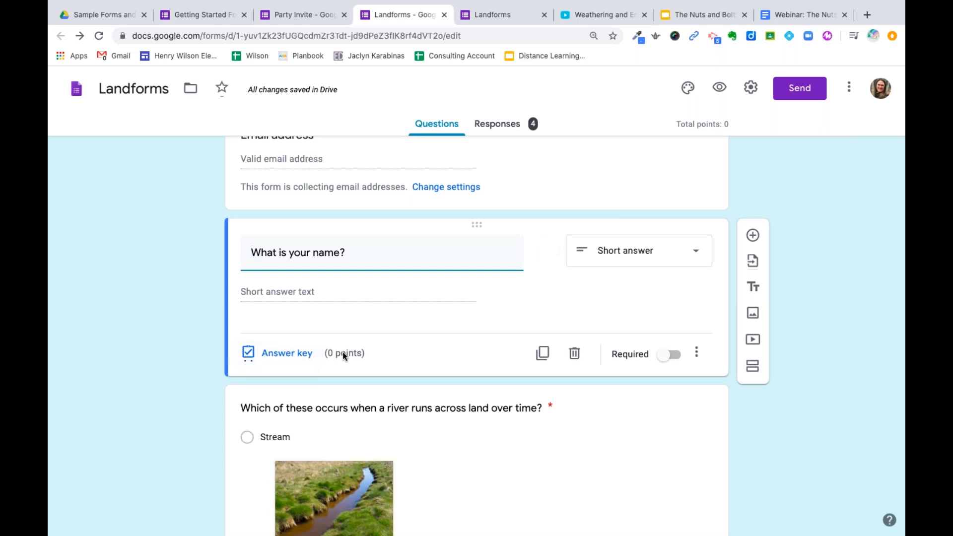
click(283, 355)
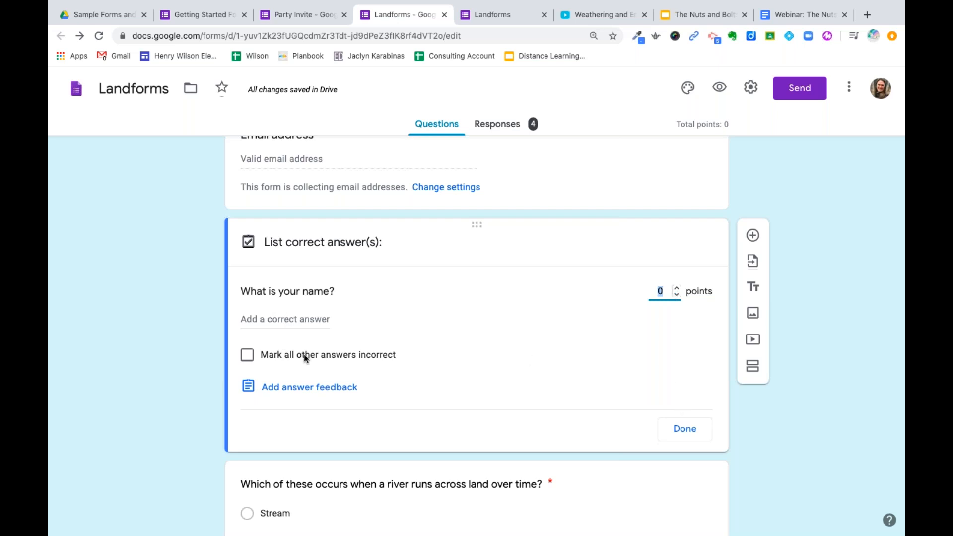
- In the answer key of the question about a river running across land, mark Canyon as the correct answer
scroll(304, 353, down, 5)
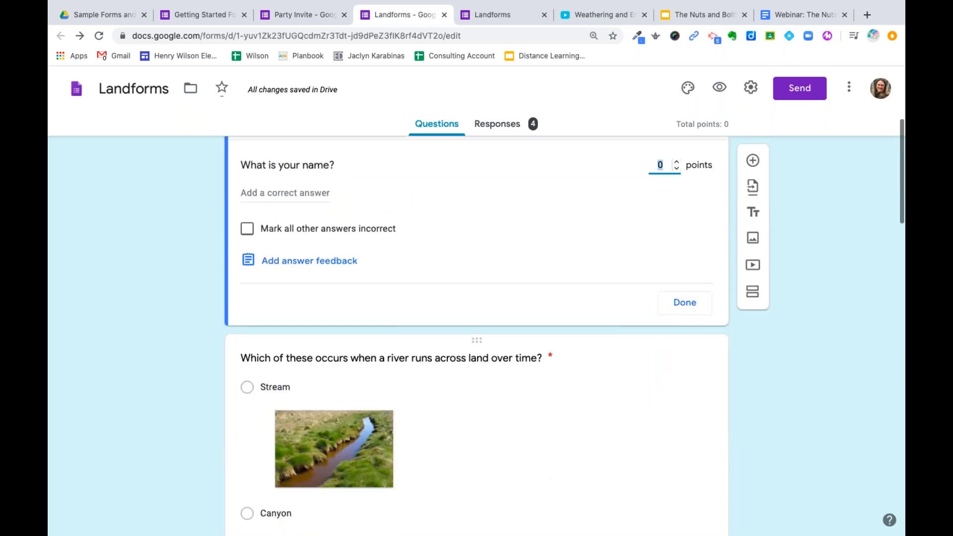
click(479, 315)
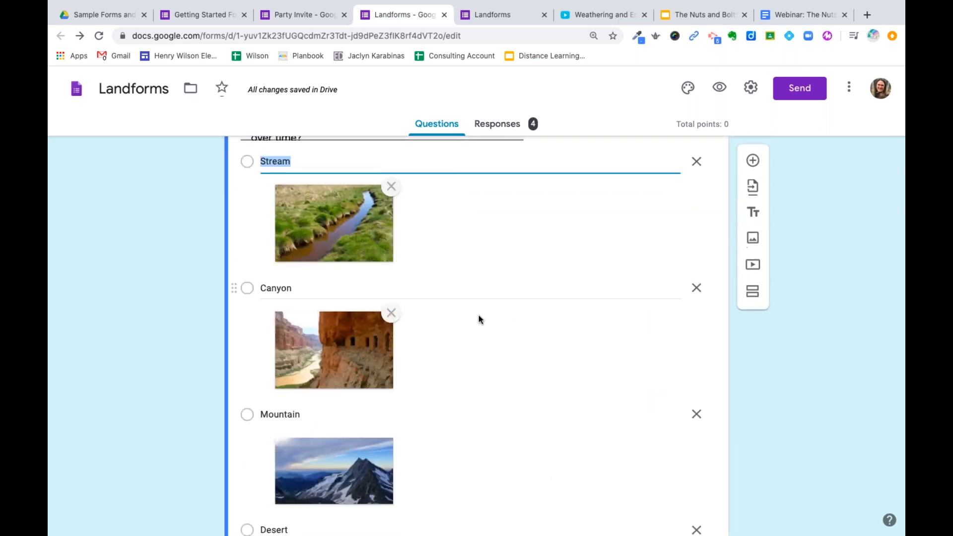
scroll(247, 205, down, 4)
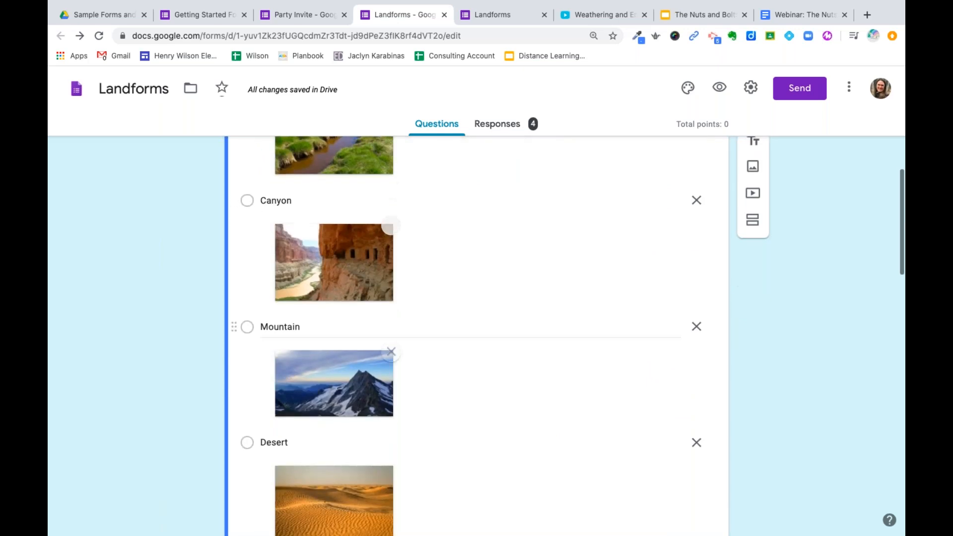
click(248, 205)
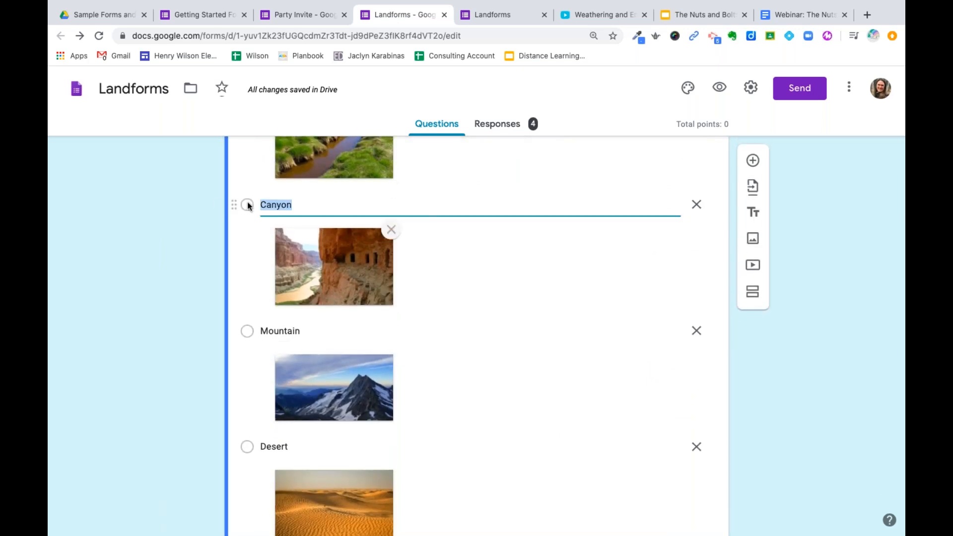
scroll(479, 299, down, 5)
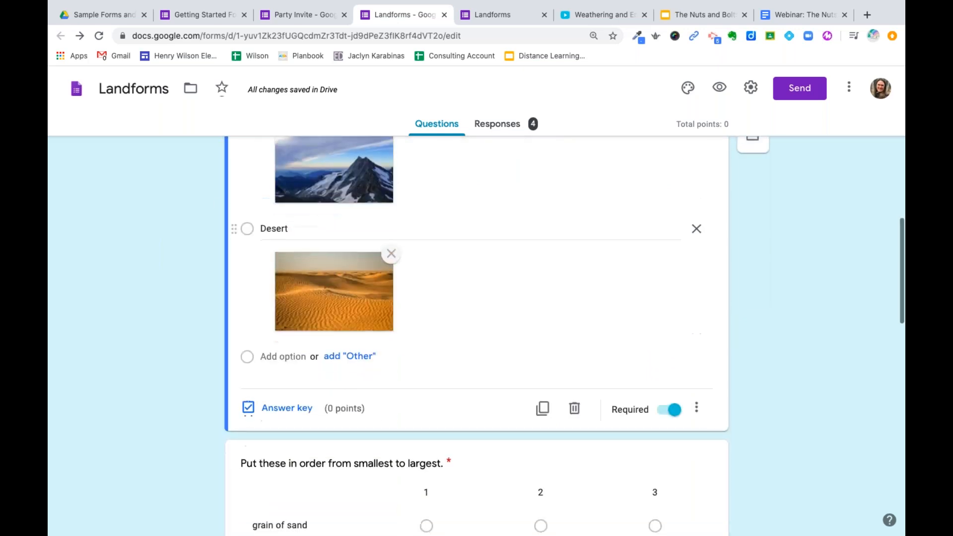
click(276, 409)
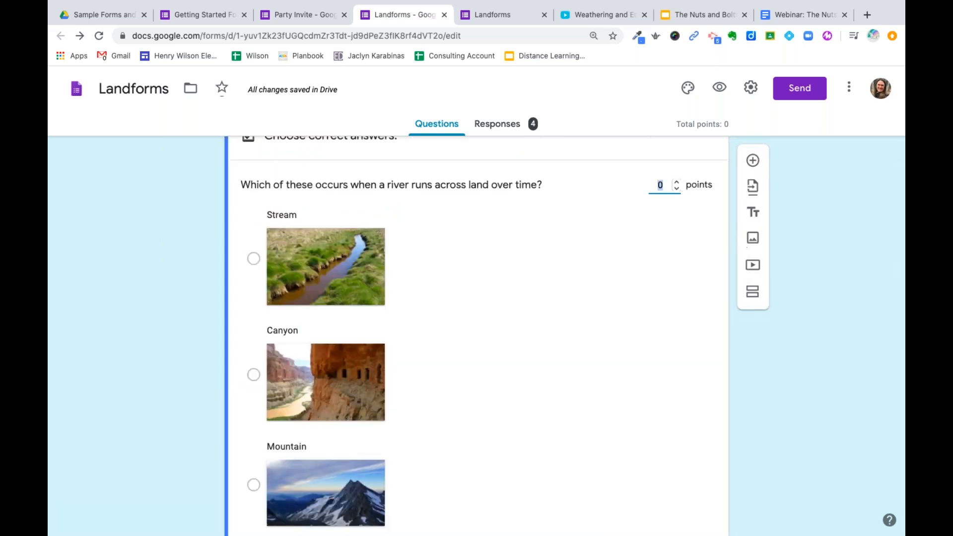
scroll(258, 277, down, 4)
scroll(258, 277, up, 1)
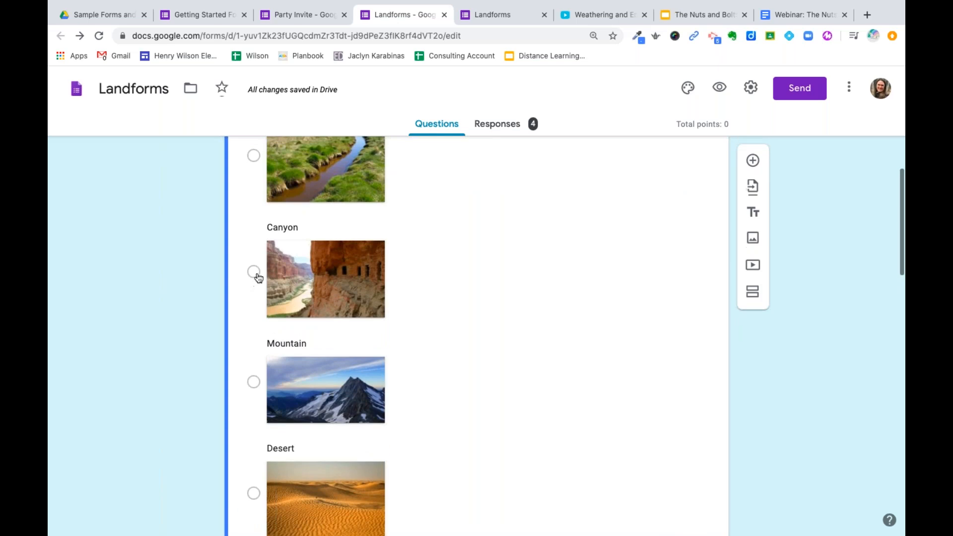
click(256, 273)
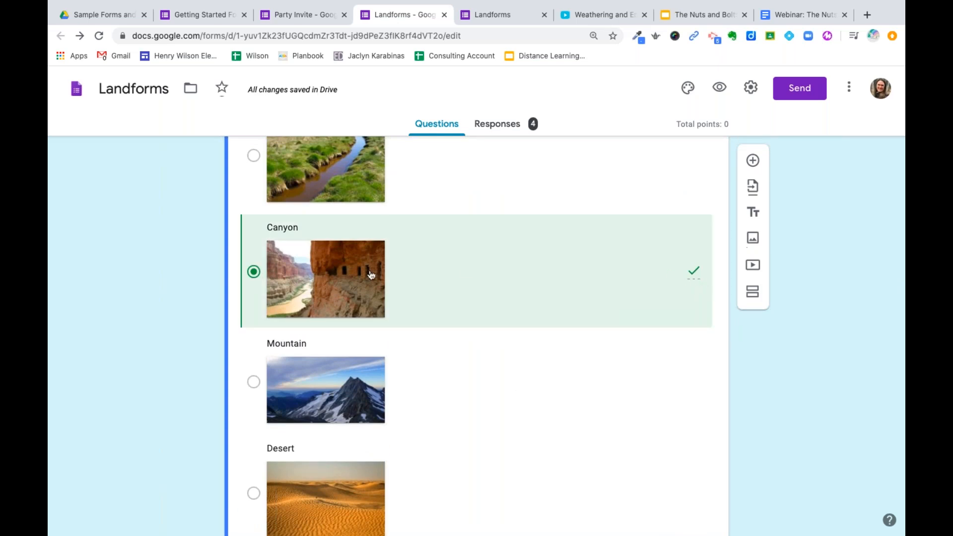
- Save answer feedback for the river question: "Great!" for correct answers and "Try again." for incorrect answers
scroll(371, 275, down, 5)
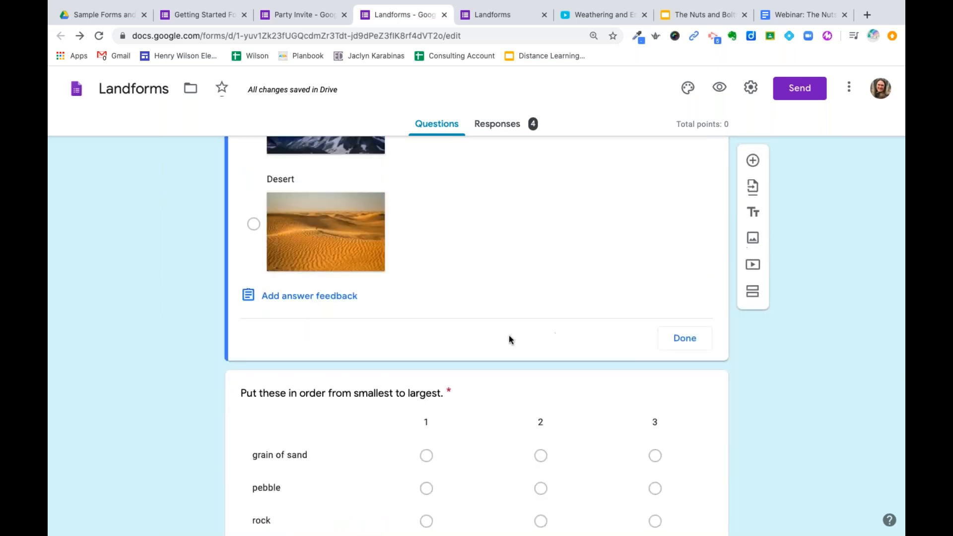
click(317, 298)
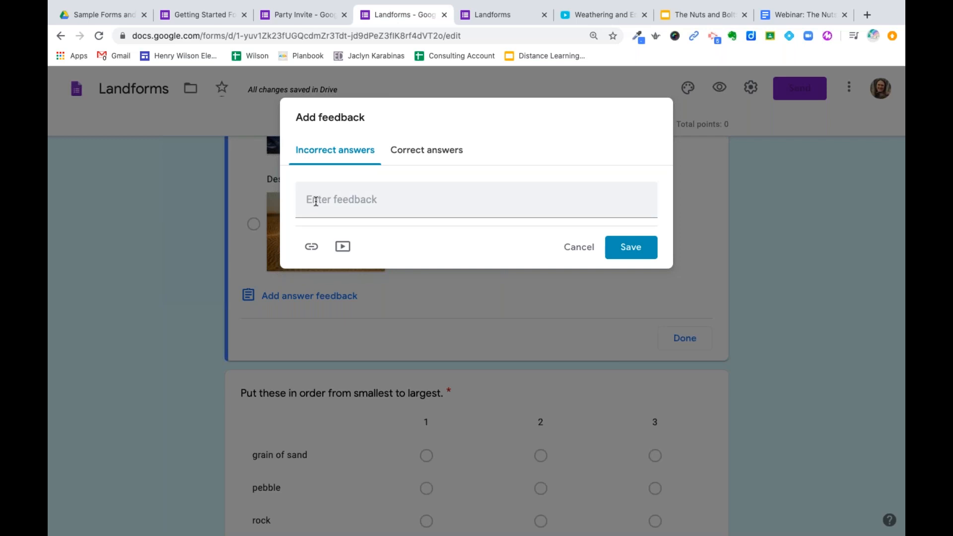
click(427, 152)
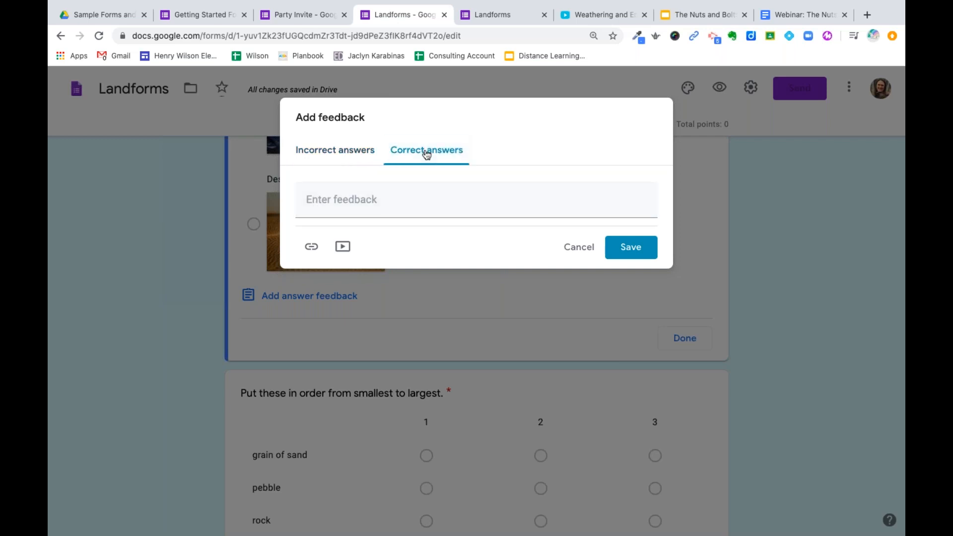
click(334, 154)
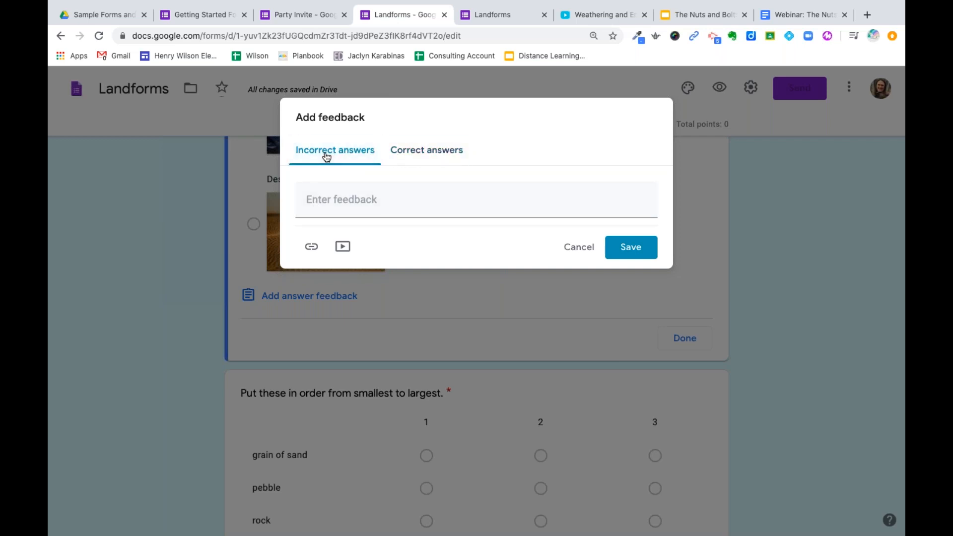
click(421, 157)
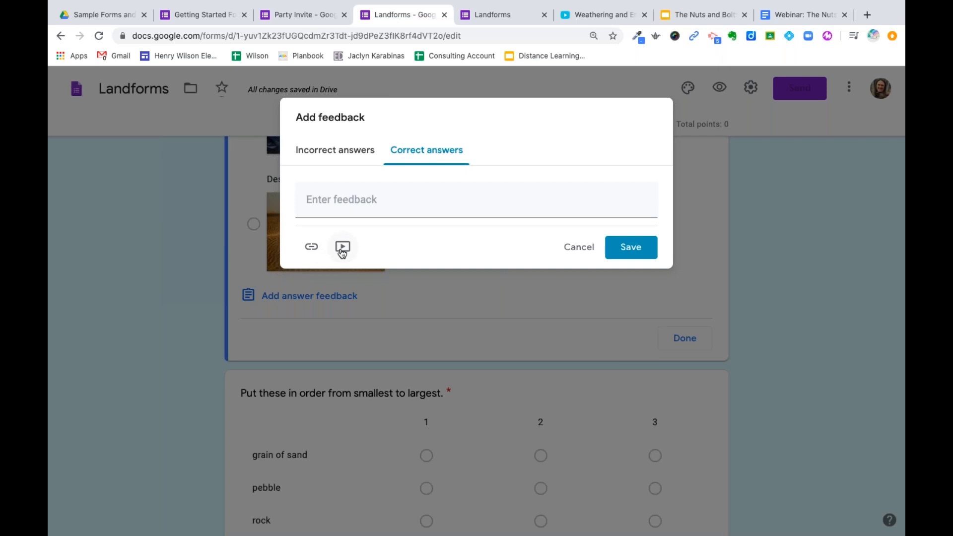
click(350, 209)
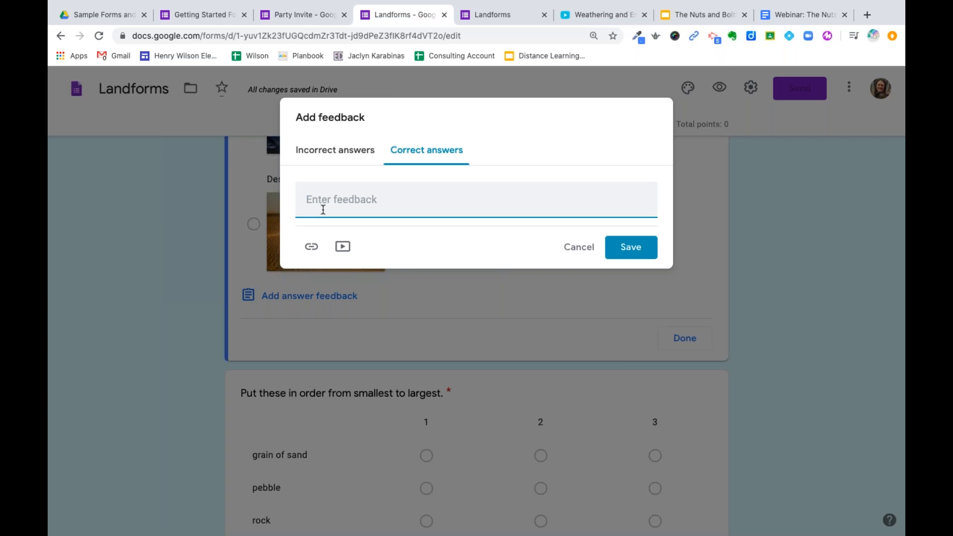
text(Great!)
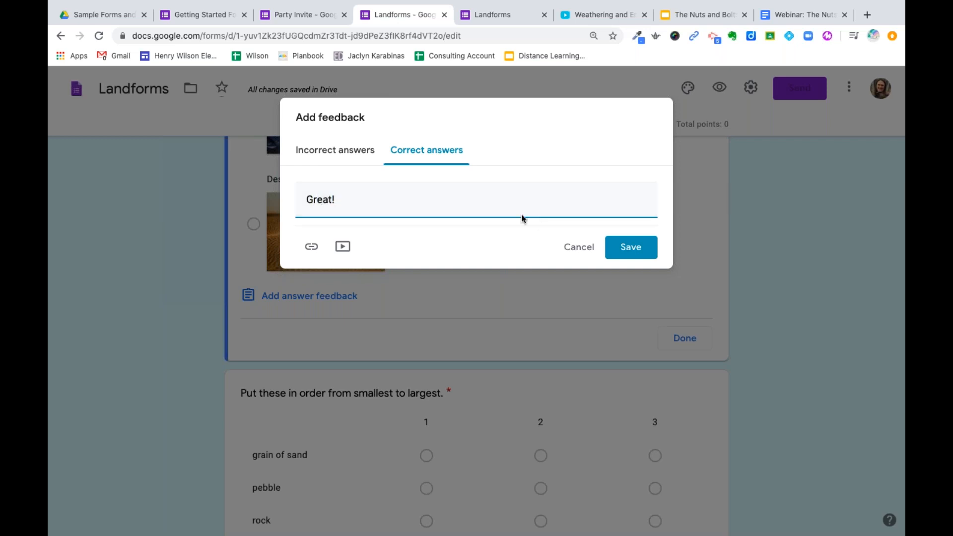
click(333, 156)
click(342, 201)
text(T)
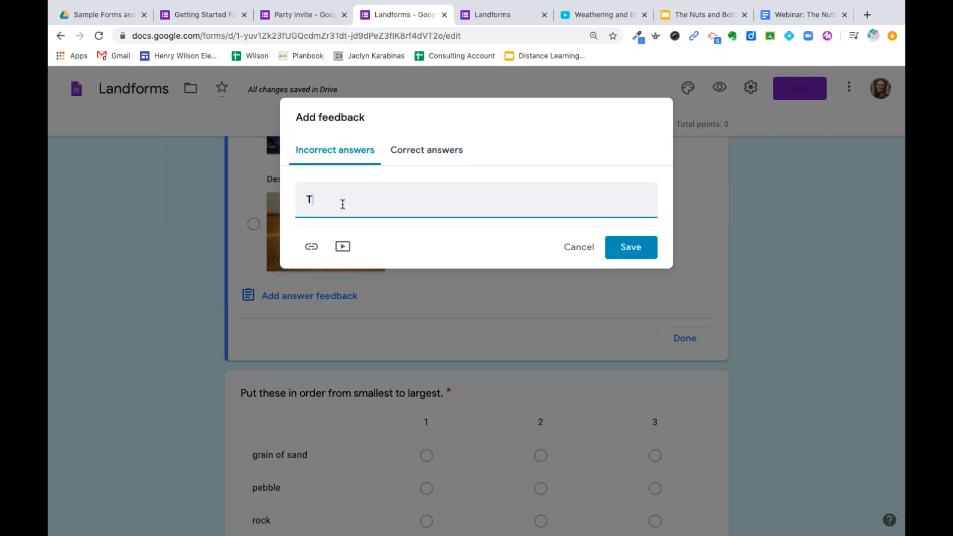
text(ry again.)
click(626, 250)
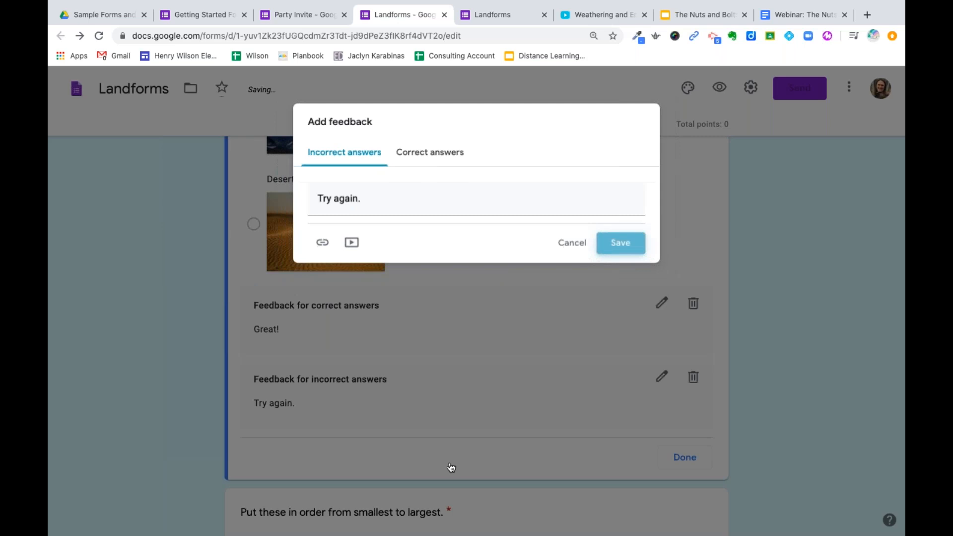
- Set the river question's value to 1 point
scroll(517, 393, up, 8)
scroll(517, 394, down, 3)
scroll(646, 248, up, 1)
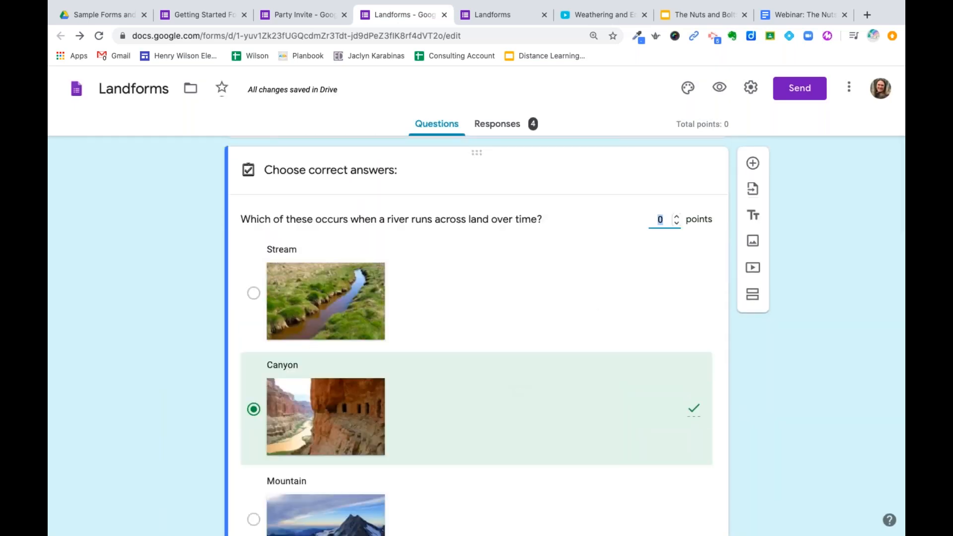
click(676, 217)
- In the smallest-to-largest grid's answer key, mark grain of sand as 1, pebble as 2 and rock as 3
scroll(510, 310, down, 10)
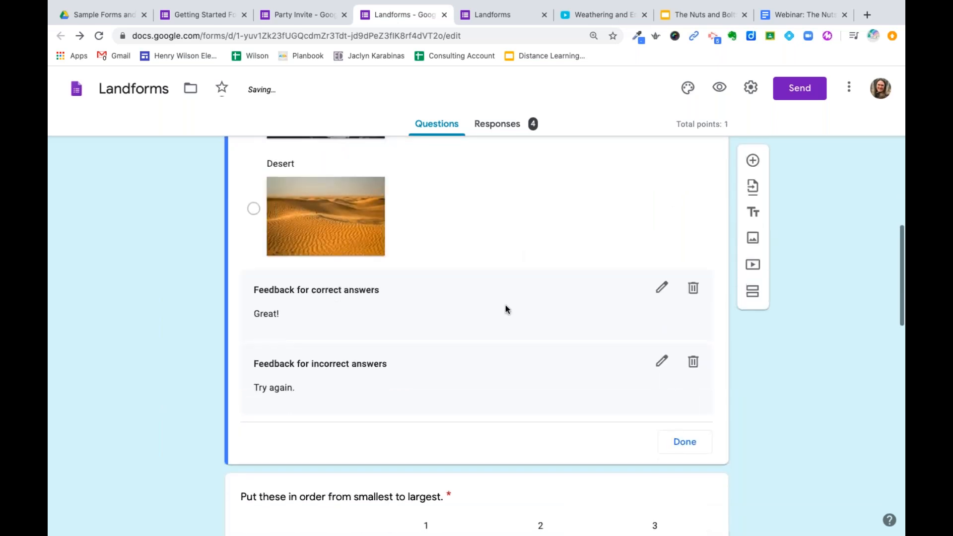
scroll(336, 305, down, 5)
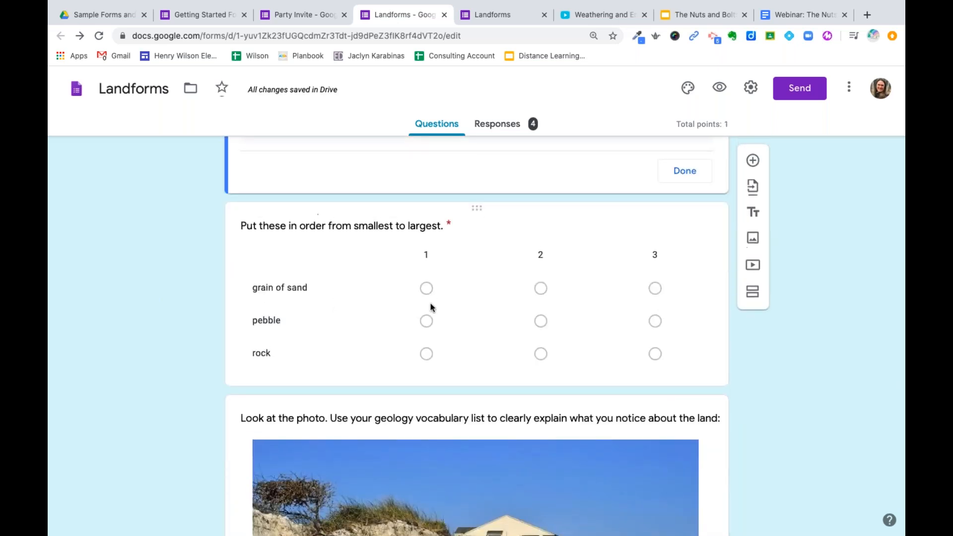
click(294, 370)
scroll(278, 322, down, 4)
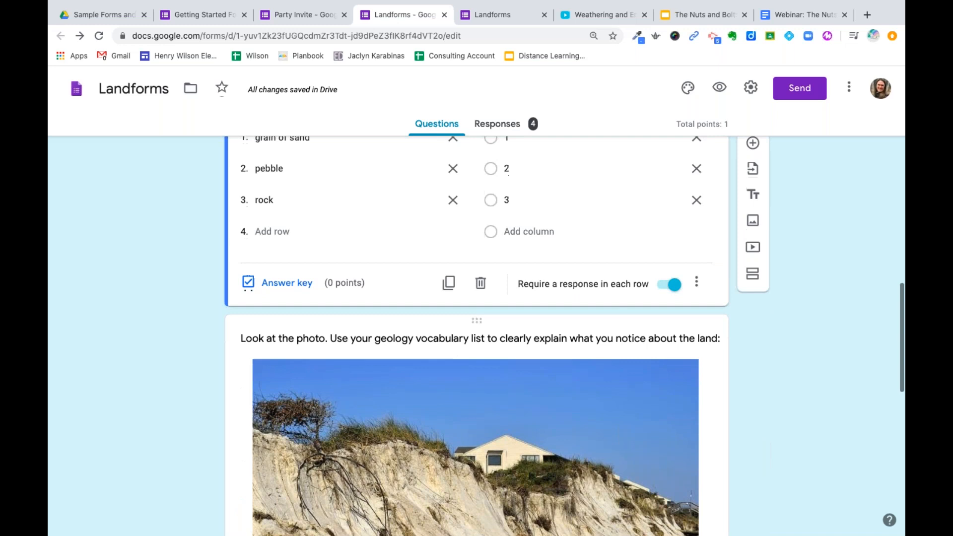
click(271, 287)
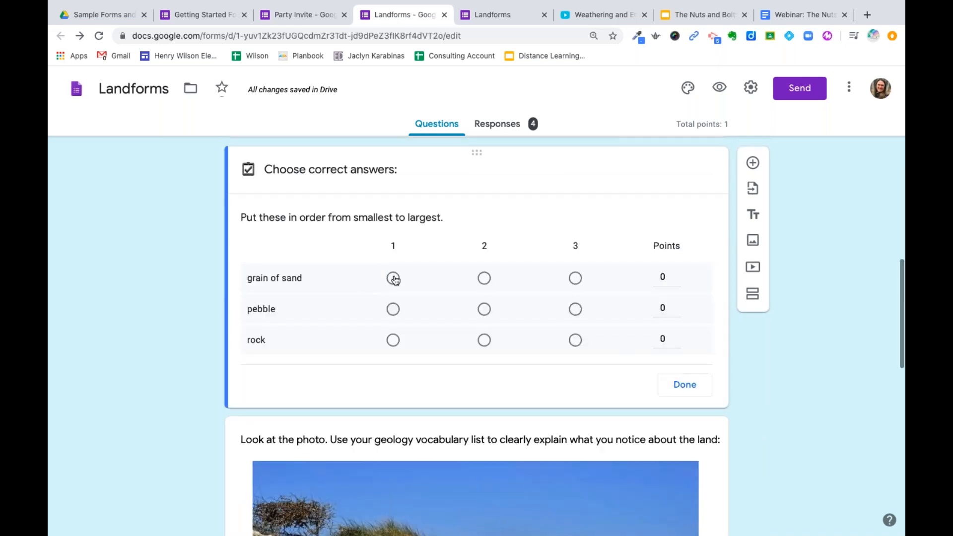
click(394, 279)
click(484, 309)
click(576, 340)
- Give each row of the ordering grid 1 point and finish its answer key
click(668, 277)
click(676, 274)
click(677, 306)
click(677, 338)
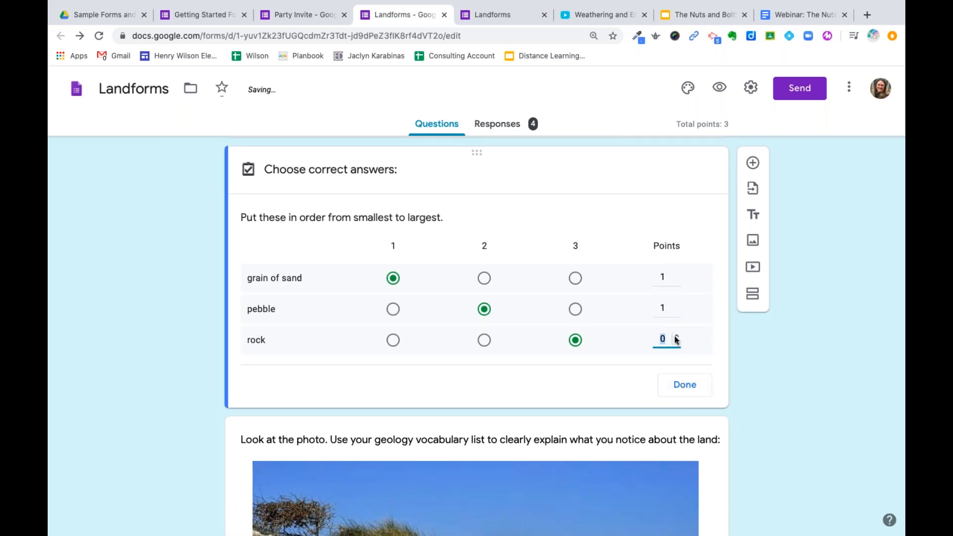
click(686, 385)
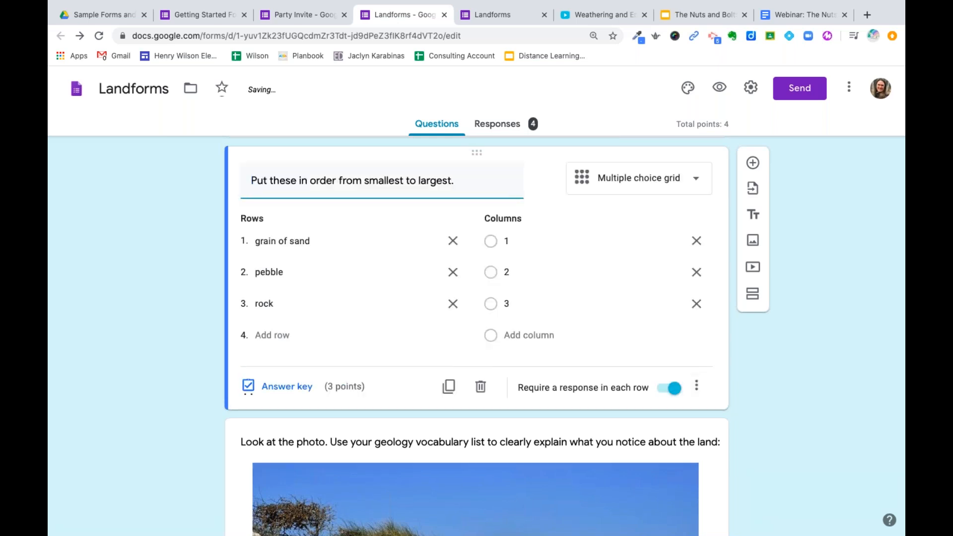
- Open the answer key of the paragraph question about the eroded-land photo
scroll(689, 388, down, 8)
scroll(291, 329, down, 2)
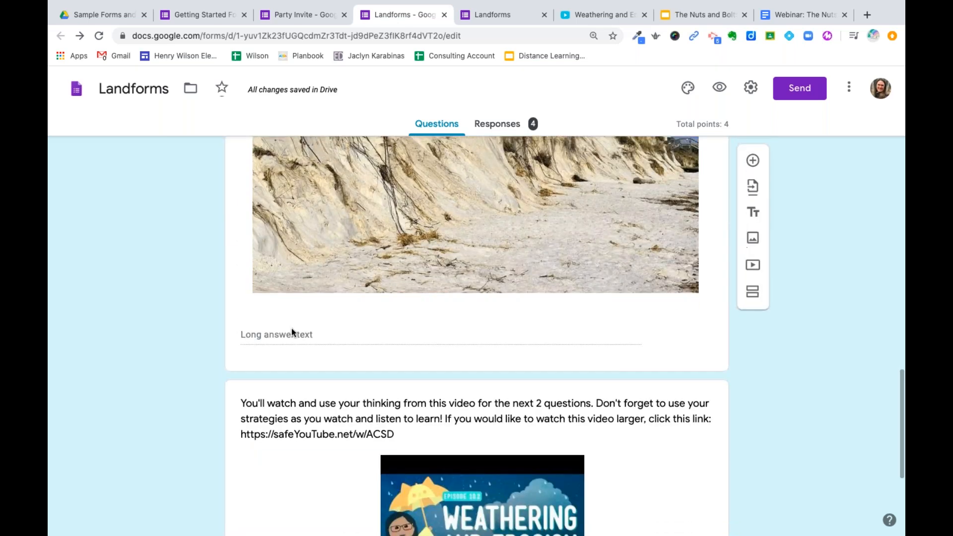
click(291, 333)
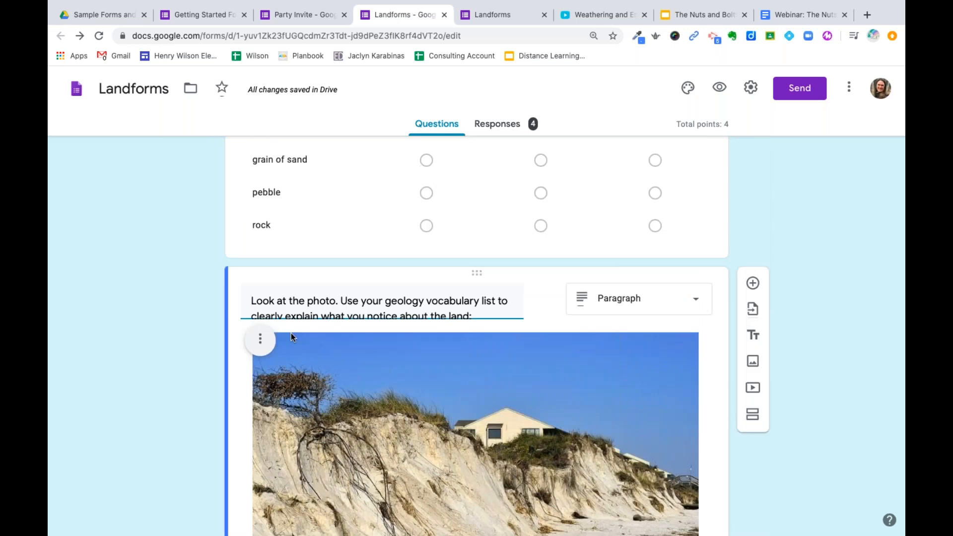
scroll(291, 333, down, 4)
scroll(291, 332, up, 1)
click(312, 158)
scroll(309, 161, down, 1)
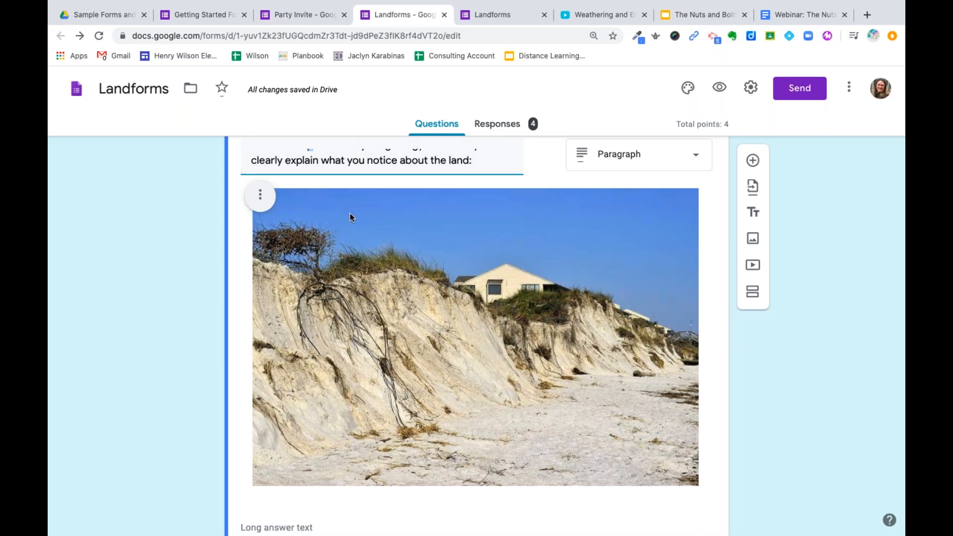
scroll(350, 213, down, 3)
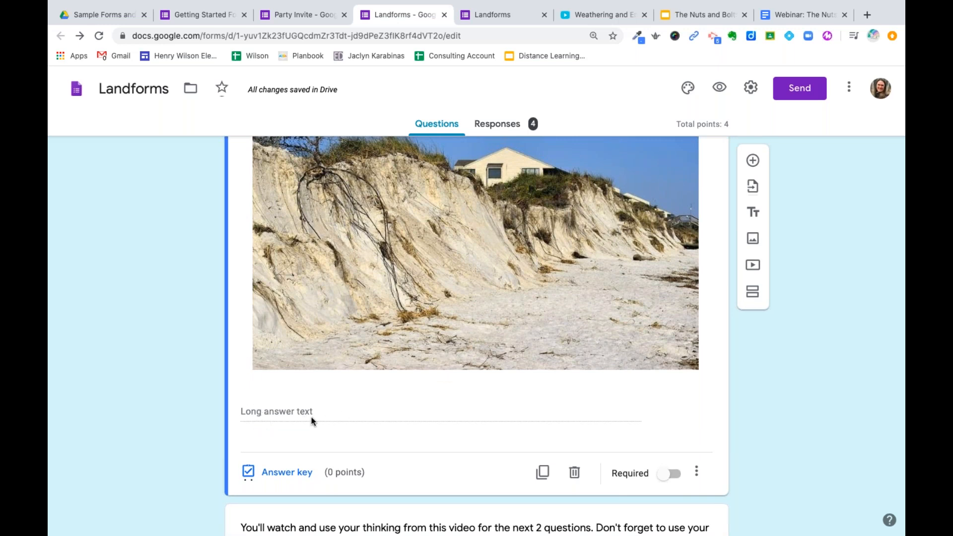
scroll(285, 415, down, 2)
click(287, 408)
- Check the answer feedback and points options of the photo question, cancelling the feedback dialog without adding anything
scroll(477, 336, down, 5)
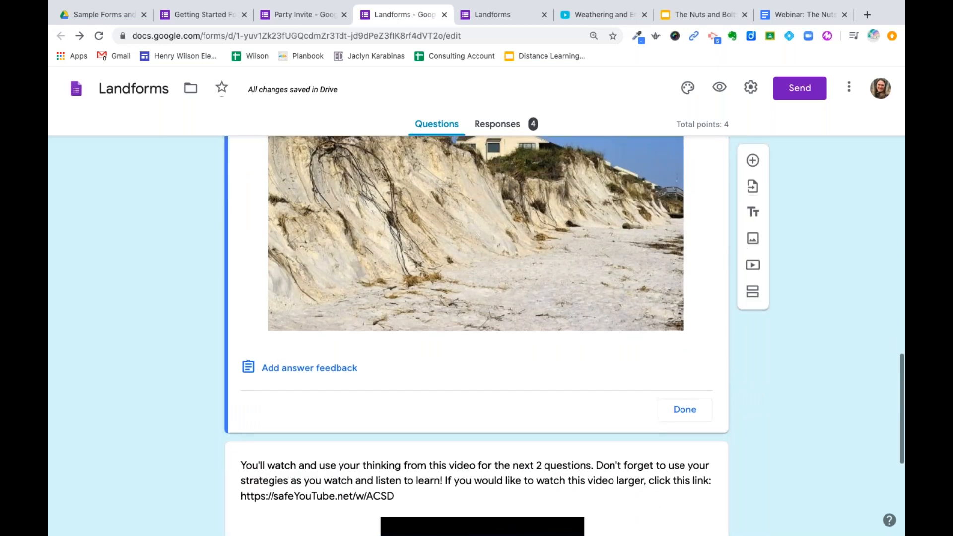
scroll(284, 418, up, 1)
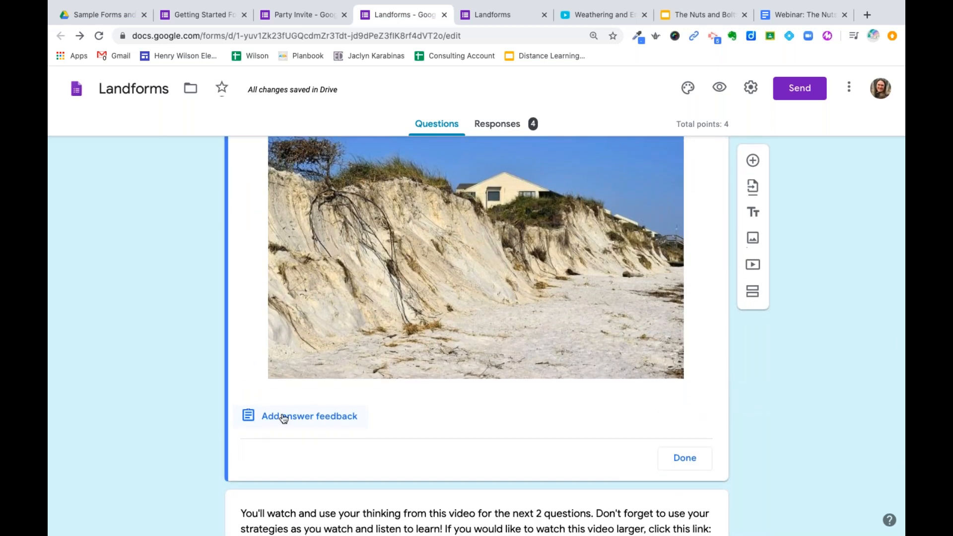
click(283, 417)
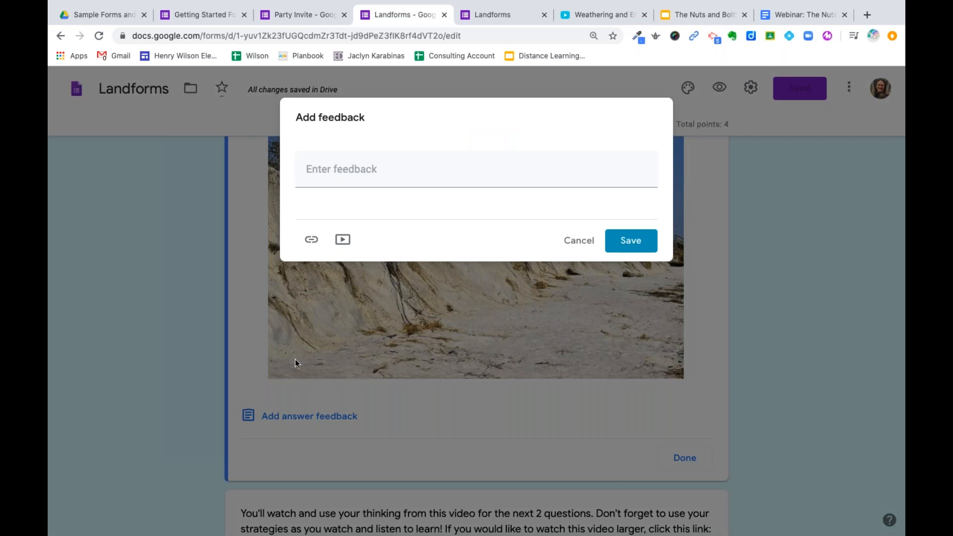
click(570, 240)
scroll(421, 313, up, 3)
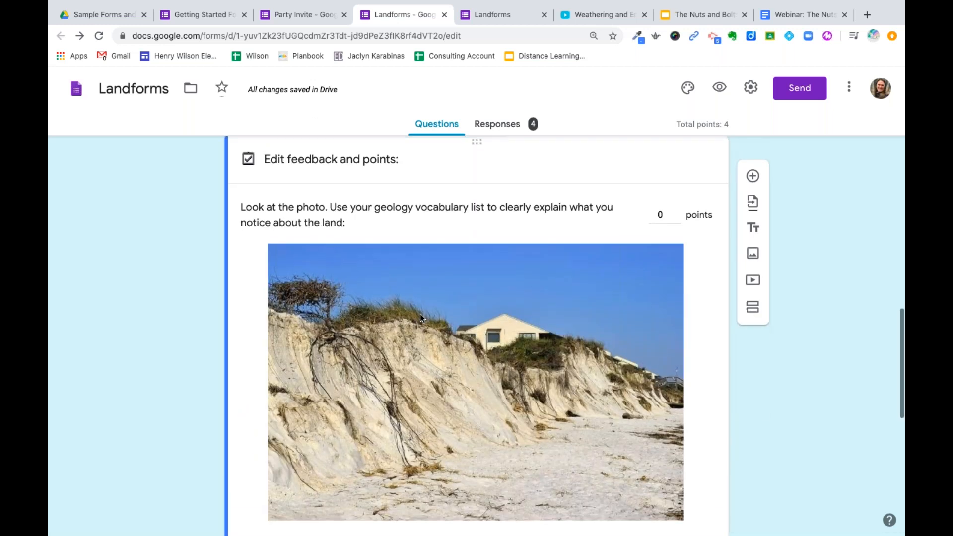
scroll(420, 314, down, 4)
scroll(471, 352, down, 5)
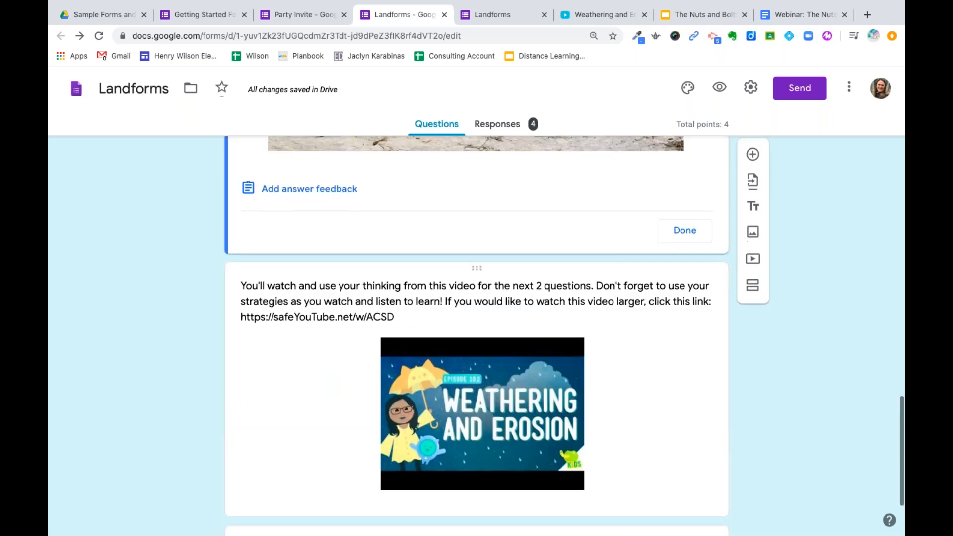
- Set the eroded-land photo question to 5 points and finish its answer key
scroll(673, 196, up, 7)
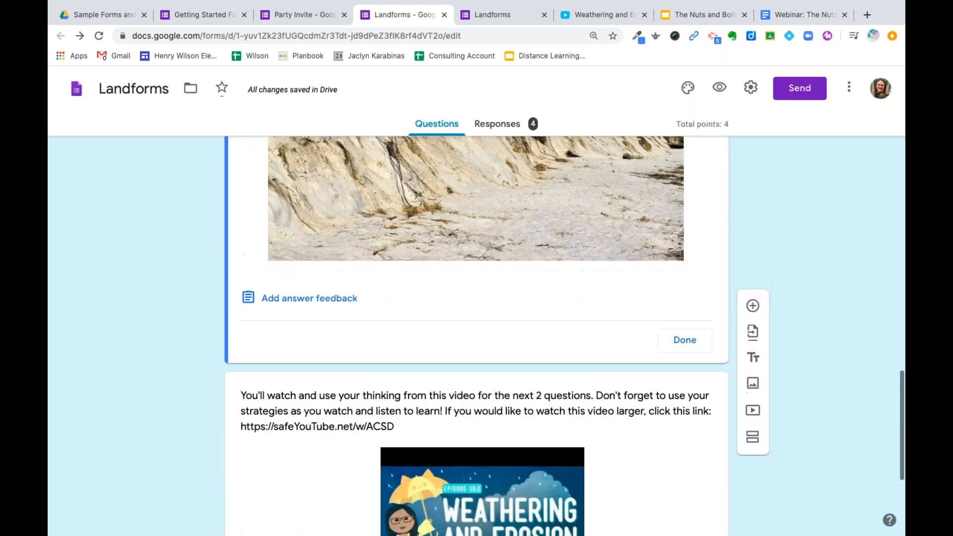
click(676, 169)
click(676, 169)
click(676, 169)
click(676, 169)
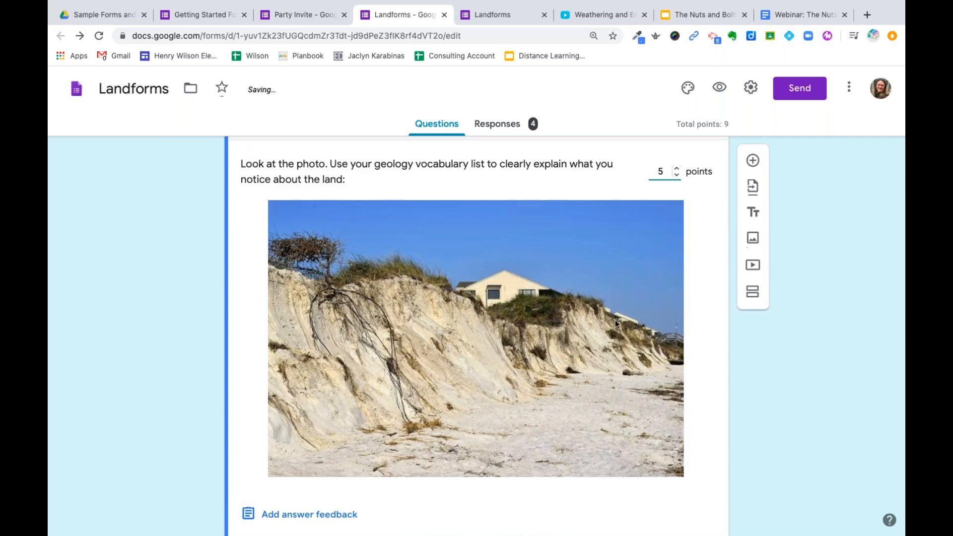
scroll(616, 320, down, 5)
click(684, 314)
- Give the paragraph question about two problems weather and erosion cause for humans 5 points and finish its answer key
scroll(477, 336, down, 12)
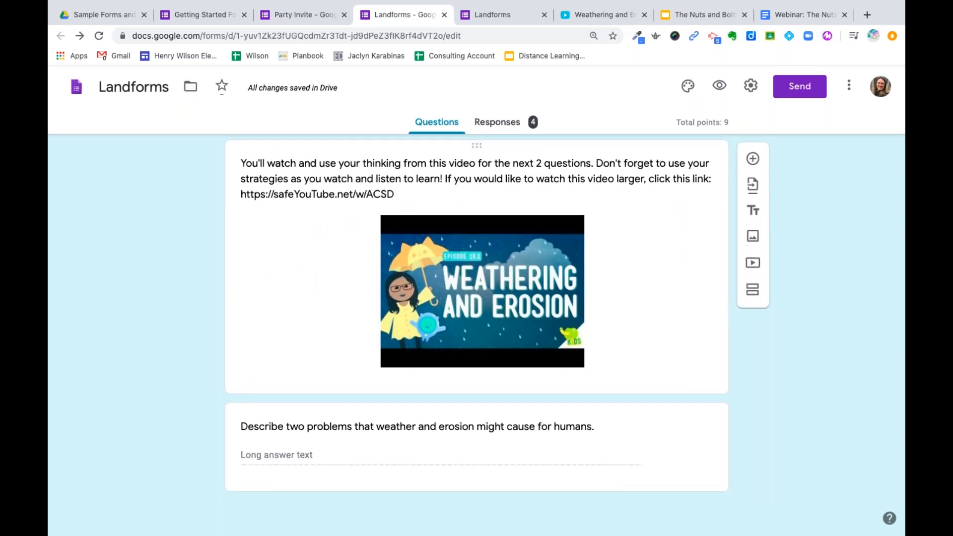
click(466, 436)
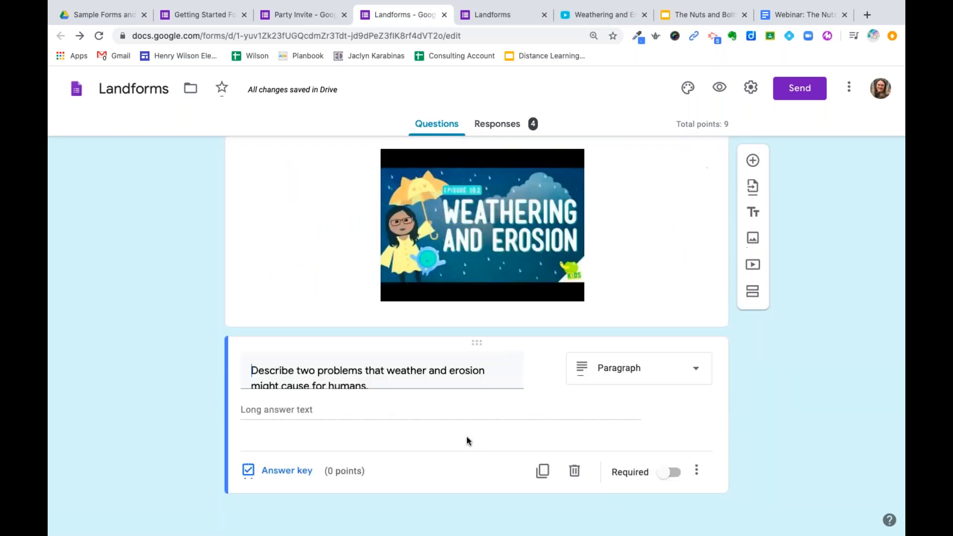
click(402, 373)
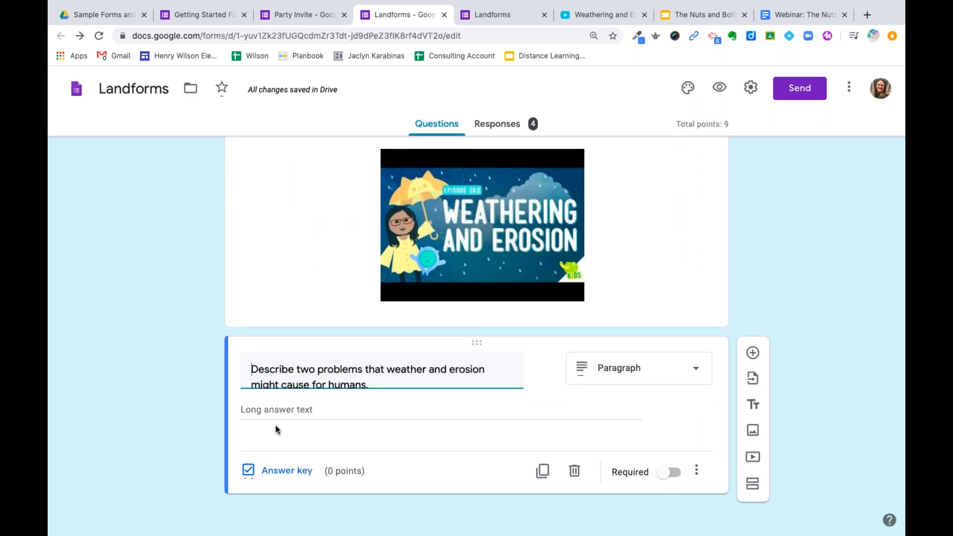
click(276, 473)
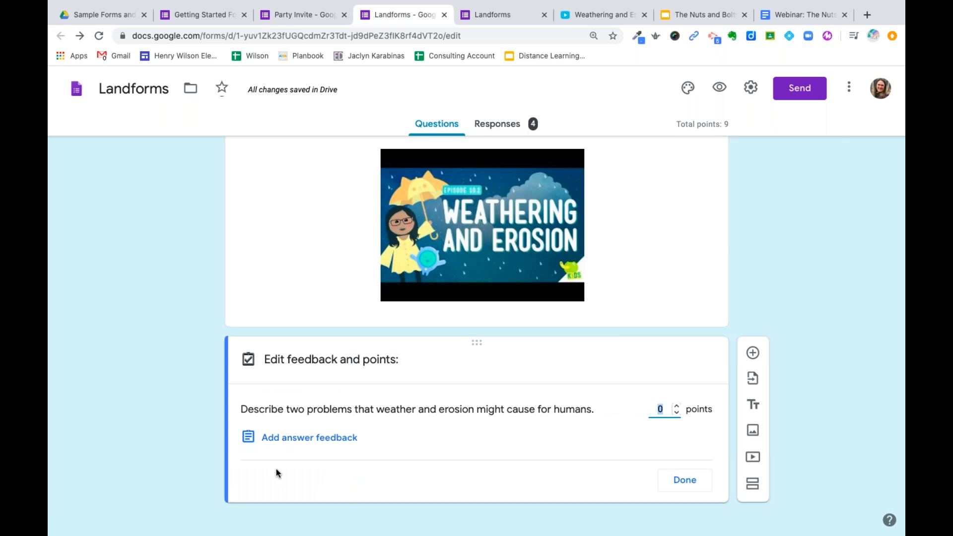
click(677, 406)
click(677, 407)
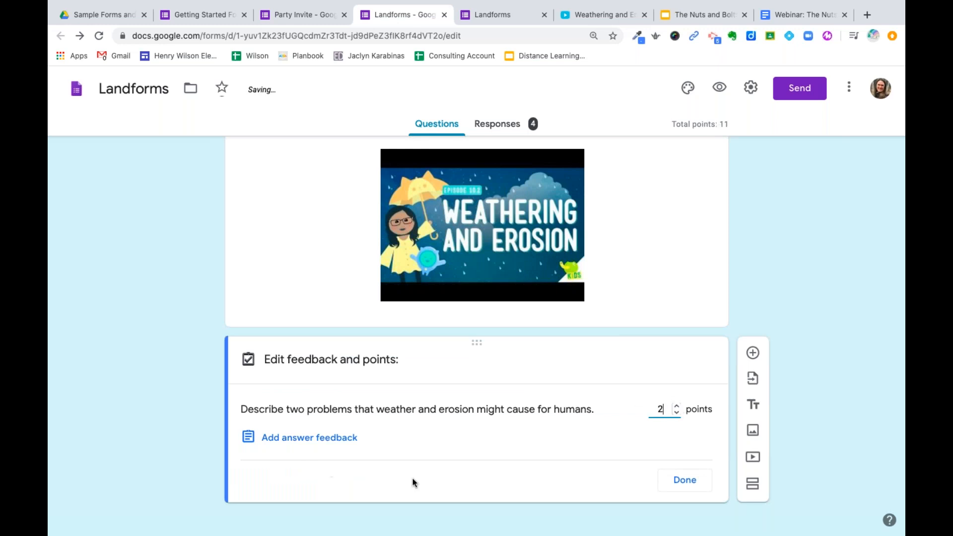
click(676, 406)
click(676, 406)
click(677, 406)
click(688, 480)
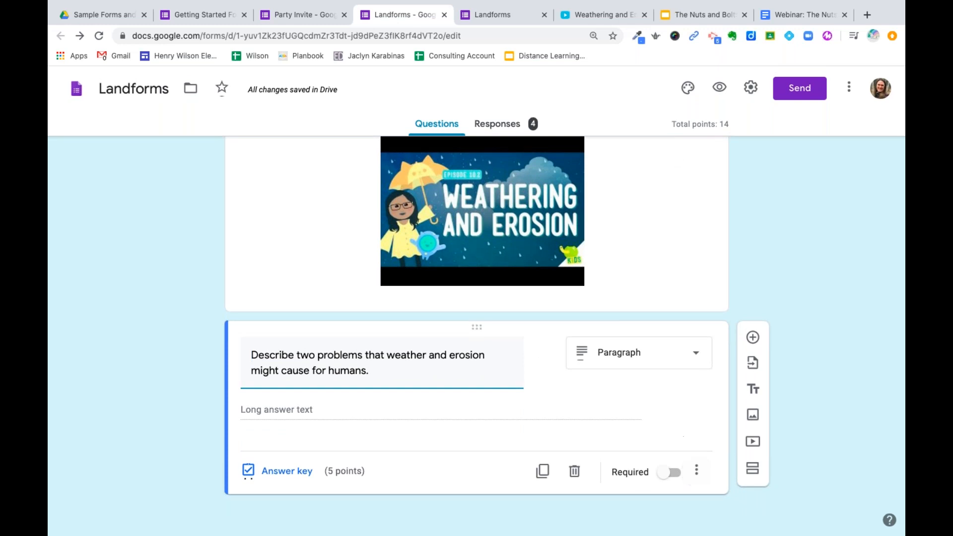
- Turn off collecting email addresses in the form's send options, copy the full-length share link and close the dialog
click(790, 94)
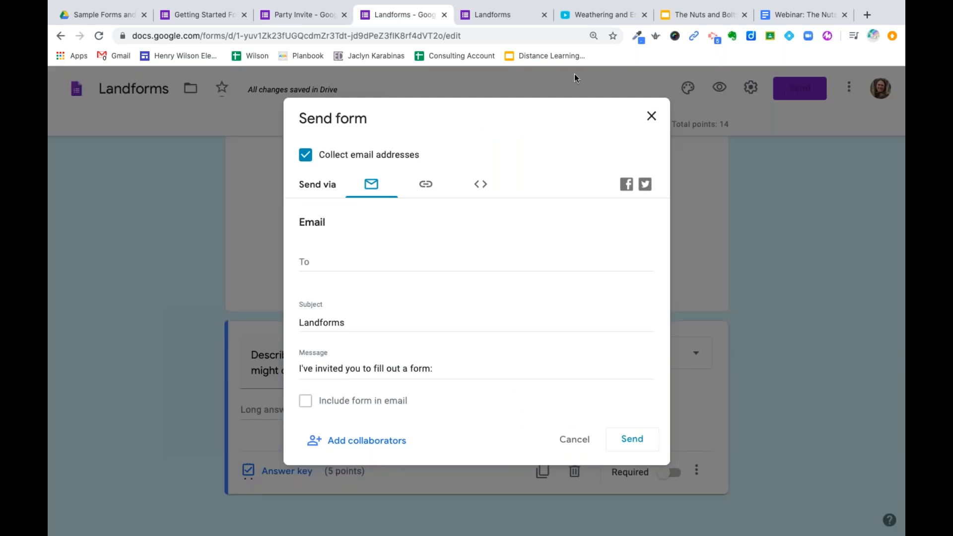
click(306, 155)
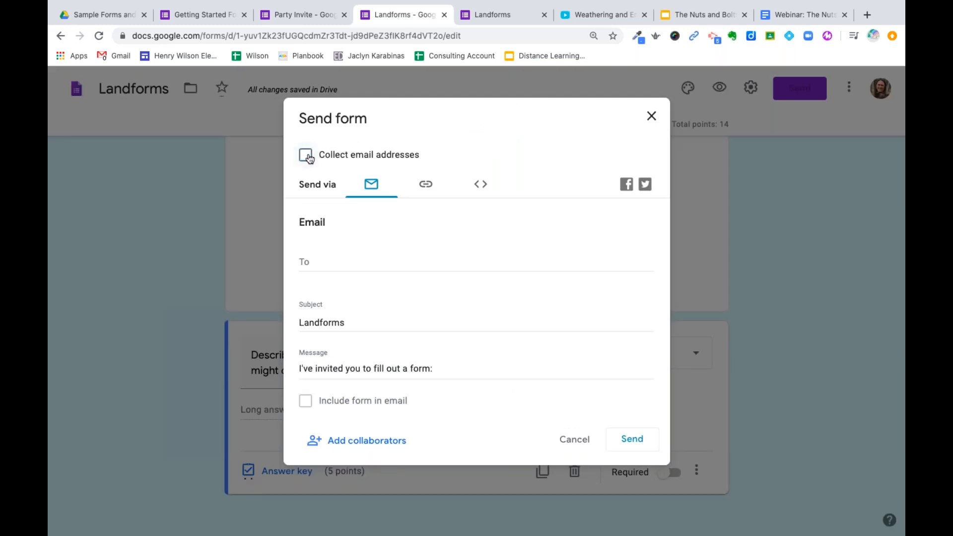
click(428, 191)
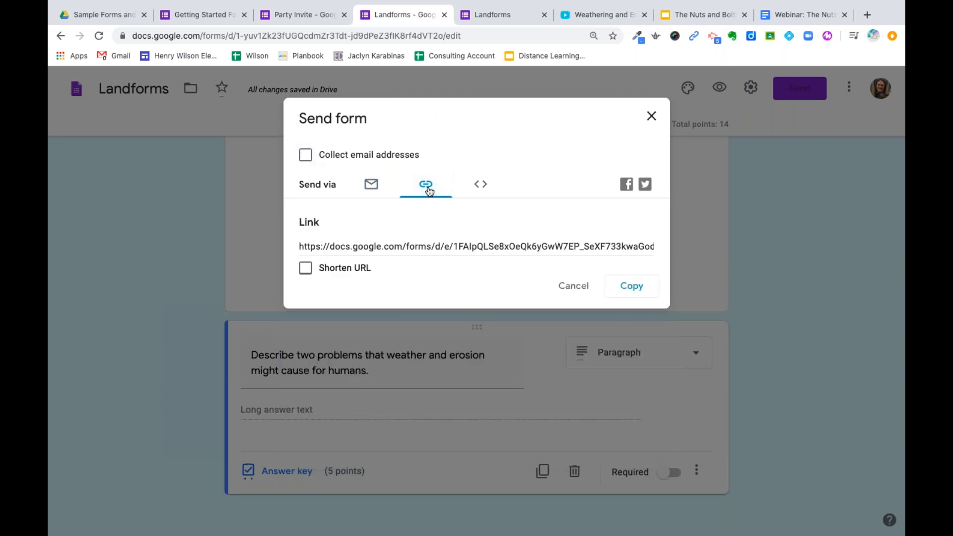
click(617, 294)
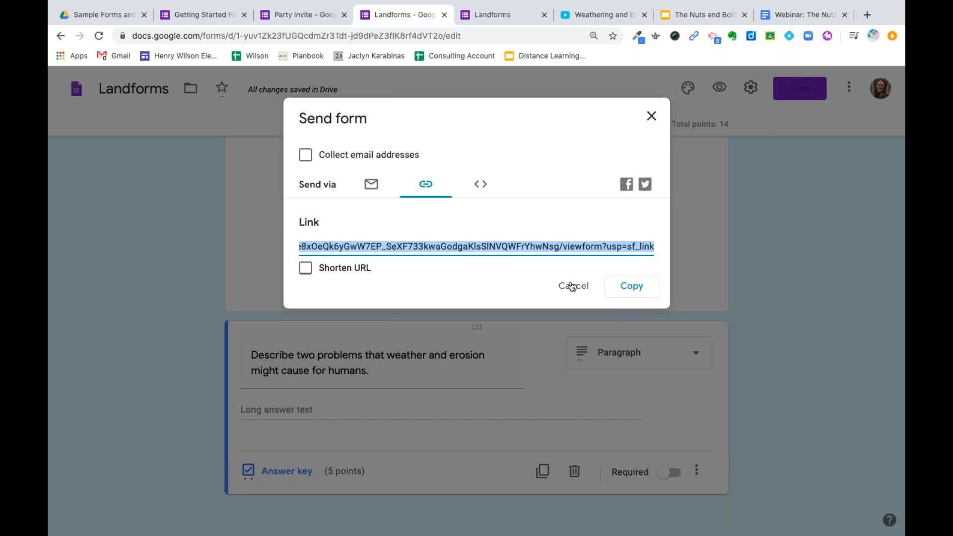
click(651, 116)
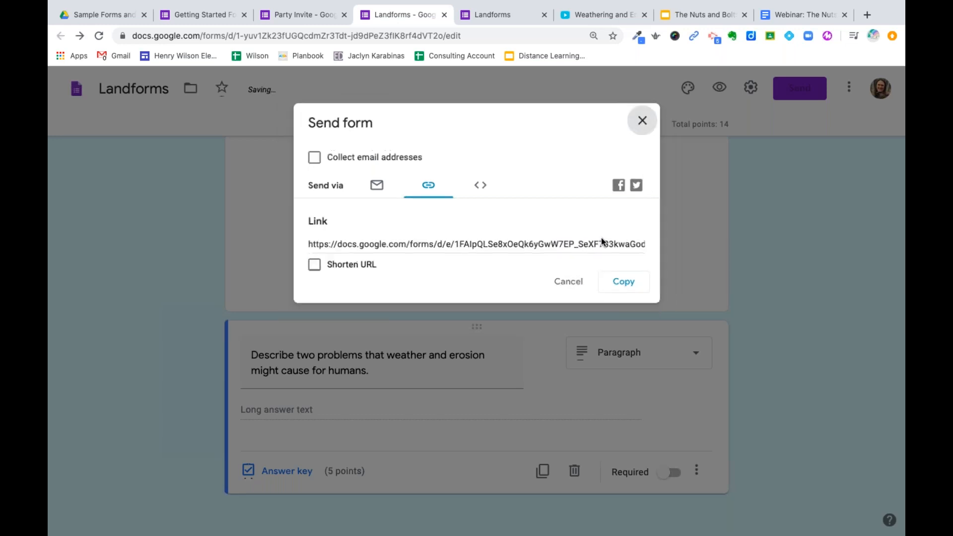
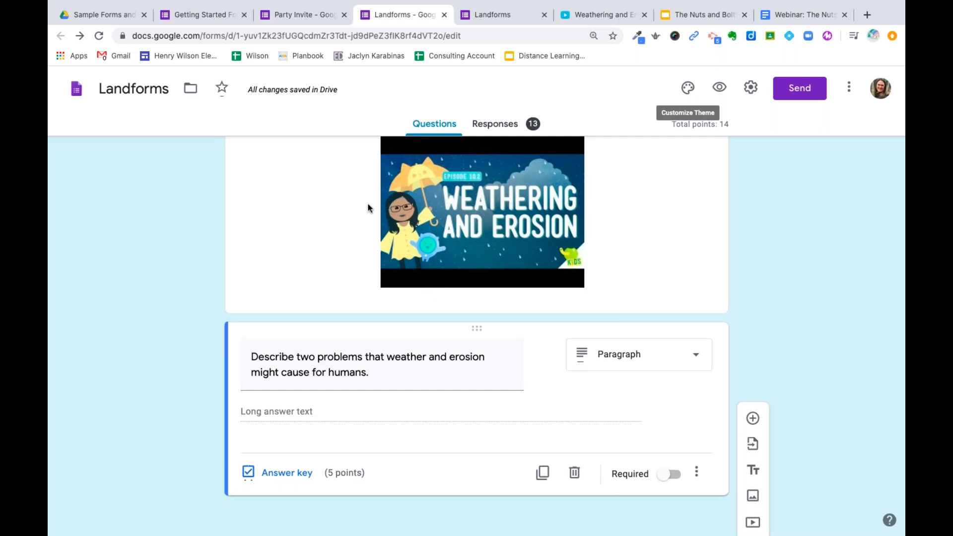
- Switch the smallest-to-largest question to Checkbox grid and back to Multiple choice grid, checking the question types without another change
scroll(368, 206, up, 4)
scroll(368, 207, up, 10)
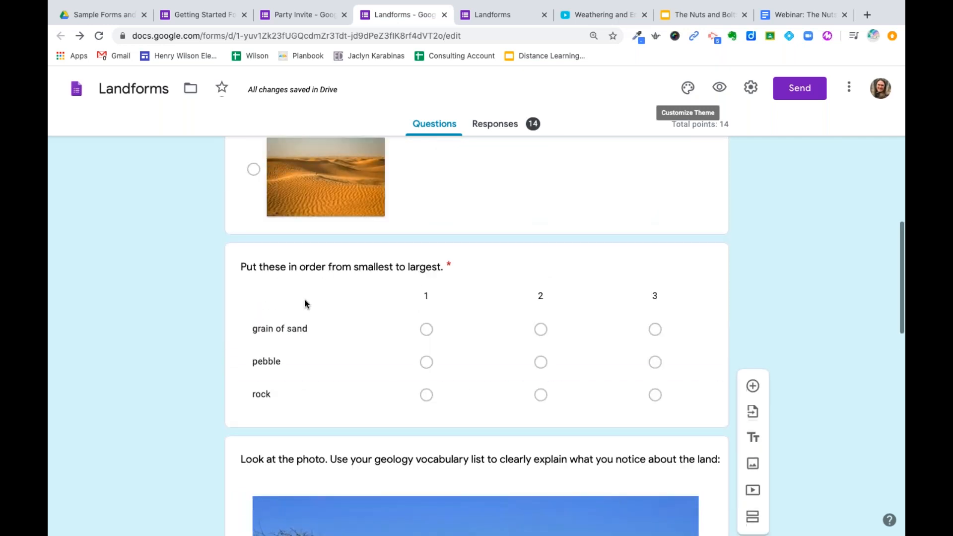
click(305, 304)
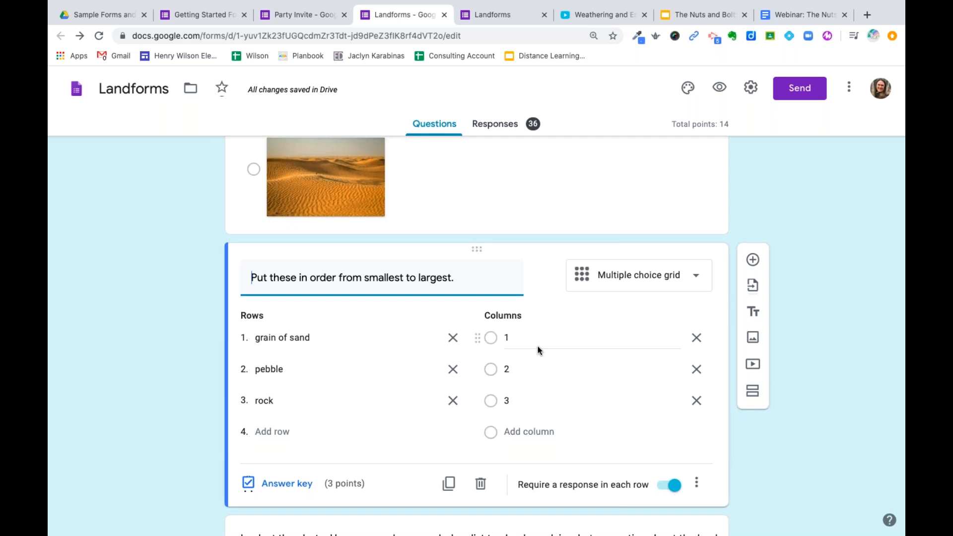
click(627, 283)
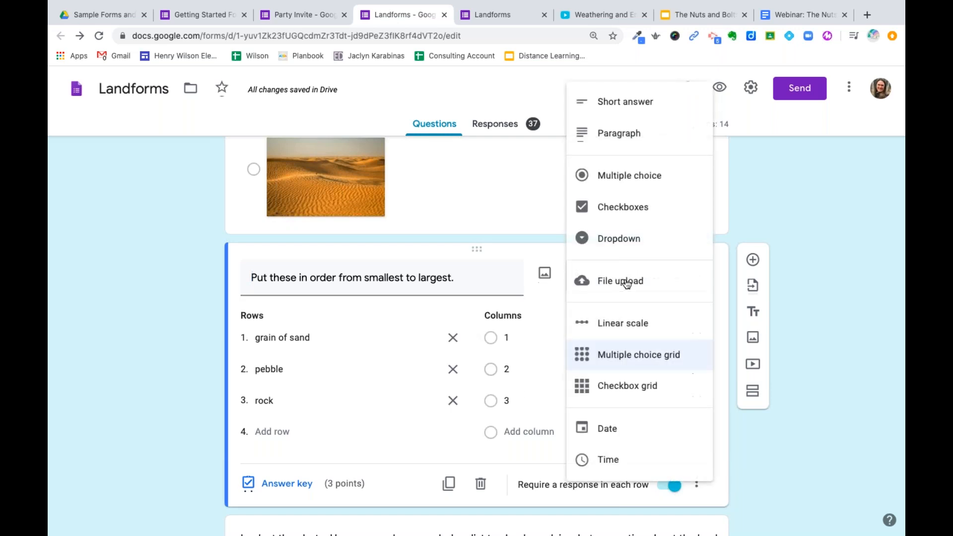
click(622, 391)
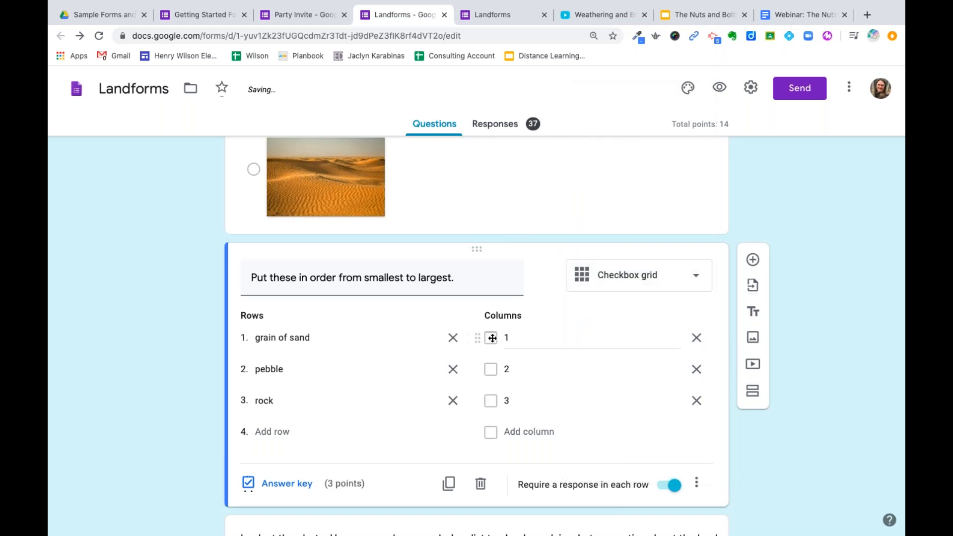
click(621, 275)
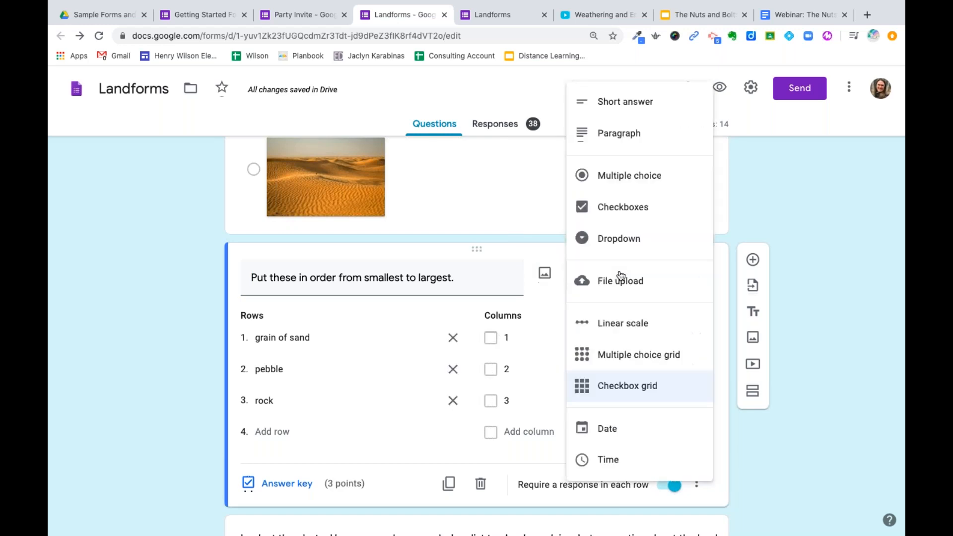
click(621, 355)
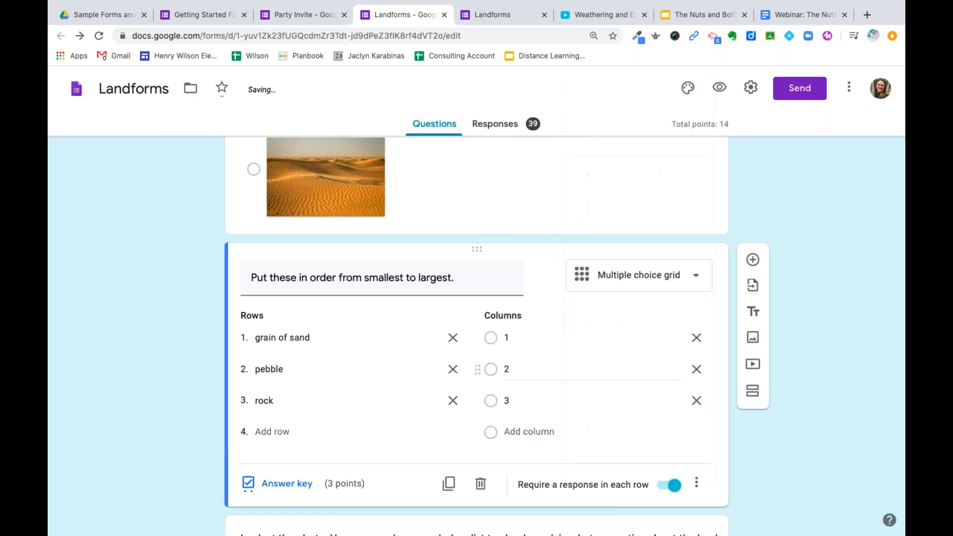
click(610, 282)
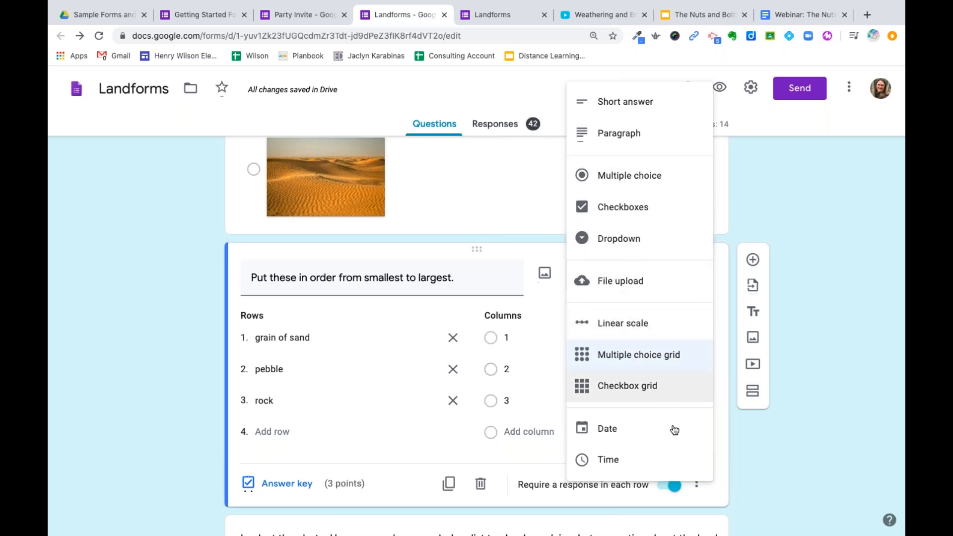
click(720, 486)
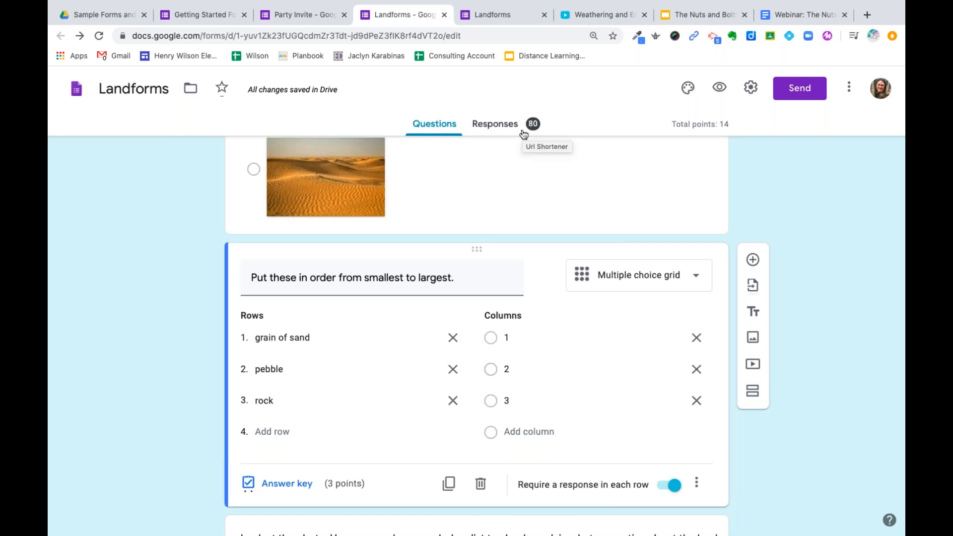
- Open the form's responses summary and dismiss the tip about viewing responses to each question
scroll(525, 135, up, 5)
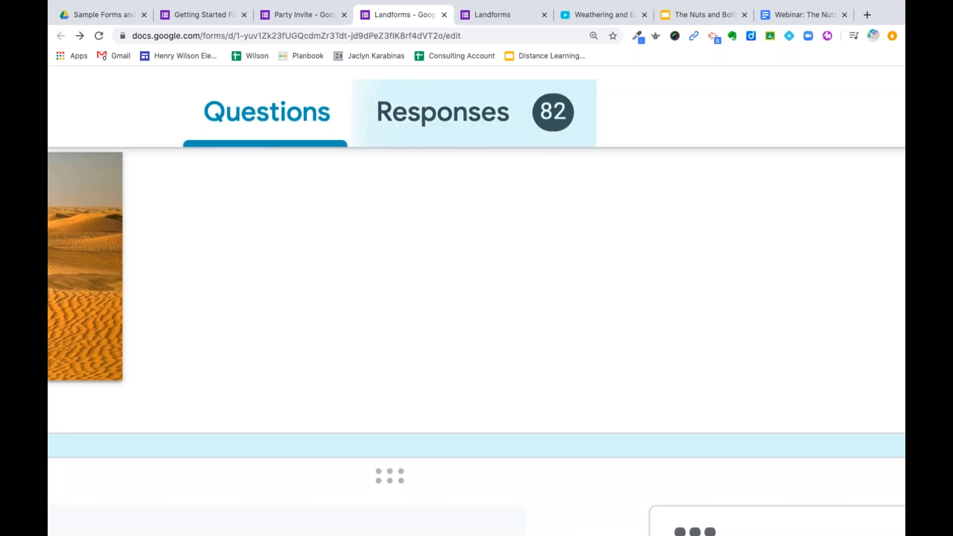
scroll(590, 145, down, 5)
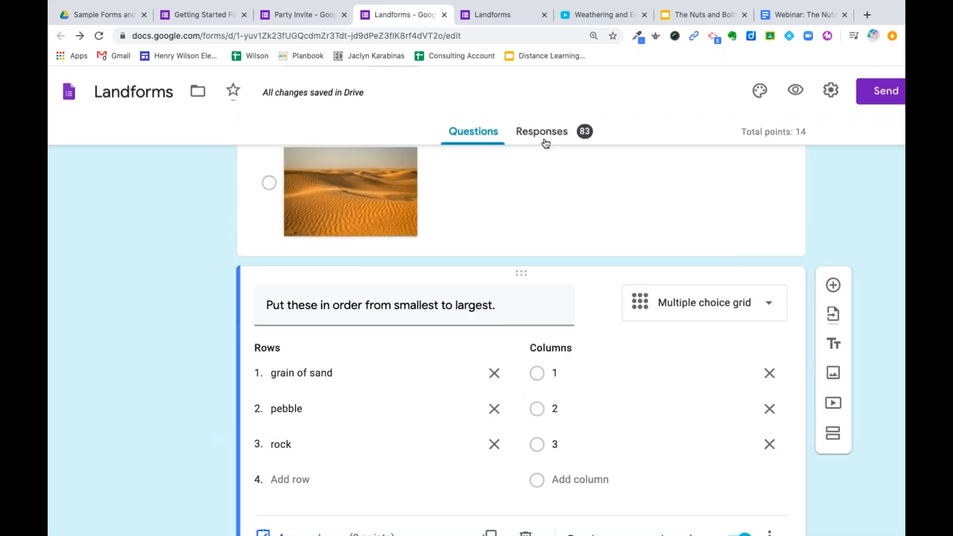
click(546, 136)
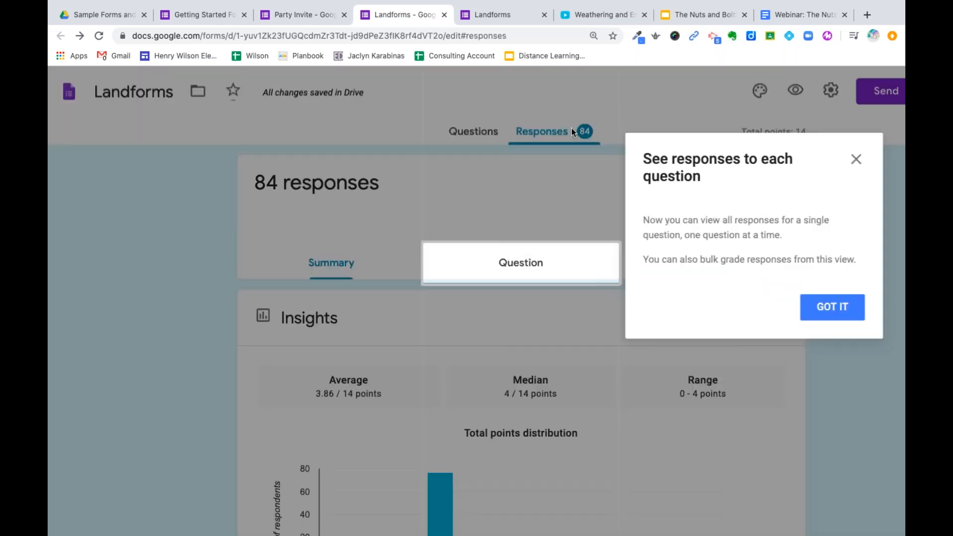
click(856, 159)
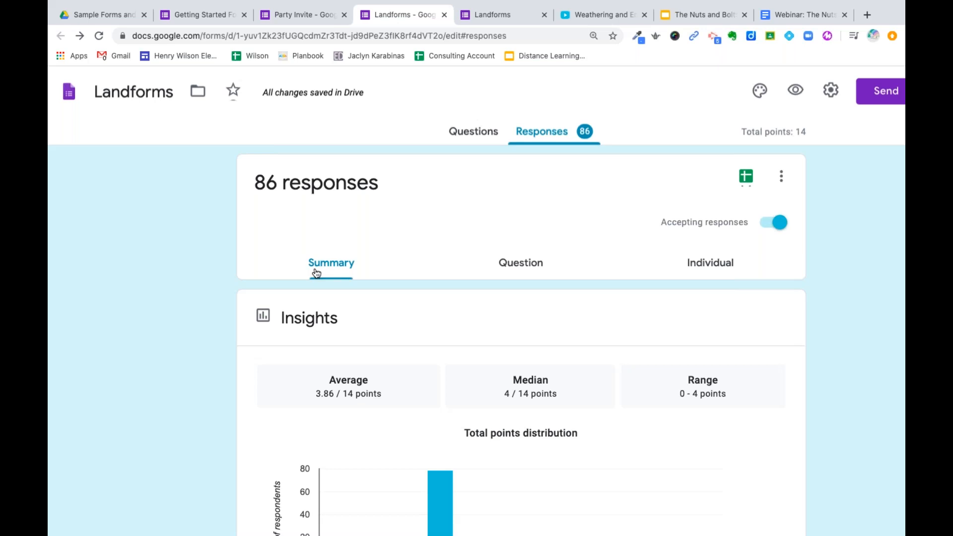
- Review the responses question by question up to the smallest-to-largest ordering grid, and switch to the individual responses
click(535, 269)
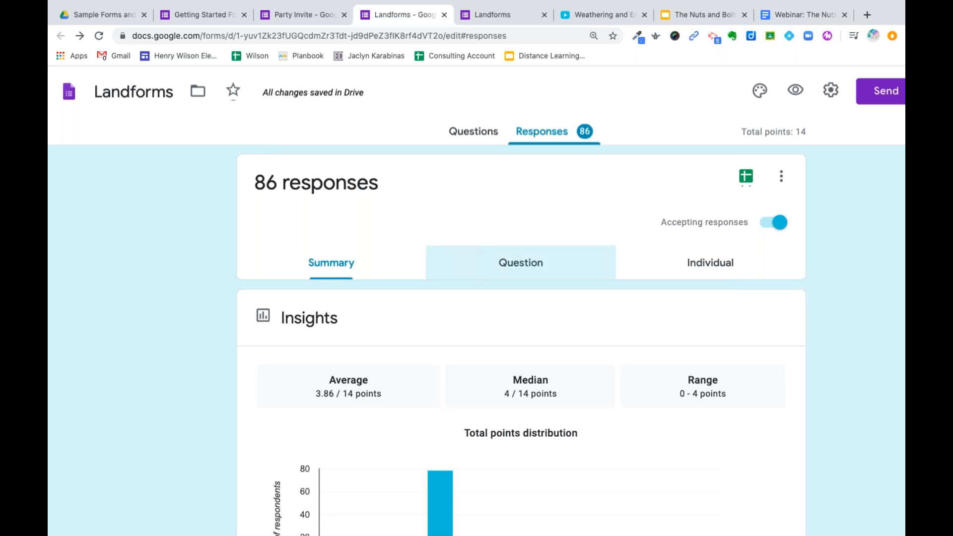
scroll(398, 228, down, 5)
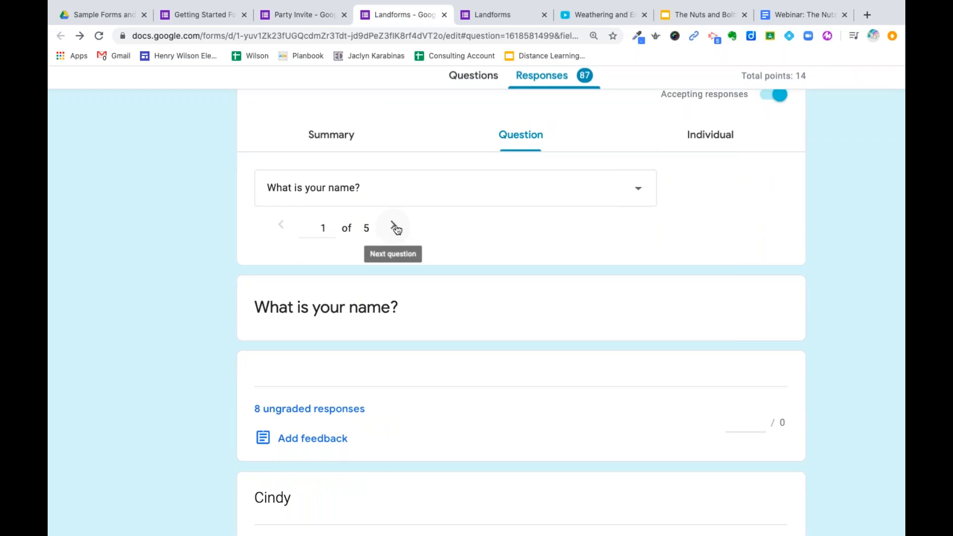
click(395, 229)
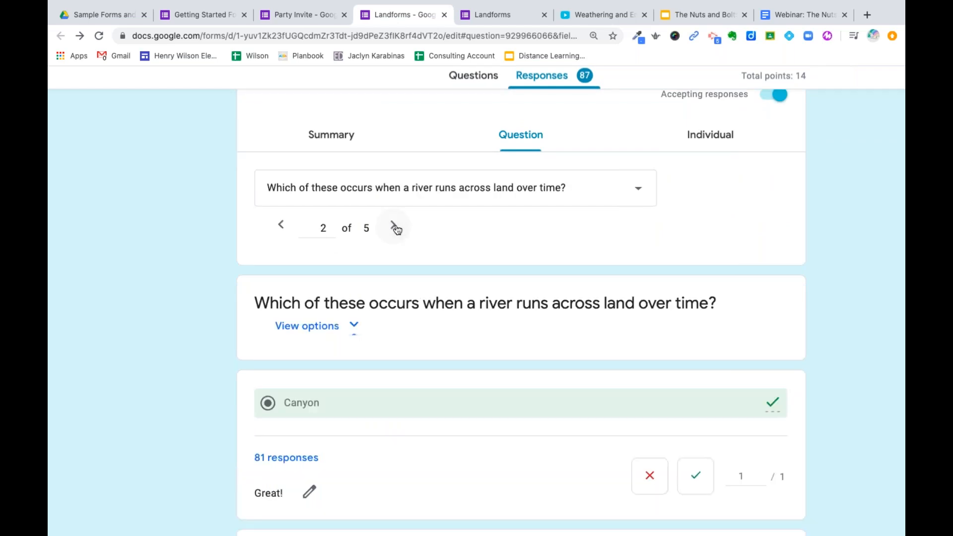
click(395, 228)
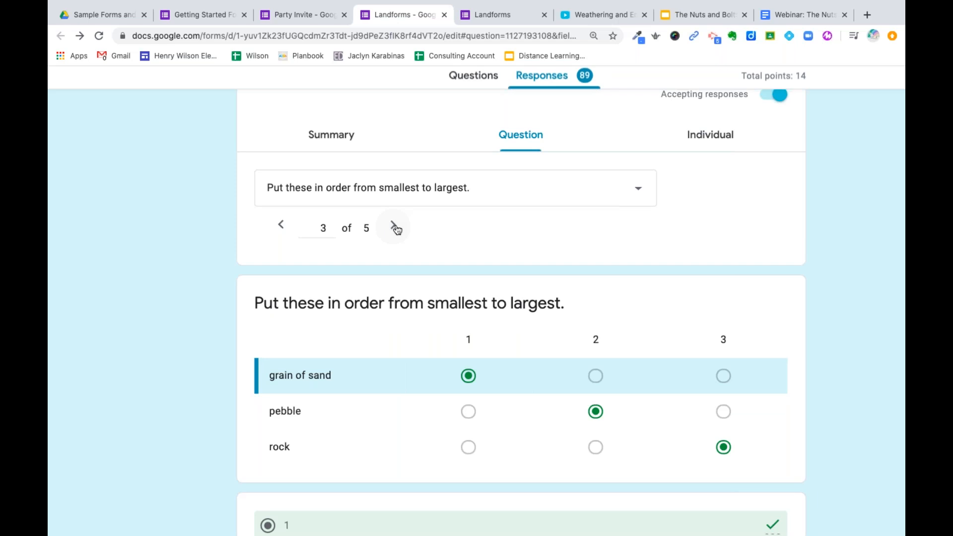
scroll(457, 368, down, 7)
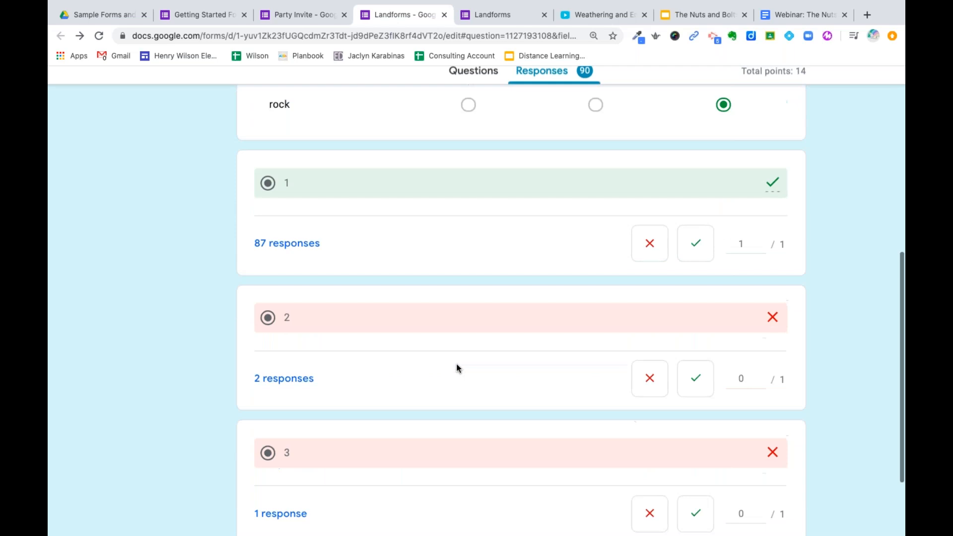
scroll(457, 368, down, 2)
scroll(457, 368, up, 5)
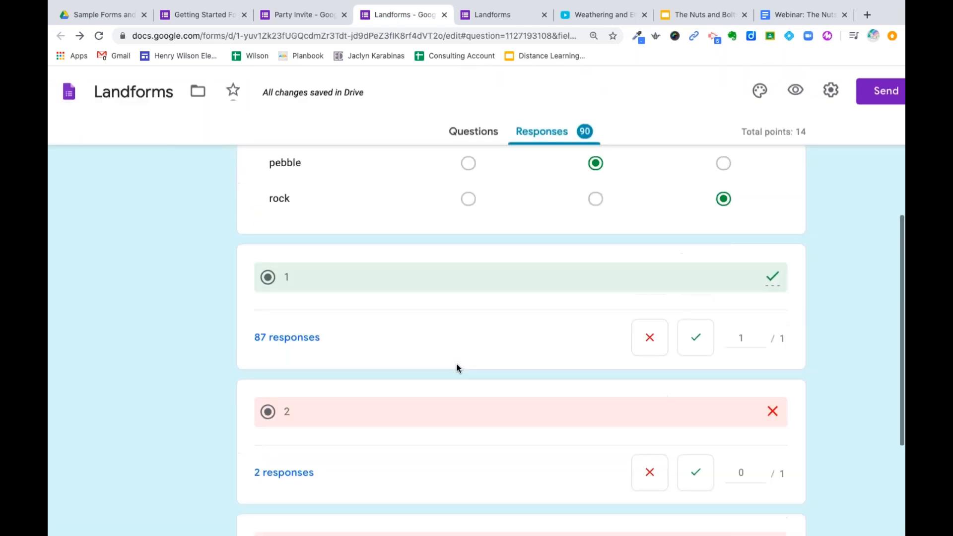
scroll(458, 368, up, 3)
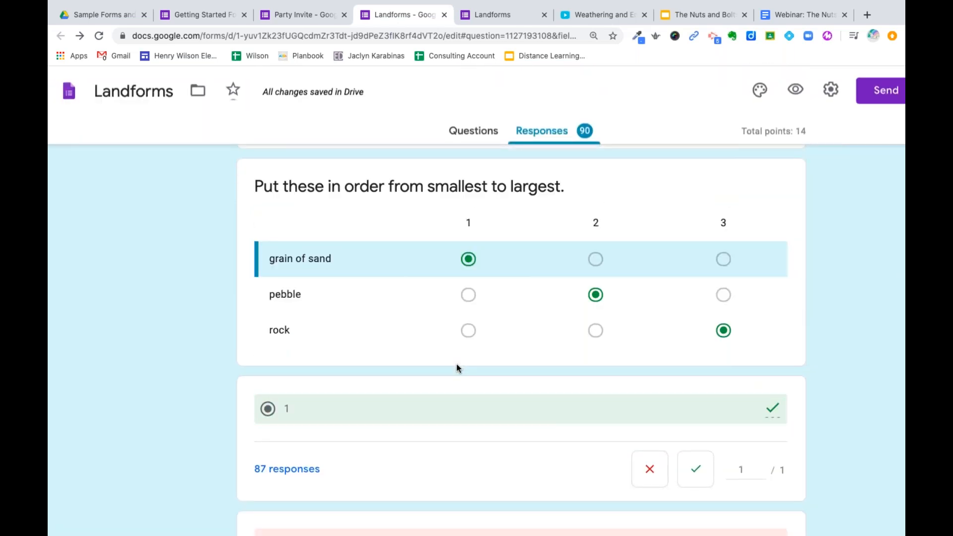
scroll(458, 368, up, 5)
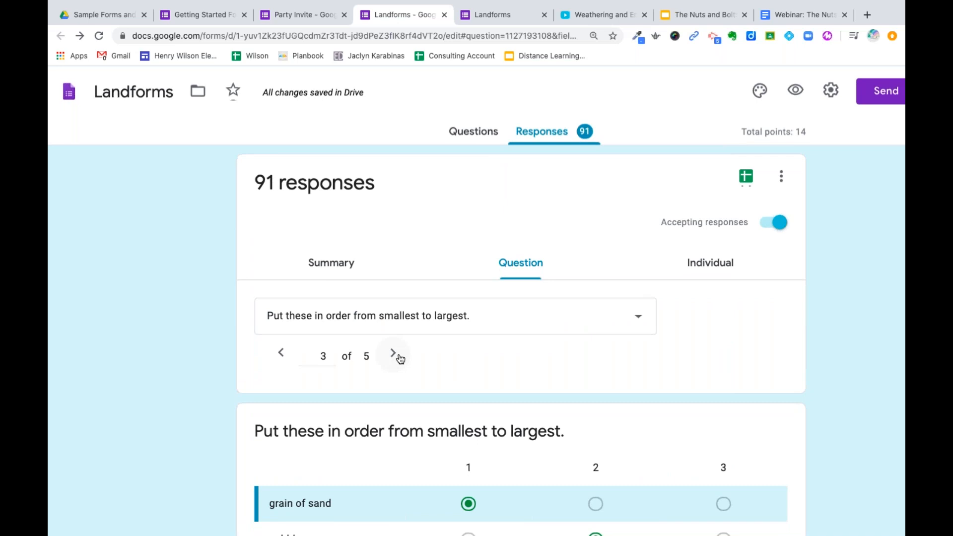
click(713, 272)
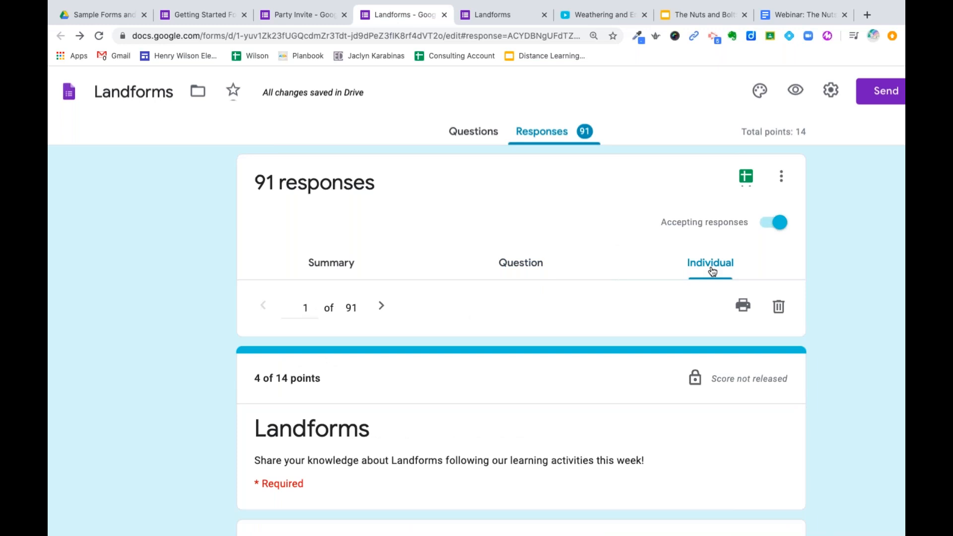
- Review the first individual response, examining its name, the answers and the points for the river and smallest-to-largest questions
scroll(712, 272, down, 5)
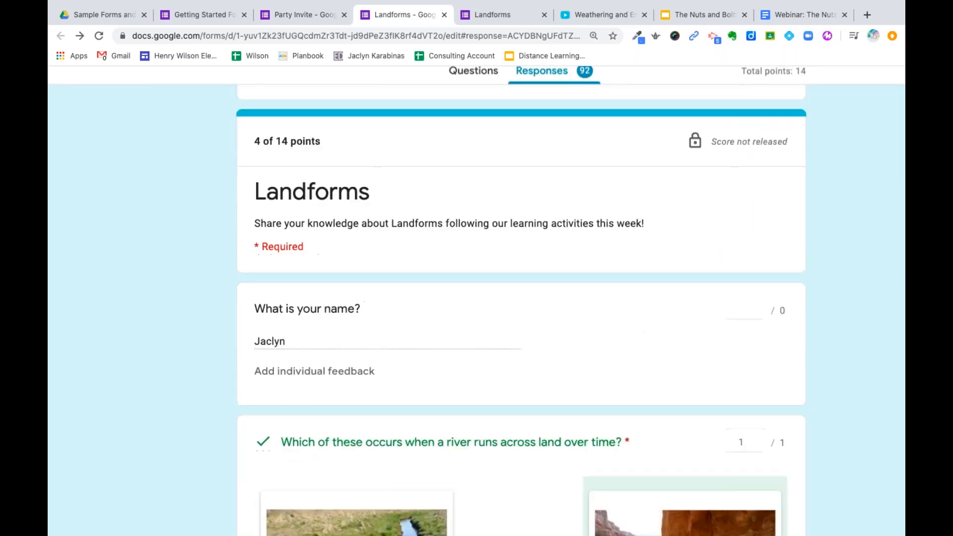
scroll(538, 361, down, 2)
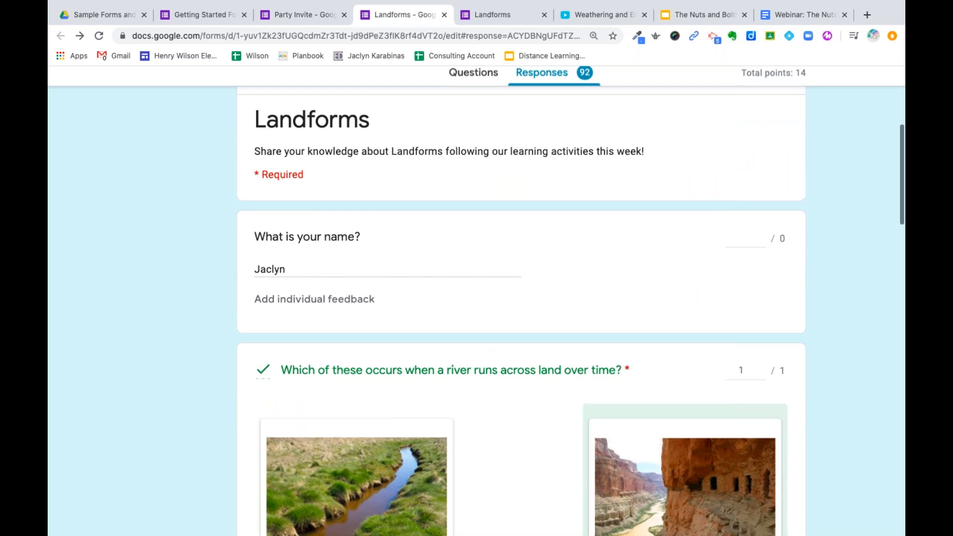
scroll(538, 362, down, 12)
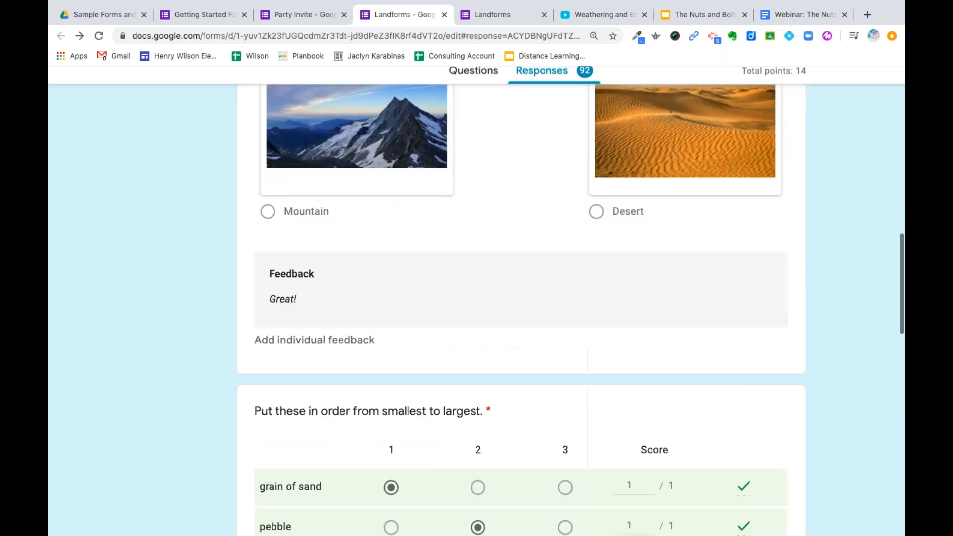
scroll(535, 385, down, 7)
scroll(535, 385, up, 11)
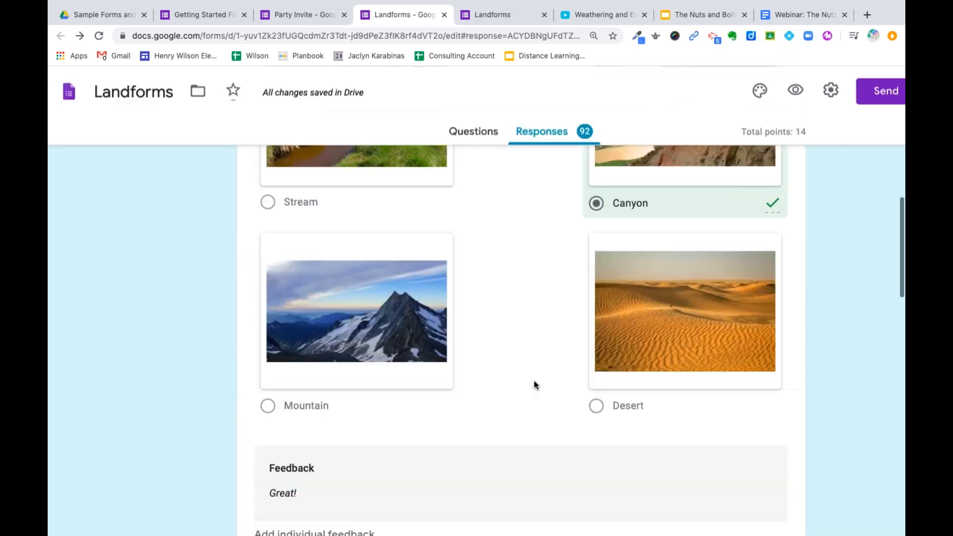
scroll(534, 387, up, 13)
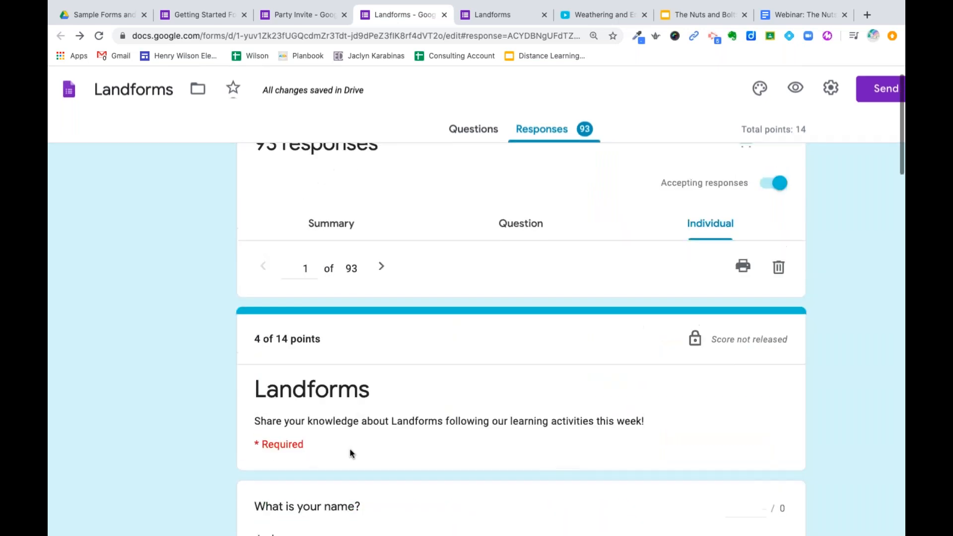
scroll(407, 451, down, 2)
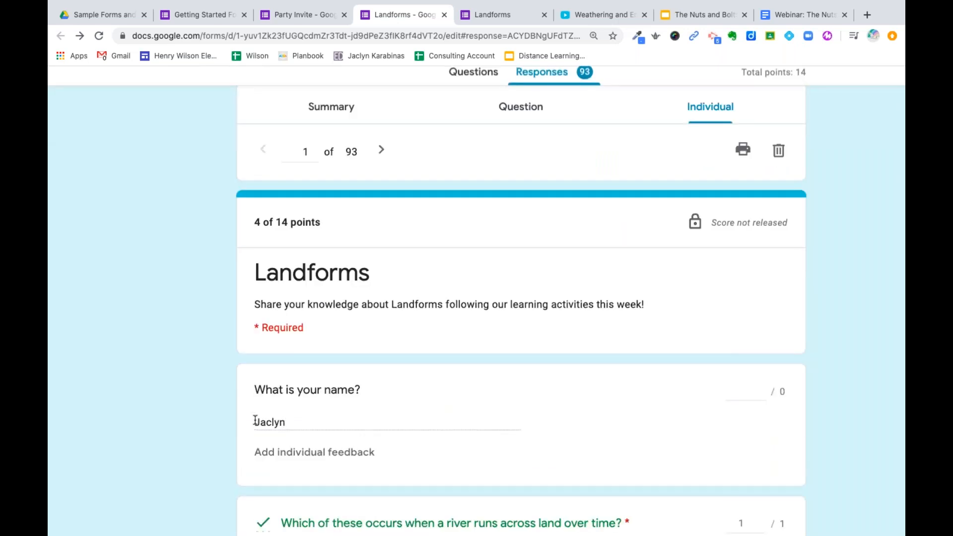
scroll(598, 430, down, 3)
scroll(598, 430, up, 1)
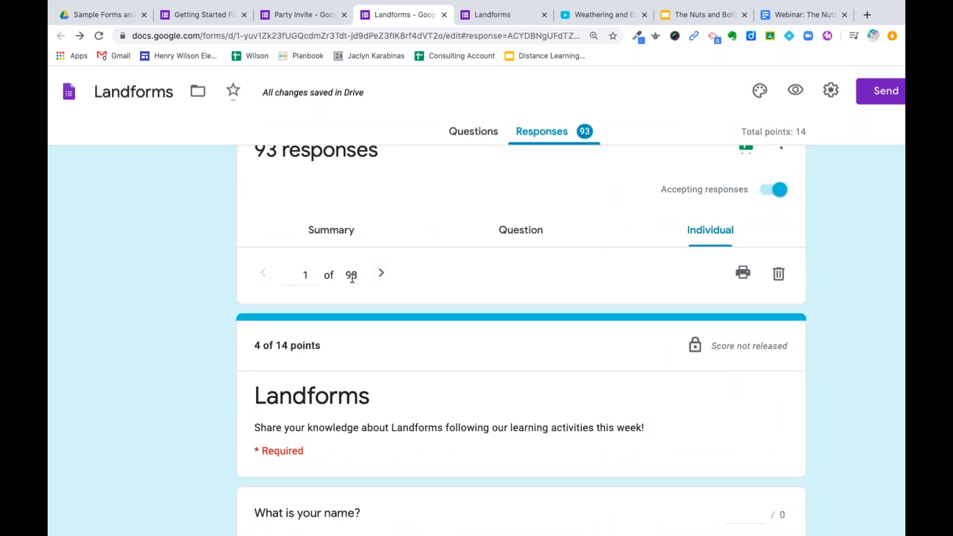
- Advance through the individual responses to the fifth one and view its total score and name answer
click(380, 279)
click(380, 279)
click(380, 280)
click(380, 279)
scroll(380, 279, down, 2)
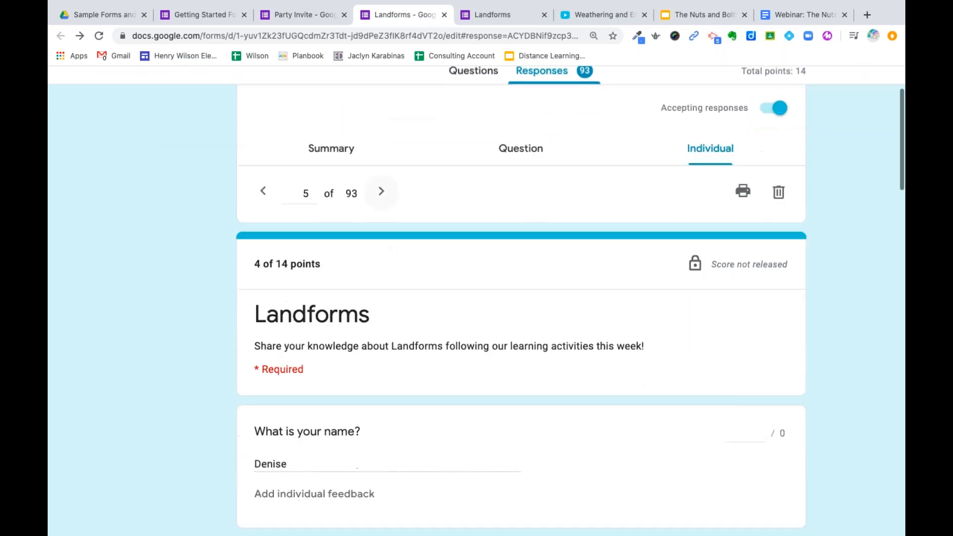
scroll(380, 280, up, 3)
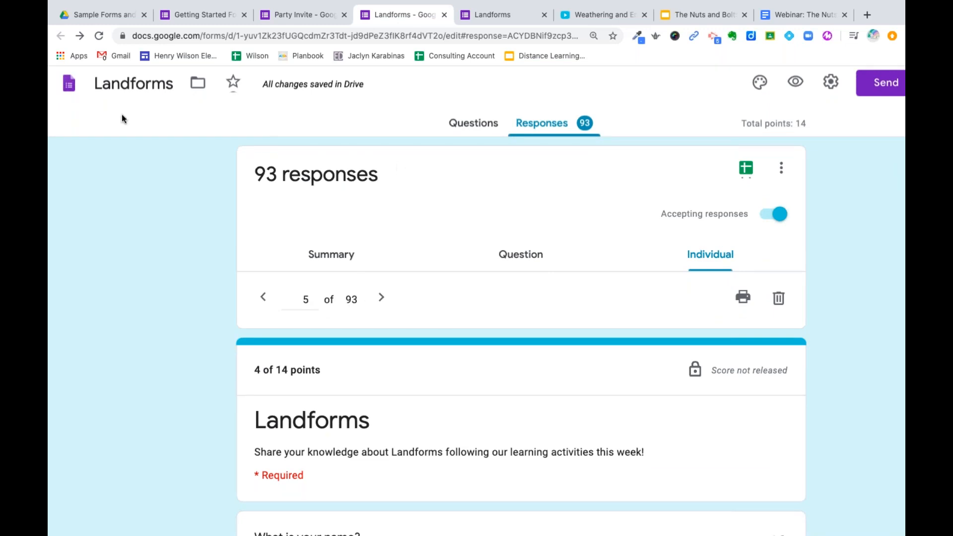
- Switch to the form's questions and back to the fifth response, and examine the river question's answer and points
click(473, 130)
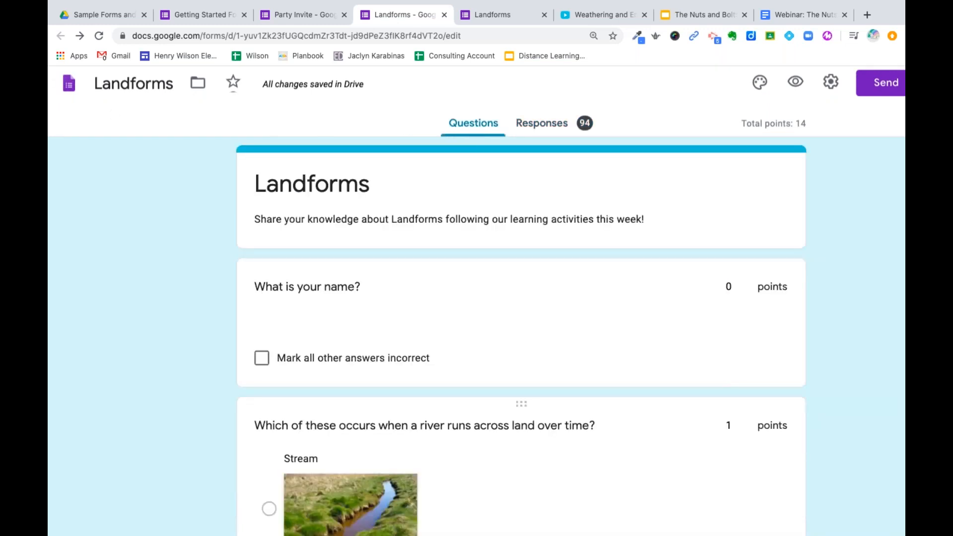
click(543, 124)
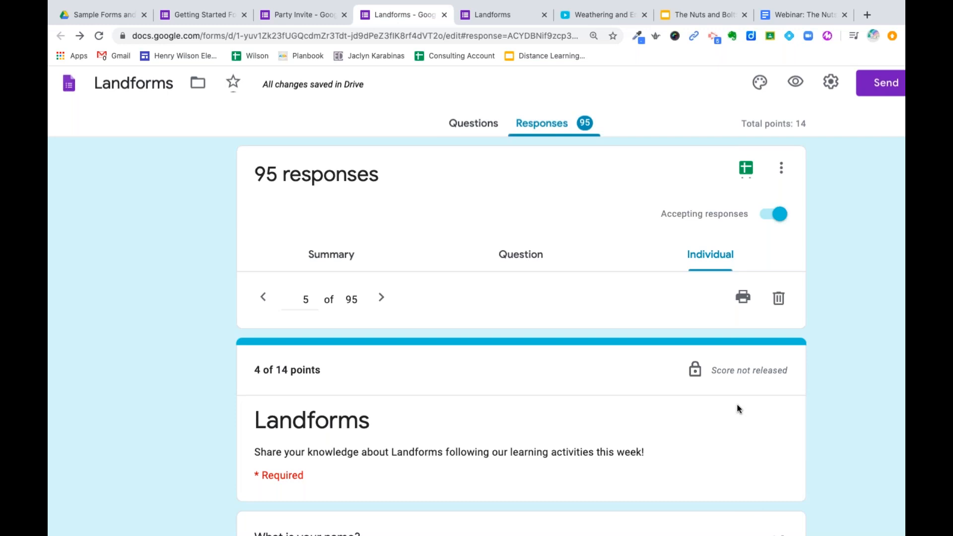
scroll(738, 409, down, 8)
scroll(738, 404, down, 4)
scroll(741, 264, up, 6)
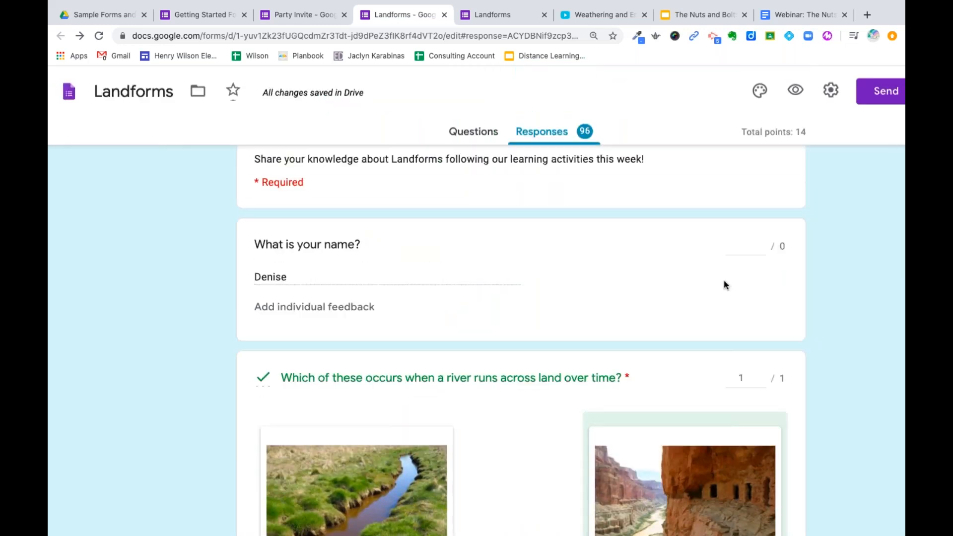
scroll(724, 285, down, 3)
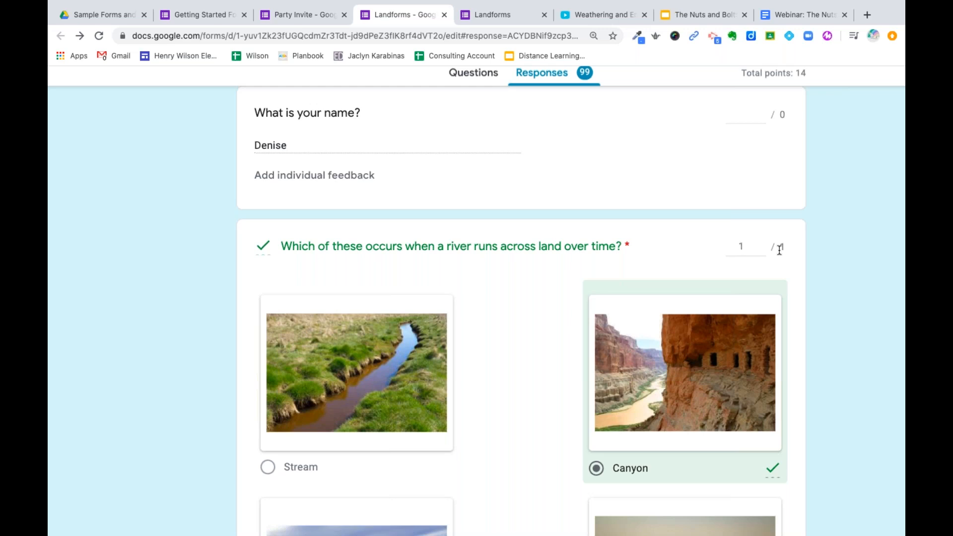
scroll(574, 328, down, 8)
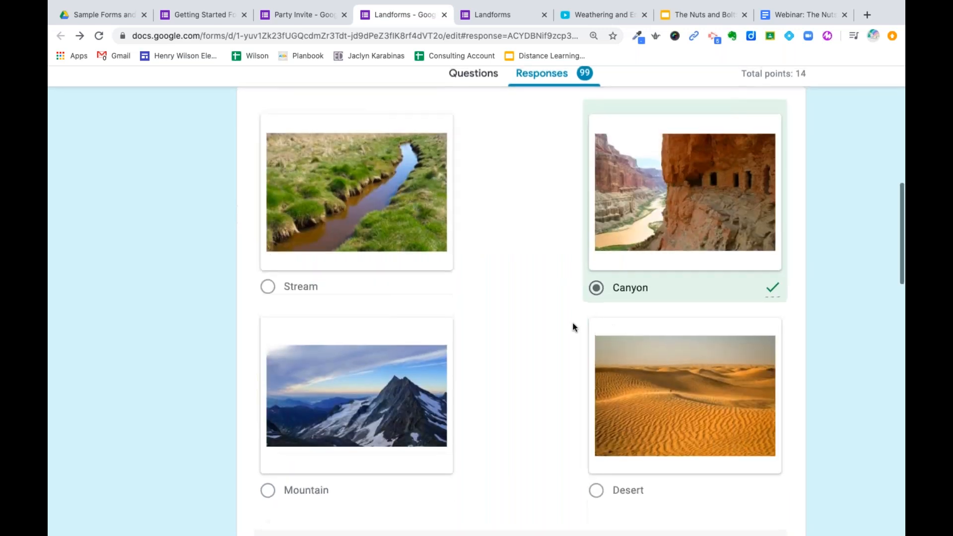
scroll(574, 328, up, 5)
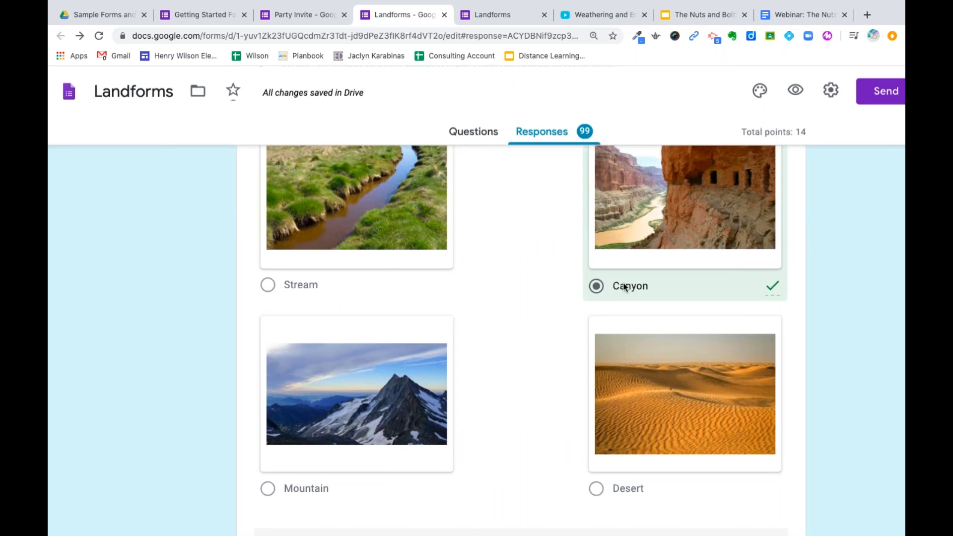
- Examine the fifth response's smallest-to-largest grid scores and its written answer to the 5-point photo question
scroll(624, 287, down, 10)
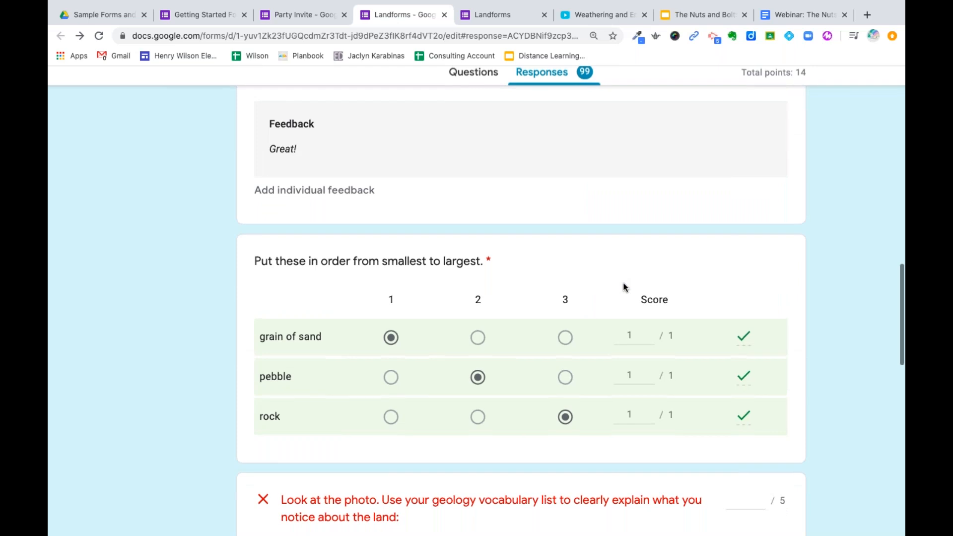
scroll(624, 287, down, 7)
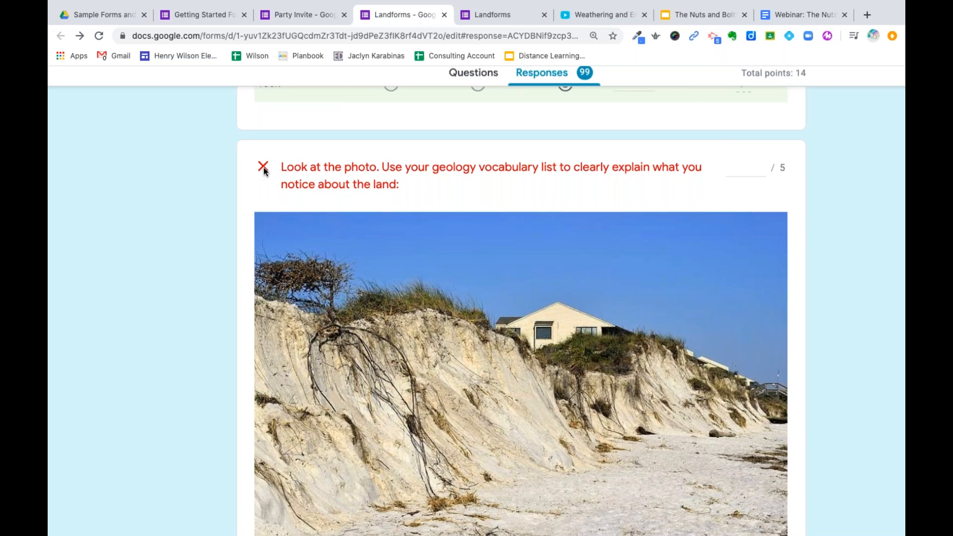
scroll(508, 332, down, 4)
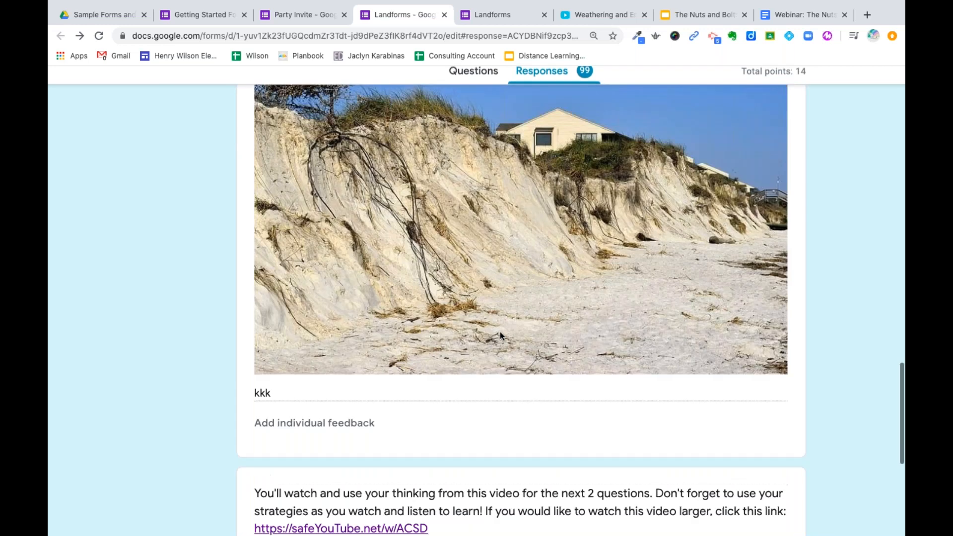
scroll(294, 392, down, 1)
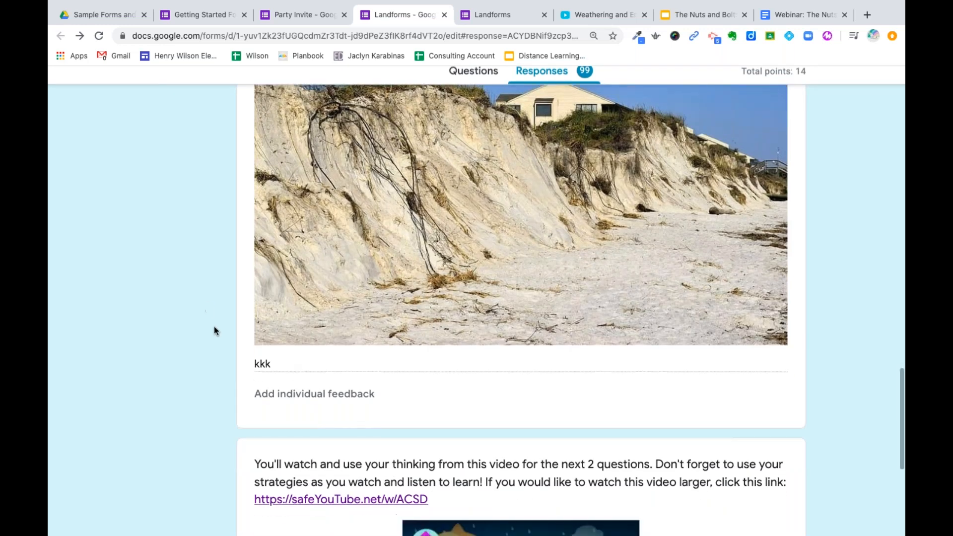
- Open the individual feedback entry for the photo question's answer and cancel it without adding feedback
click(283, 394)
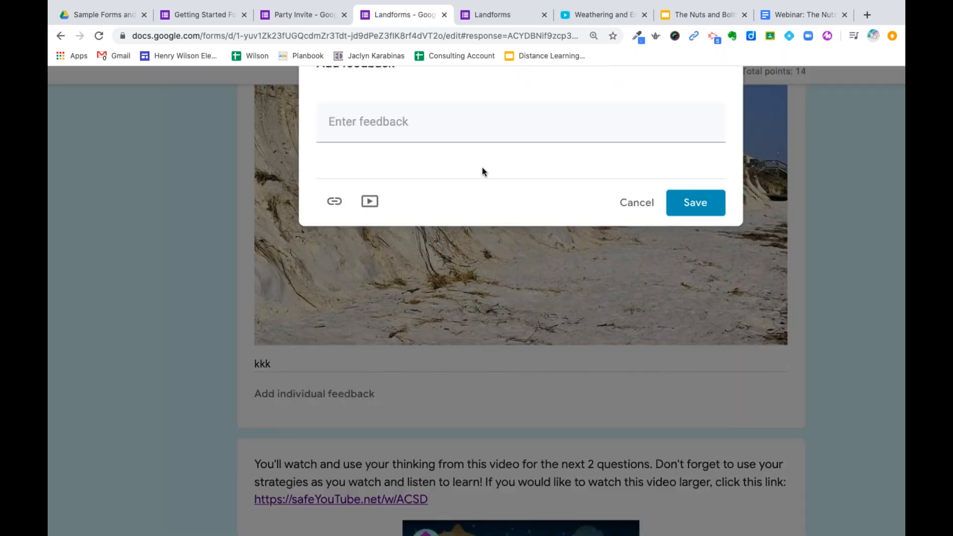
click(383, 184)
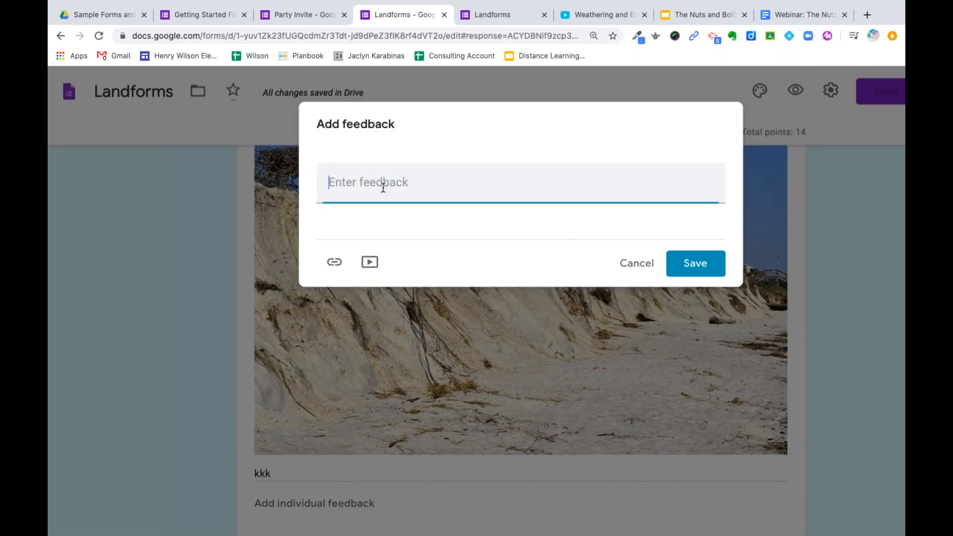
click(627, 268)
- Review the fifth response down to the weather and erosion question, and return to its total score and first questions
scroll(320, 505, down, 3)
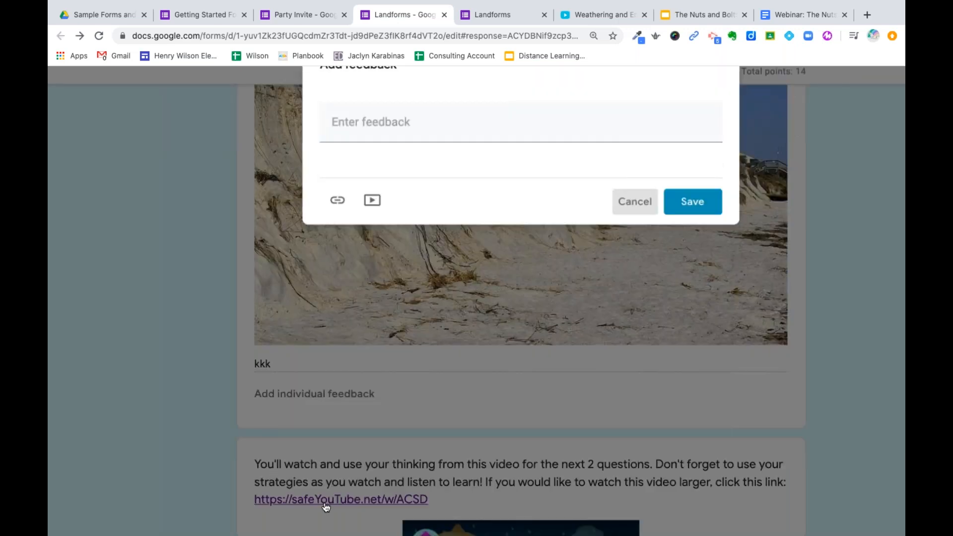
scroll(332, 426, down, 7)
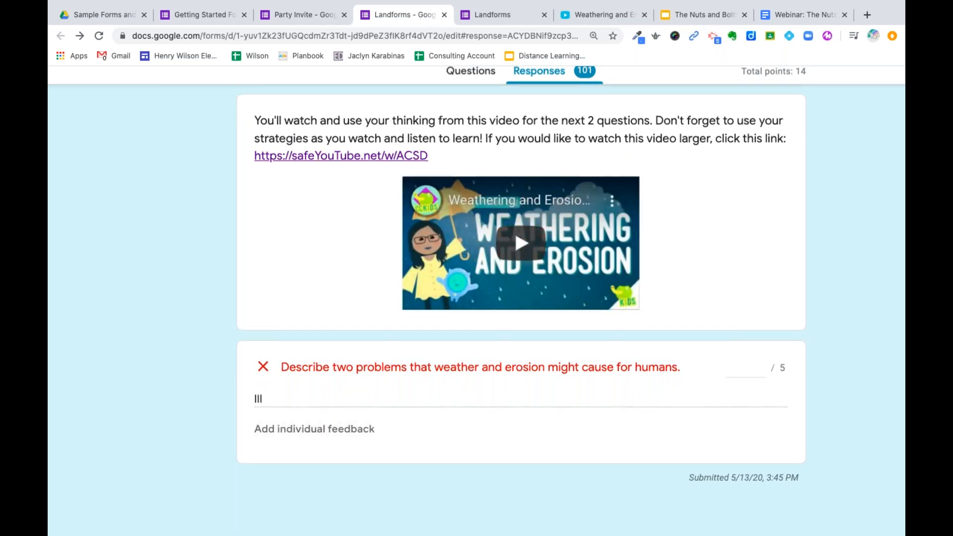
scroll(648, 140, up, 15)
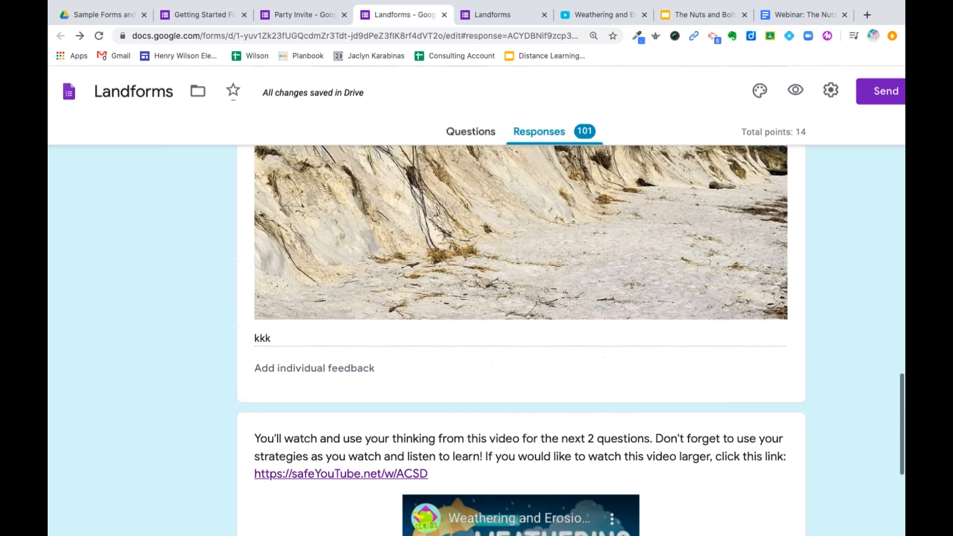
scroll(571, 343, up, 12)
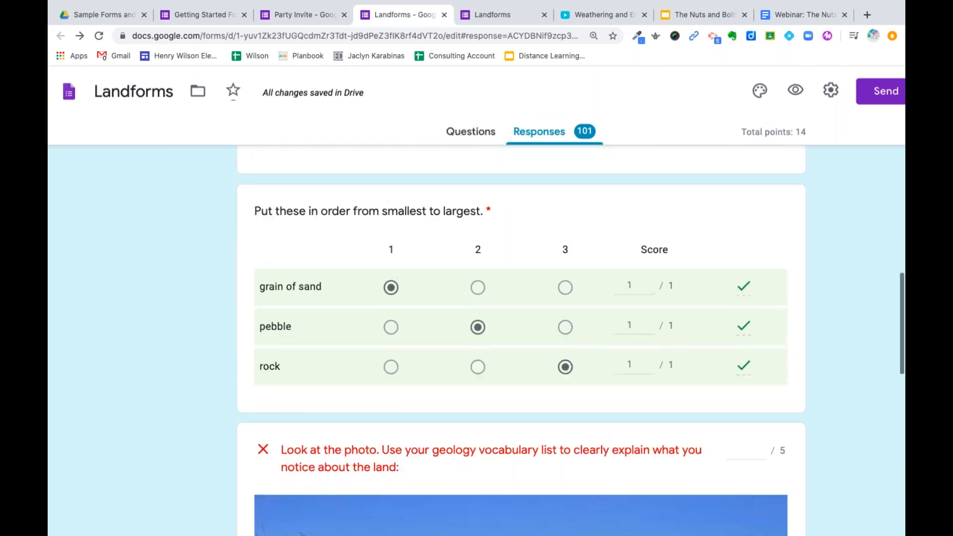
scroll(521, 343, up, 10)
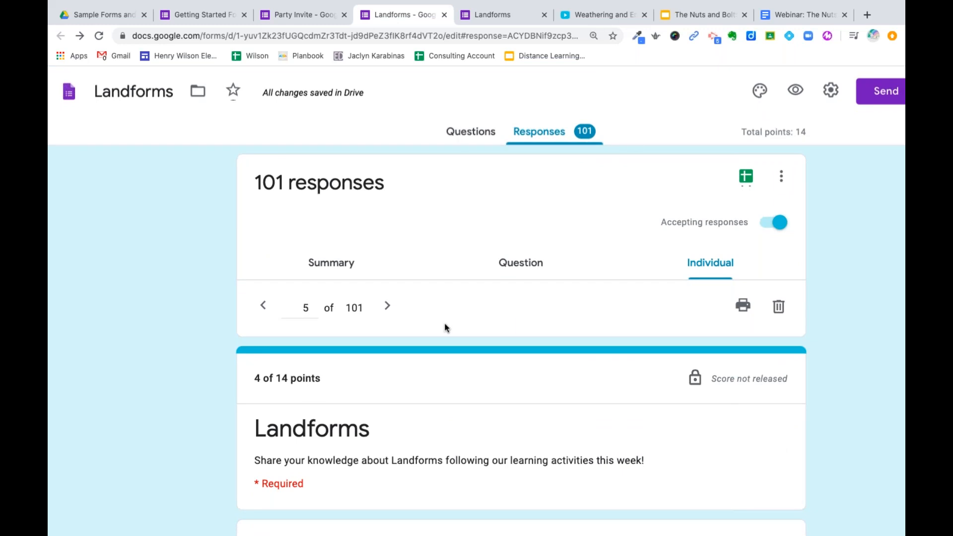
scroll(446, 328, down, 9)
scroll(446, 327, up, 4)
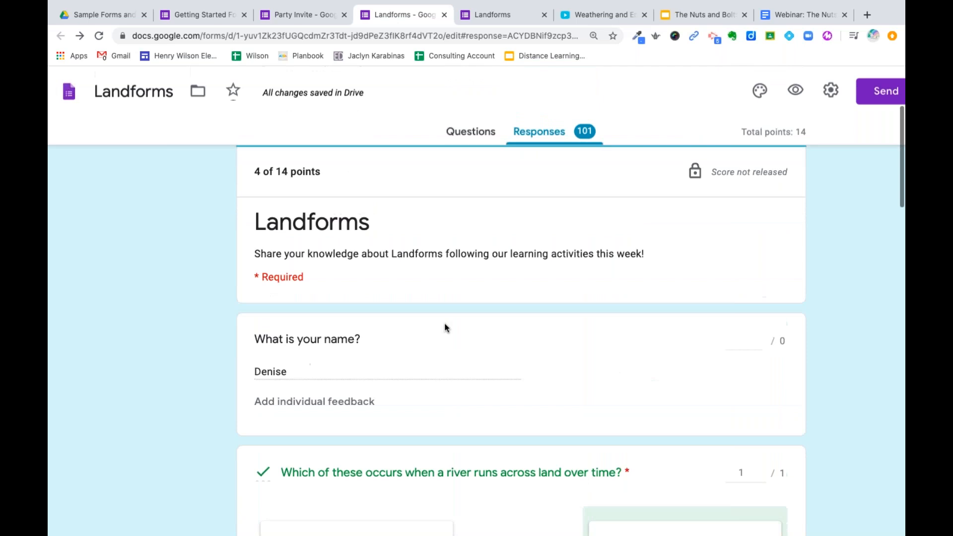
scroll(445, 328, down, 1)
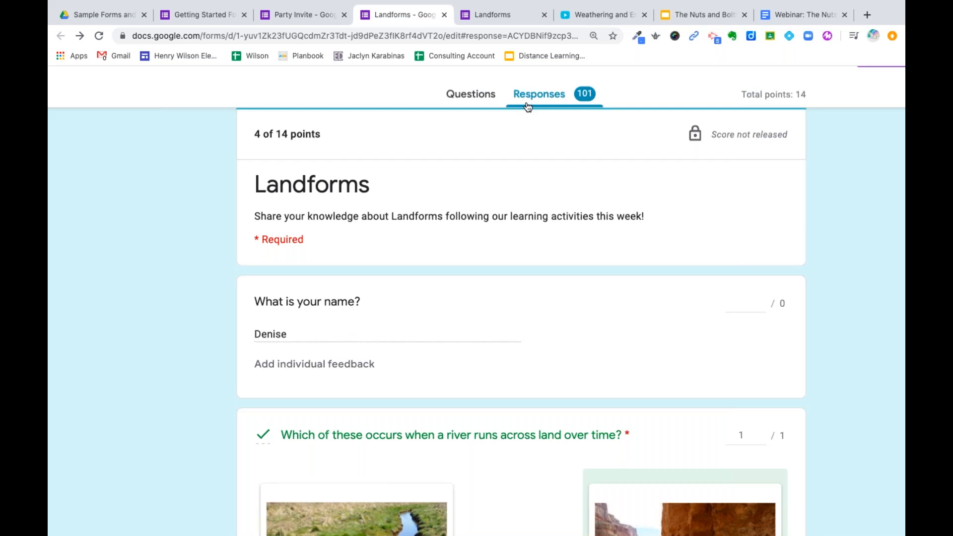
- Go back through the individual Landforms quiz responses to response 1
scroll(507, 263, down, 12)
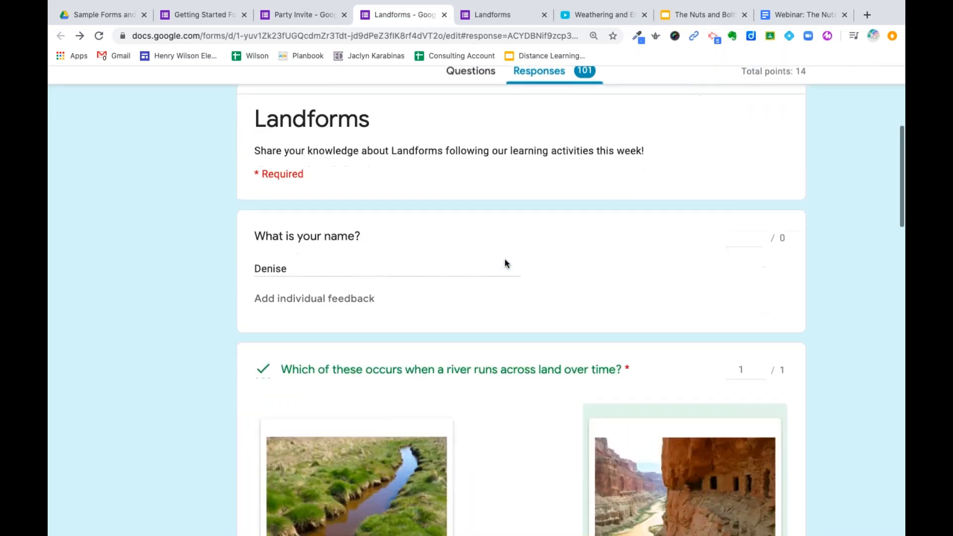
scroll(506, 263, up, 15)
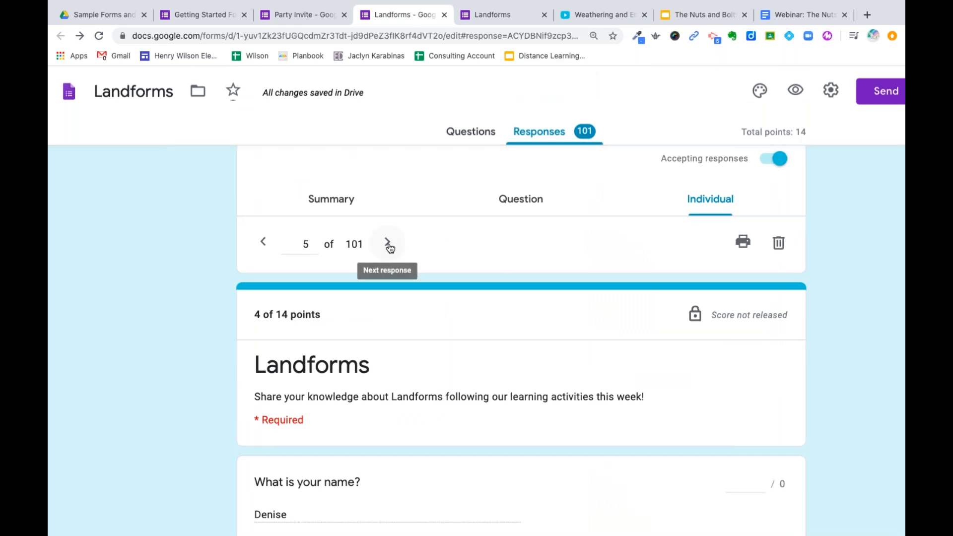
click(264, 243)
click(263, 242)
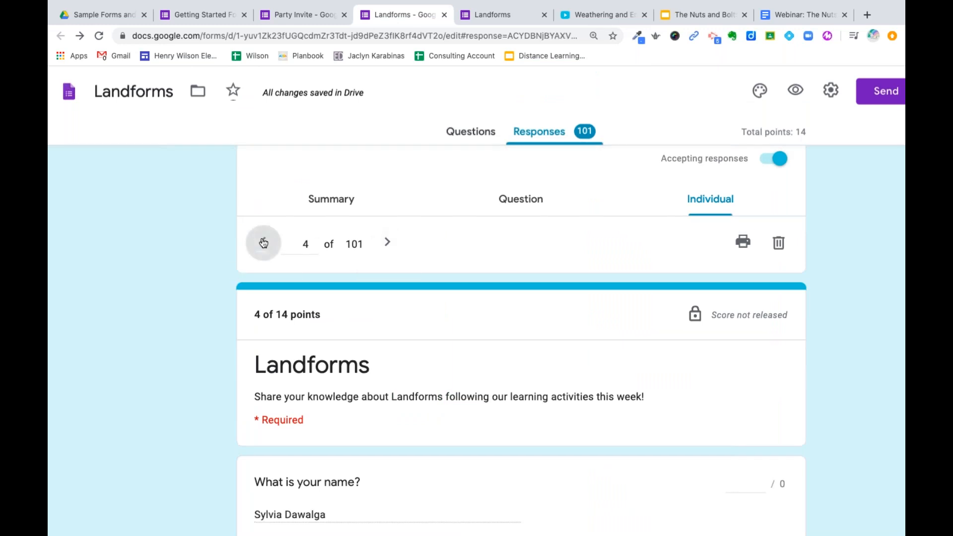
click(263, 242)
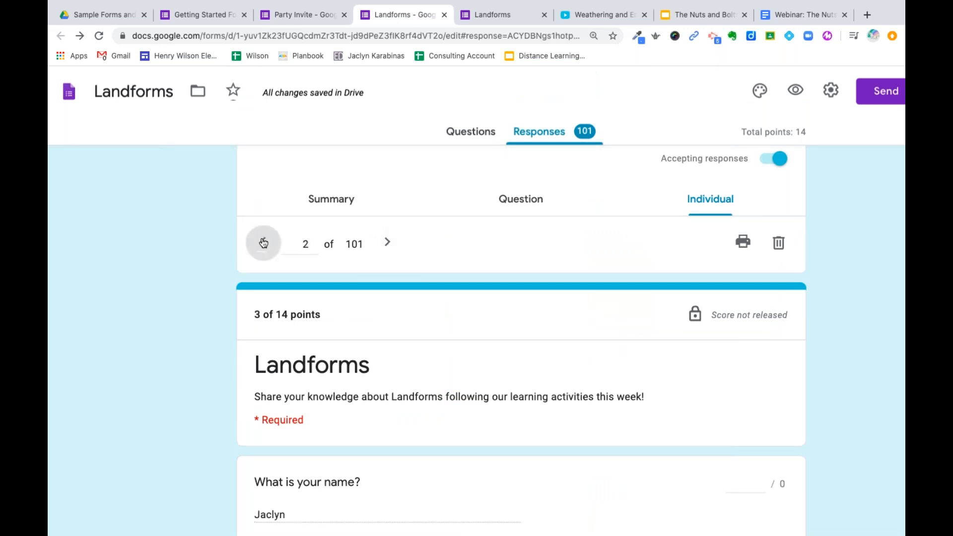
click(265, 242)
- Score this response's answer about two problems weather and erosion might cause for humans as 5 out of 5 points
scroll(770, 353, down, 5)
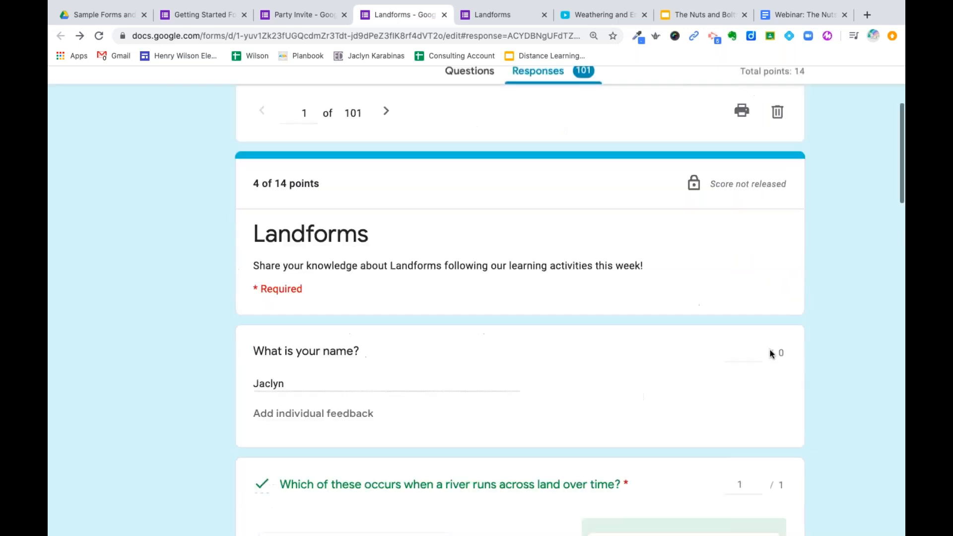
scroll(521, 308, down, 10)
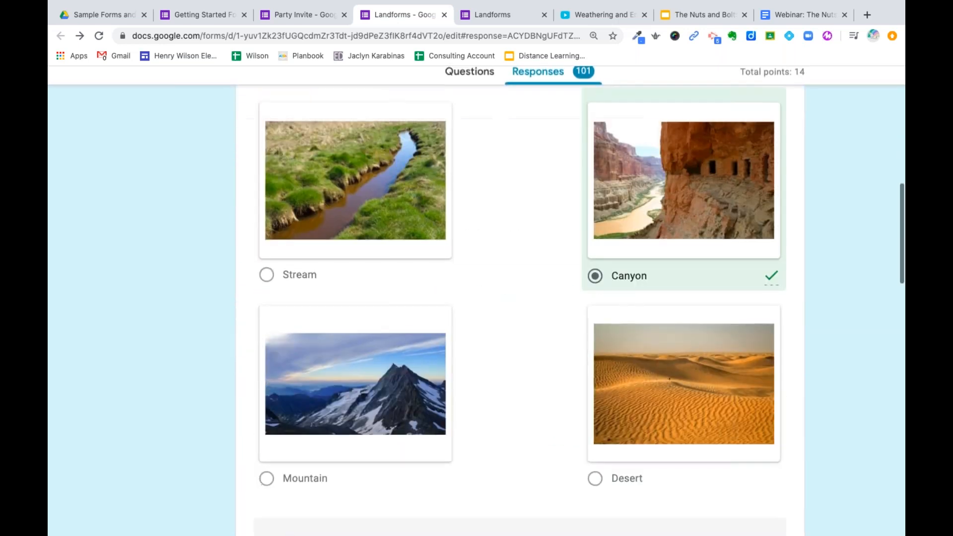
scroll(520, 308, down, 15)
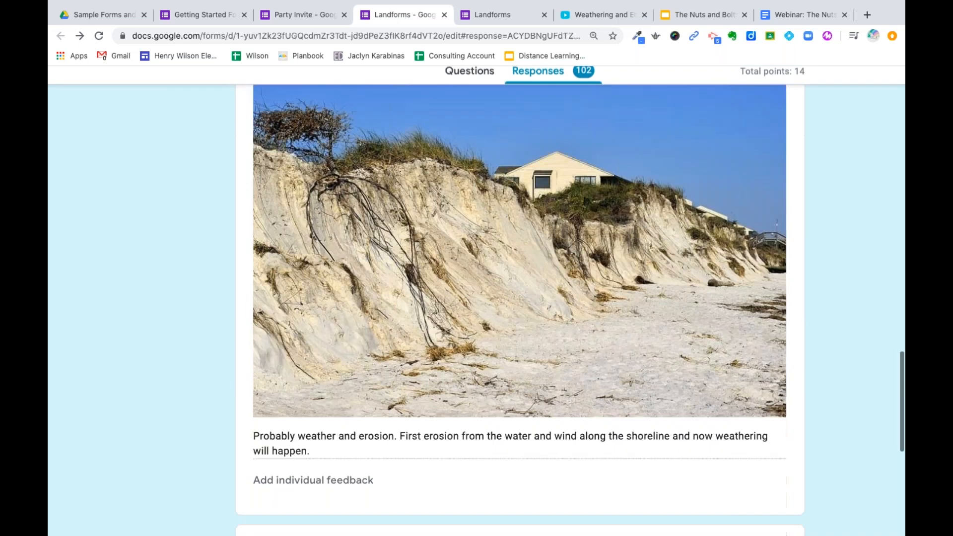
scroll(761, 353, down, 3)
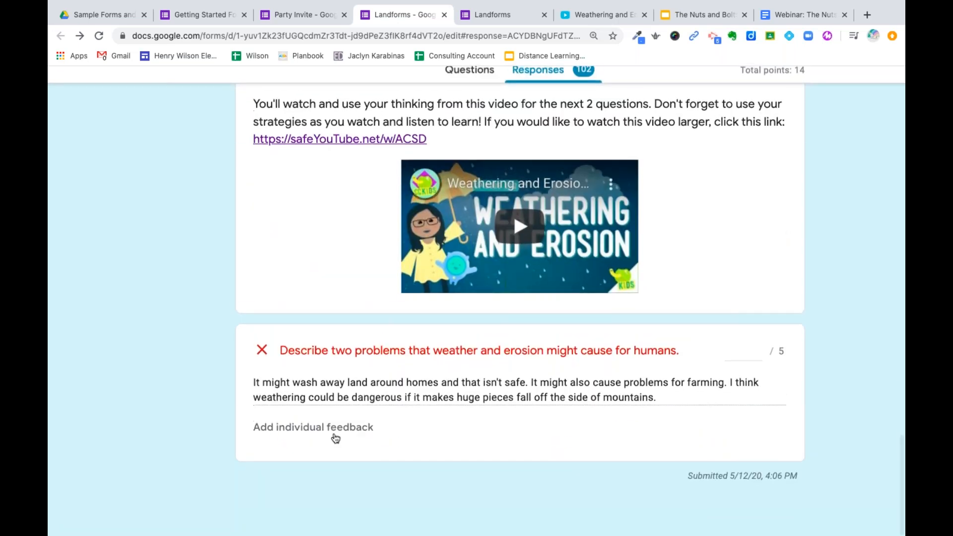
click(761, 349)
click(760, 350)
click(760, 350)
text(3)
drag(749, 351, 730, 351)
text(2)
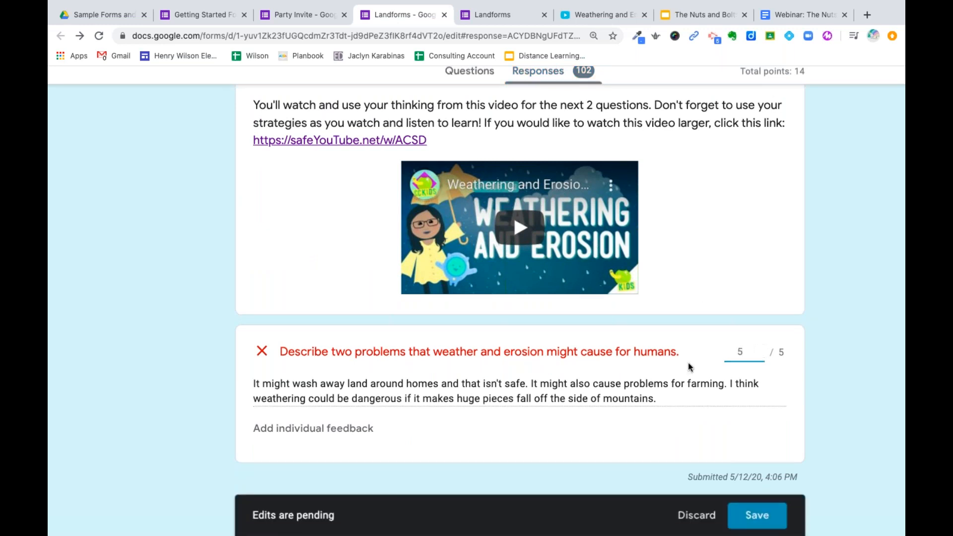
- Score the answer explaining the land in the eroded shoreline photo as 4 out of 5 points
scroll(689, 367, up, 10)
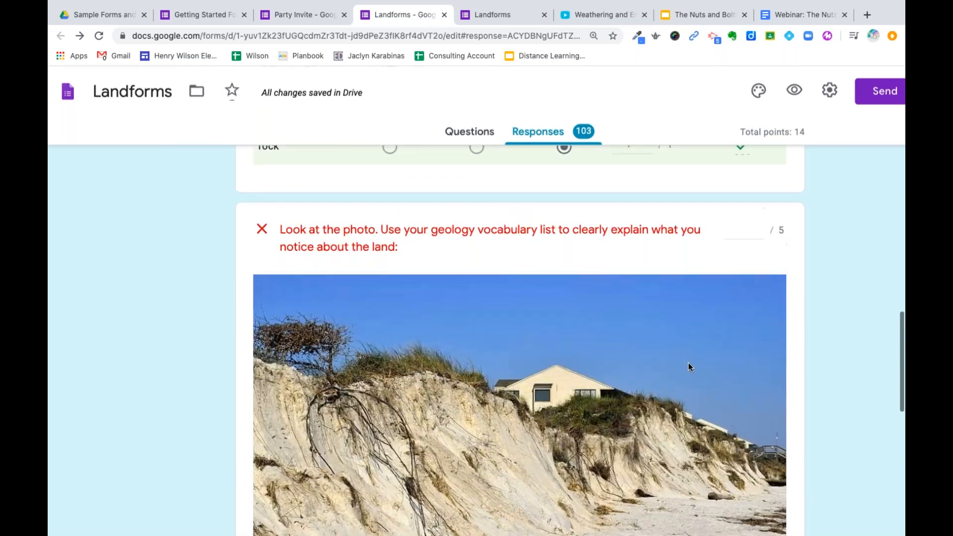
click(760, 230)
text(5)
click(760, 234)
scroll(614, 353, up, 10)
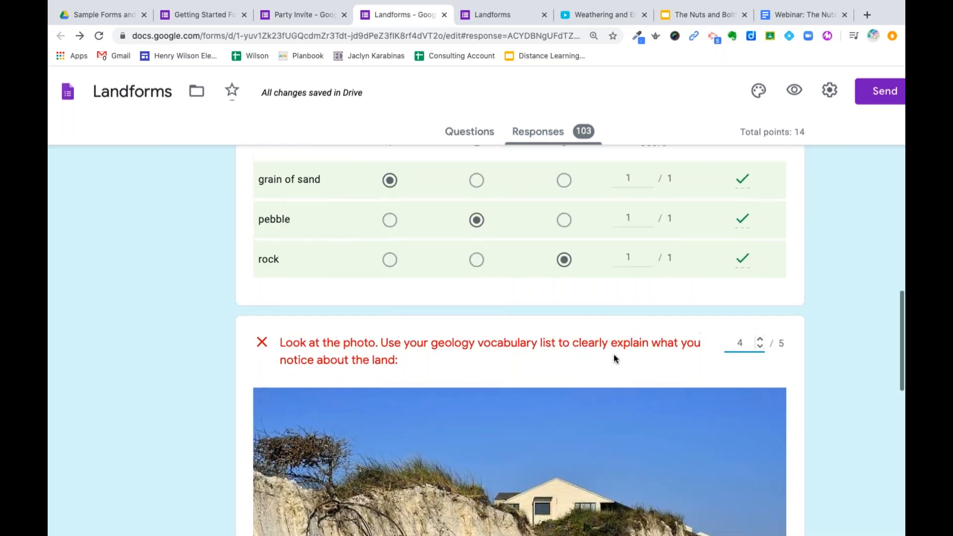
scroll(615, 359, up, 15)
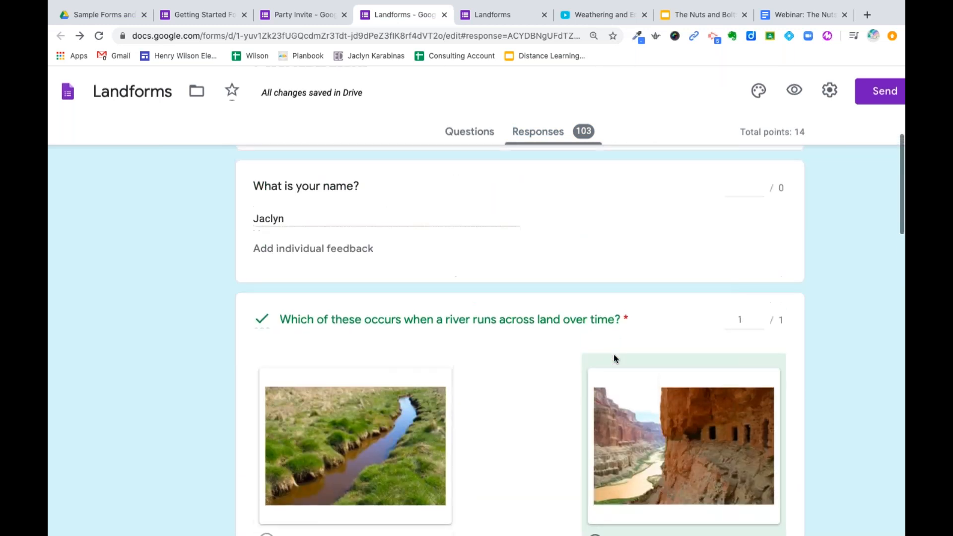
scroll(614, 359, up, 3)
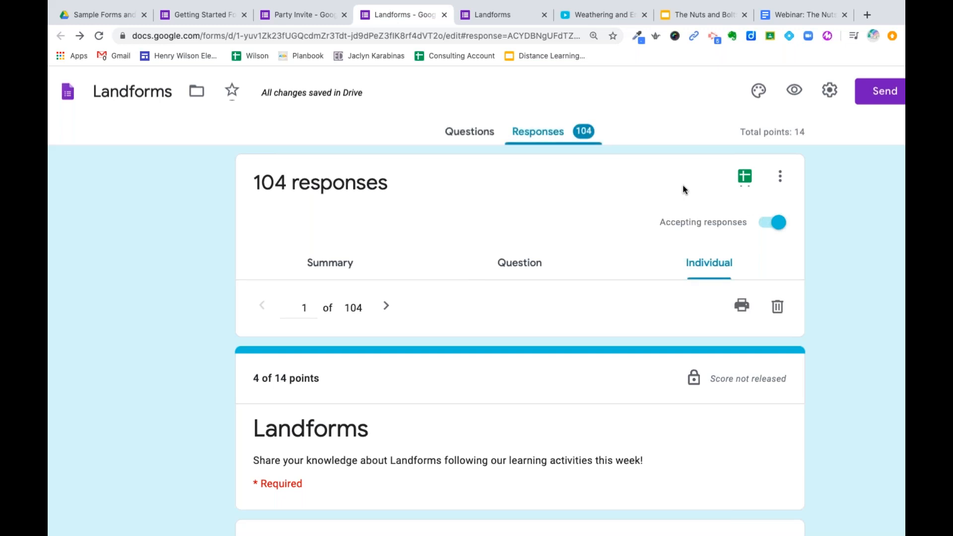
- Return to the Landforms form's questions, open the form settings and close them again
click(470, 133)
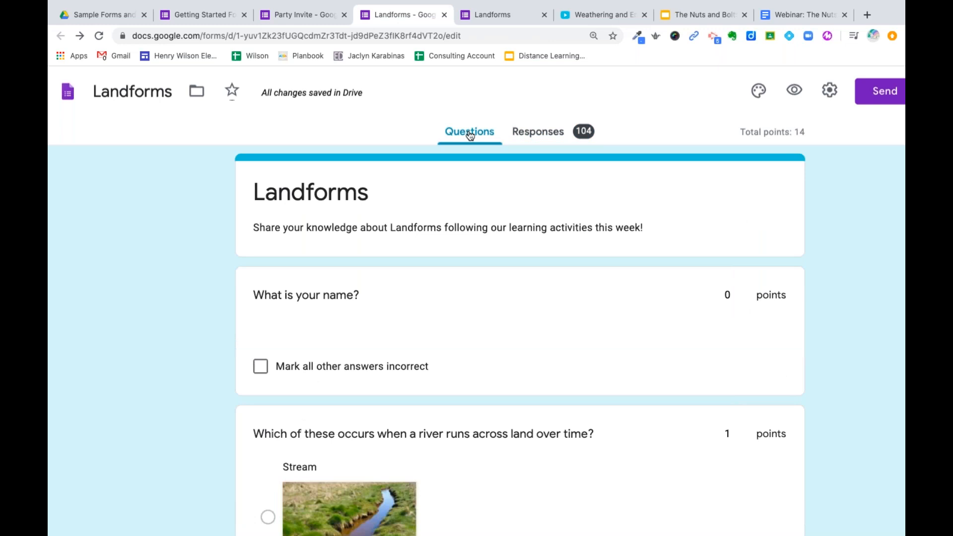
click(830, 90)
click(661, 487)
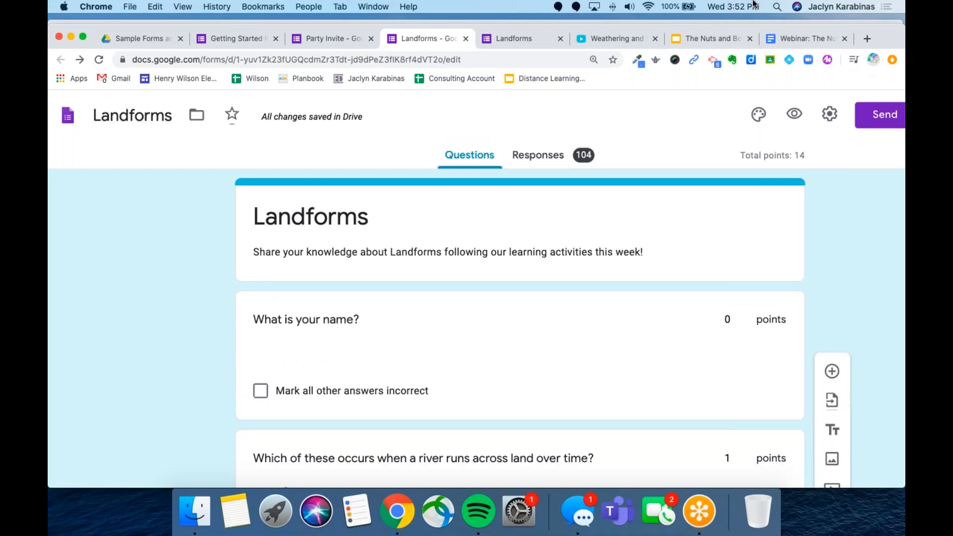
- Narrow the browser window, bring the form's additional options into view and open the add-ons marketplace
drag(899, 484, 867, 483)
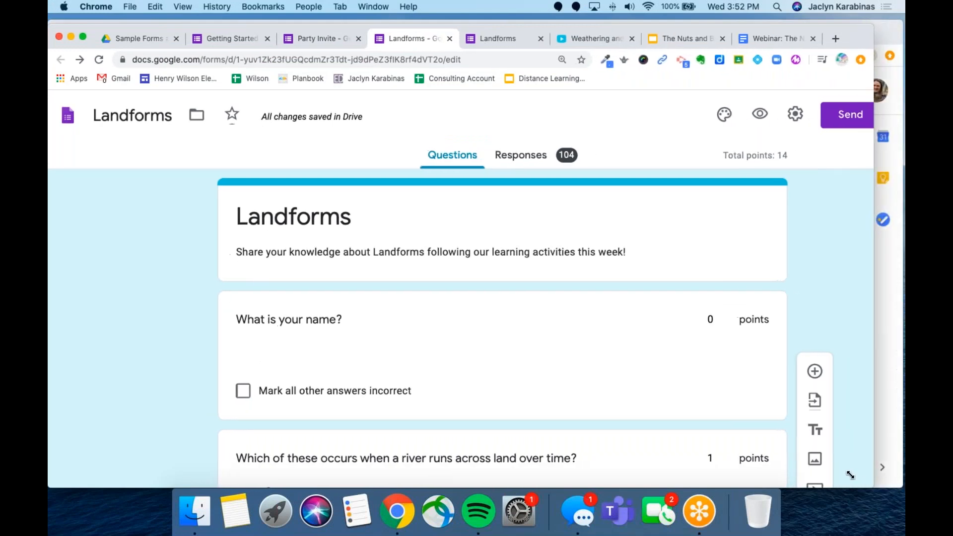
scroll(685, 373, right, 2)
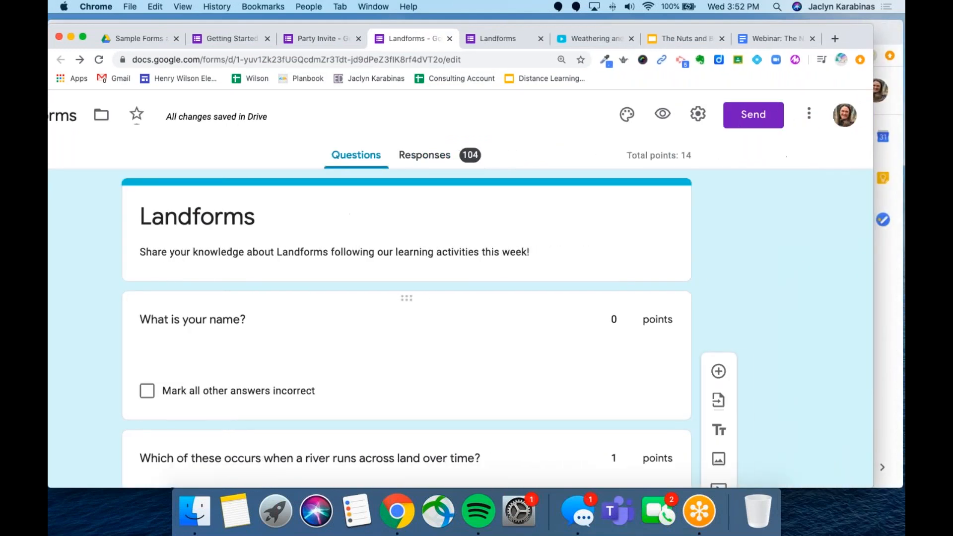
click(811, 115)
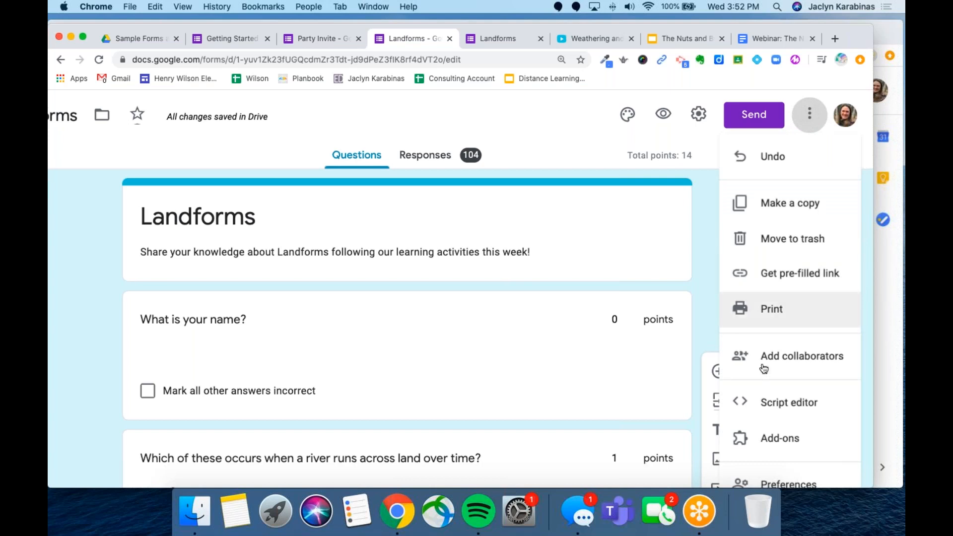
scroll(767, 370, down, 3)
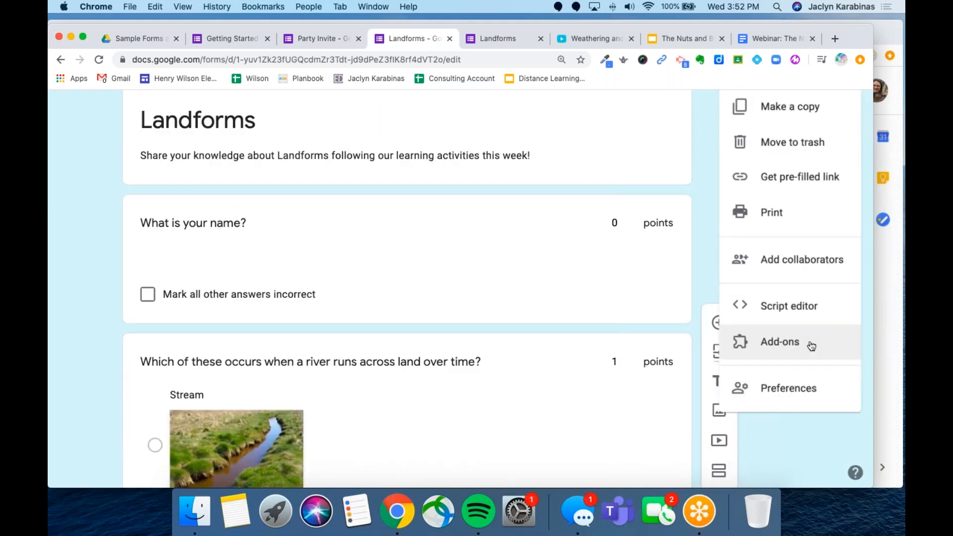
click(812, 346)
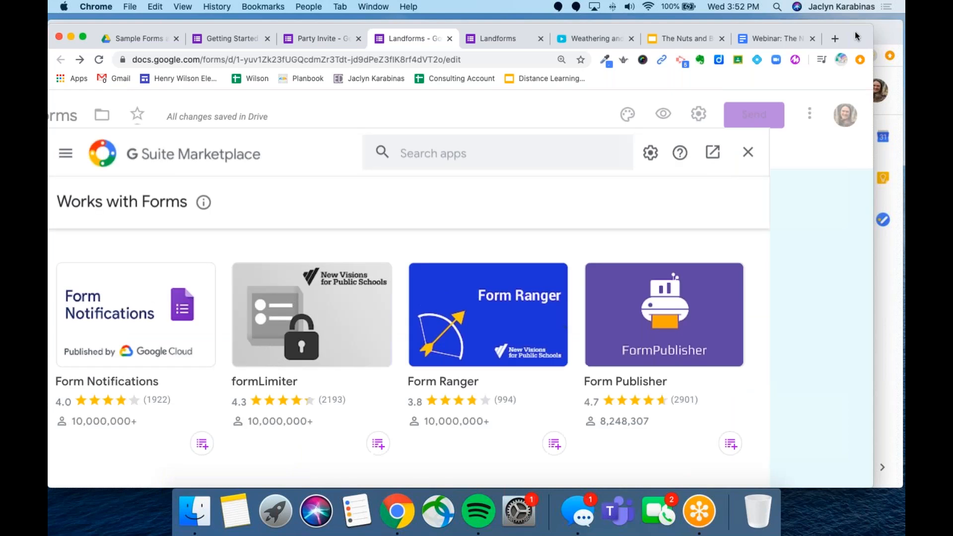
drag(858, 33, 883, 33)
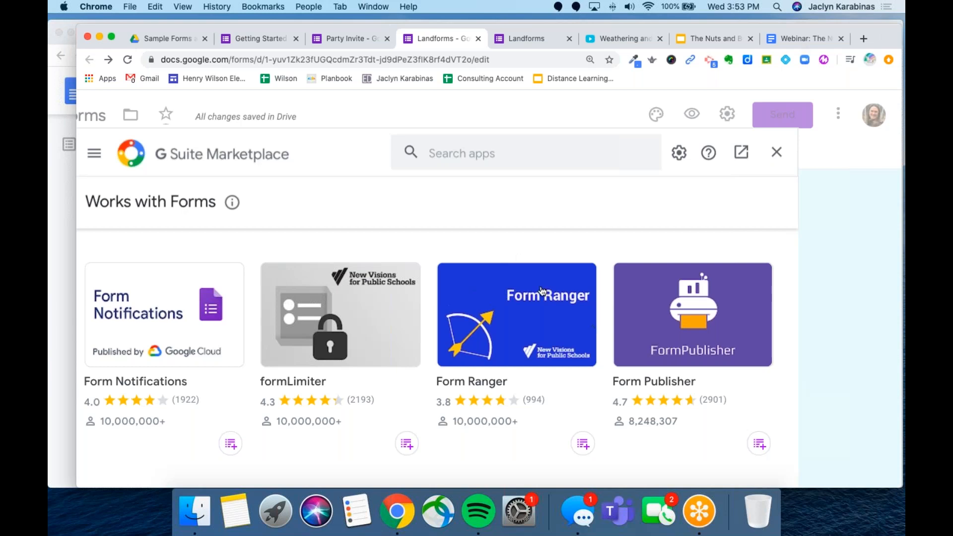
- Review the formLimiter add-on's screenshots and overview, and return to the list of Forms add-ons
scroll(543, 291, down, 1)
scroll(543, 292, up, 1)
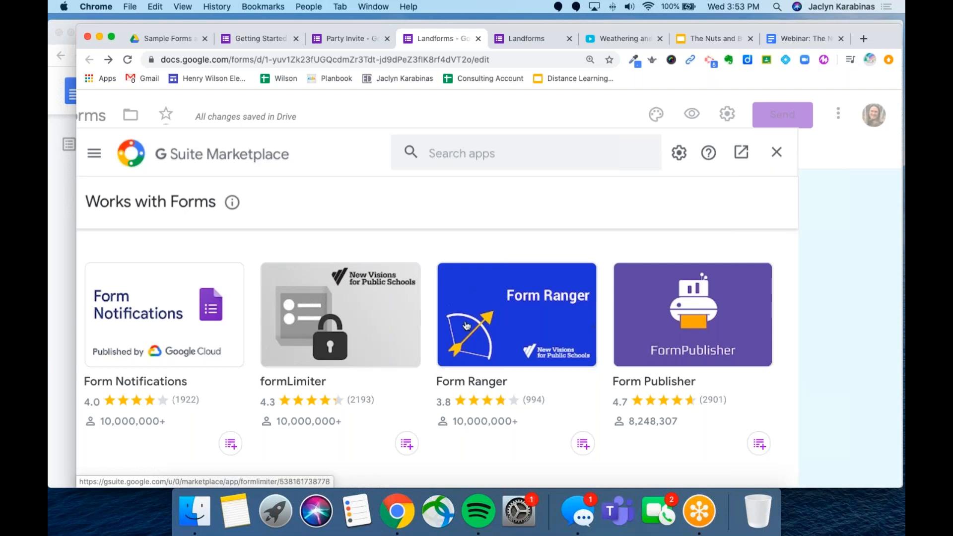
click(559, 316)
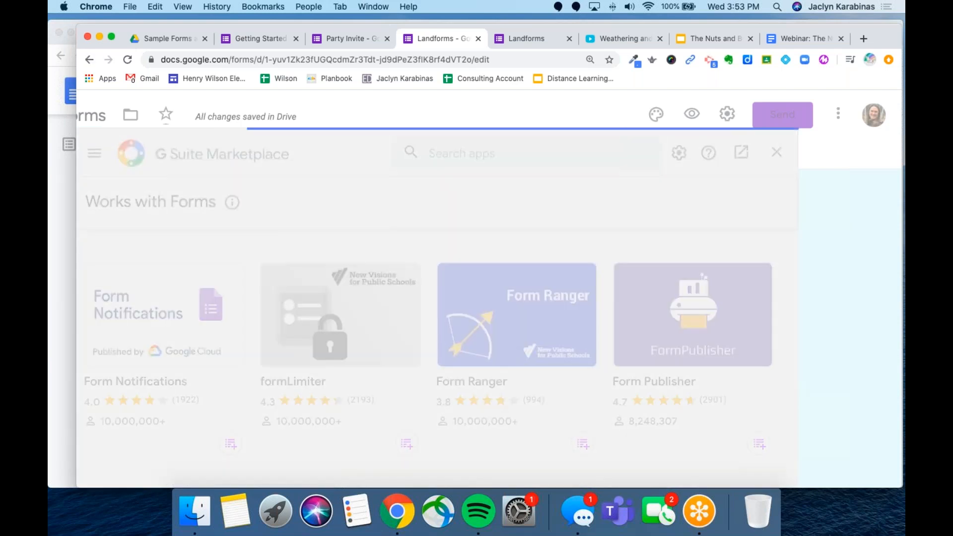
scroll(435, 342, down, 6)
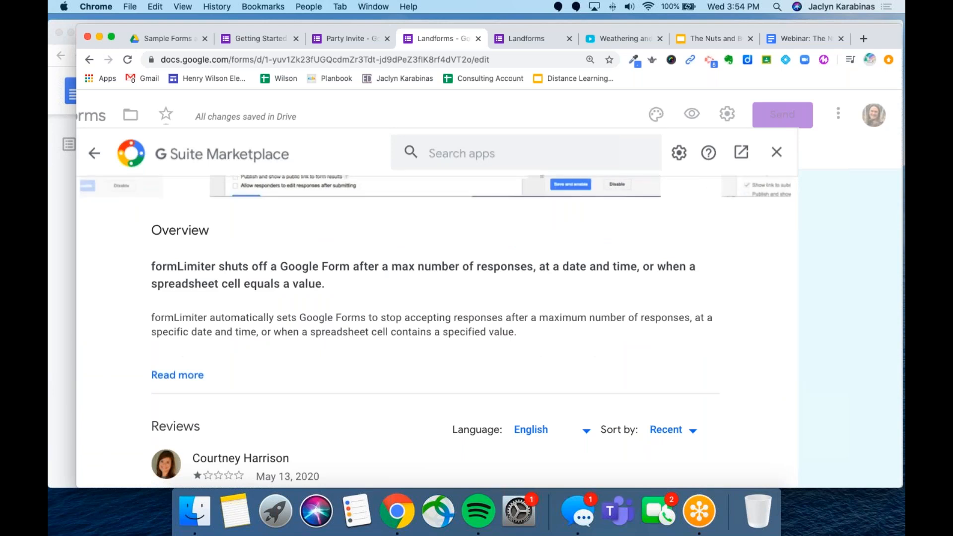
scroll(437, 323, up, 4)
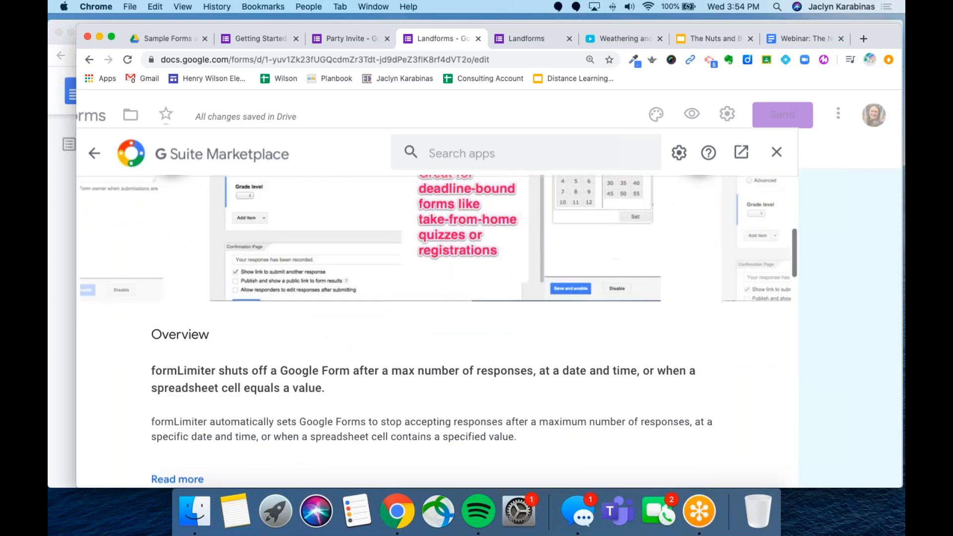
scroll(571, 265, up, 4)
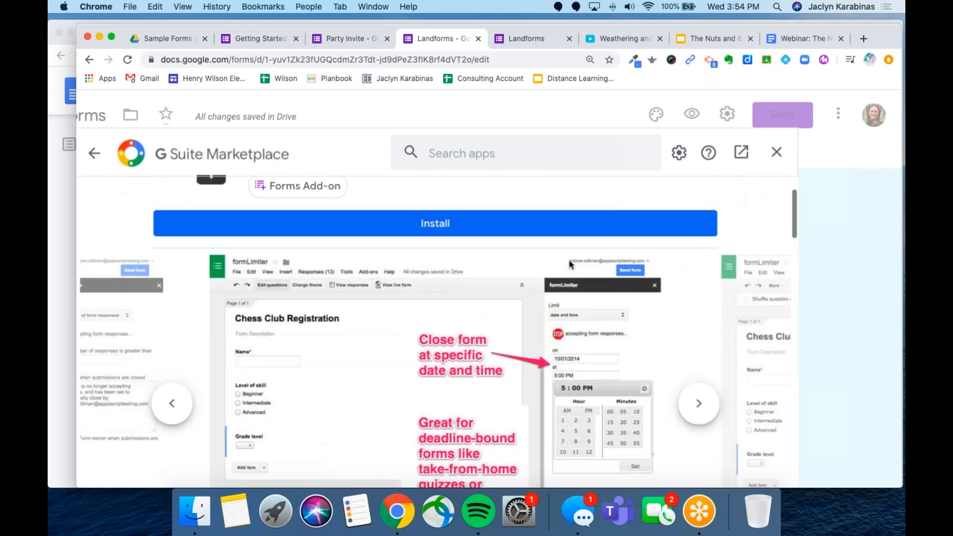
scroll(570, 265, up, 2)
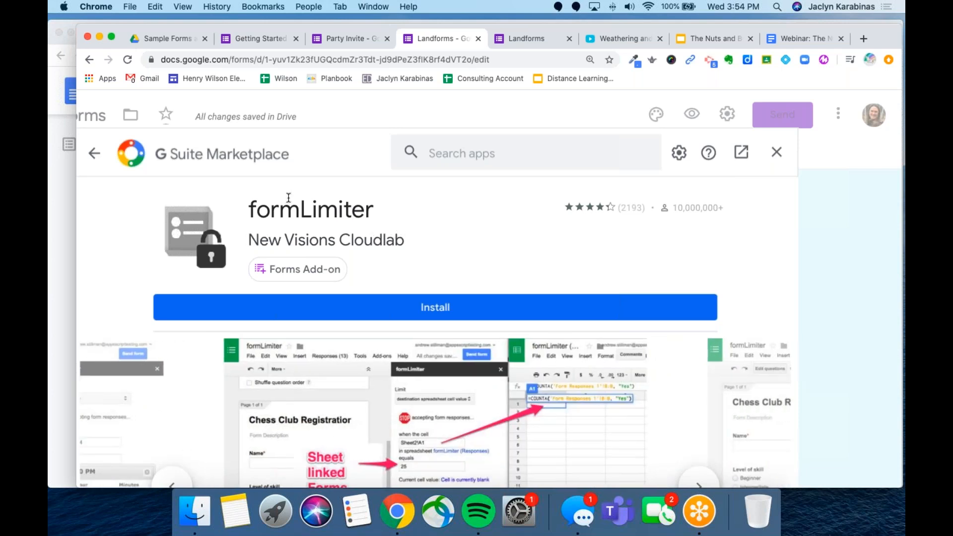
click(94, 153)
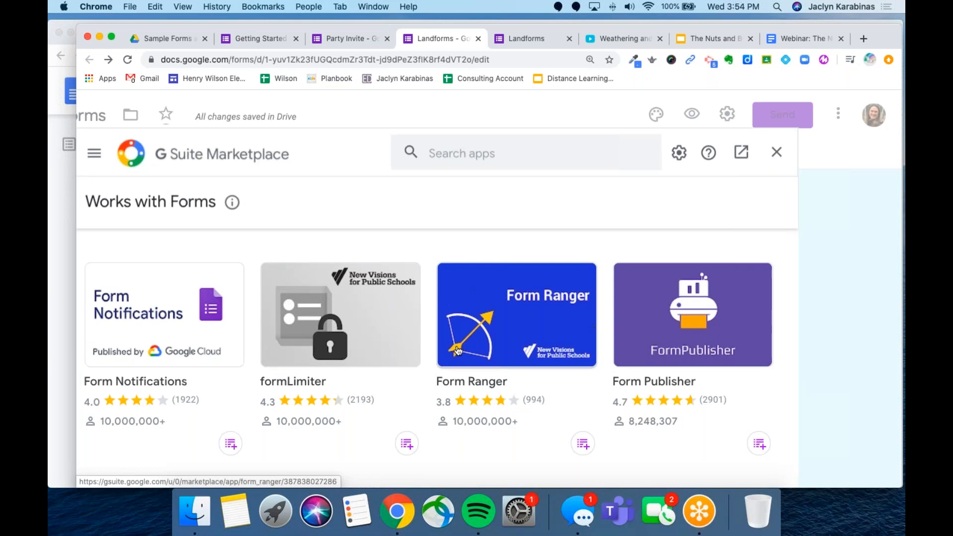
- Browse the other add-ons that work with Forms, such as Form Notifications, Timify.me and Doc Appender
scroll(369, 339, down, 3)
scroll(369, 340, up, 2)
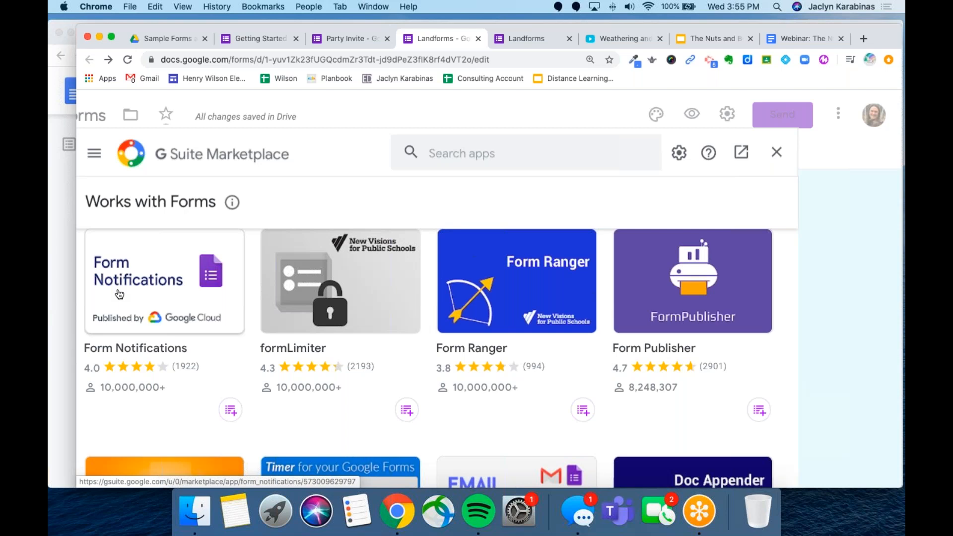
scroll(120, 295, down, 3)
scroll(119, 294, up, 4)
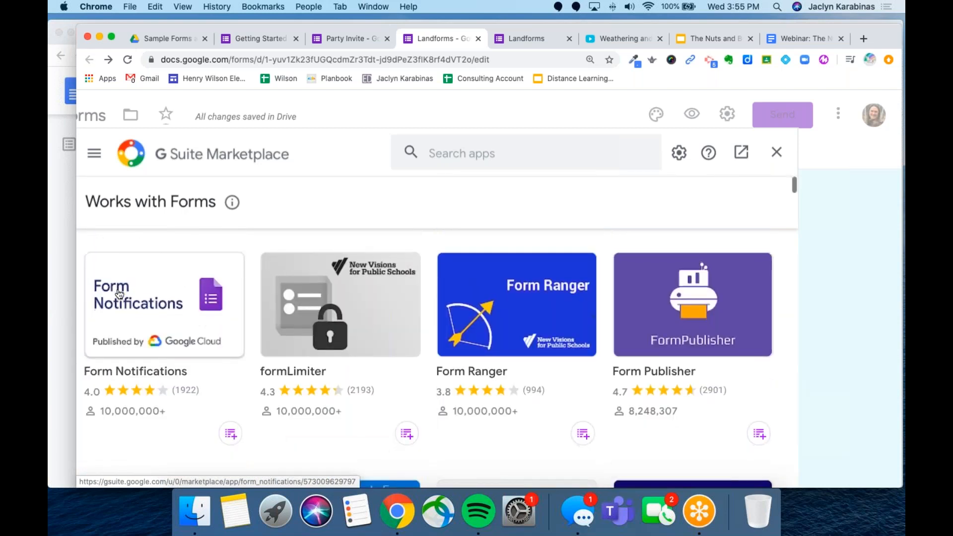
scroll(119, 294, down, 5)
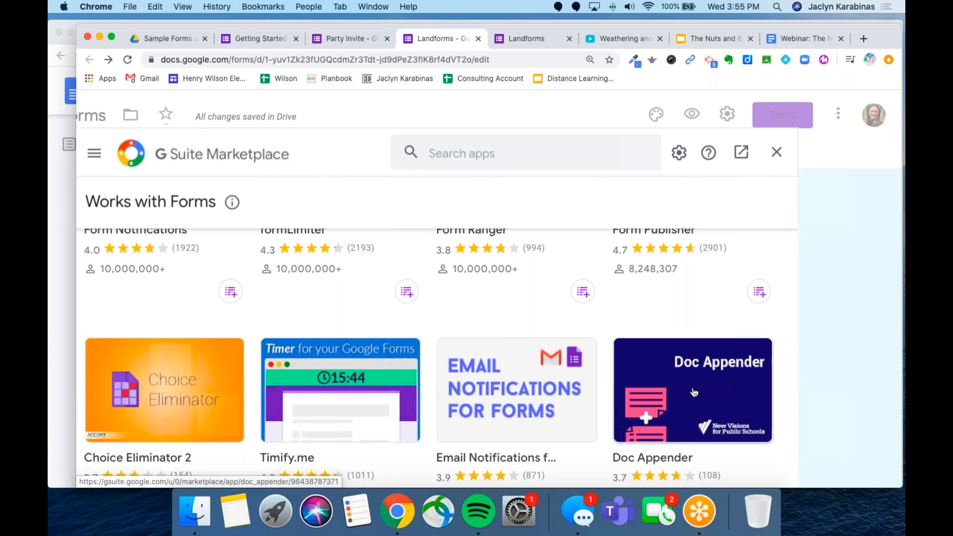
scroll(692, 391, up, 5)
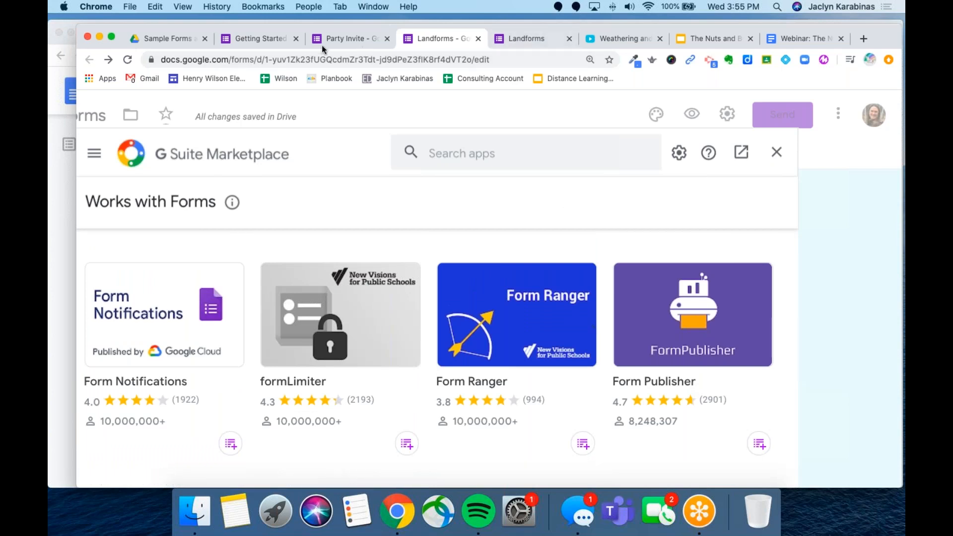
- Check the Getting Started Form, return to the Landforms form and close the add-ons marketplace
click(271, 37)
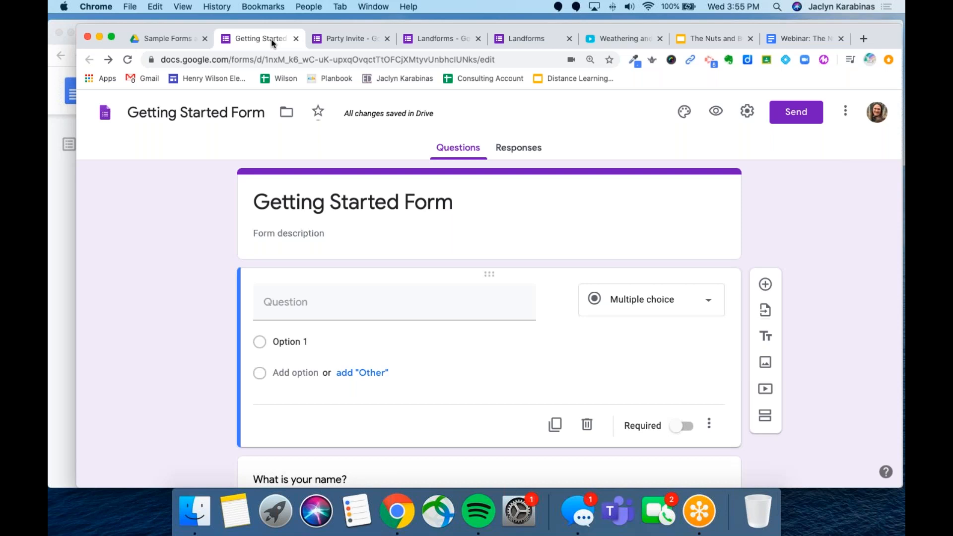
click(448, 40)
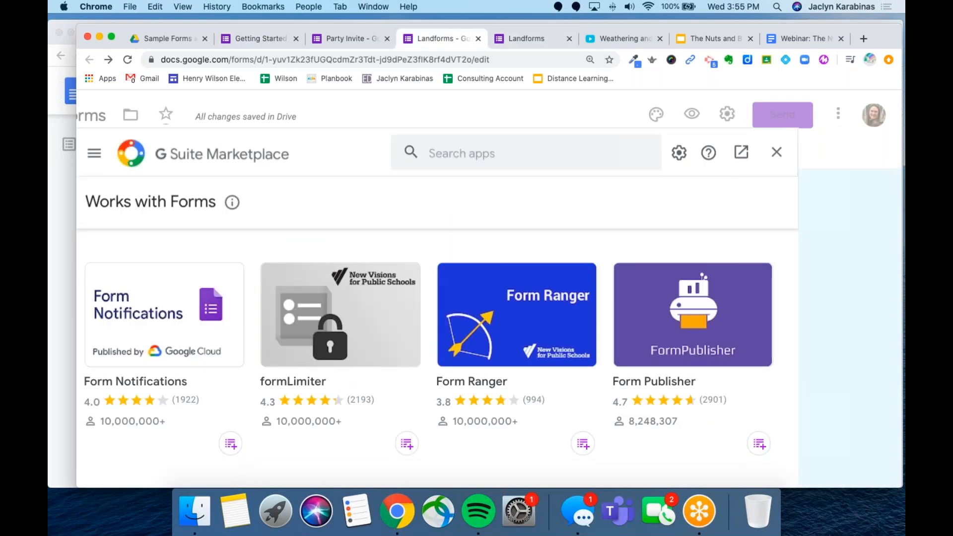
click(777, 153)
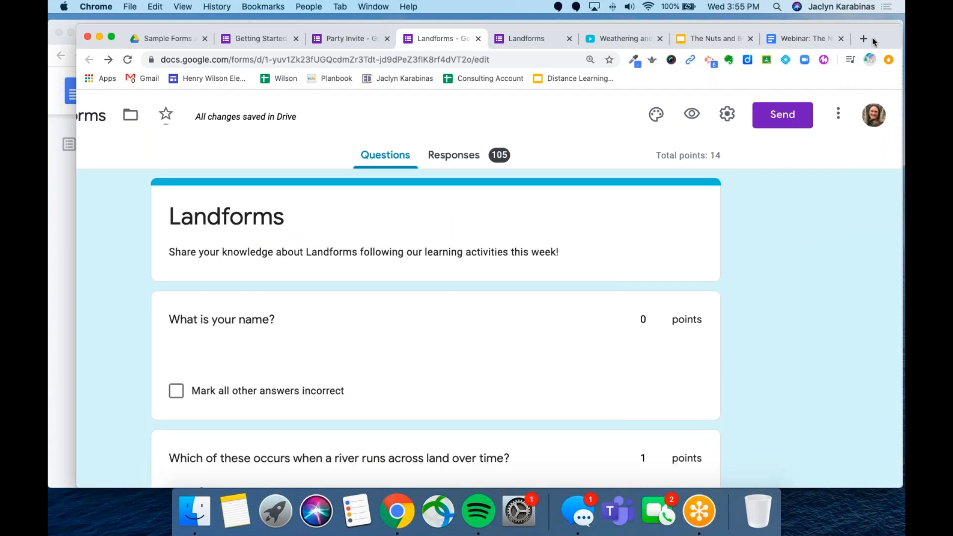
- Shift the browser window slightly, show the Landforms form's responses and look over the additional response options
drag(872, 37, 854, 38)
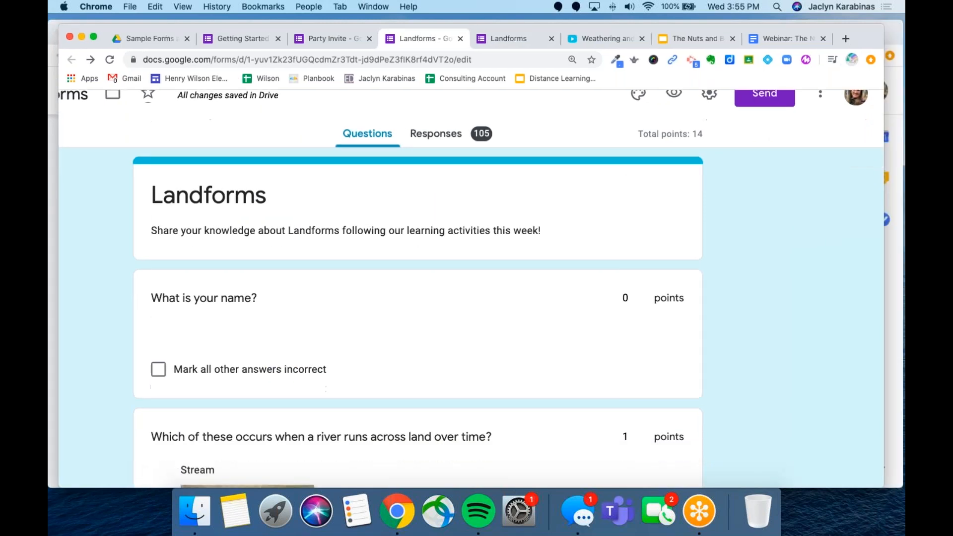
click(425, 155)
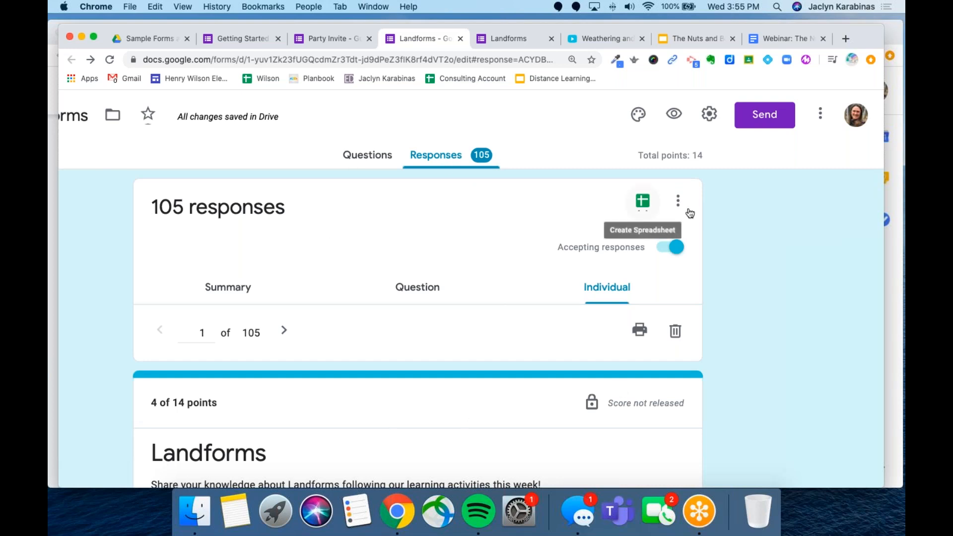
click(684, 211)
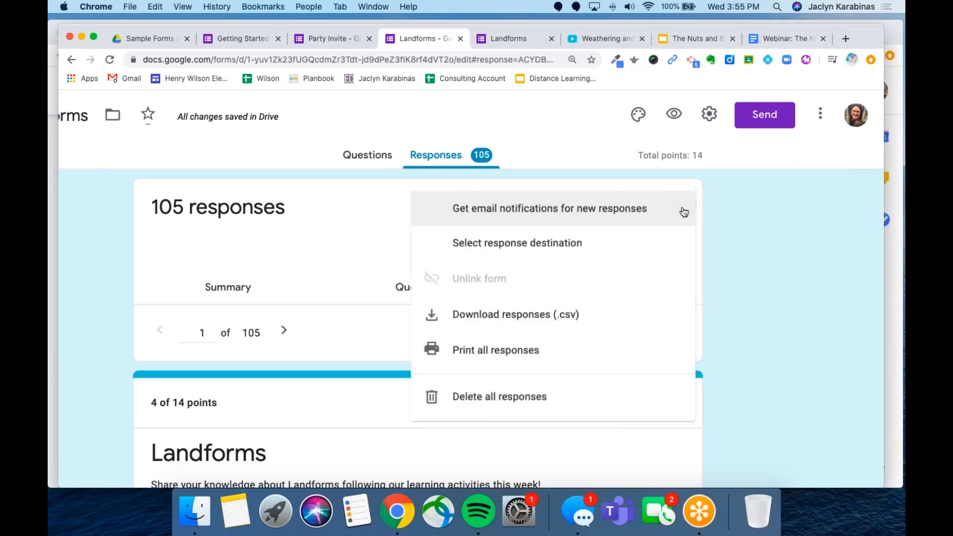
click(752, 238)
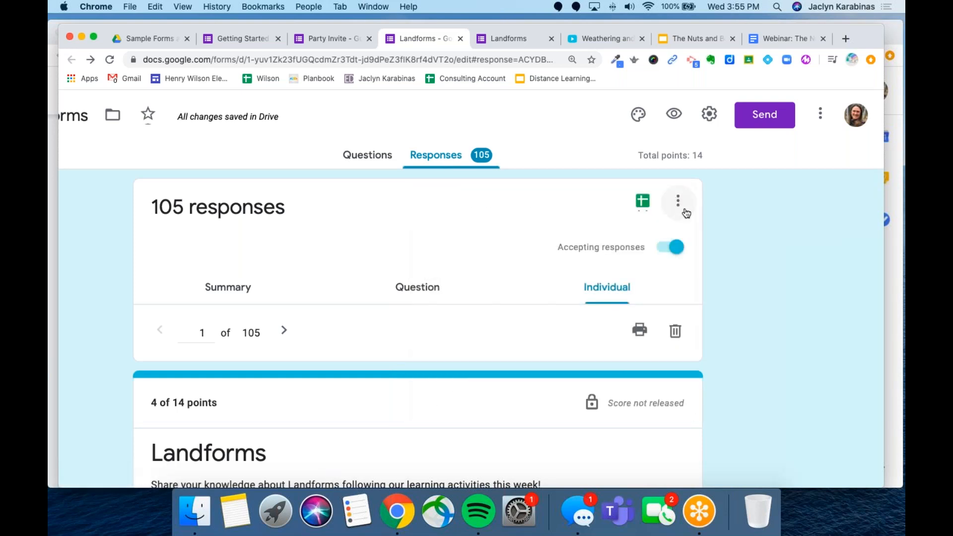
- Browse the existing spreadsheets offered as a response destination for the form and close the file picker without choosing one
click(679, 203)
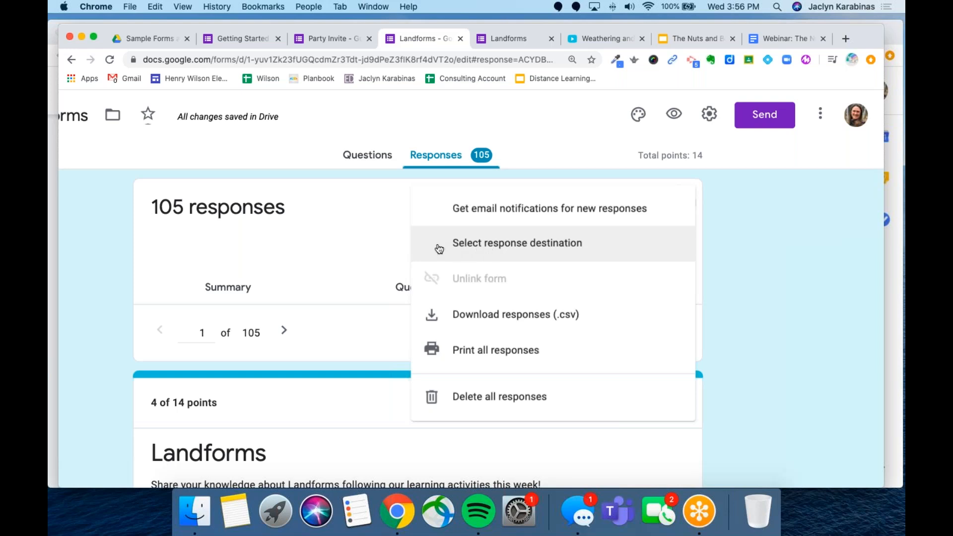
click(439, 249)
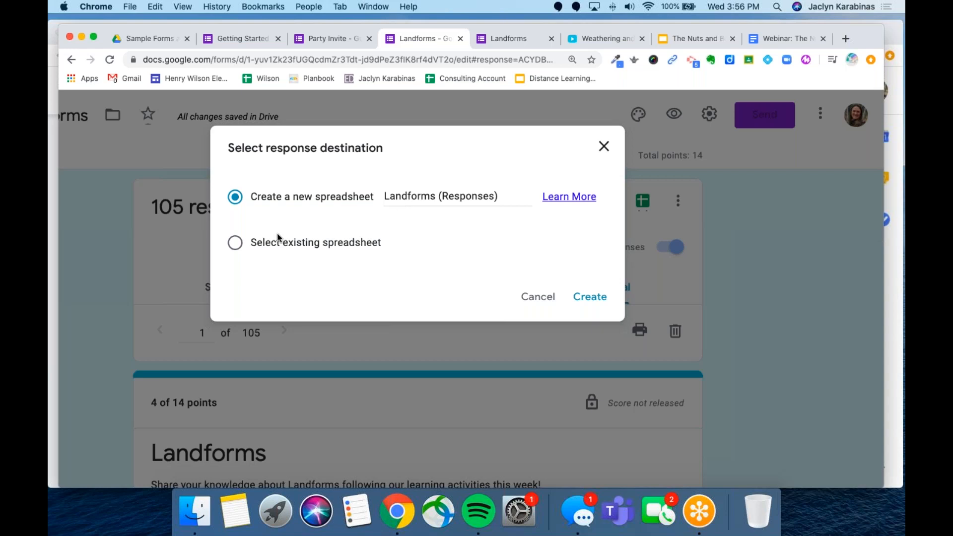
click(236, 244)
click(590, 297)
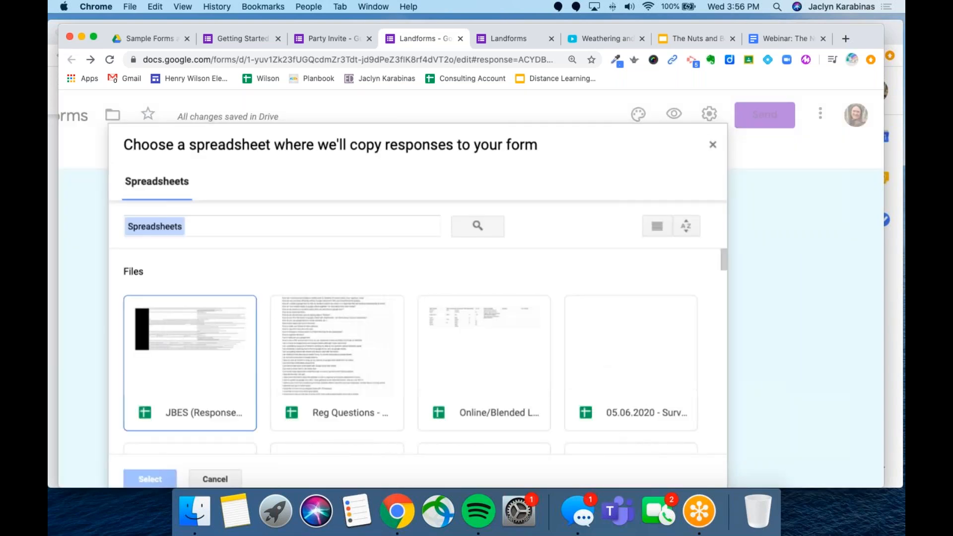
scroll(412, 347, down, 3)
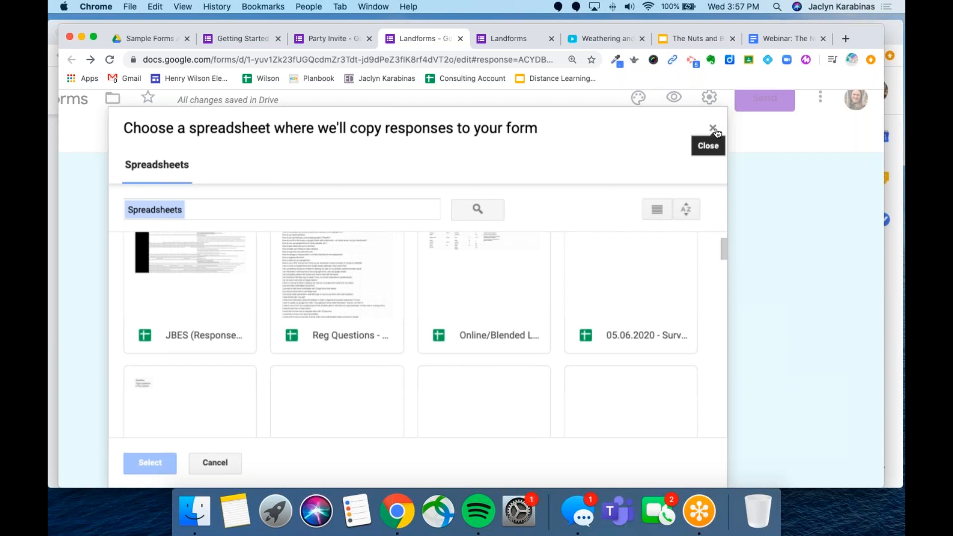
click(714, 129)
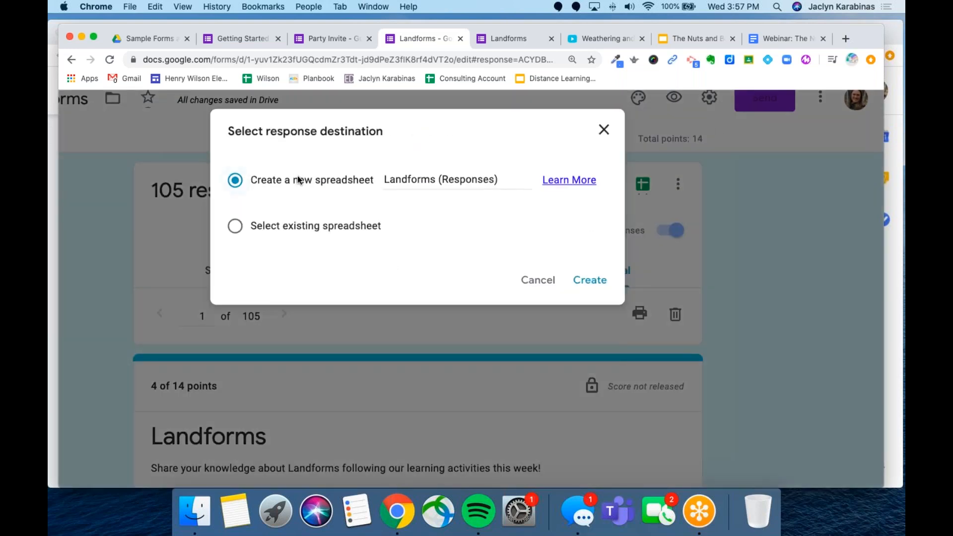
- Create a new response spreadsheet named Landforms (Responses) and open it
click(576, 280)
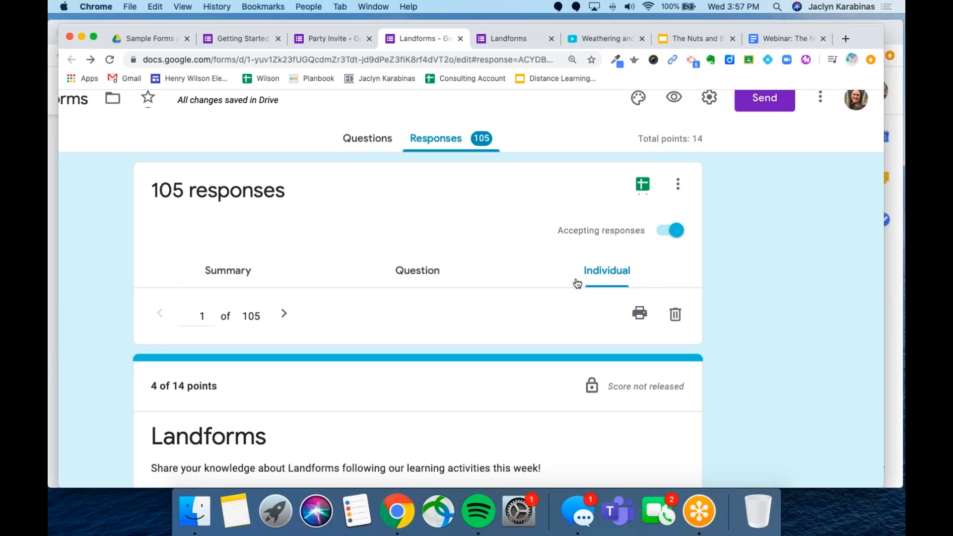
click(641, 193)
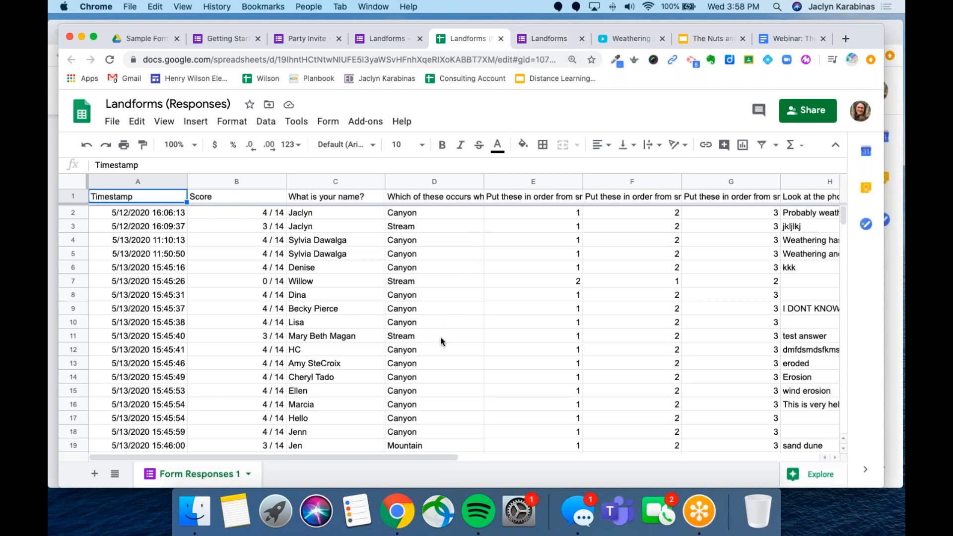
- Look through the response spreadsheet across all question columns and down the rows, and return to its start
scroll(440, 338, right, 2)
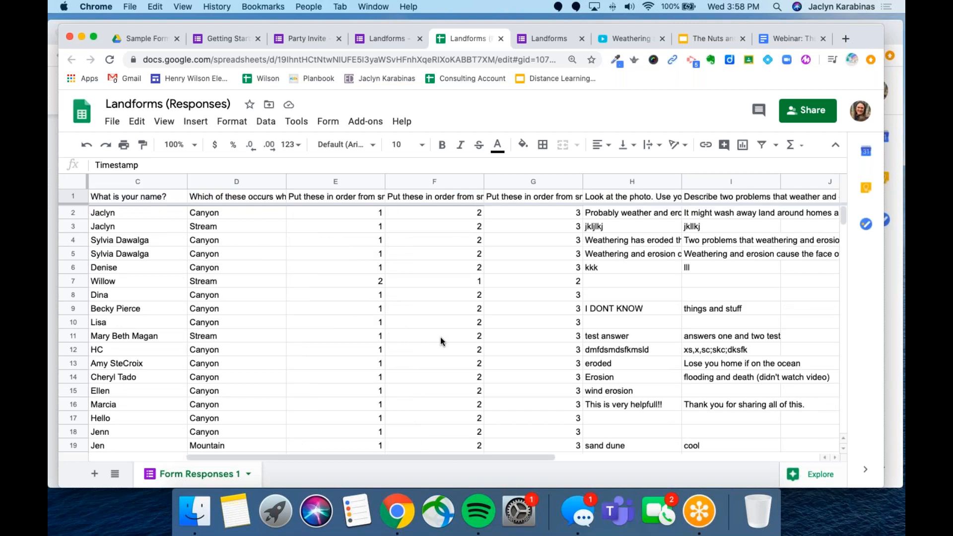
scroll(440, 338, right, 1)
scroll(440, 337, right, 4)
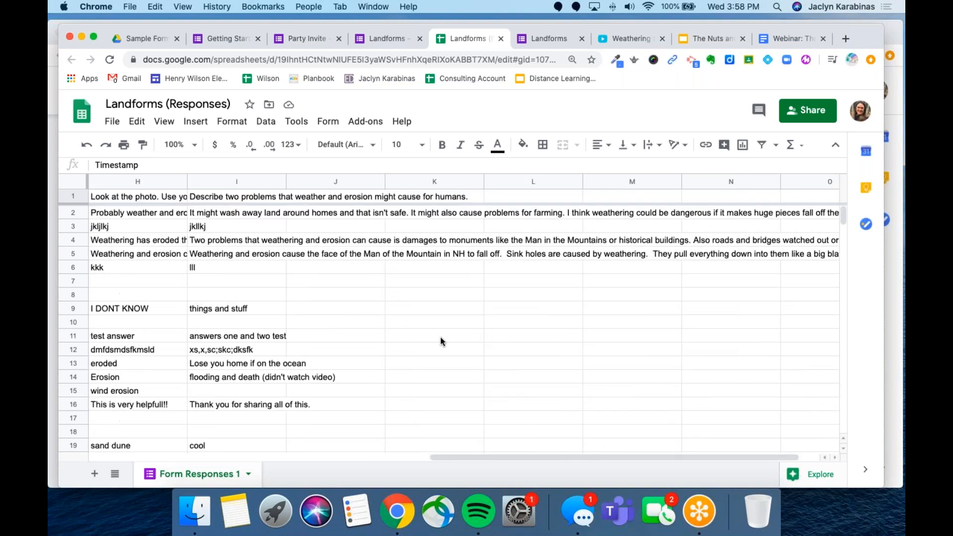
scroll(440, 338, left, 5)
scroll(440, 338, left, 2)
scroll(440, 338, down, 4)
scroll(440, 337, up, 4)
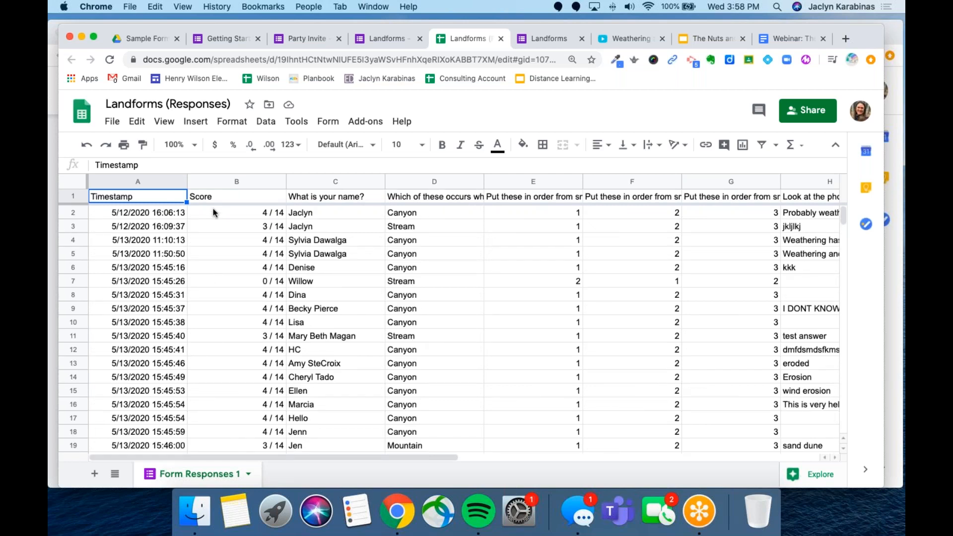
- Highlight the Score column and sample individual answer cells in columns D to F
click(218, 182)
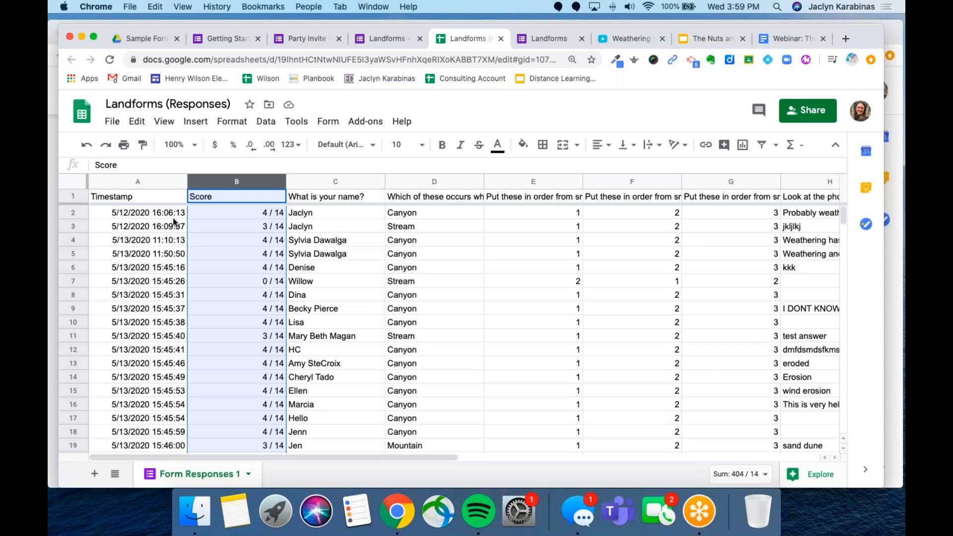
click(498, 229)
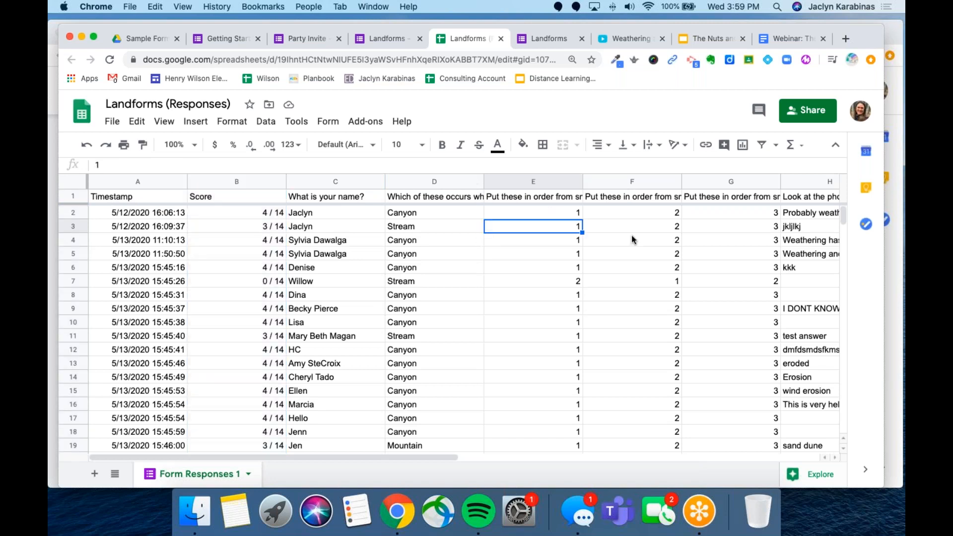
click(624, 244)
click(610, 272)
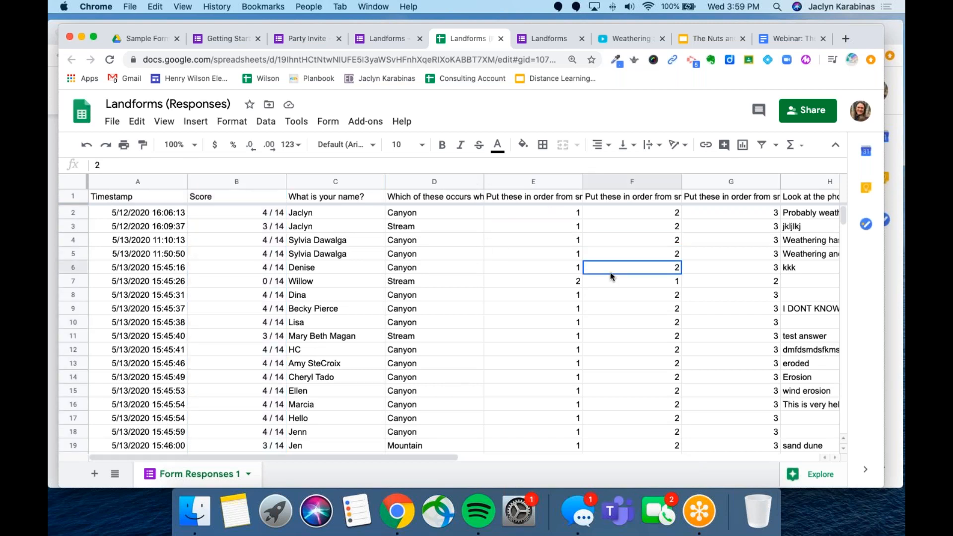
click(492, 252)
click(454, 287)
click(454, 251)
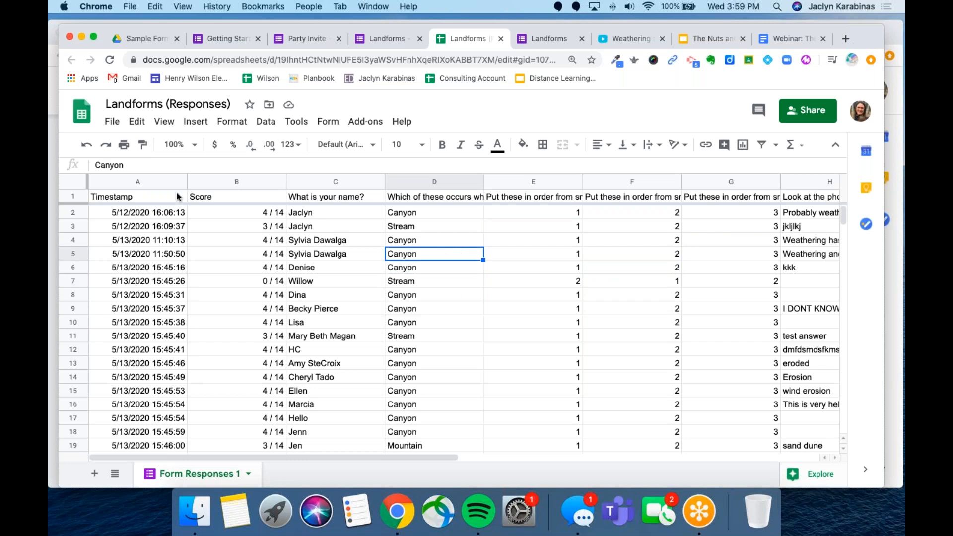
- Highlight the Timestamp, Score, name and river question columns one after another
click(148, 177)
click(230, 182)
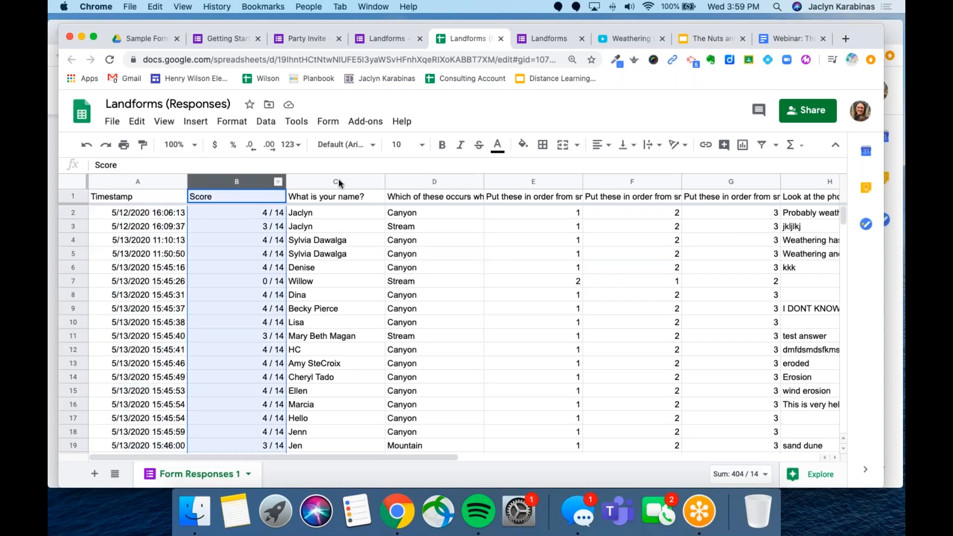
click(339, 180)
click(425, 178)
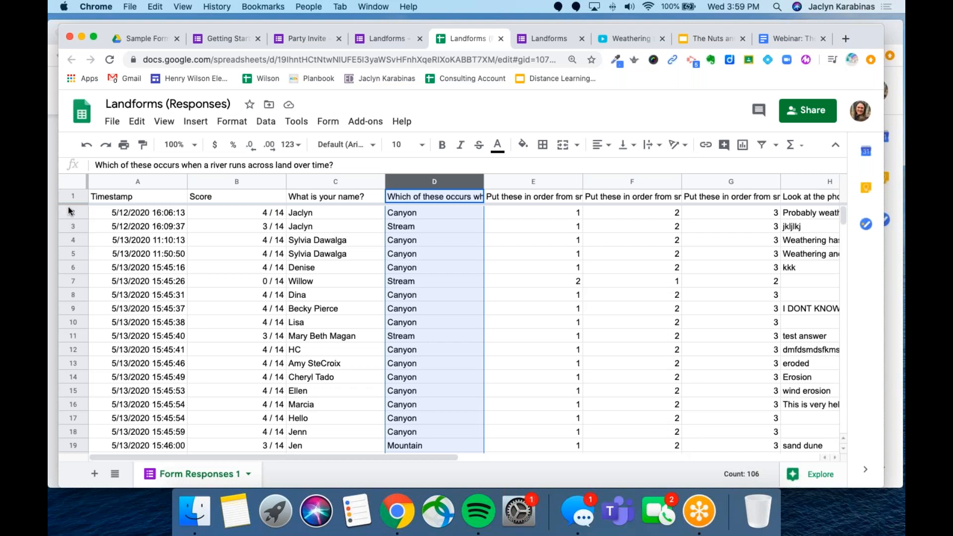
- Highlight individual response rows such as row 3, and select cell E8 to clear the row highlight
click(68, 209)
key(Down)
key(Down)
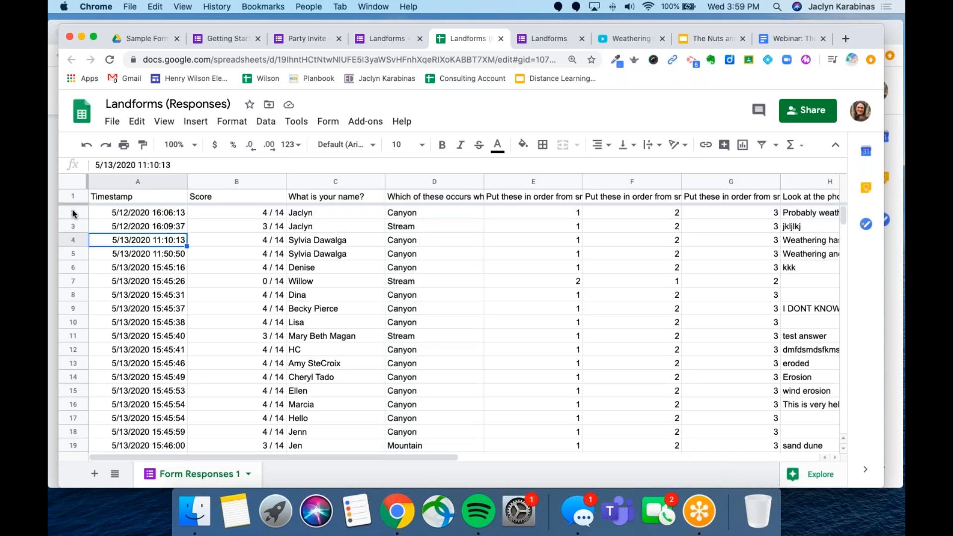
click(73, 212)
click(73, 228)
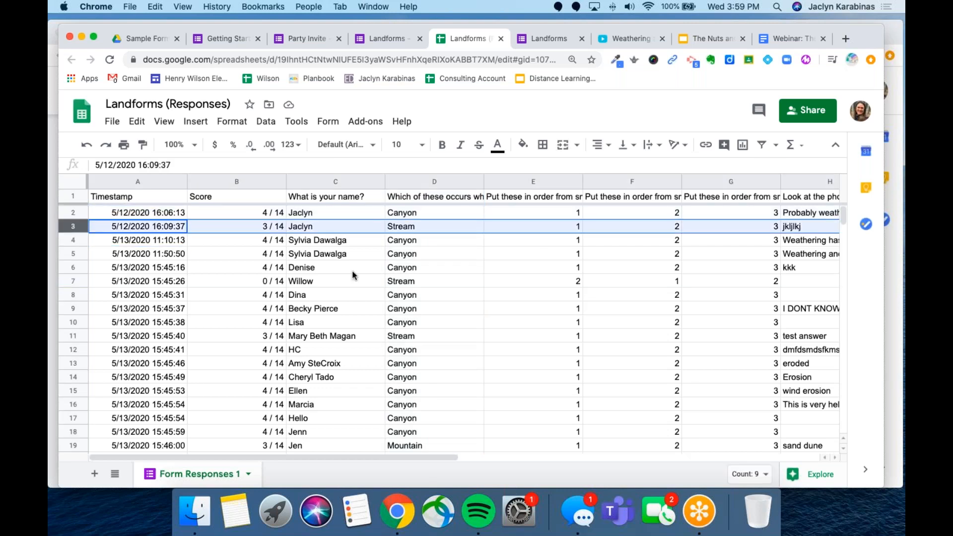
click(555, 294)
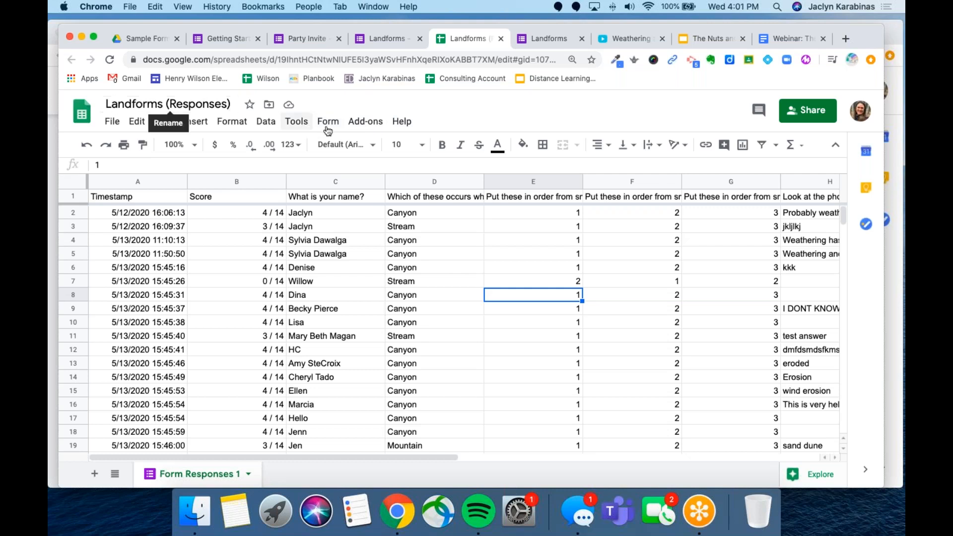
- Look over the spreadsheet's tools and formatting commands without applying any of them
click(288, 125)
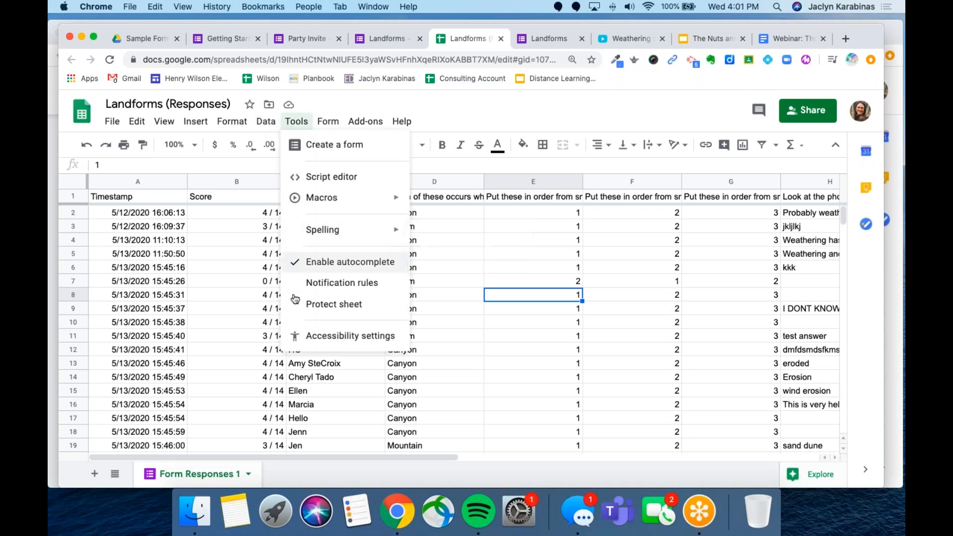
click(467, 107)
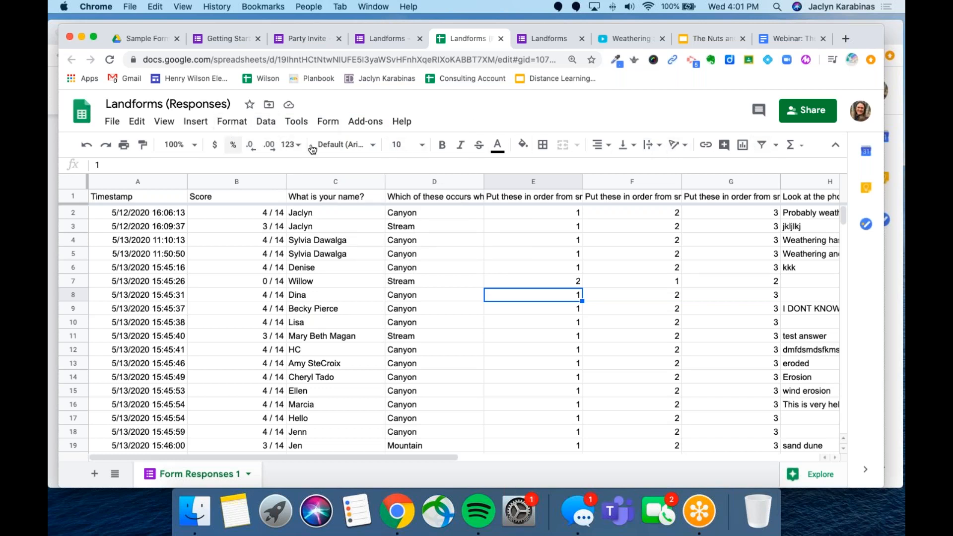
click(194, 122)
click(229, 124)
click(230, 123)
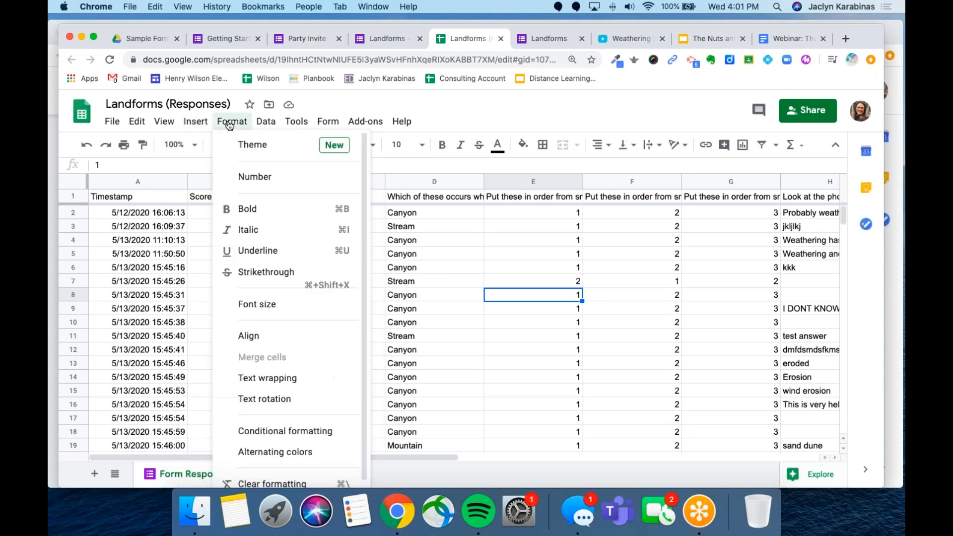
click(482, 110)
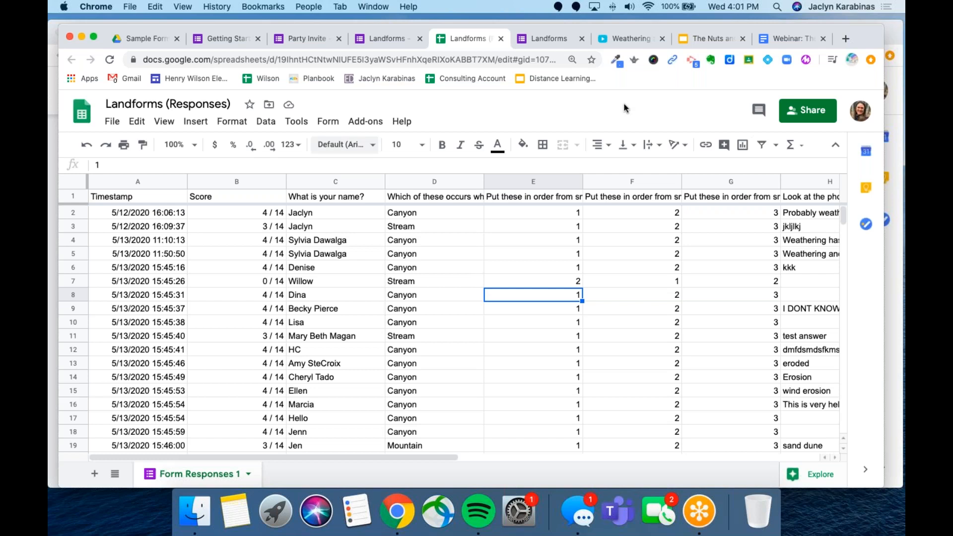
- Hide the spreadsheet's header, search its commands for "formula", dismiss the search and restore the header
click(836, 146)
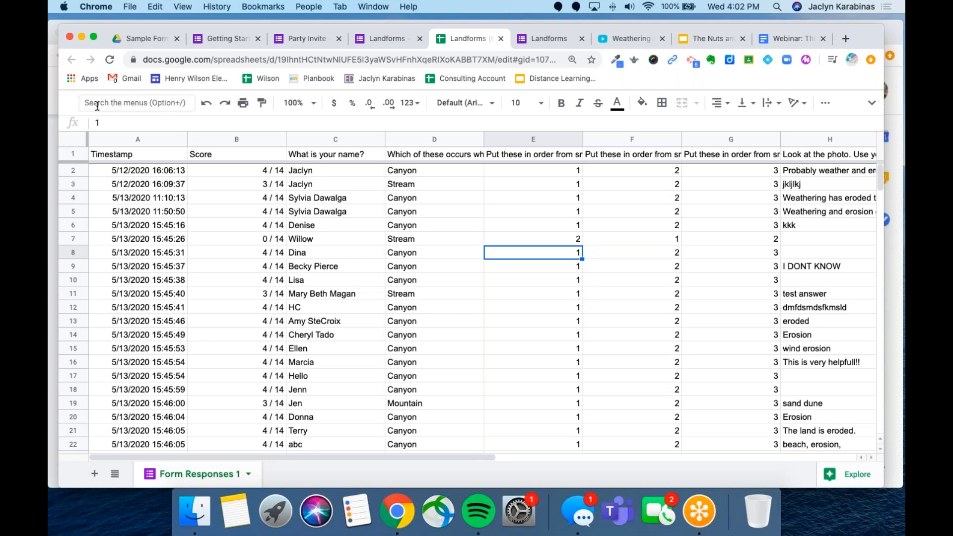
click(167, 105)
text(formula)
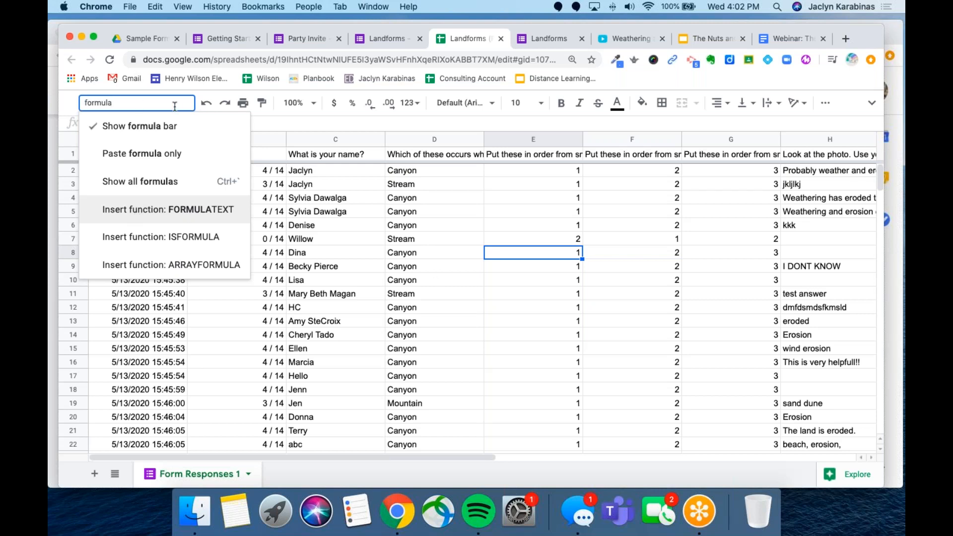
click(416, 302)
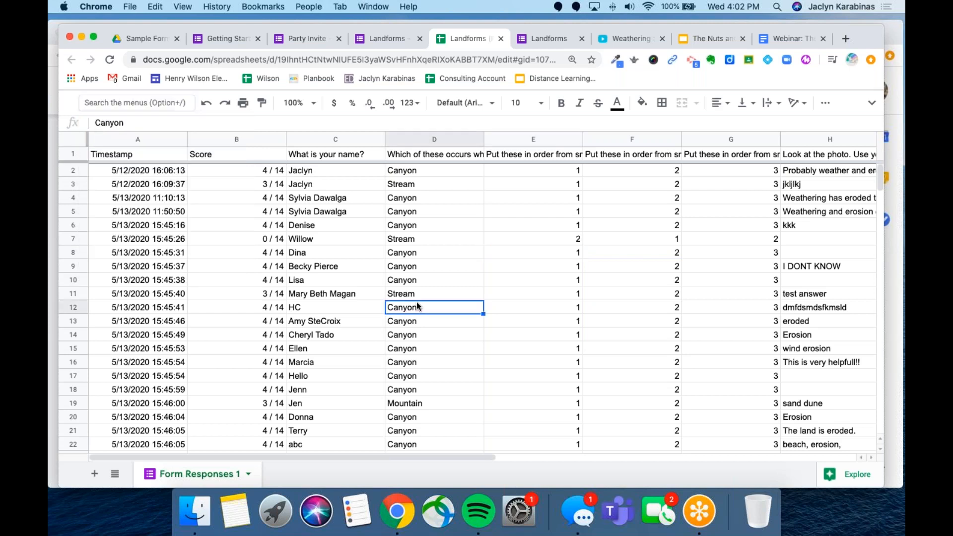
click(408, 185)
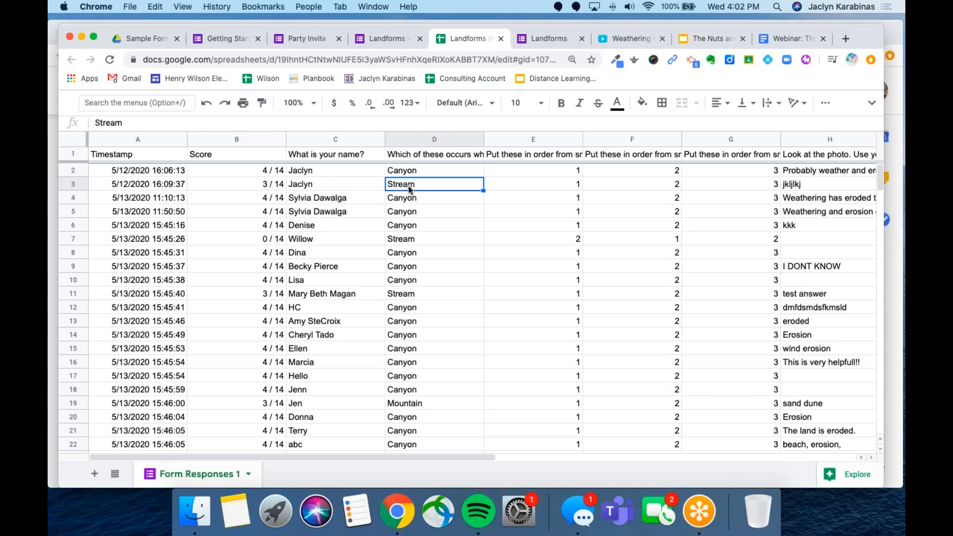
click(873, 103)
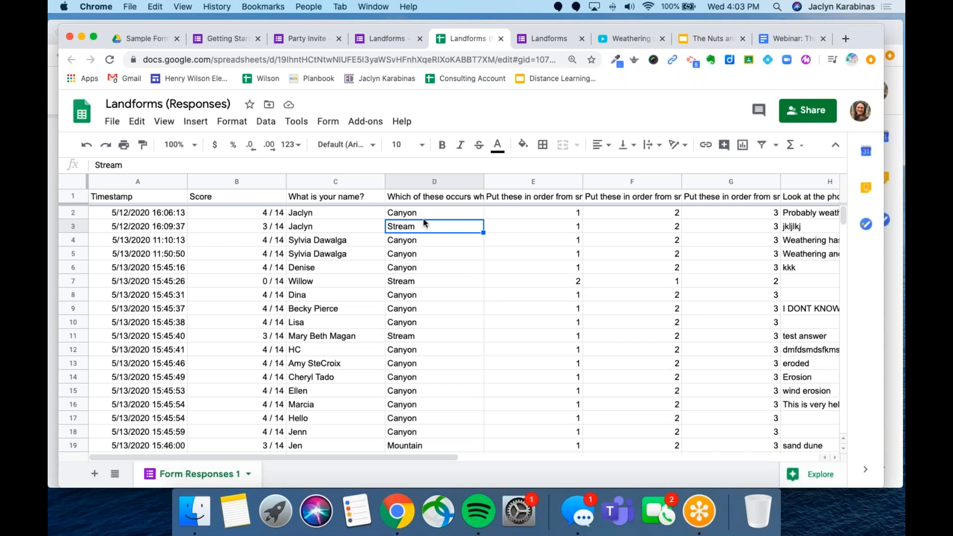
- Set the text wrapping of the entire response sheet to Clip, and select the first photo answer in H2
scroll(610, 223, right, 4)
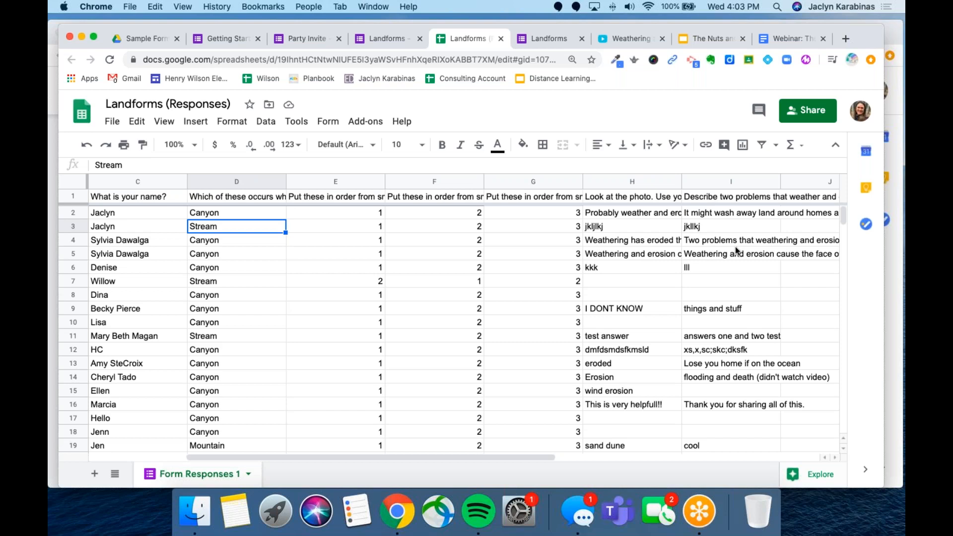
scroll(226, 334, left, 4)
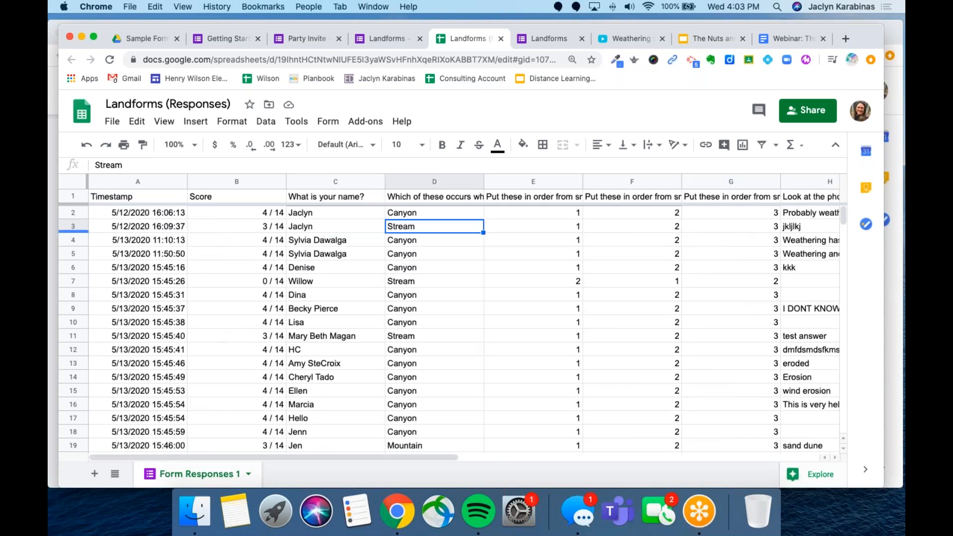
click(70, 181)
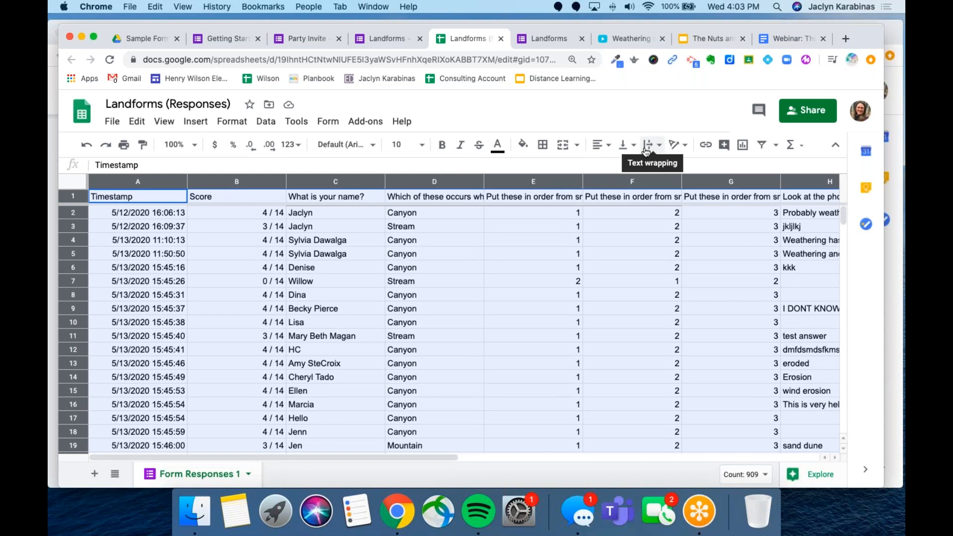
scroll(646, 152, up, 5)
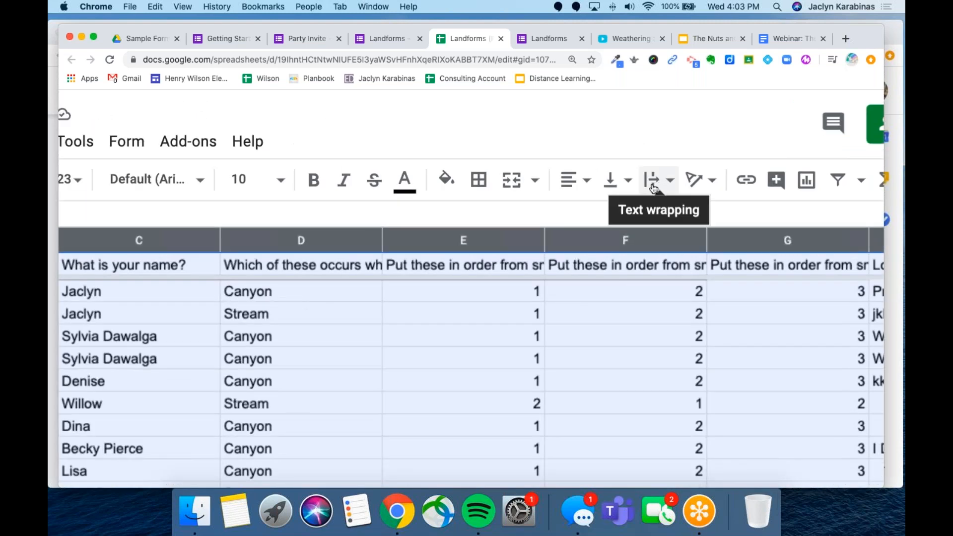
scroll(658, 188, down, 5)
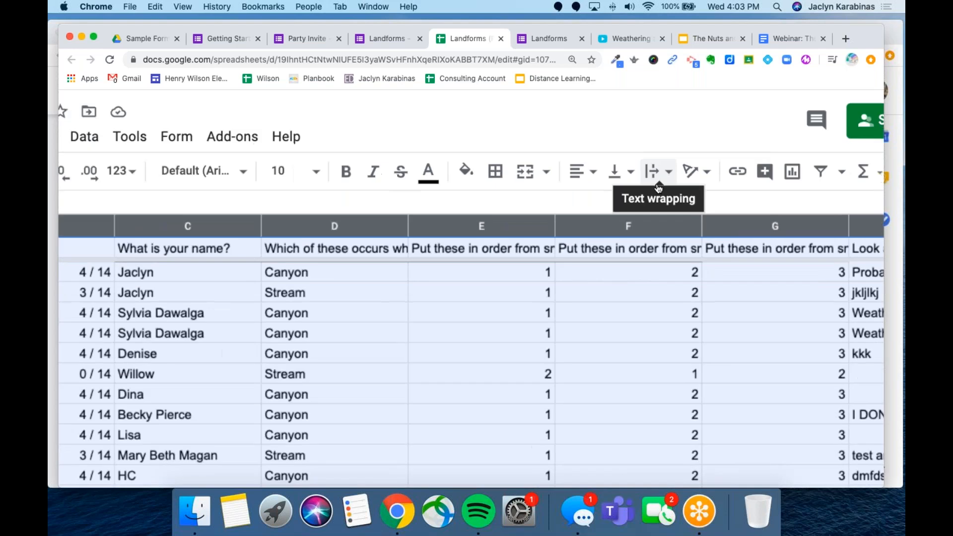
click(661, 148)
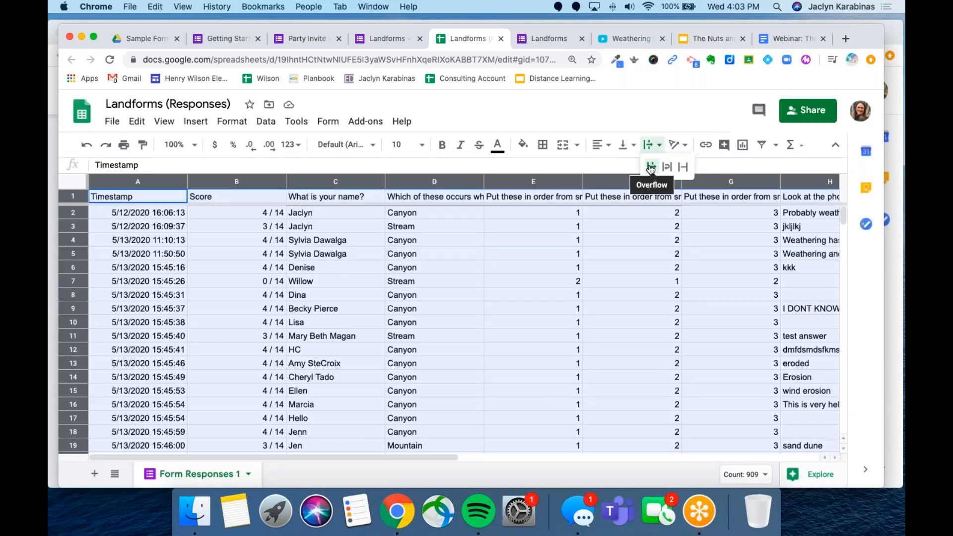
click(684, 168)
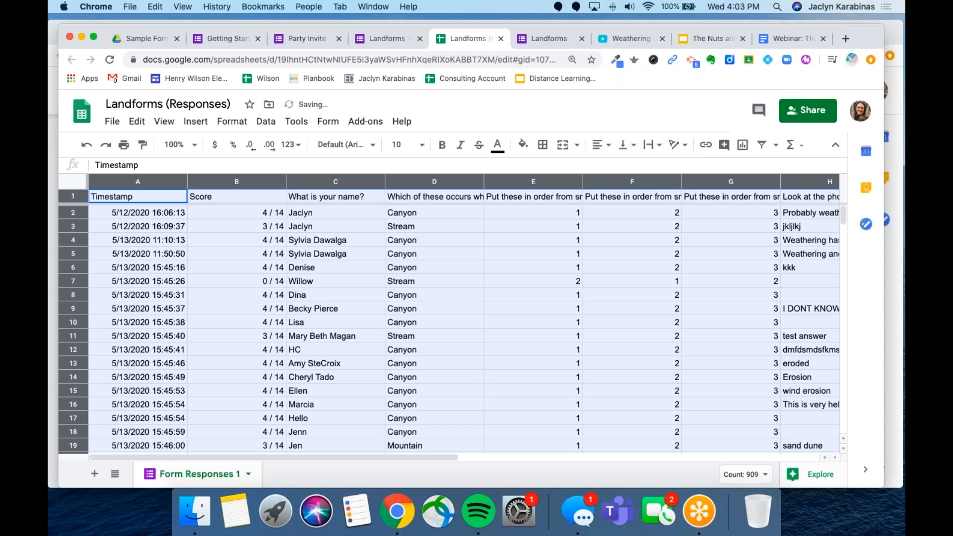
scroll(658, 278, right, 4)
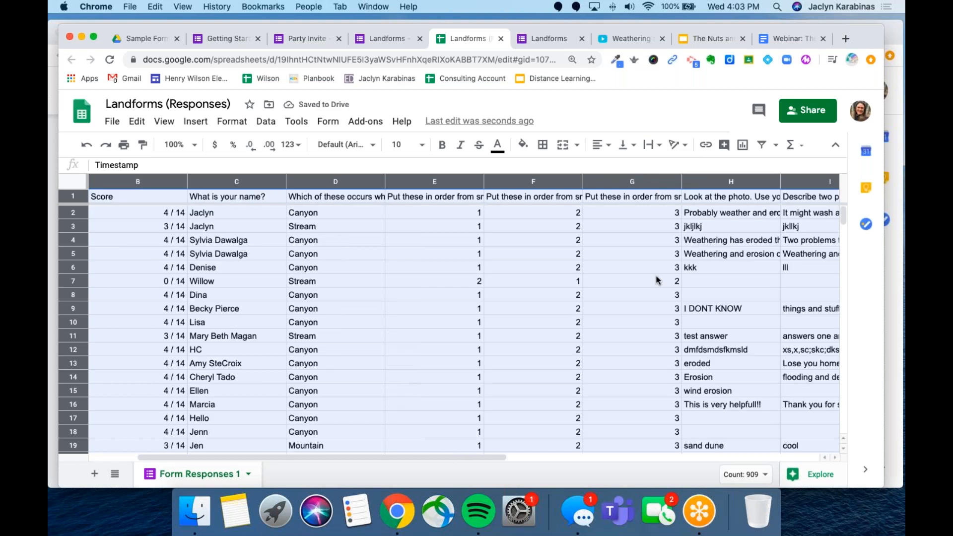
click(663, 216)
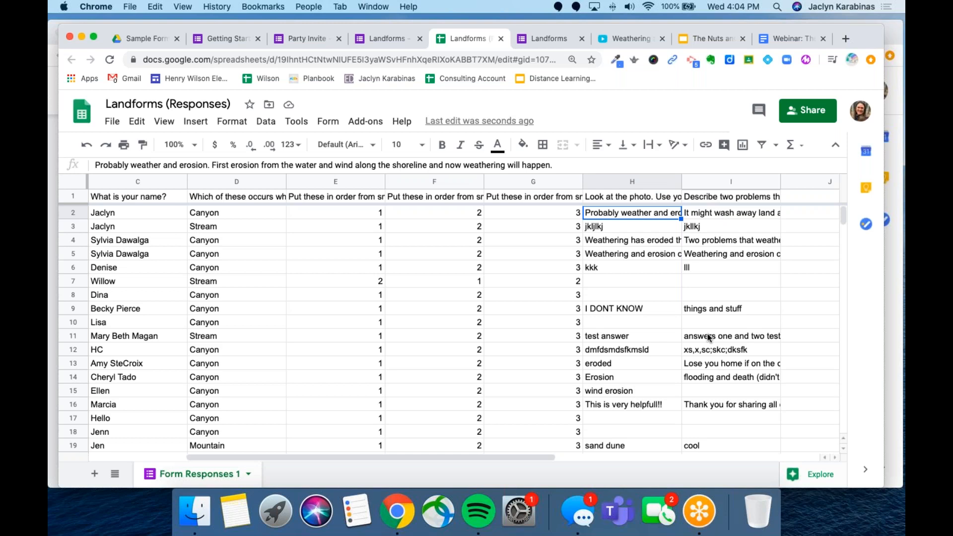
- Set the text wrapping of the two written-answer columns, H and I, to Wrap and look through the responses
scroll(708, 334, left, 2)
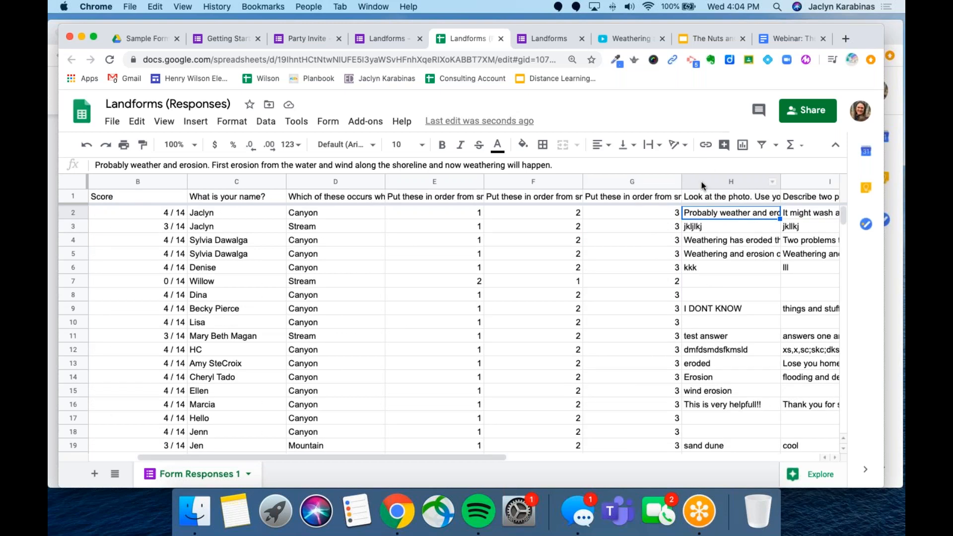
click(701, 185)
key(shift+Right)
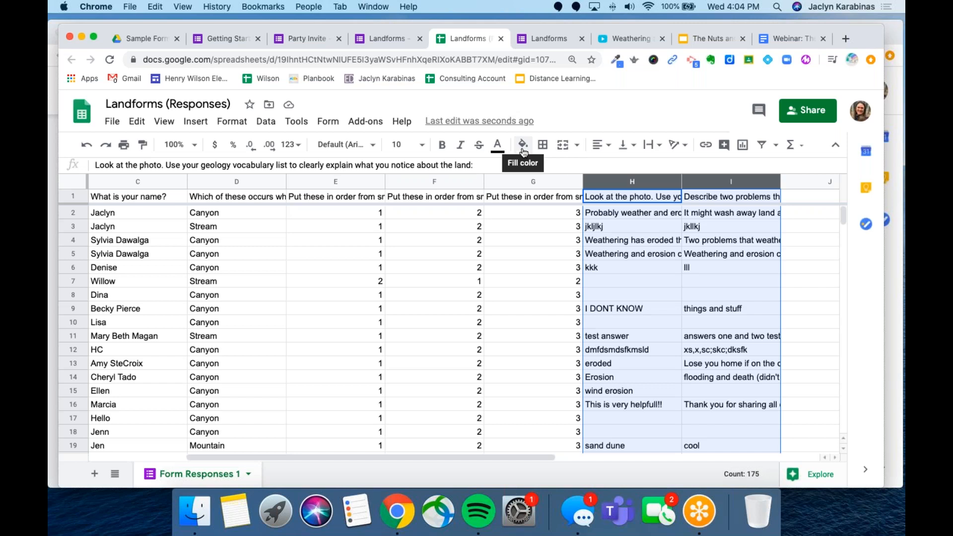
click(651, 145)
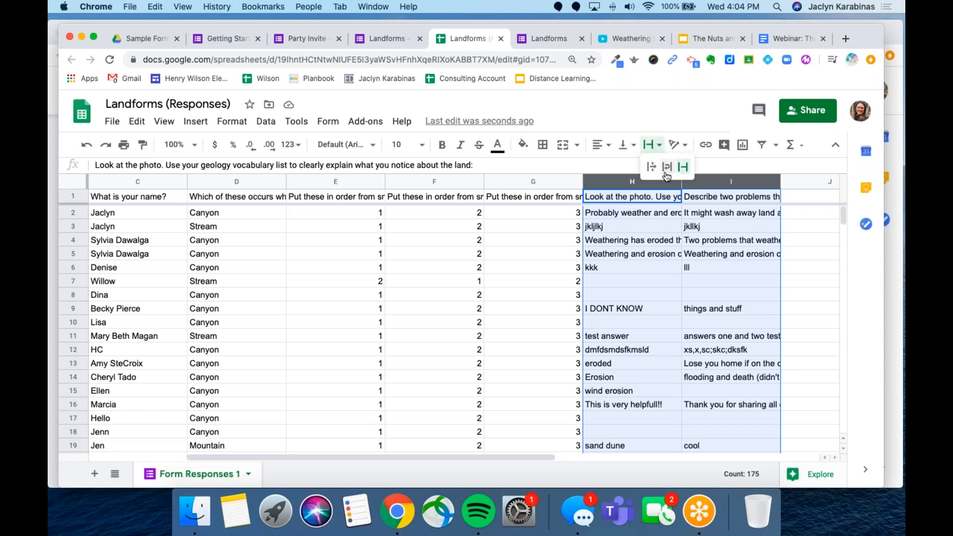
click(667, 166)
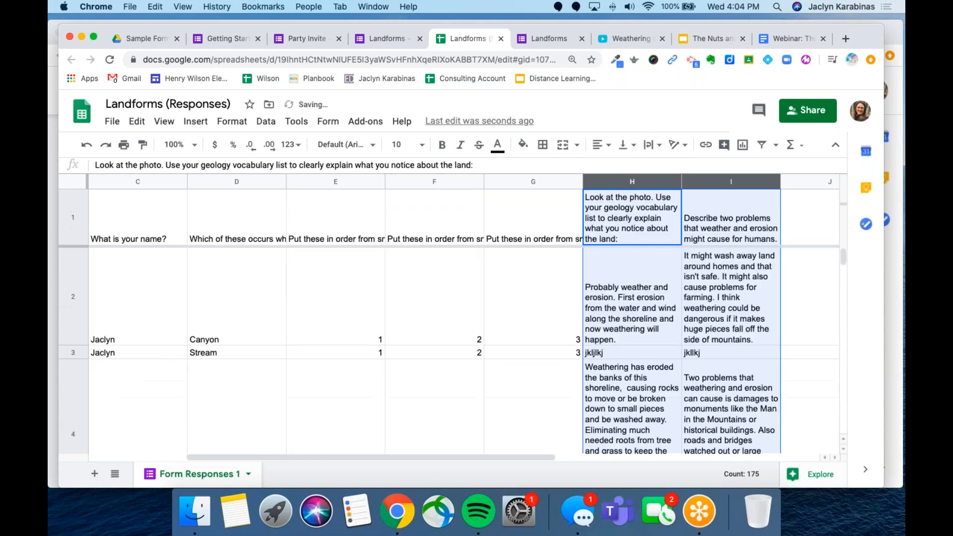
click(740, 320)
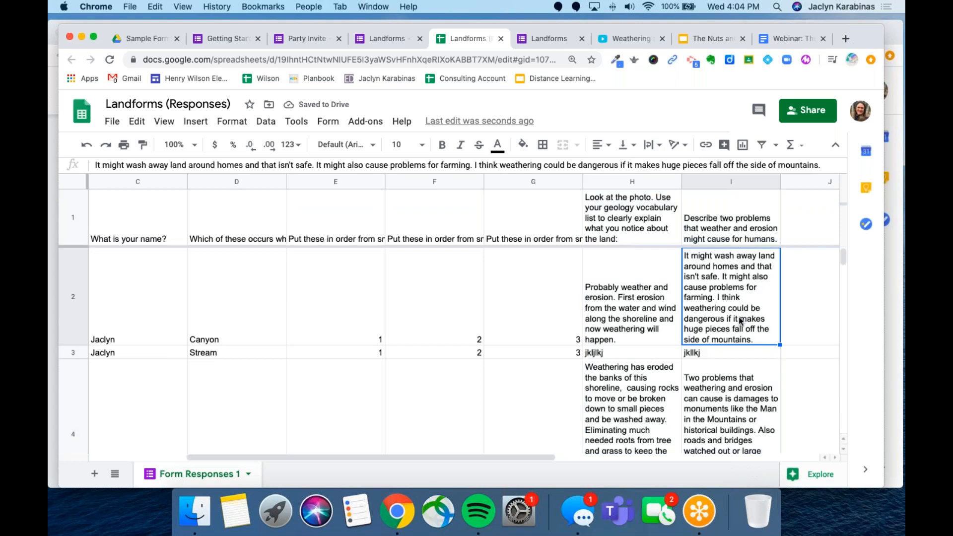
scroll(740, 321, down, 5)
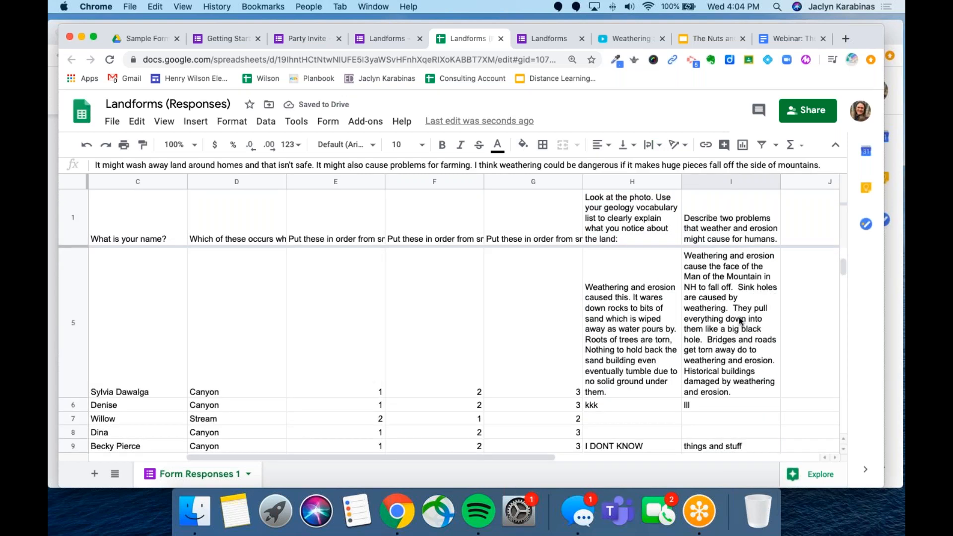
scroll(635, 279, up, 5)
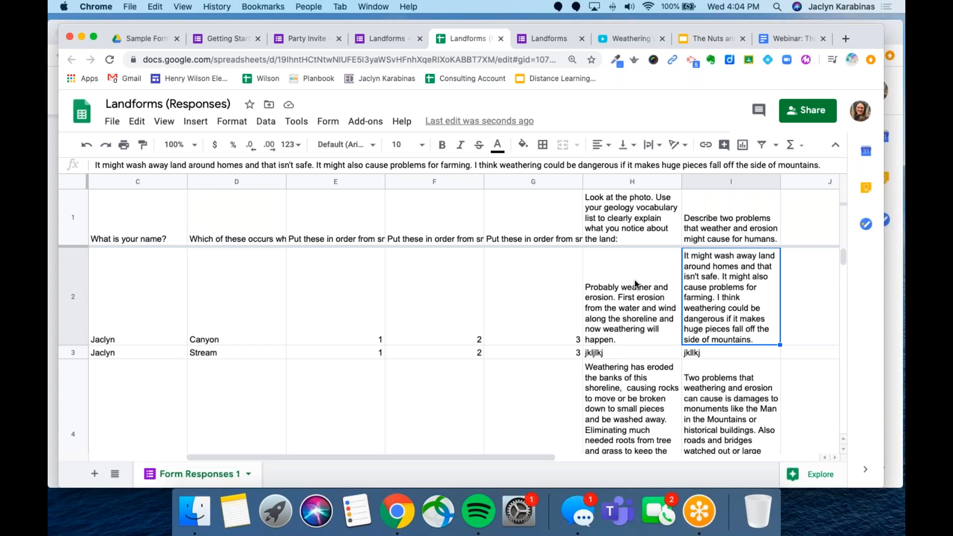
click(667, 160)
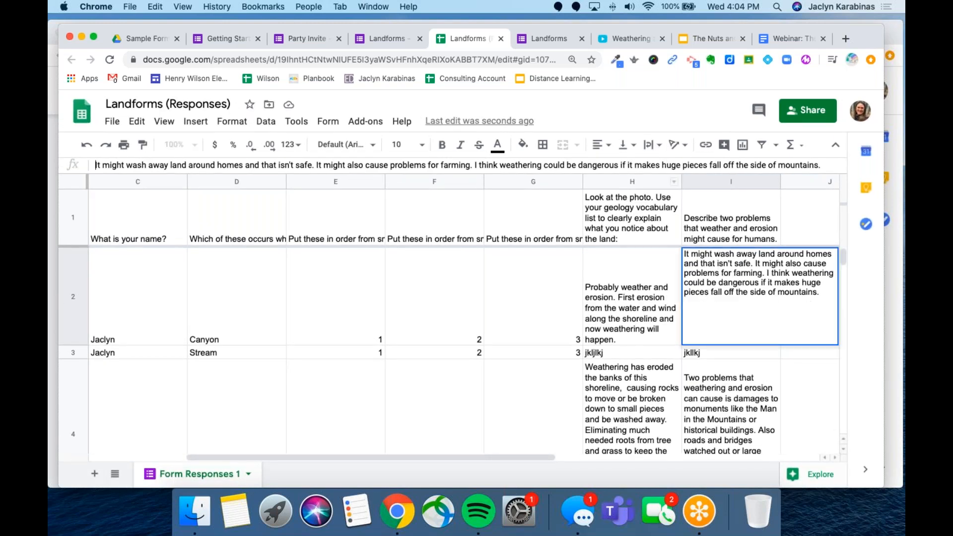
click(699, 181)
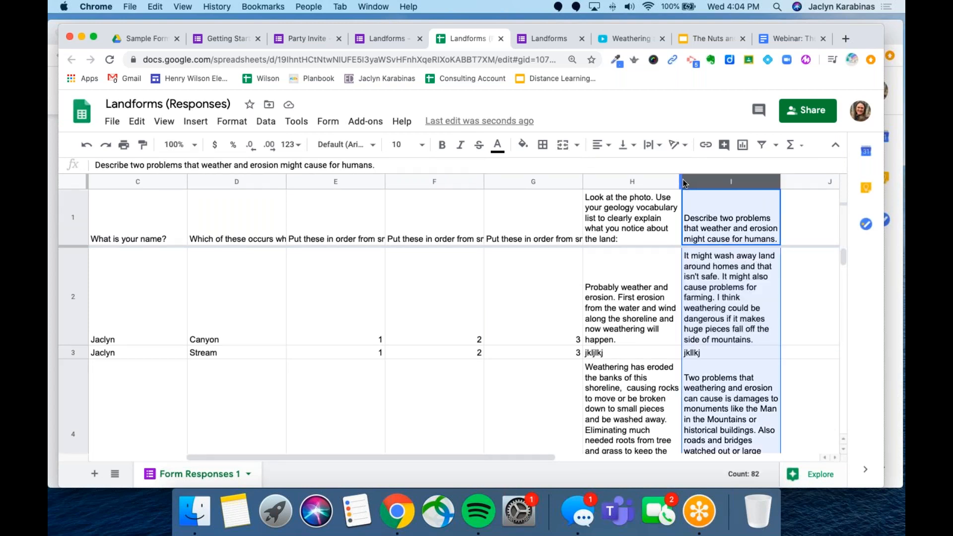
click(652, 161)
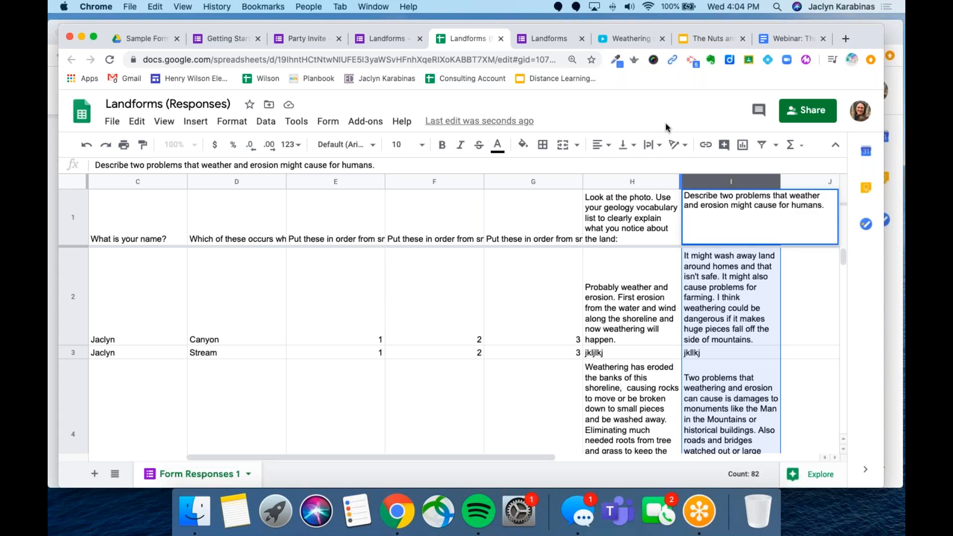
click(691, 267)
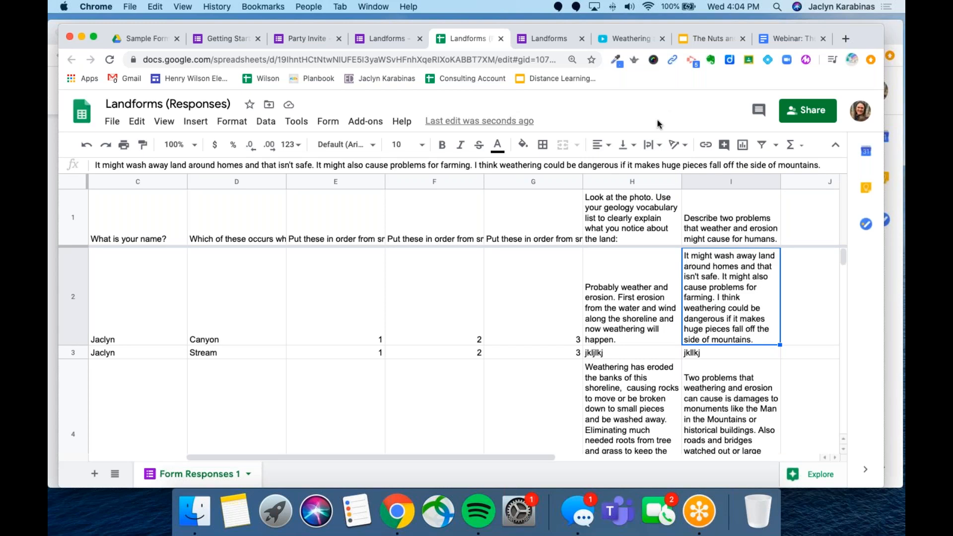
click(624, 146)
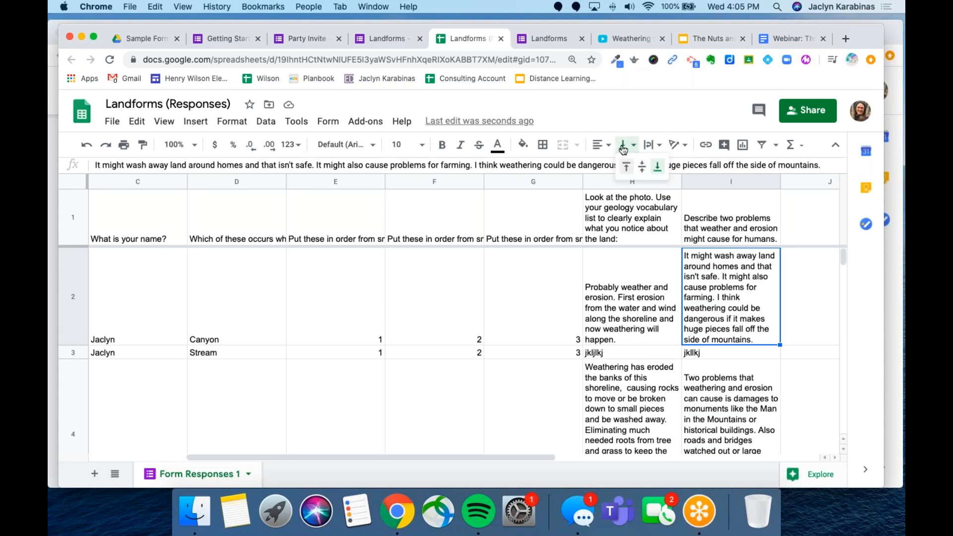
click(662, 119)
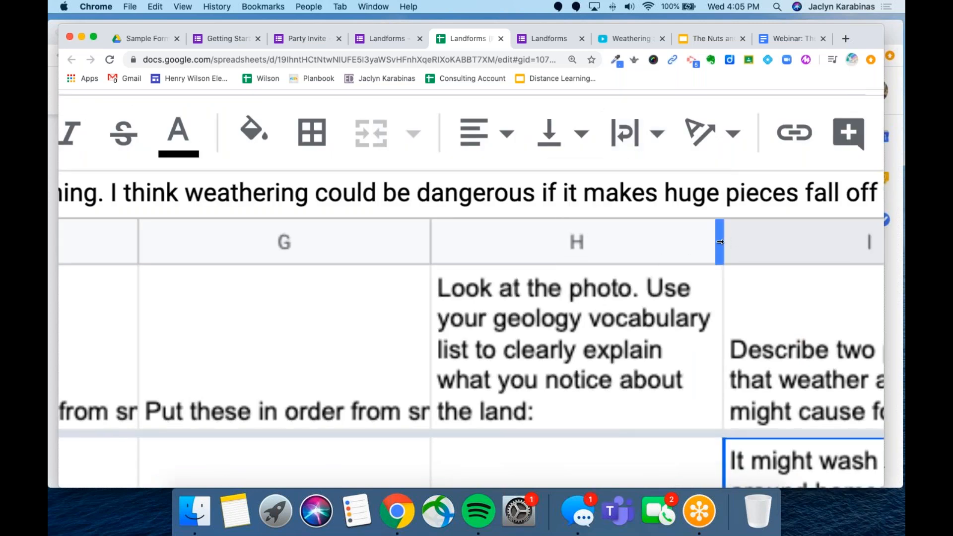
- Widen column H slightly and increase the height of header row 1
mouse_move(722, 243)
mouse_down()
mouse_move(794, 242)
mouse_move(619, 242)
mouse_move(815, 242)
mouse_move(641, 242)
mouse_move(776, 242)
mouse_move(739, 247)
mouse_up()
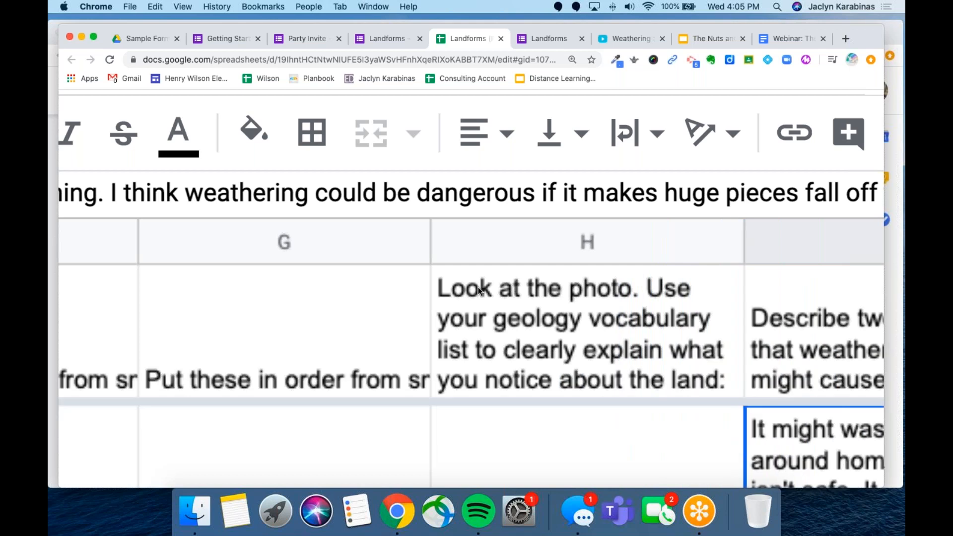
scroll(478, 287, left, 5)
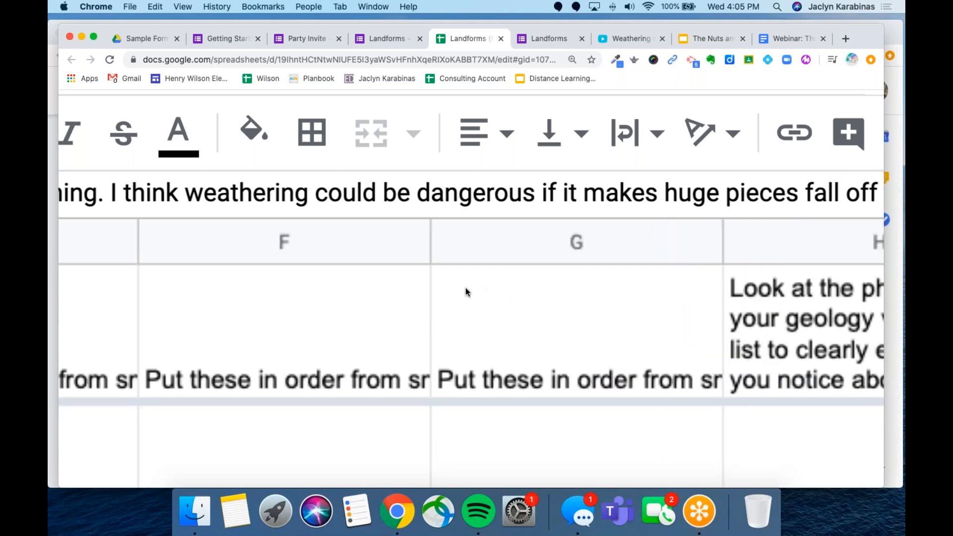
right_click(646, 395)
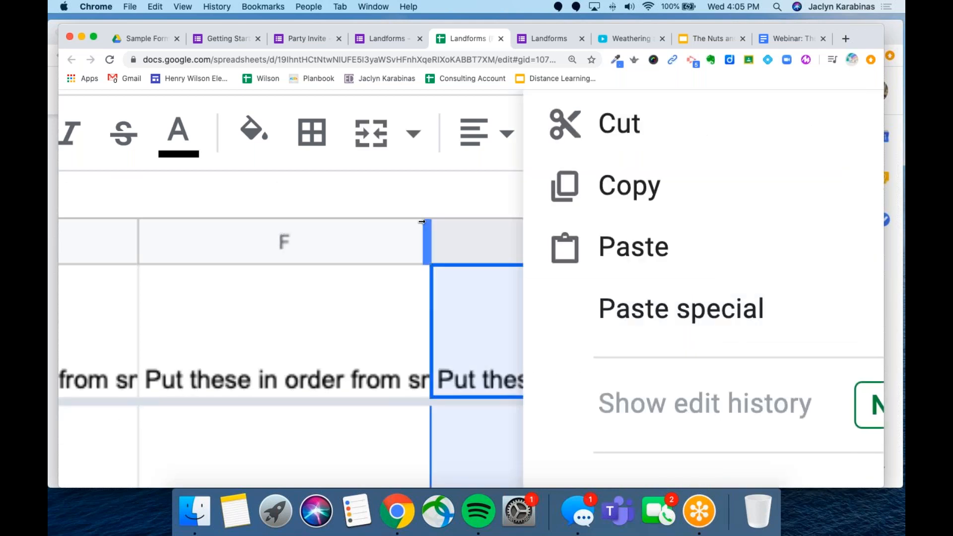
click(420, 187)
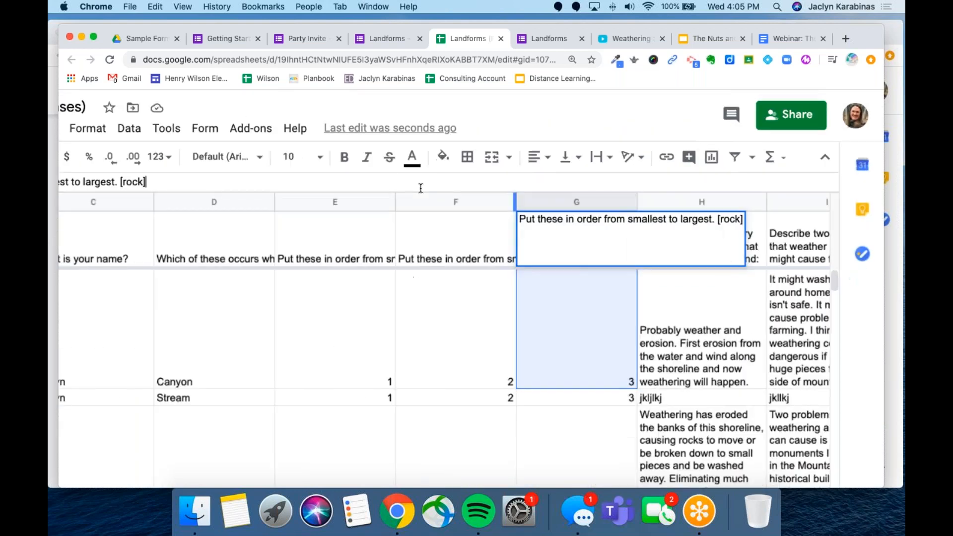
drag(73, 232, 69, 260)
click(441, 313)
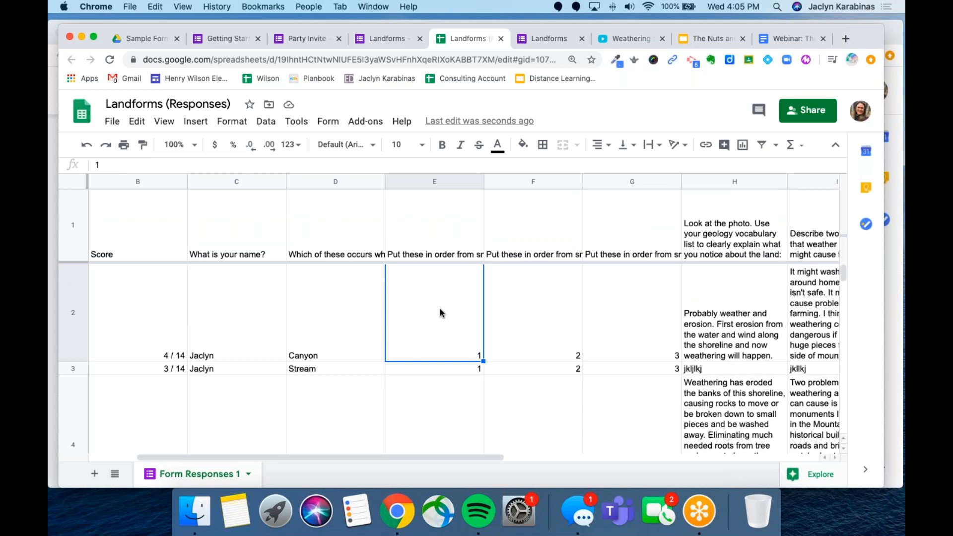
- Unfreeze the header row so that it scrolls with the responses
click(532, 286)
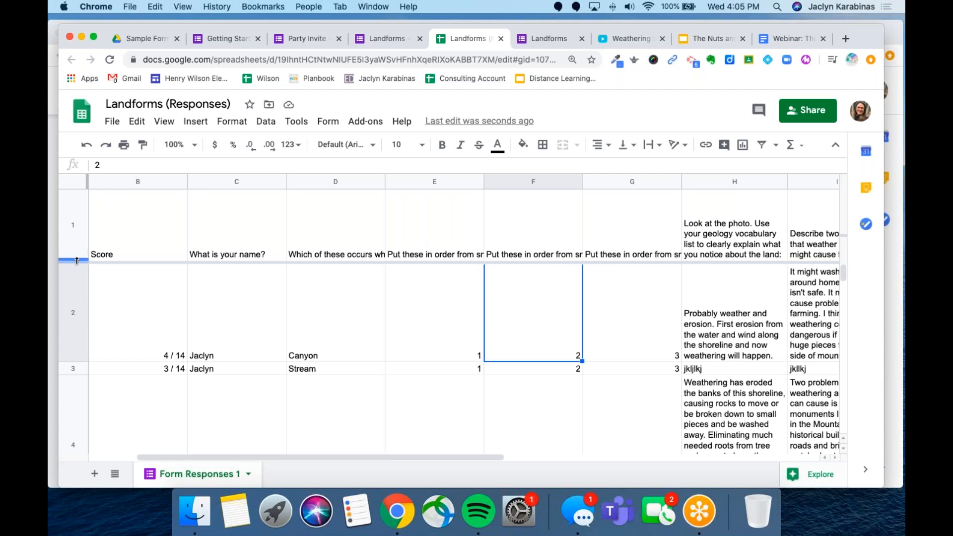
drag(79, 256, 86, 216)
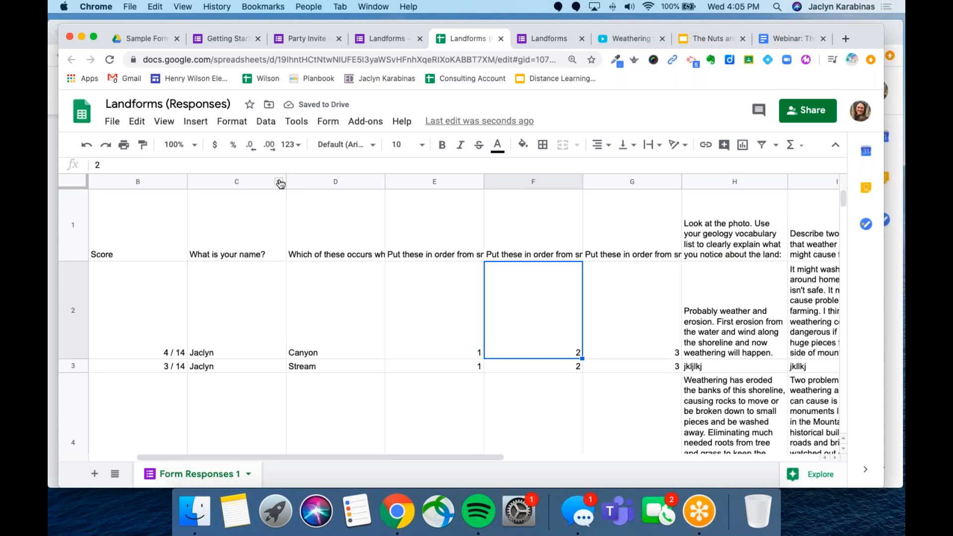
click(410, 306)
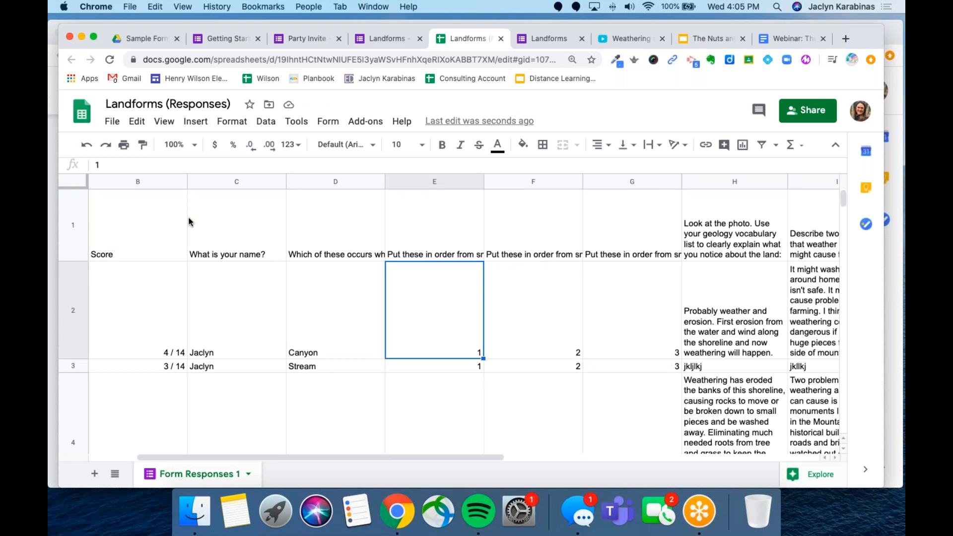
- Fill the whole header row with light red
click(77, 226)
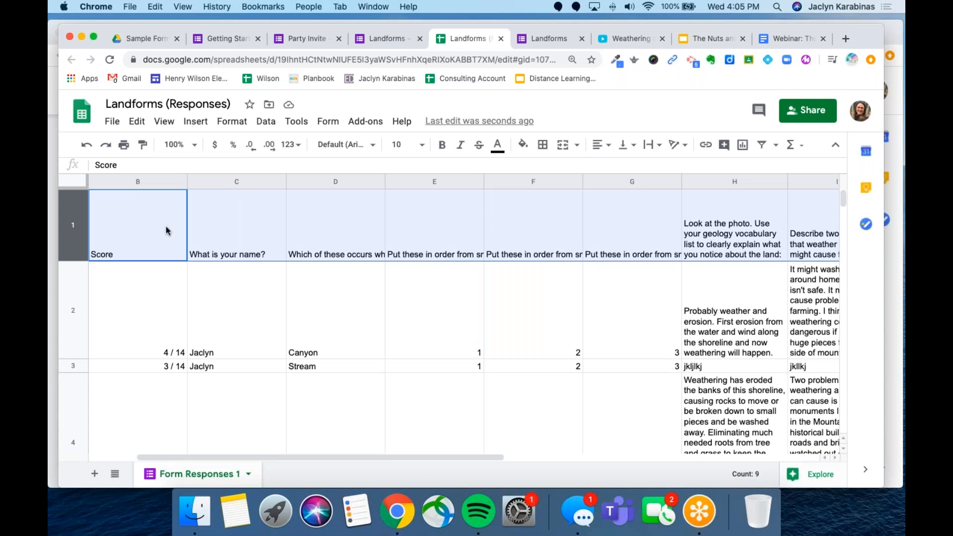
click(524, 145)
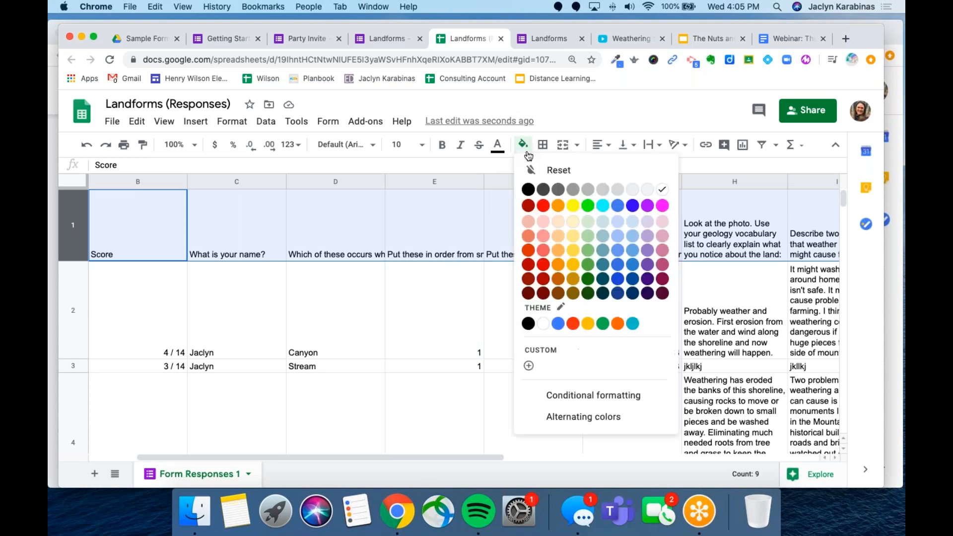
click(544, 236)
click(405, 319)
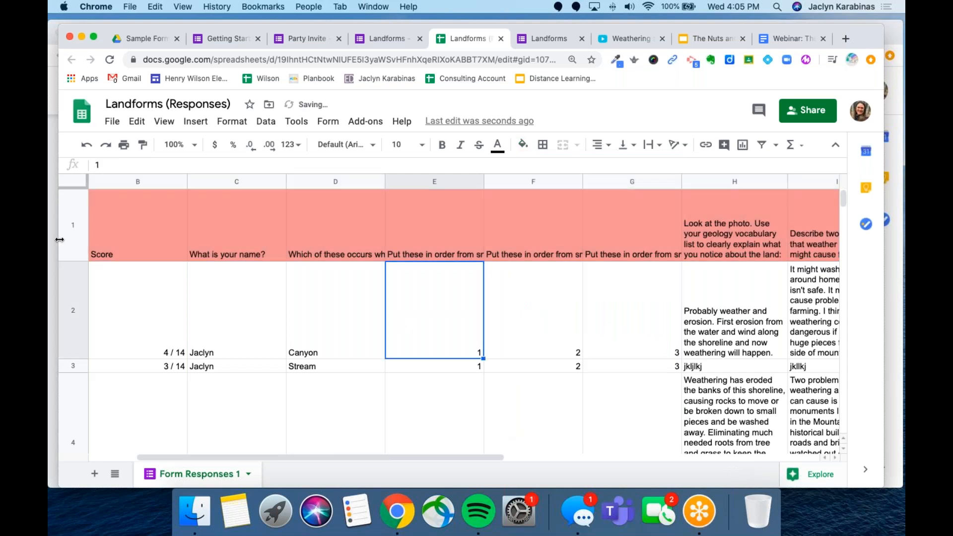
- Center the header row's text horizontally and align it vertically to the middle
click(74, 243)
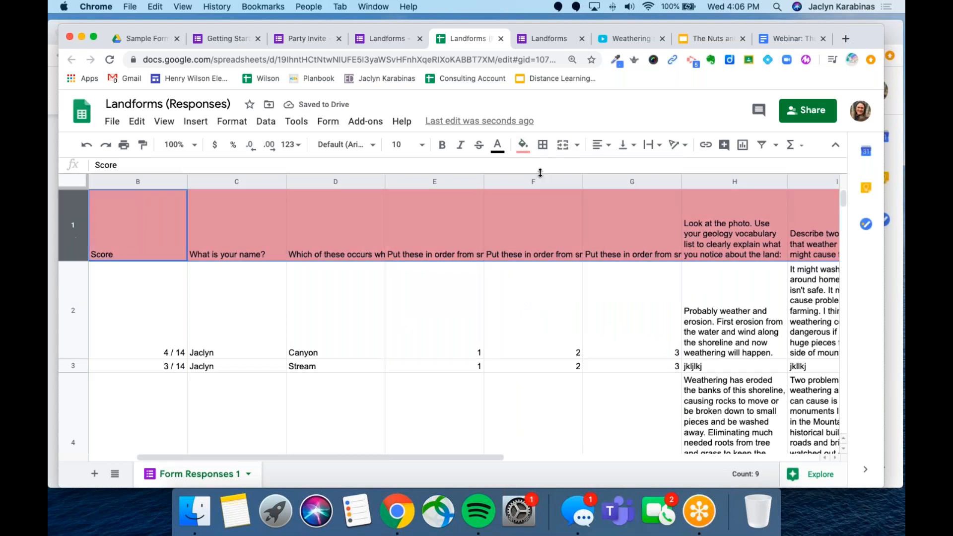
click(610, 151)
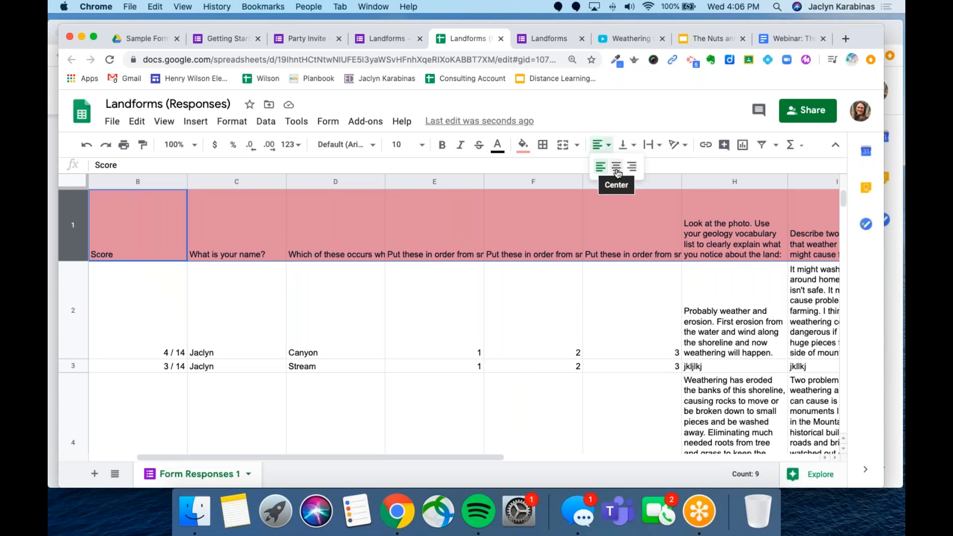
click(617, 168)
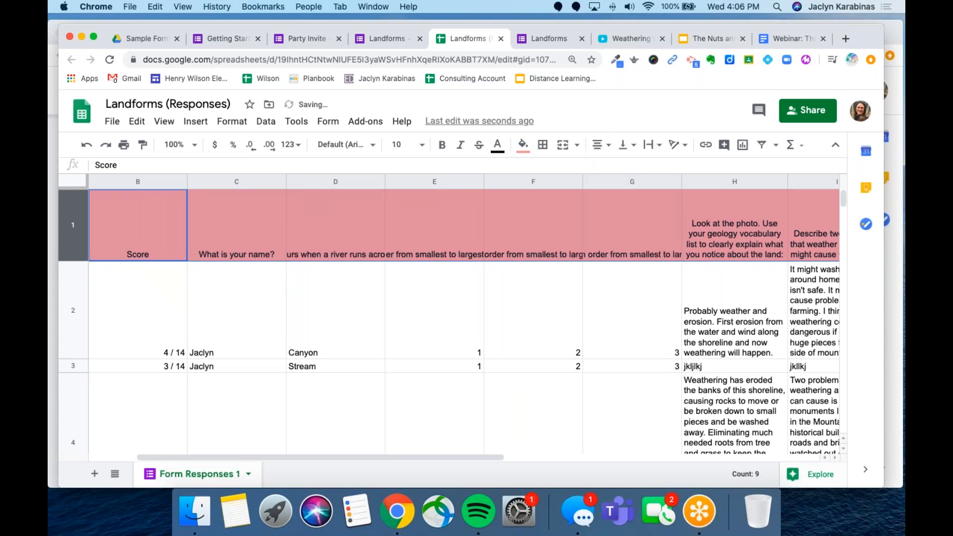
click(632, 151)
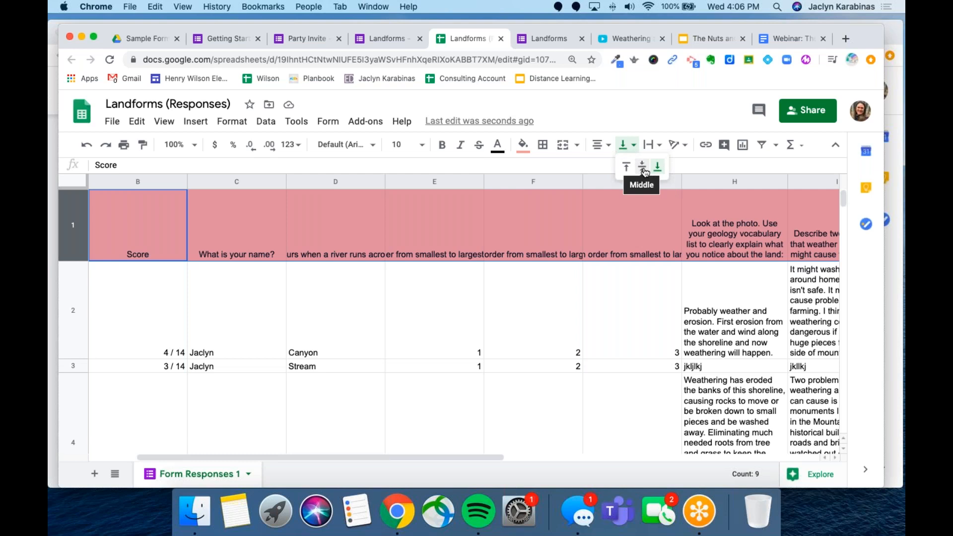
click(643, 169)
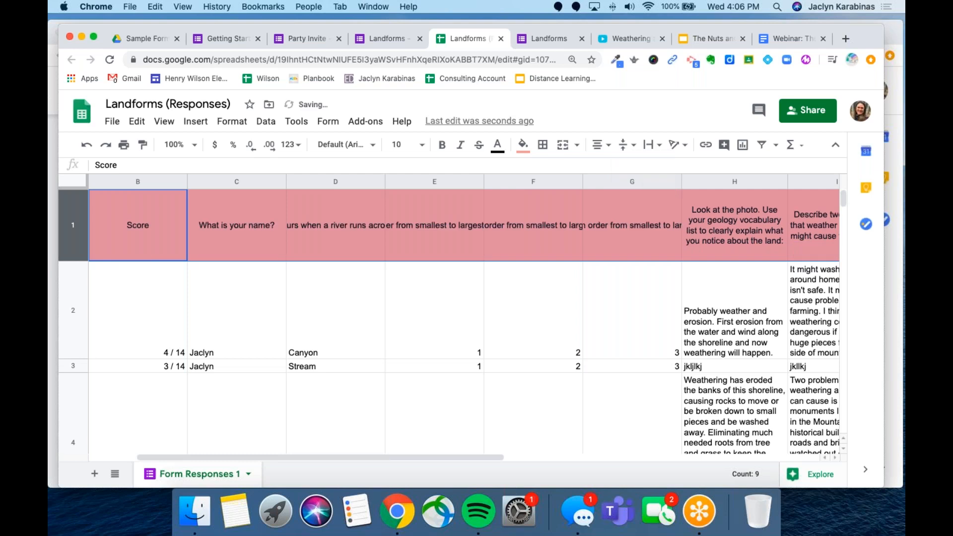
click(517, 249)
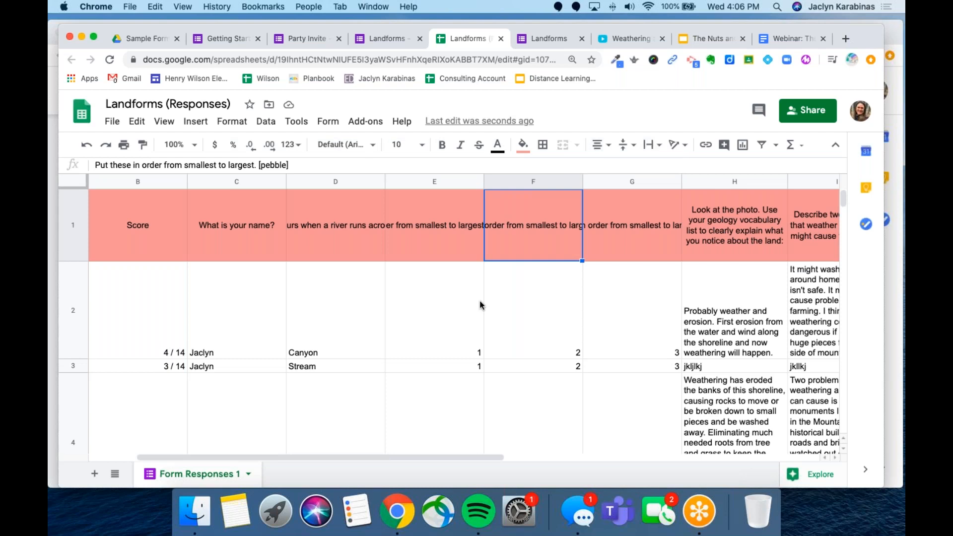
- Make the "What is your name?" header in cell C1 bold
click(225, 240)
key(cmd+b)
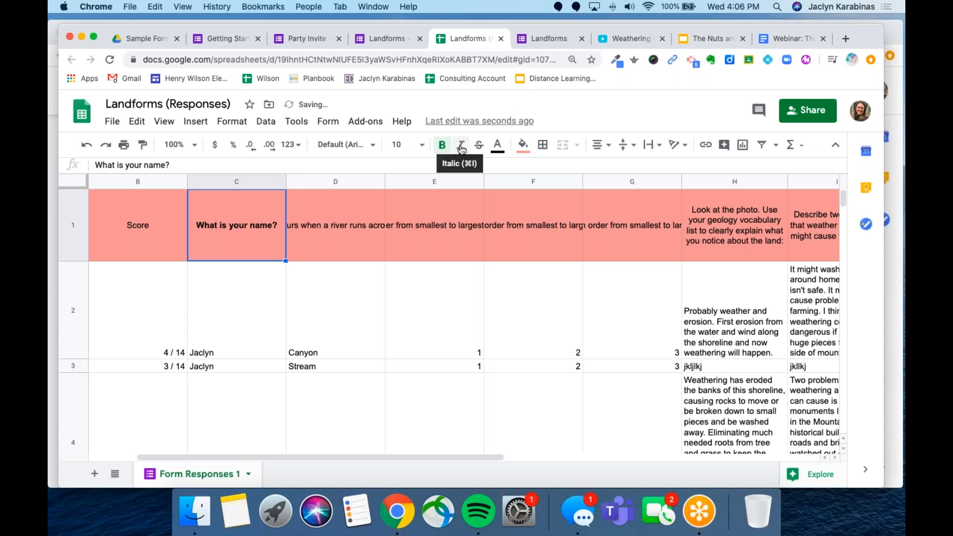
click(345, 145)
click(344, 147)
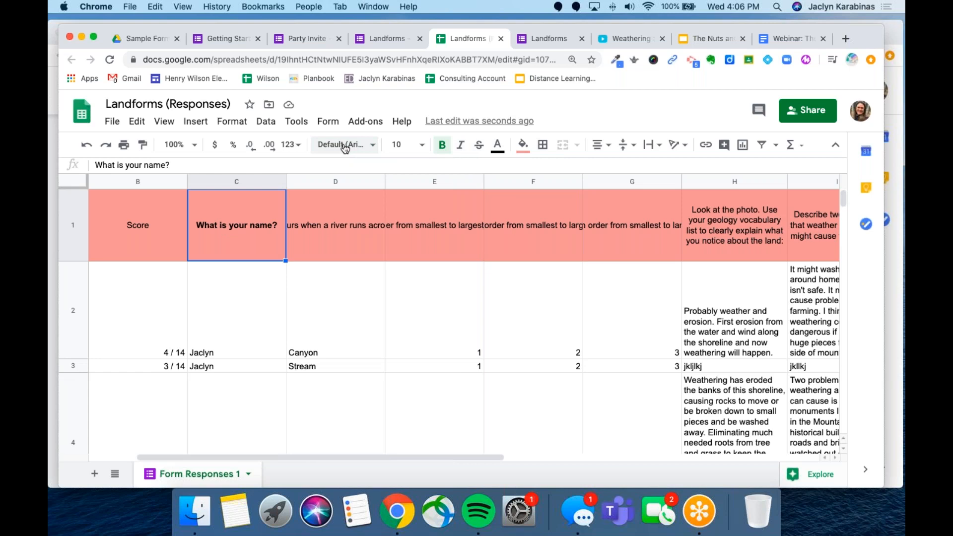
click(361, 327)
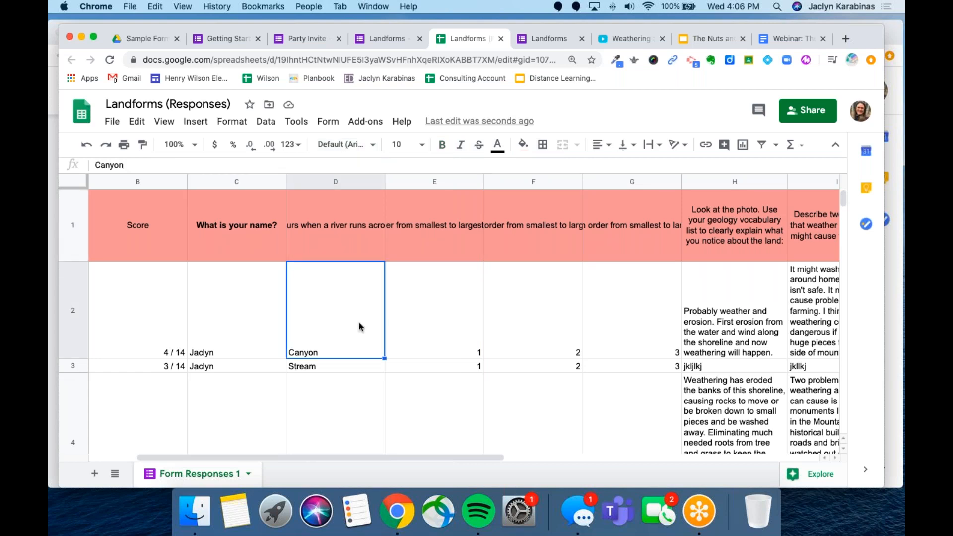
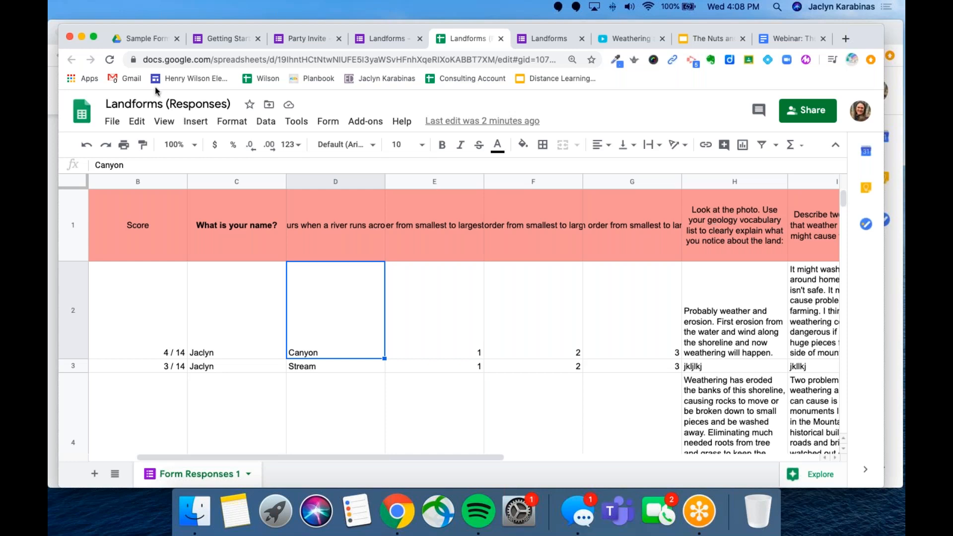
- Look at the response options in the Landforms form and return to the Landforms (Responses) spreadsheet
click(140, 108)
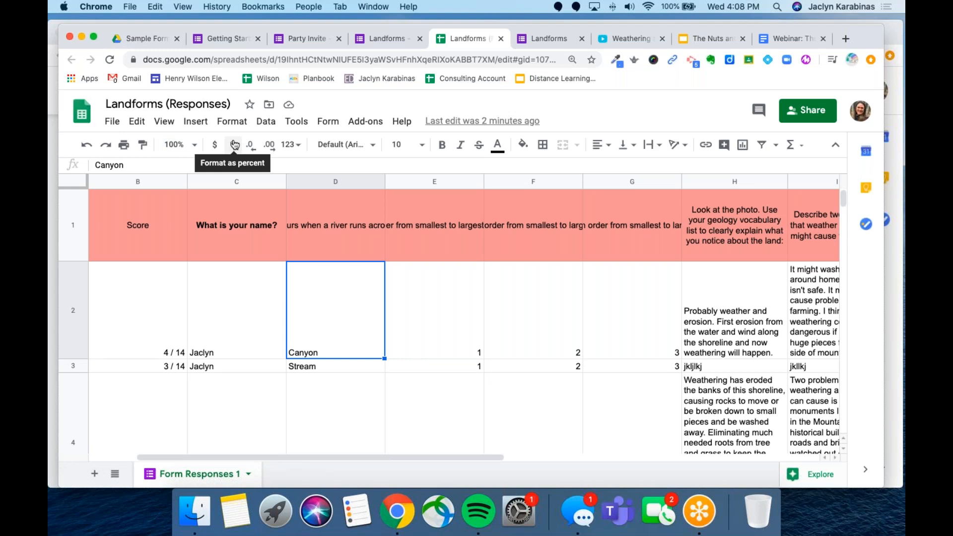
click(371, 40)
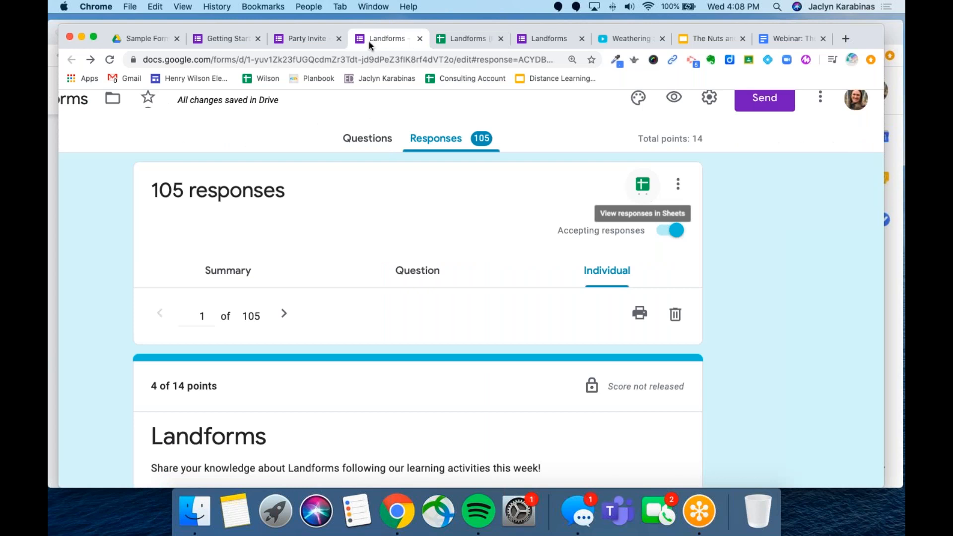
click(678, 184)
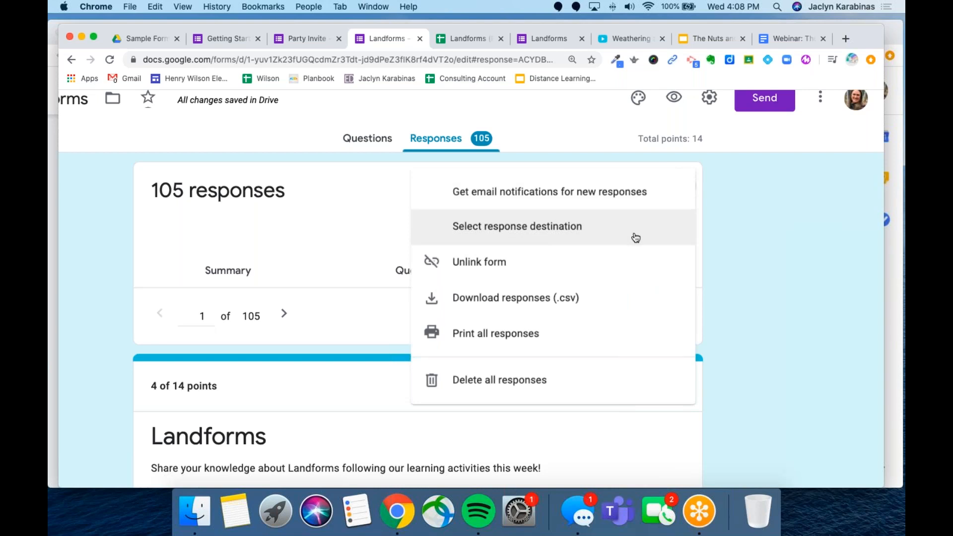
click(768, 474)
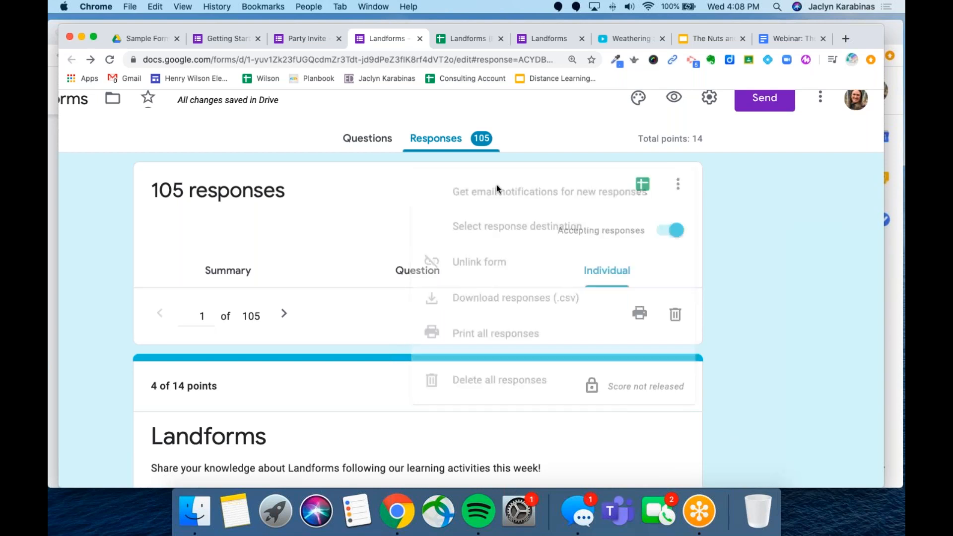
click(464, 38)
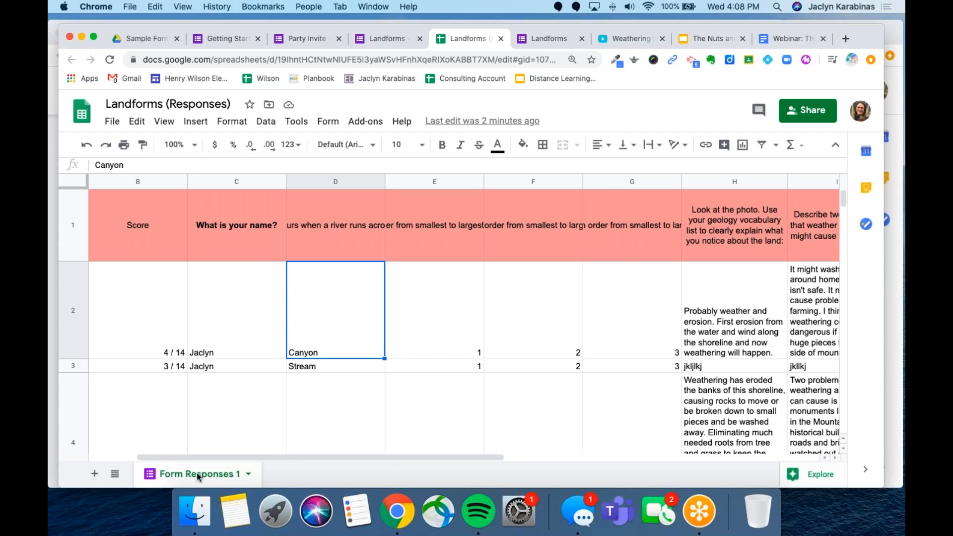
- Rename the Form Responses 1 sheet as Landforms
click(249, 475)
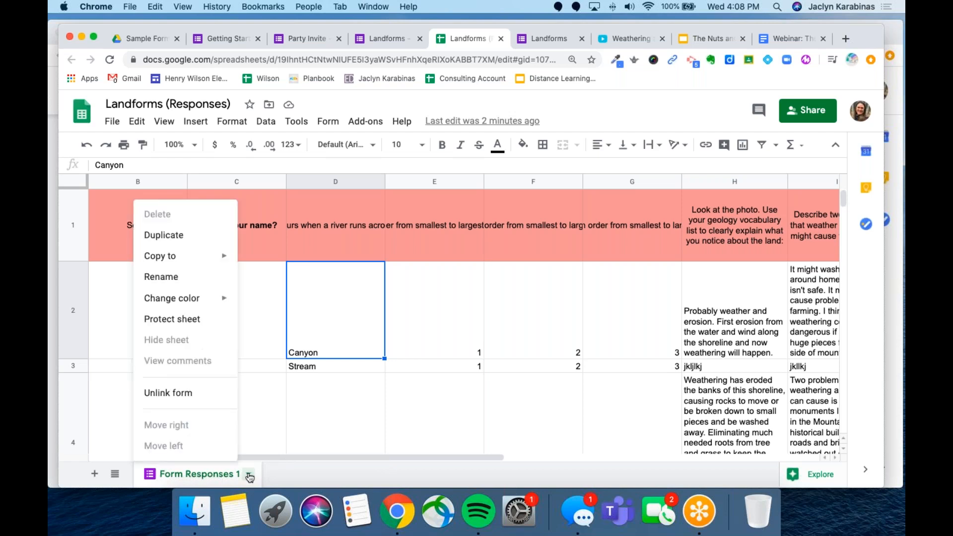
click(249, 477)
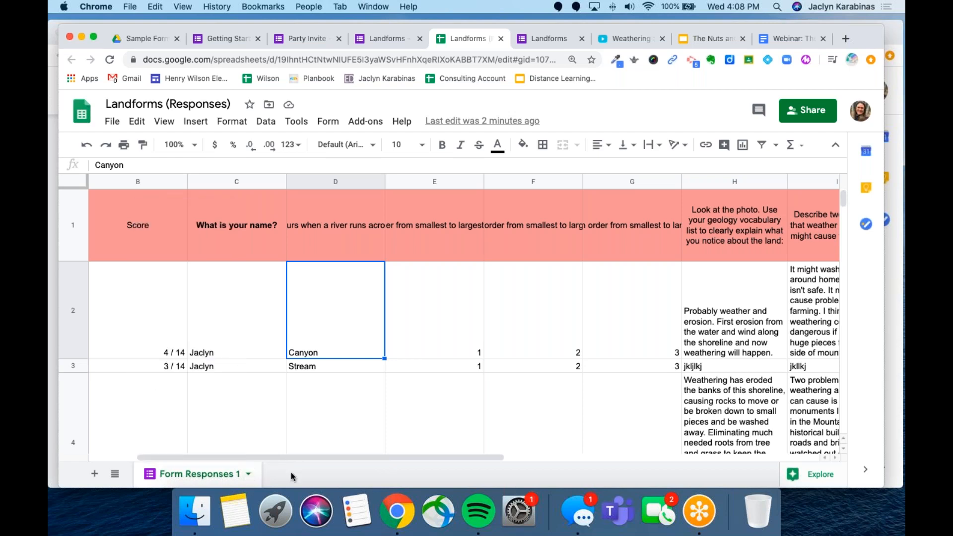
click(249, 476)
click(184, 277)
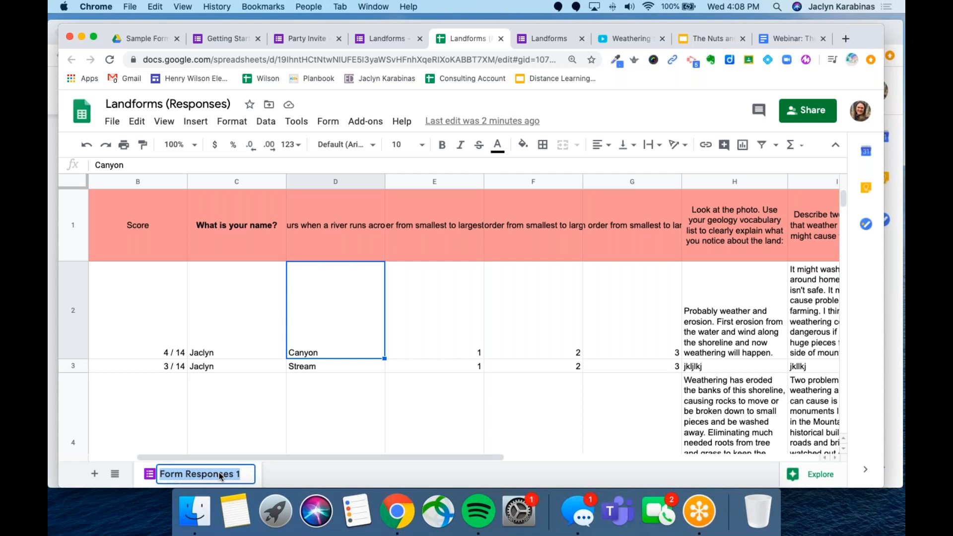
text(Landforms)
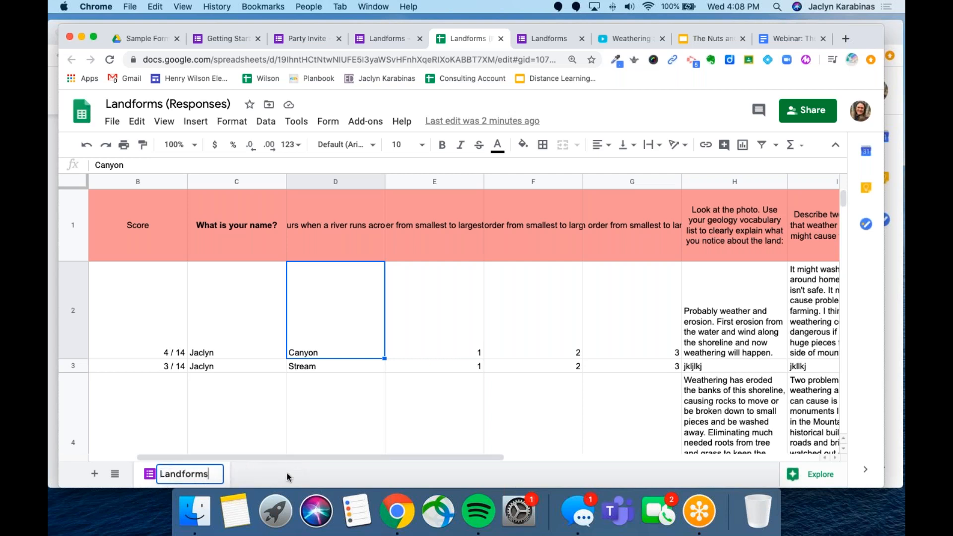
key(Return)
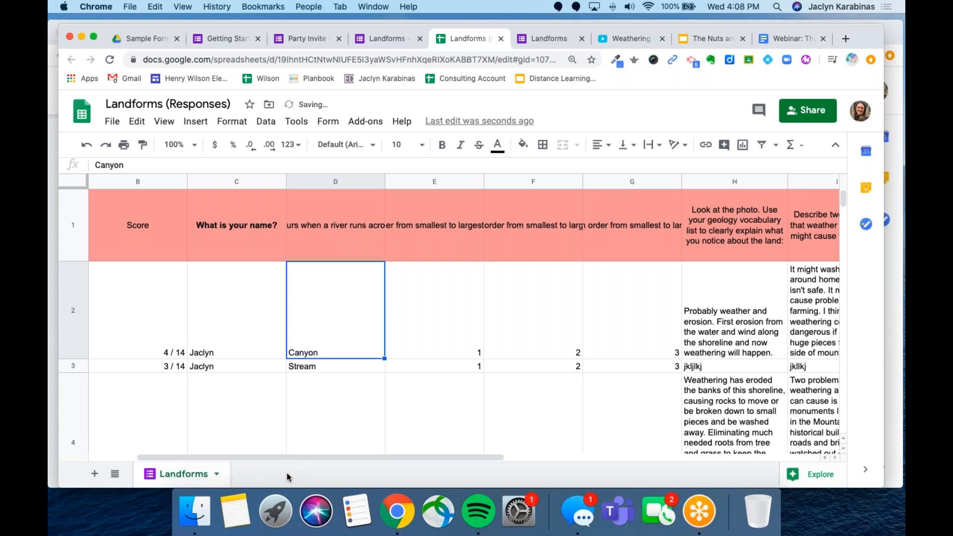
- Change the Landforms sheet's tab color to blue
click(217, 475)
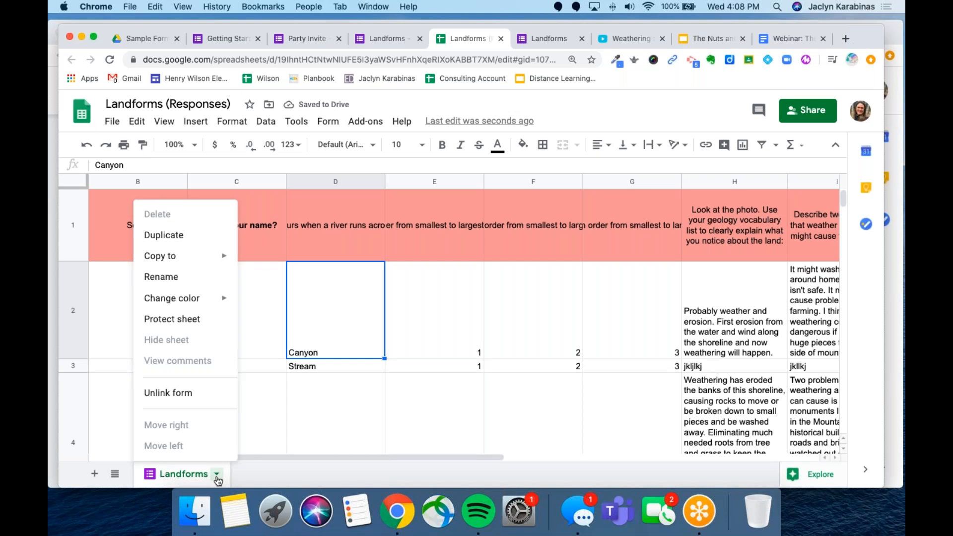
mouse_move(172, 297)
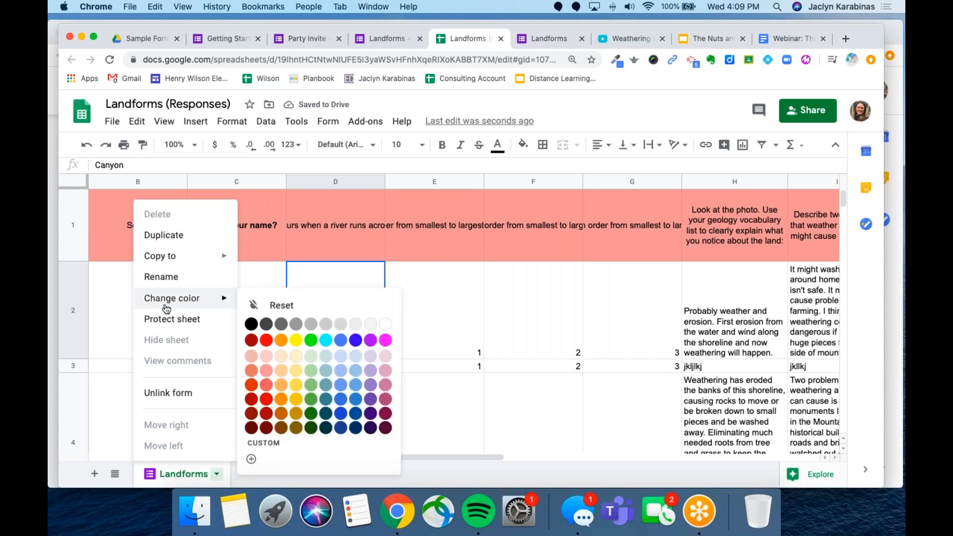
click(357, 343)
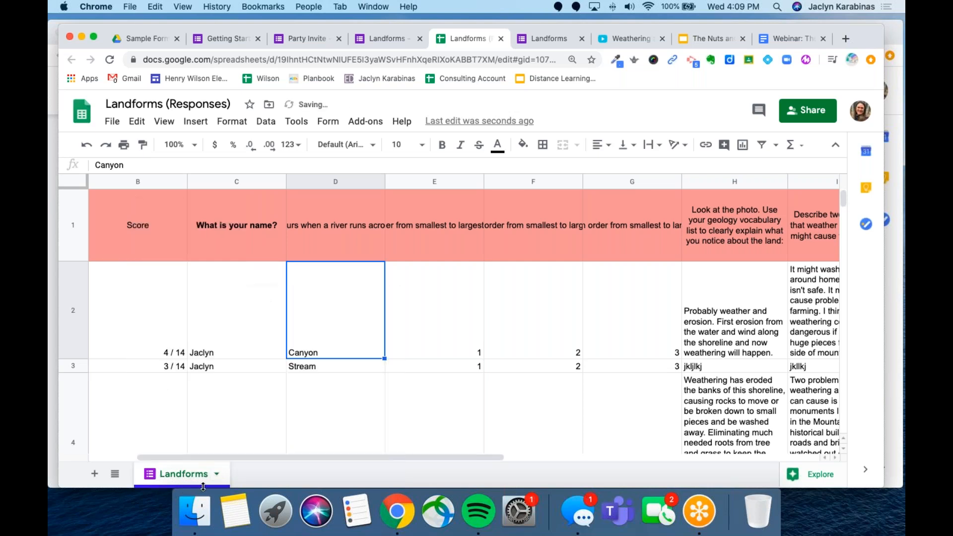
click(217, 474)
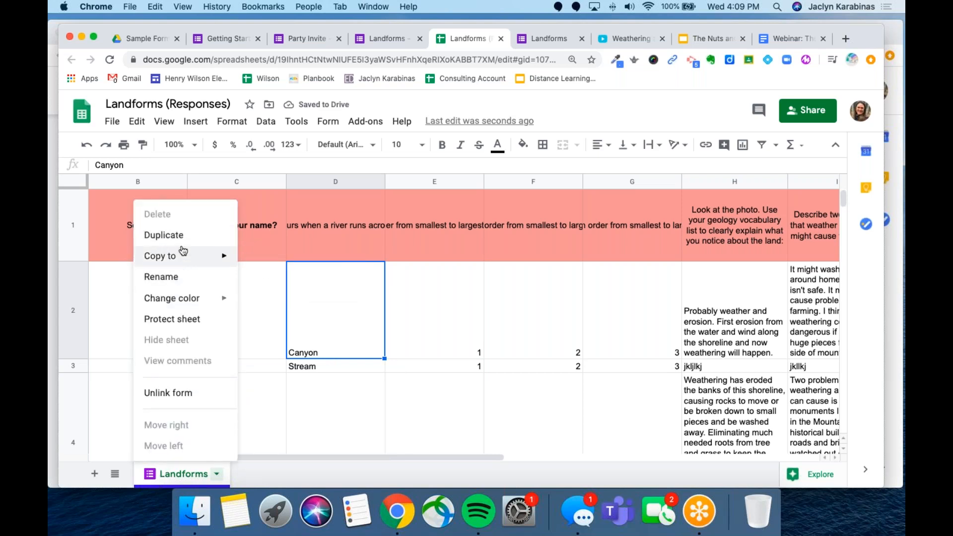
click(285, 474)
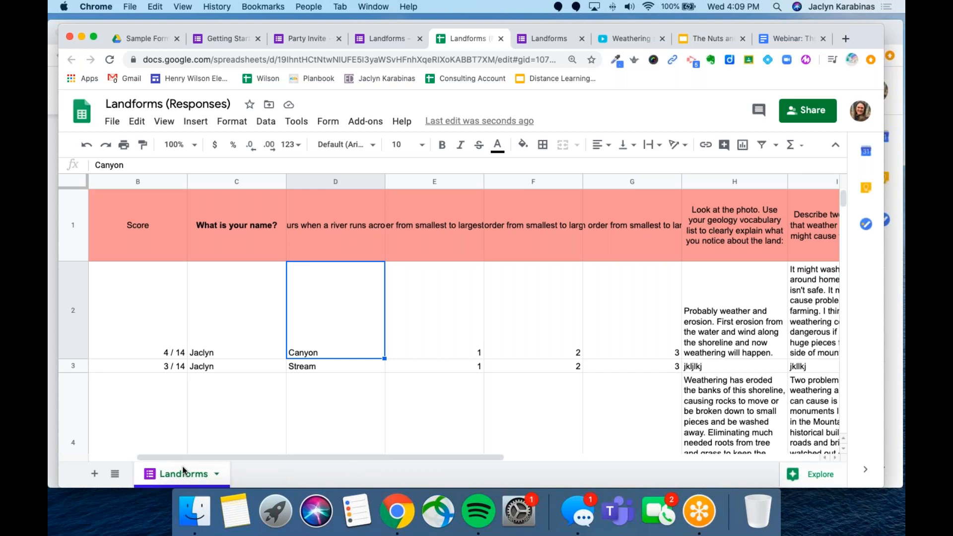
drag(180, 476, 270, 475)
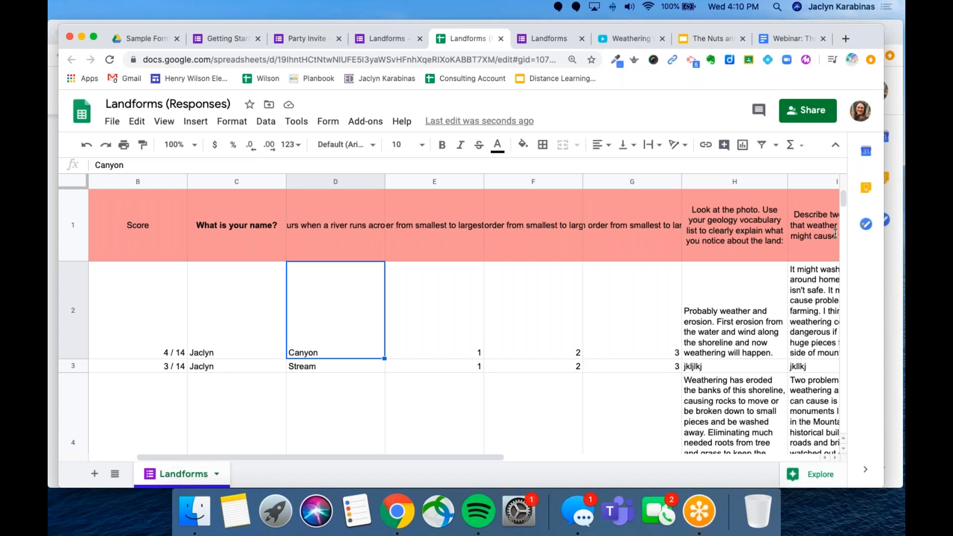
- In the Landforms form's general settings, try letting respondents see summary charts and text responses, without saving
click(385, 38)
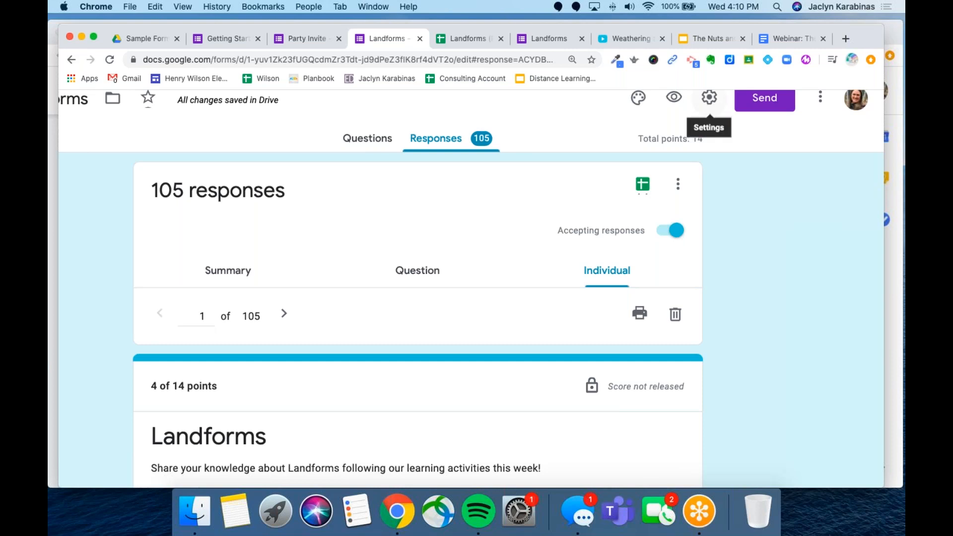
click(709, 97)
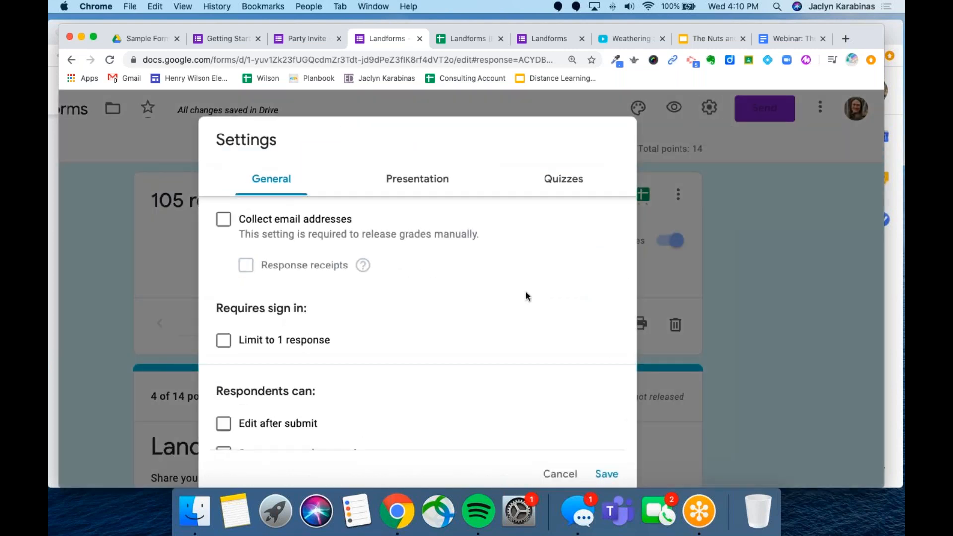
scroll(528, 296, down, 2)
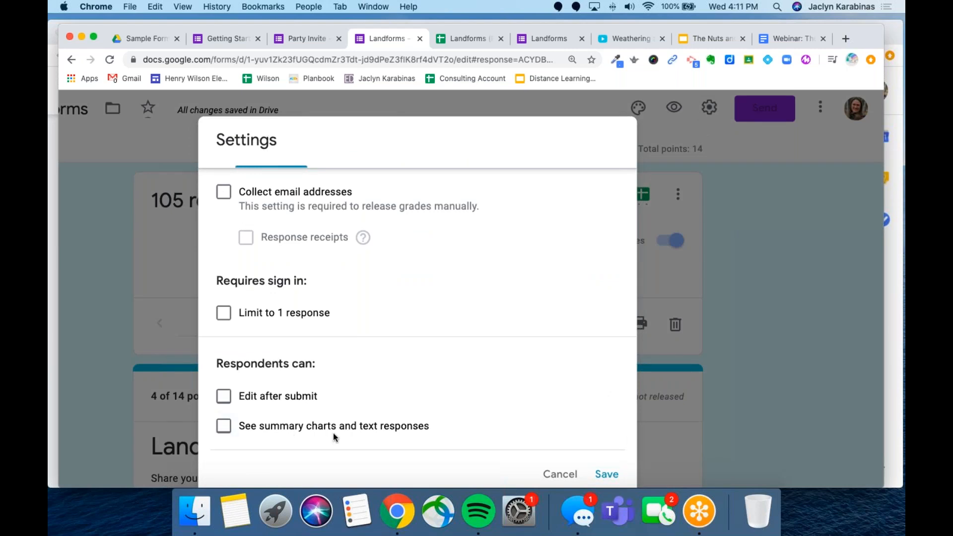
click(224, 430)
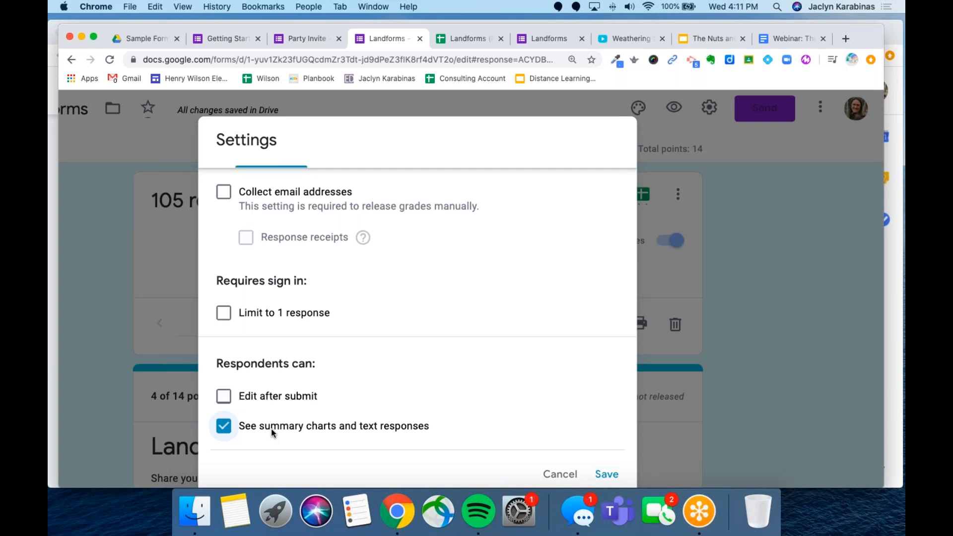
click(559, 475)
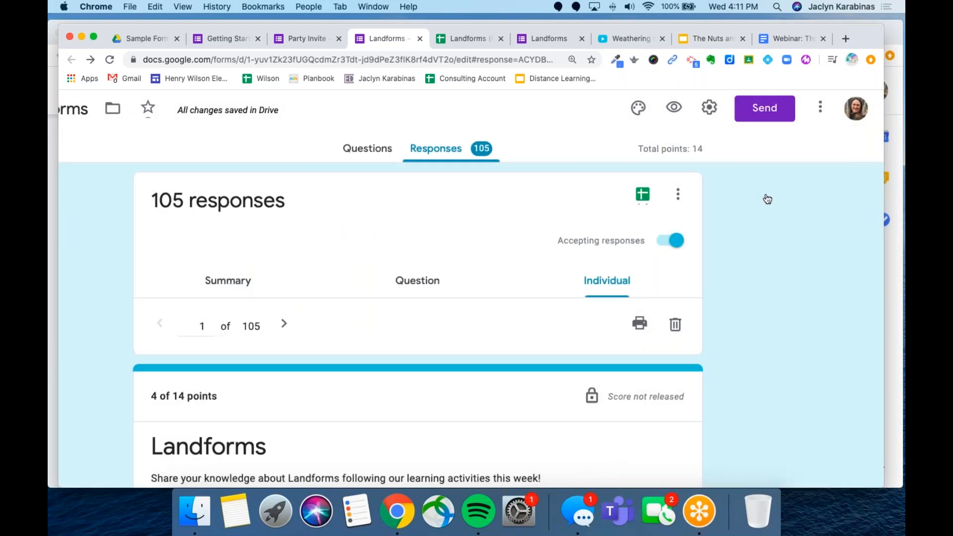
click(767, 199)
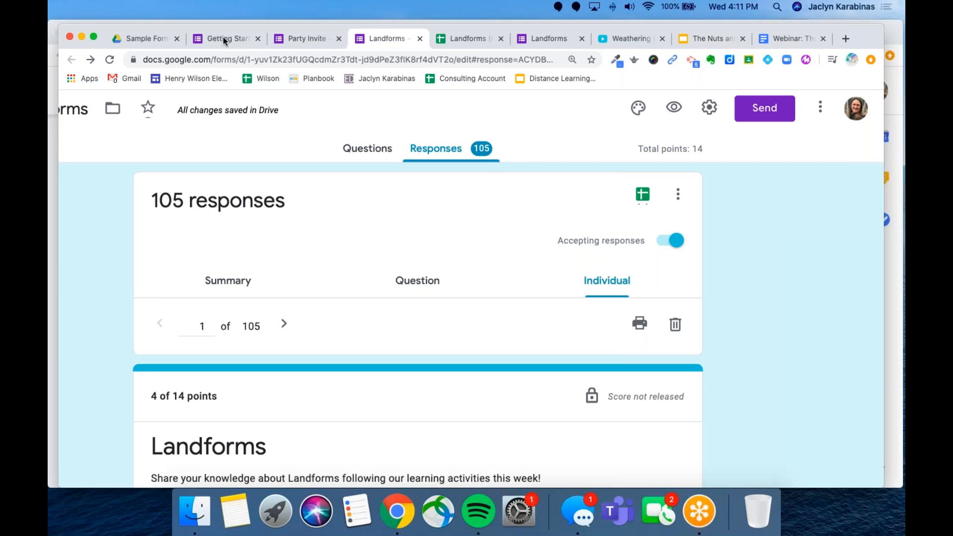
- Return to the Landforms (Responses) spreadsheet and show the browser window in full screen
click(470, 40)
click(432, 347)
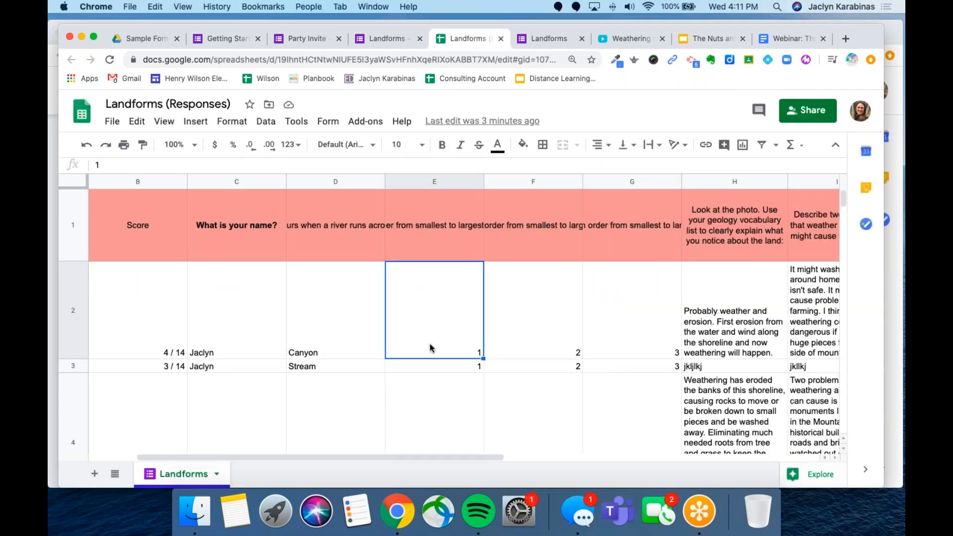
click(301, 316)
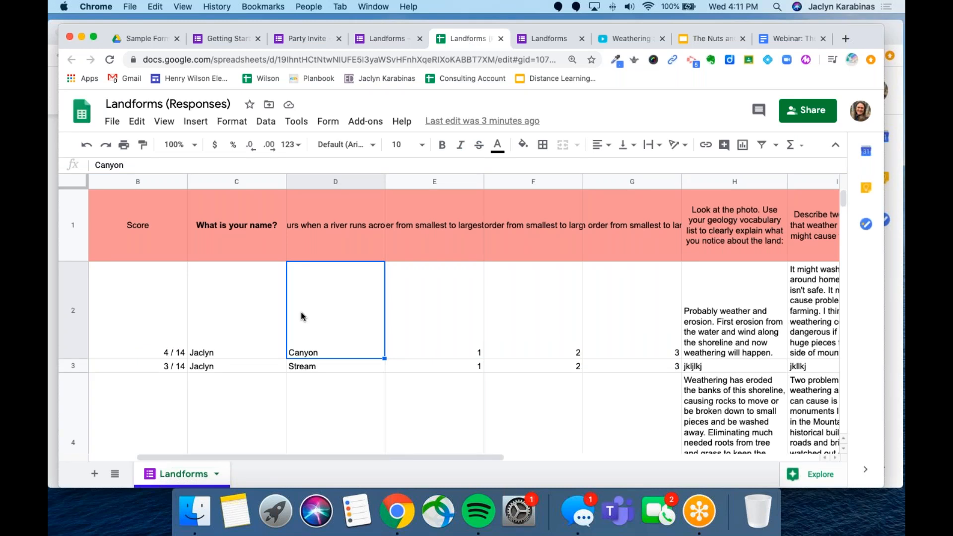
click(180, 7)
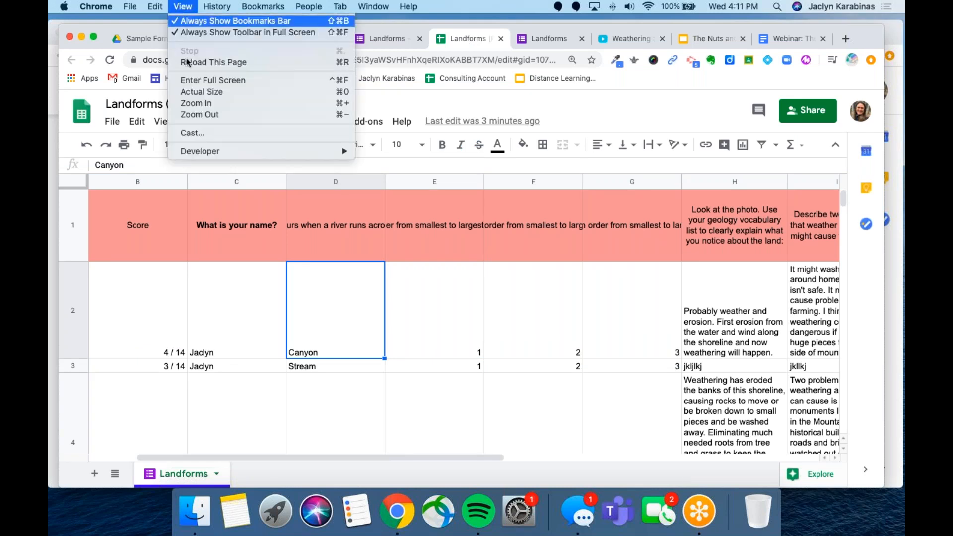
click(198, 85)
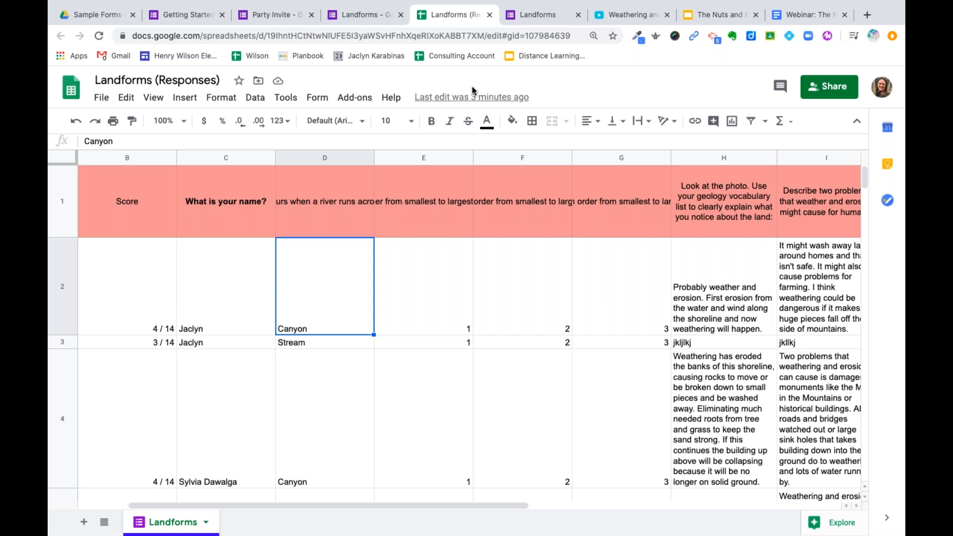
- Browse the Sheets template gallery and create a spreadsheet from the Monthly budget template
click(71, 90)
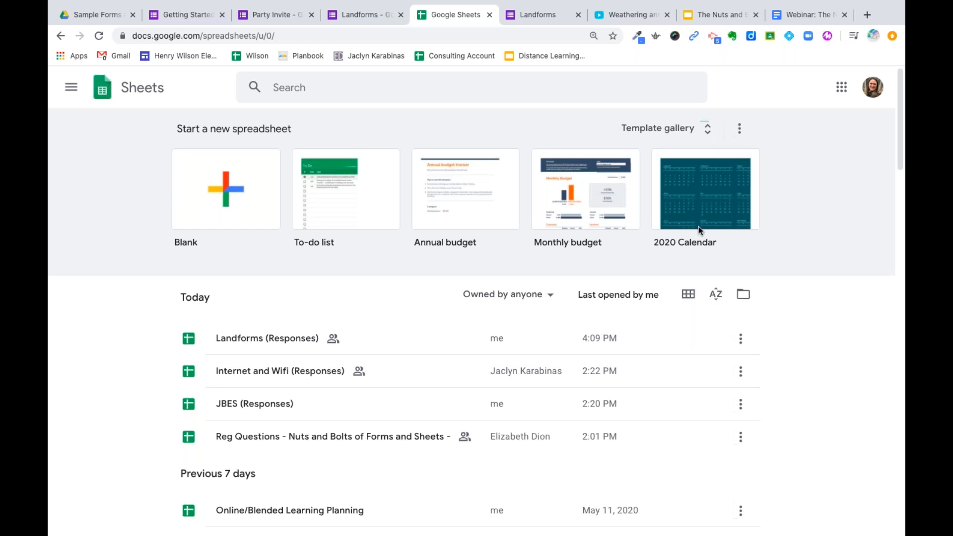
click(700, 129)
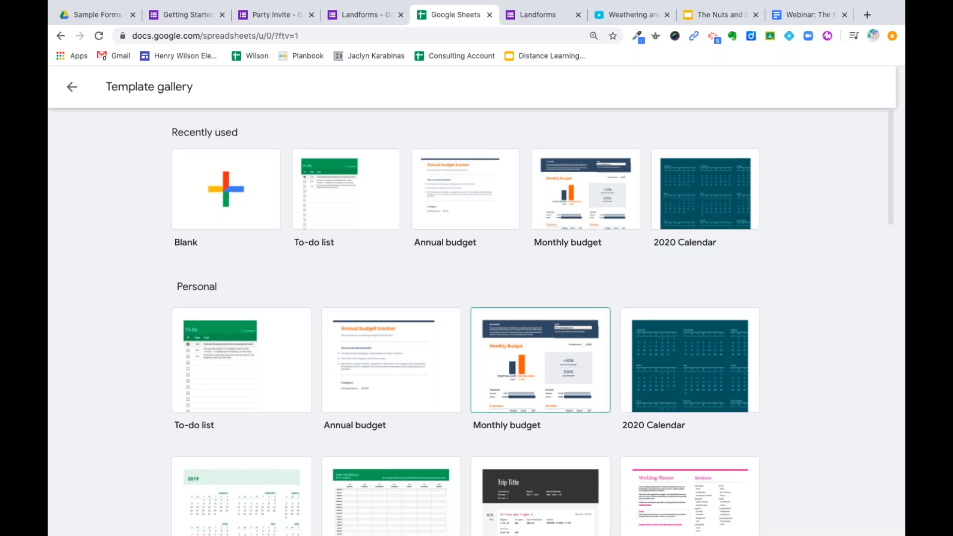
scroll(477, 342, down, 2)
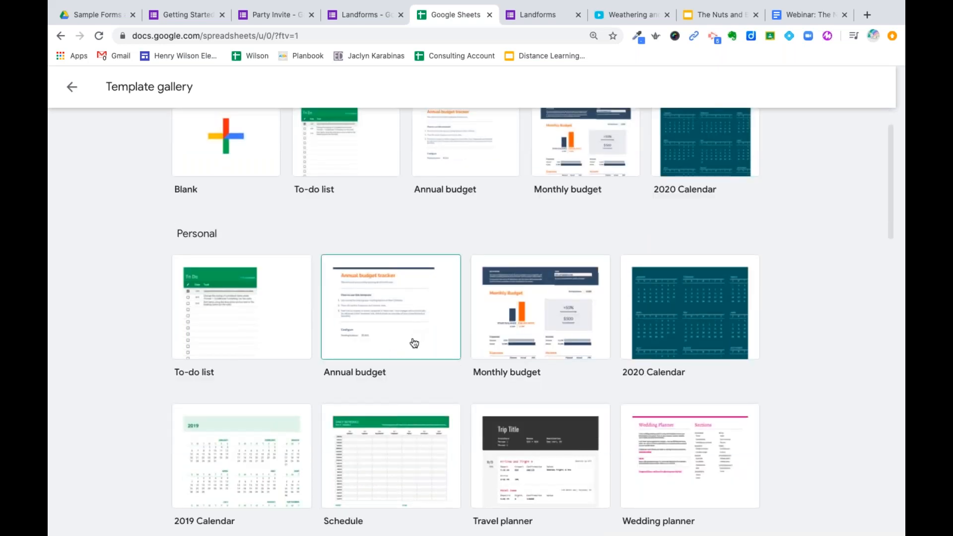
scroll(415, 343, down, 3)
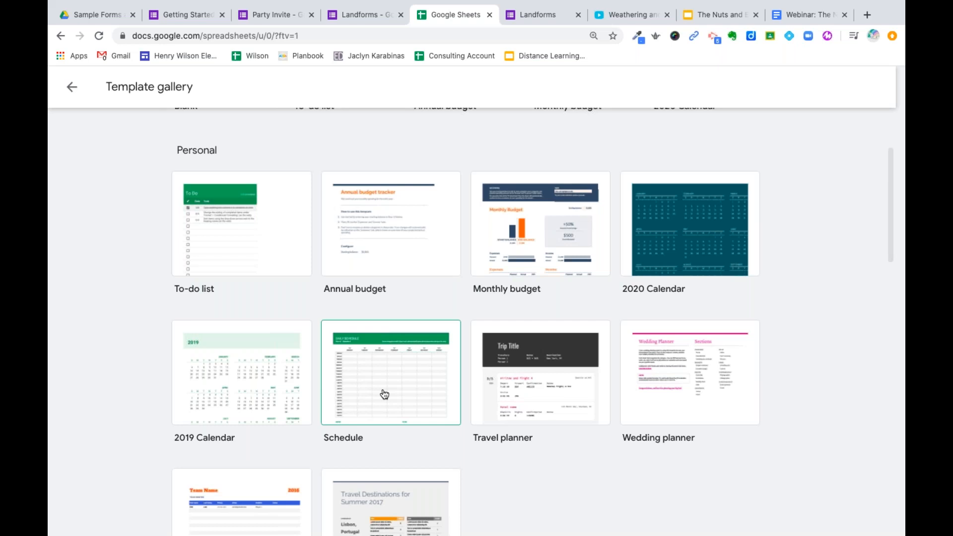
scroll(385, 395, down, 4)
scroll(385, 395, up, 9)
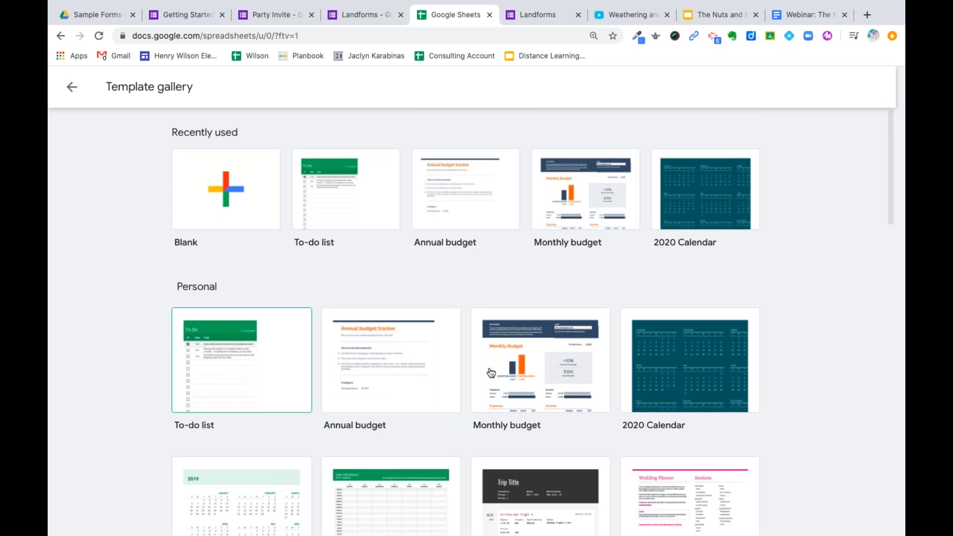
click(547, 378)
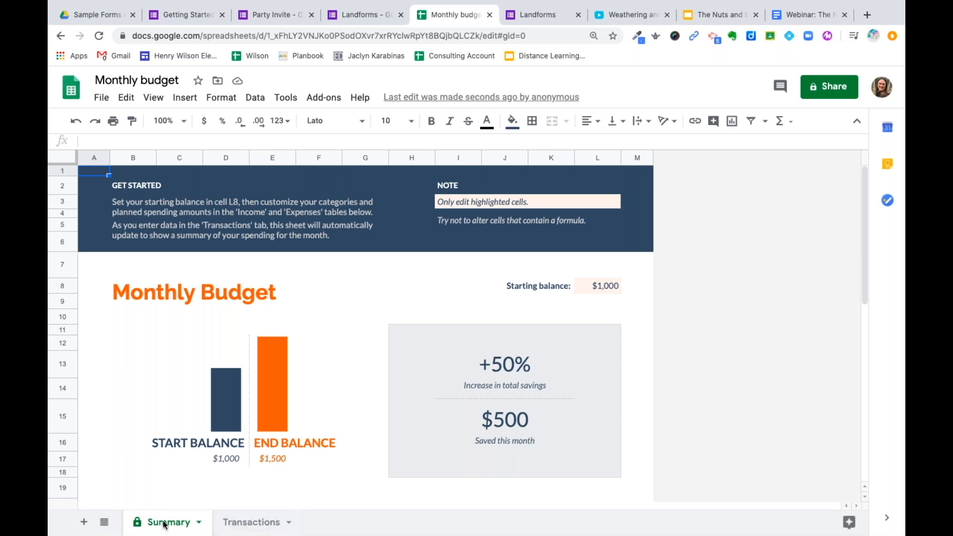
- Duplicate the Transactions sheet in the Monthly budget spreadsheet
click(266, 531)
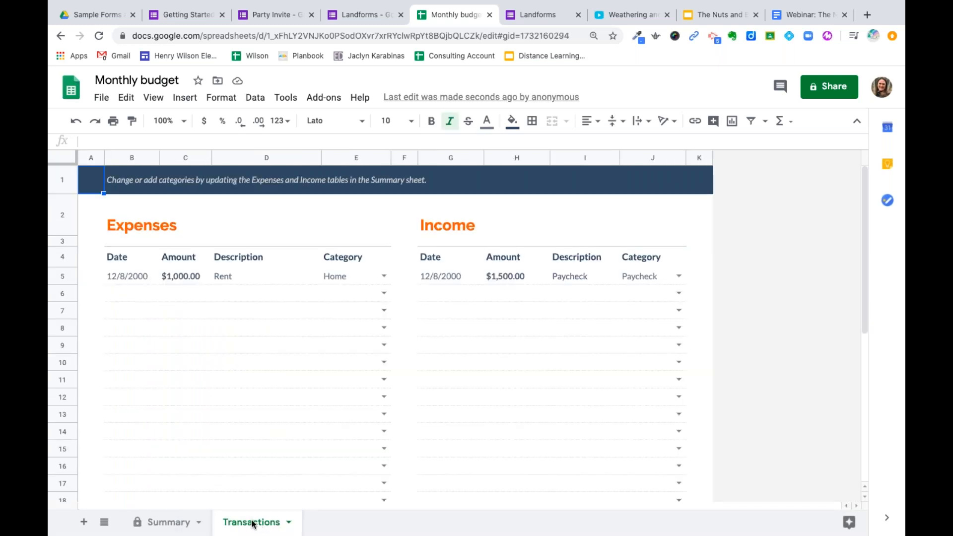
mouse_move(263, 521)
mouse_down()
mouse_move(174, 513)
mouse_move(301, 511)
mouse_move(151, 511)
mouse_move(270, 517)
mouse_up()
click(289, 522)
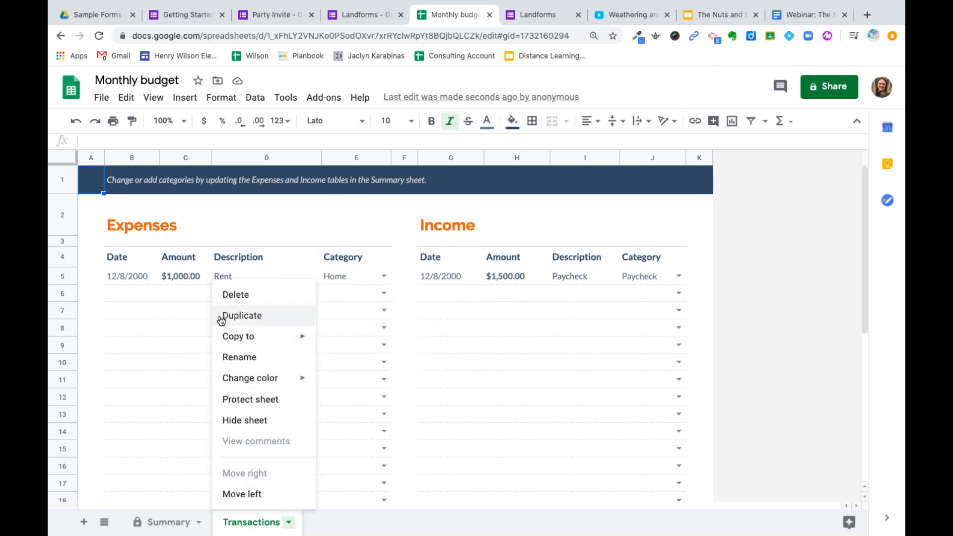
click(274, 318)
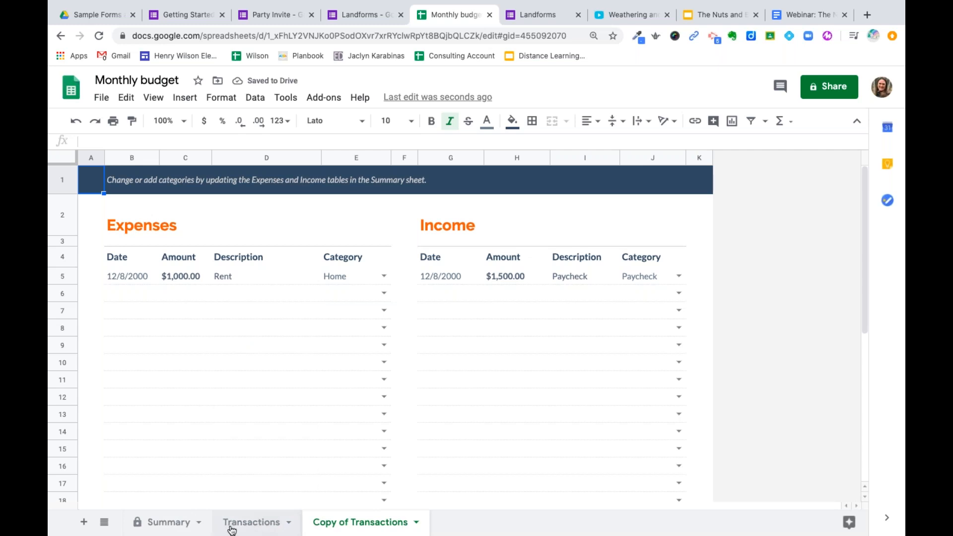
- Rename the duplicated Transactions sheet as Sunday and look at the options available for that sheet
click(416, 525)
click(339, 360)
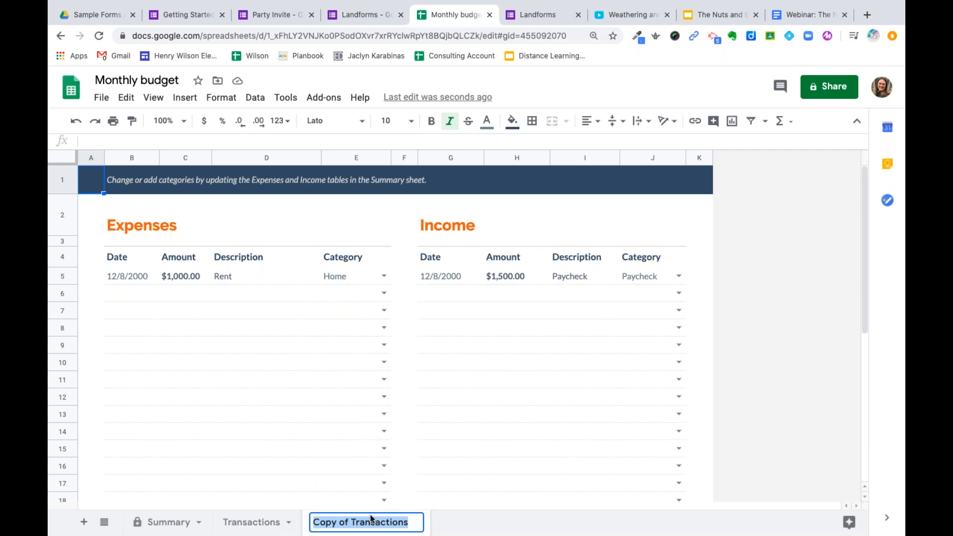
text(Sunday)
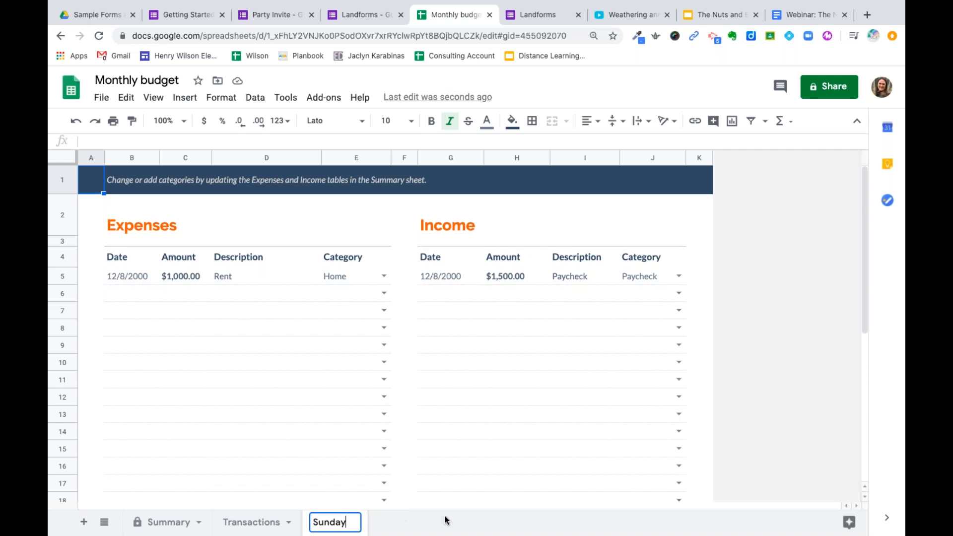
key(Return)
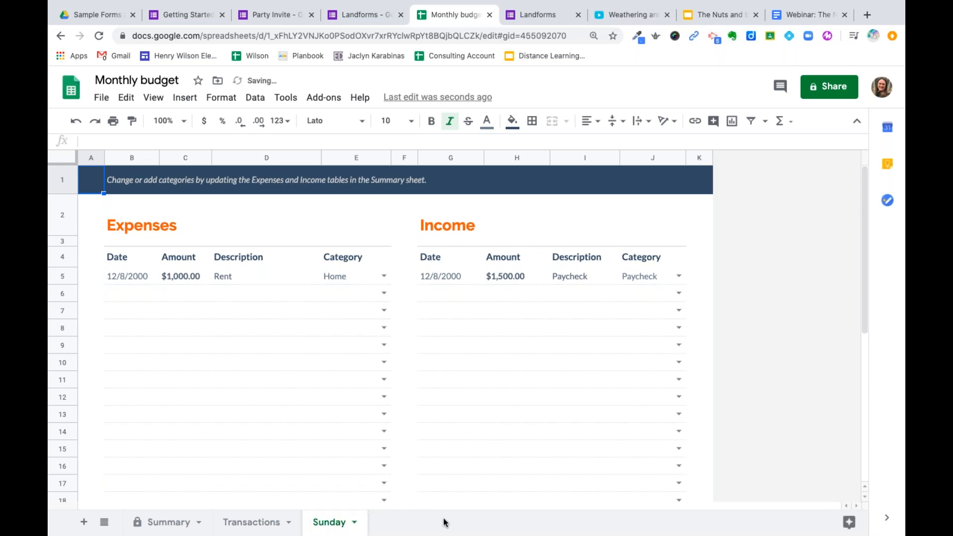
click(355, 524)
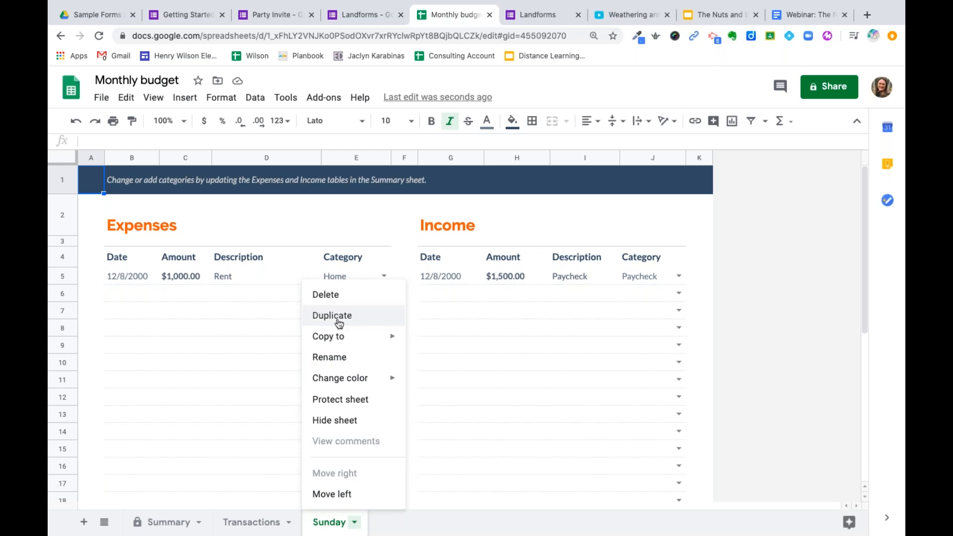
mouse_move(355, 340)
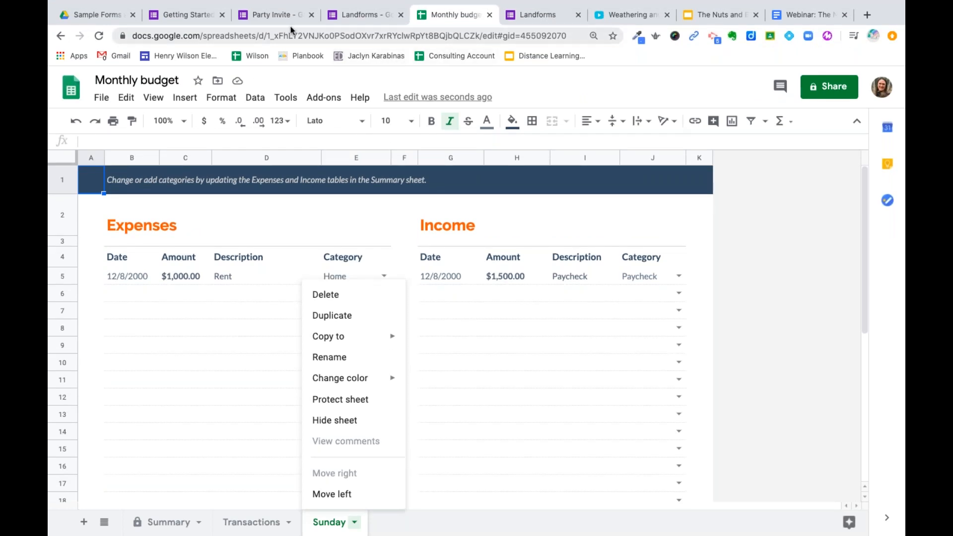
- Close the Monthly budget, Weathering, Nuts and Bolts and Landforms form tabs, reopening the form's linked response spreadsheet
click(490, 15)
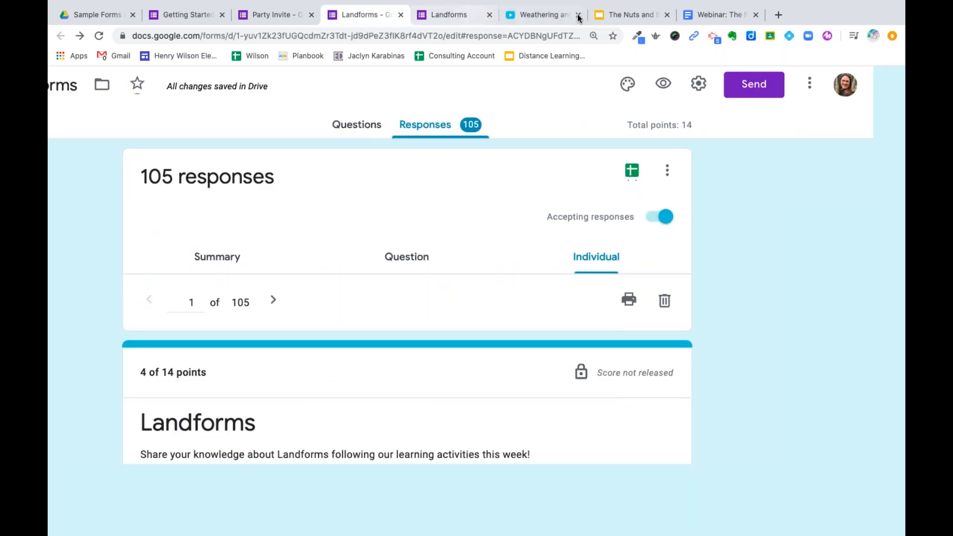
click(579, 15)
click(577, 15)
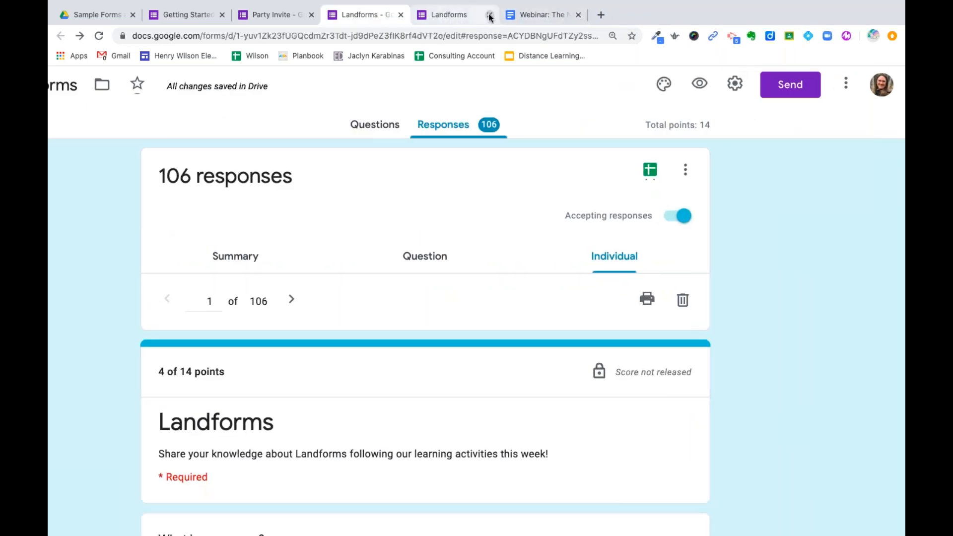
click(489, 15)
click(651, 171)
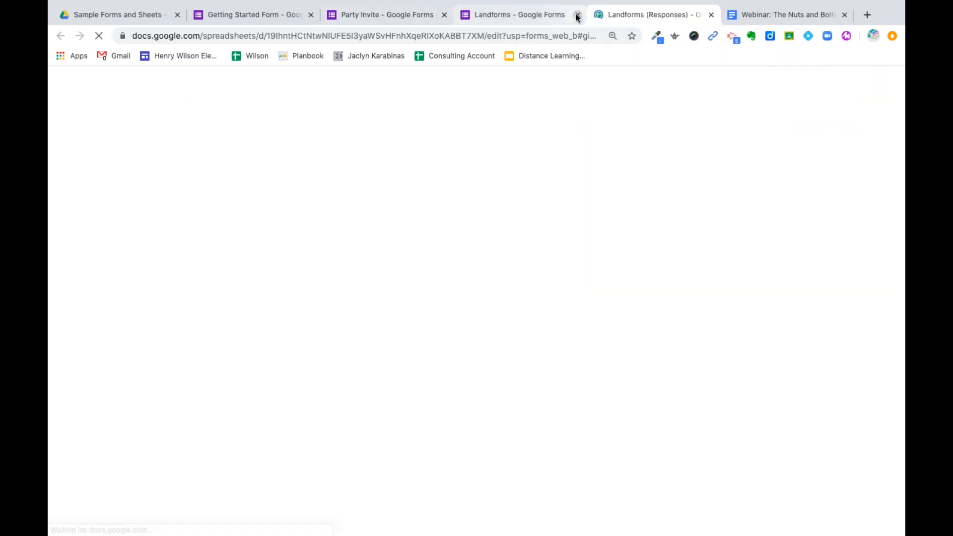
click(578, 15)
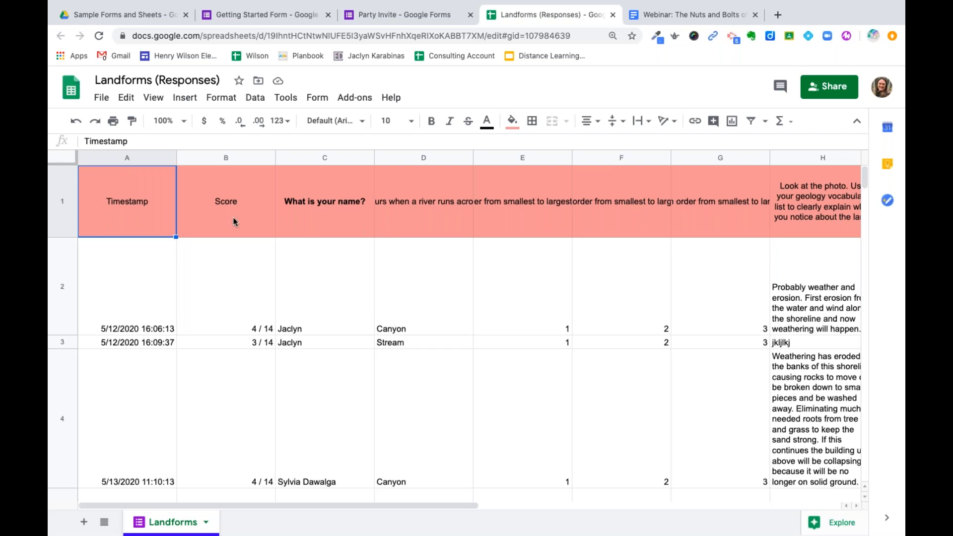
- Freeze the header row of the Landforms sheet using the 1 row option
scroll(245, 401, down, 5)
scroll(245, 402, up, 5)
click(65, 219)
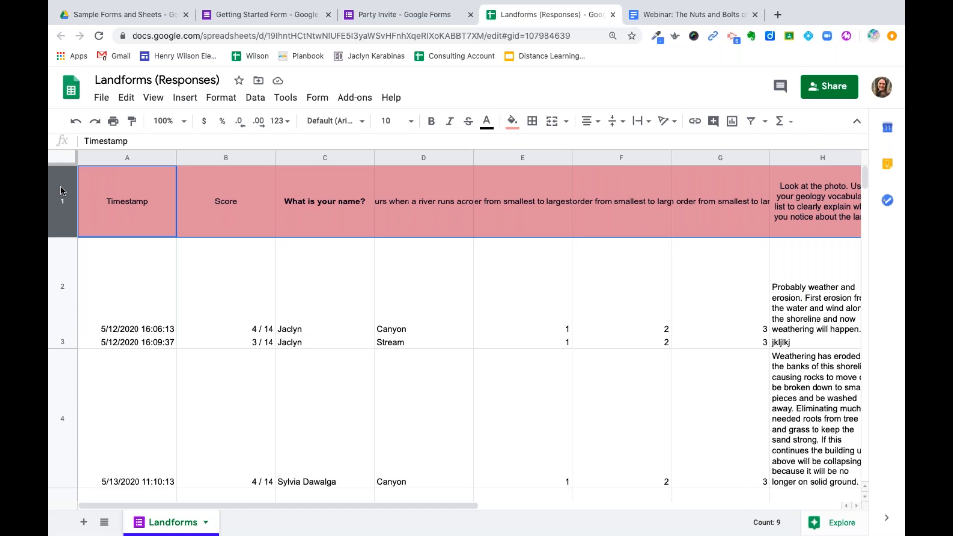
click(217, 99)
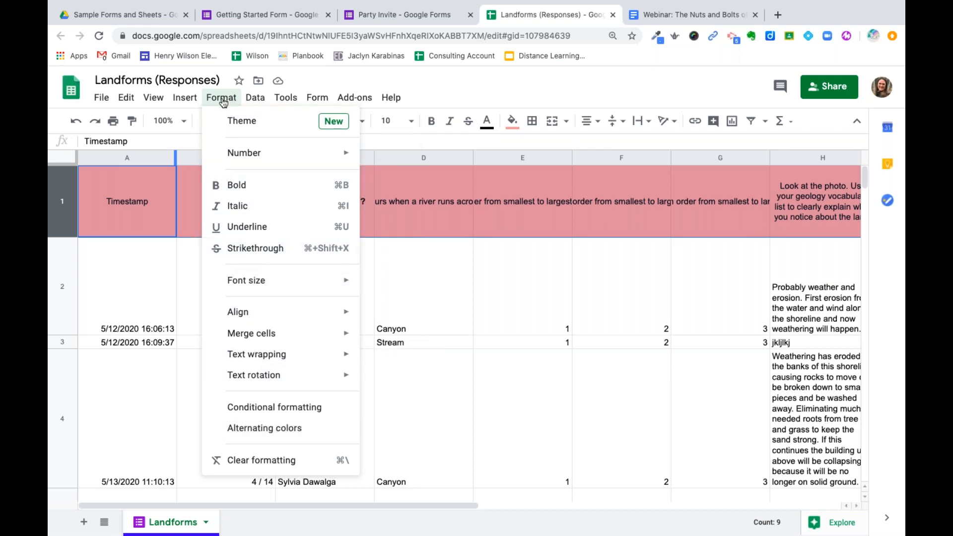
mouse_move(194, 104)
mouse_move(164, 107)
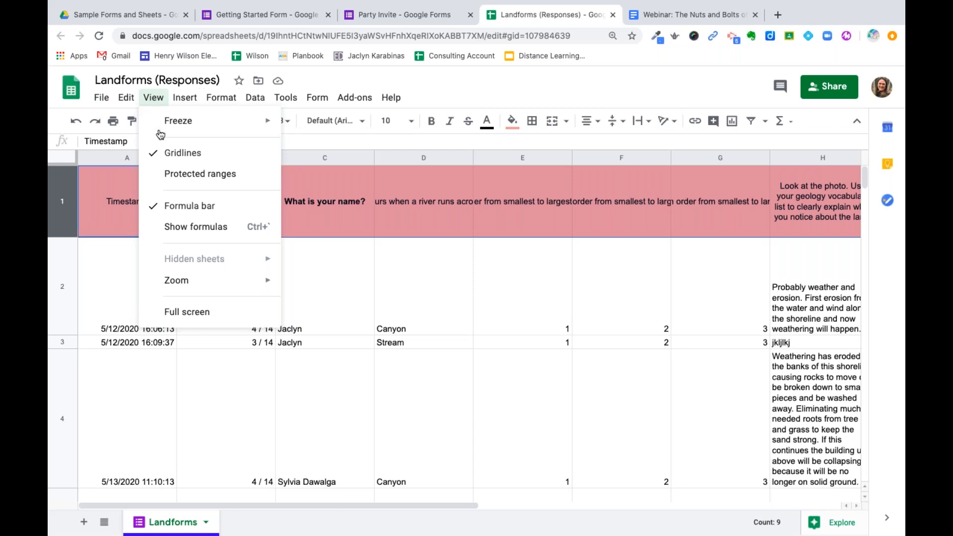
mouse_move(156, 124)
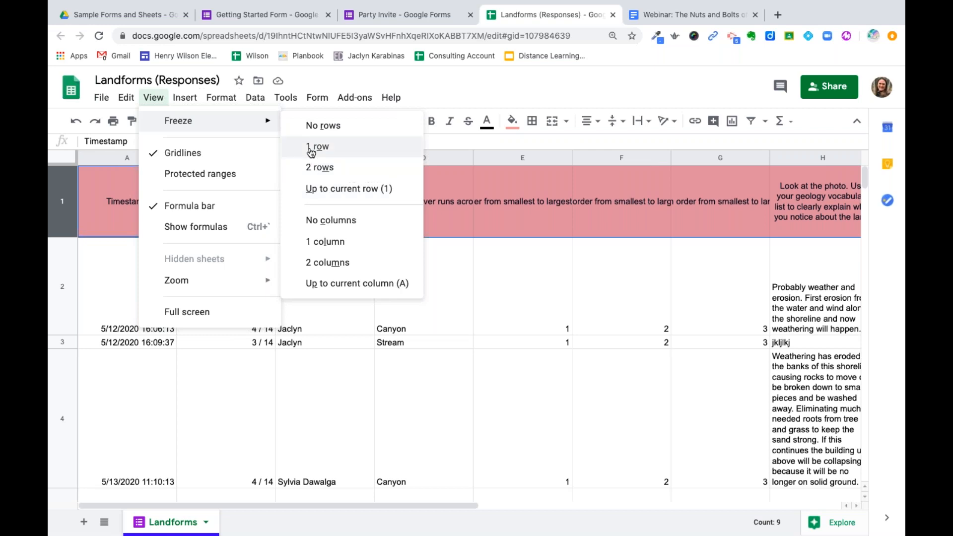
click(389, 157)
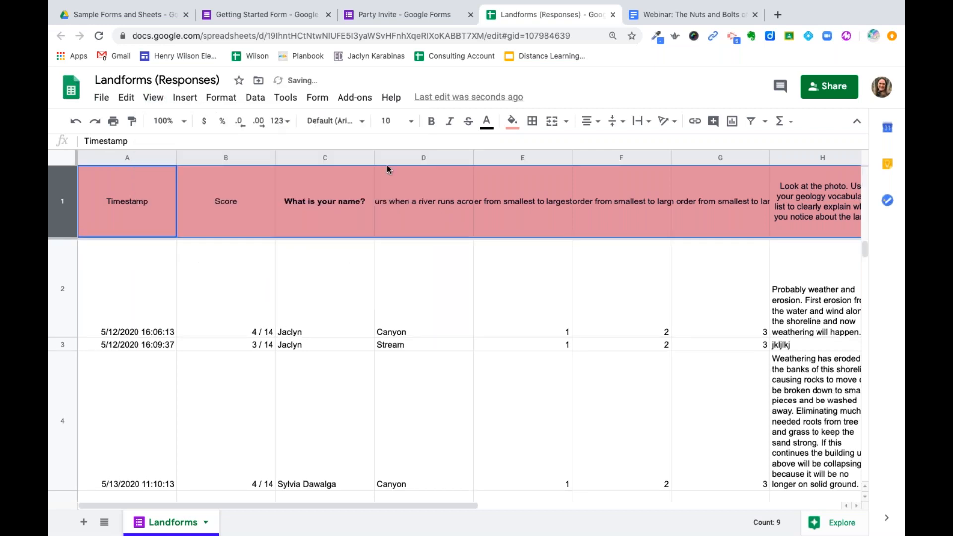
- Check the frozen header row against the response rows further down the Landforms sheet
scroll(390, 445, down, 10)
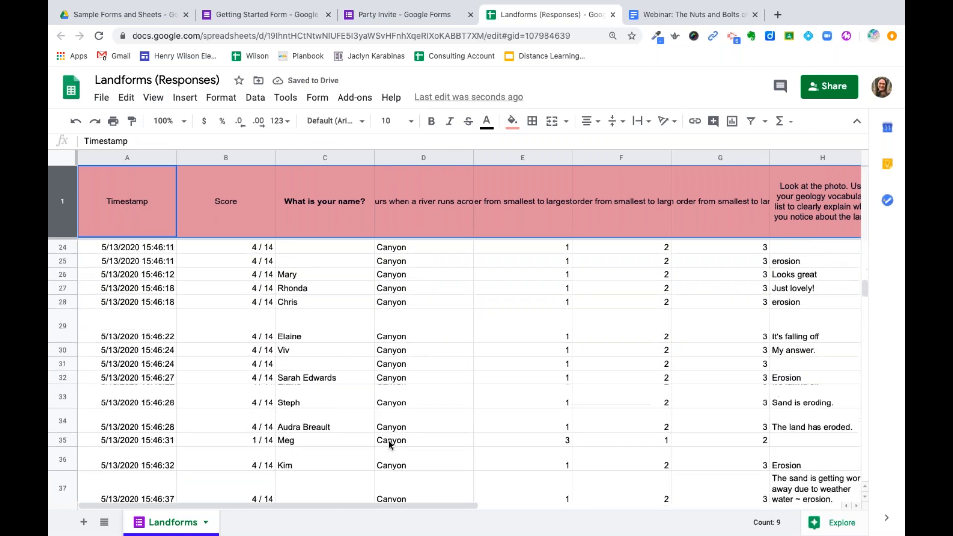
scroll(390, 444, up, 10)
scroll(389, 444, down, 5)
scroll(390, 445, up, 5)
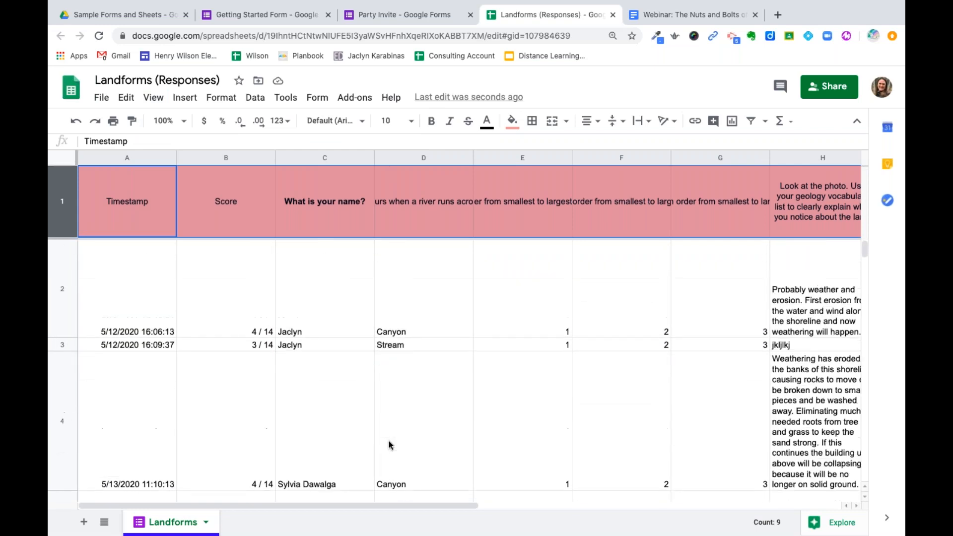
click(68, 162)
click(323, 326)
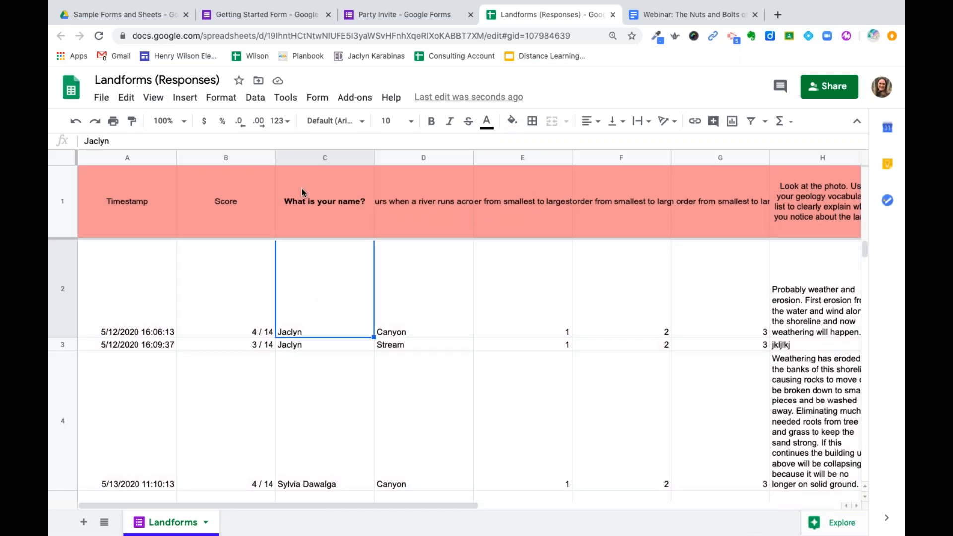
- Look across the Landforms response columns, checking the full headings of columns A, C, D and E
click(115, 159)
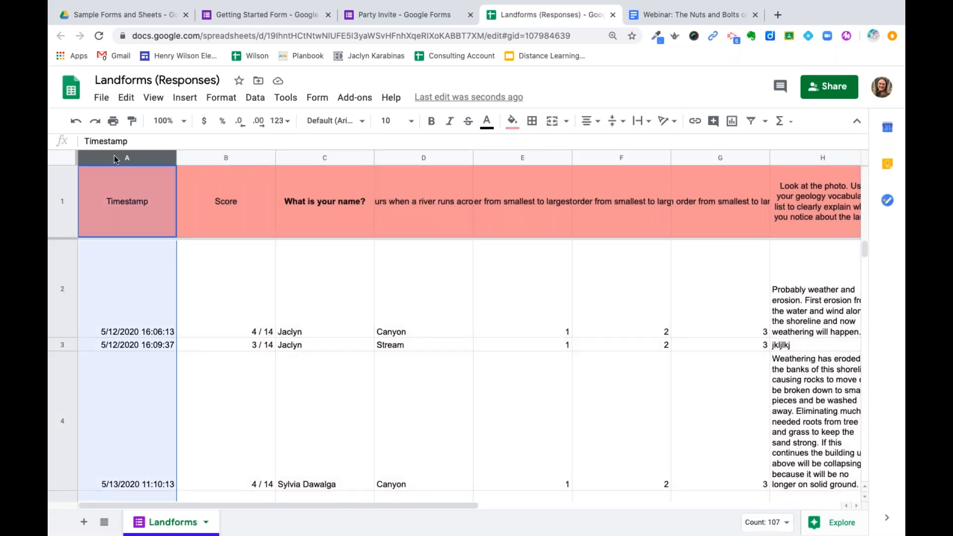
scroll(358, 301, right, 4)
scroll(357, 299, left, 4)
click(343, 158)
click(394, 158)
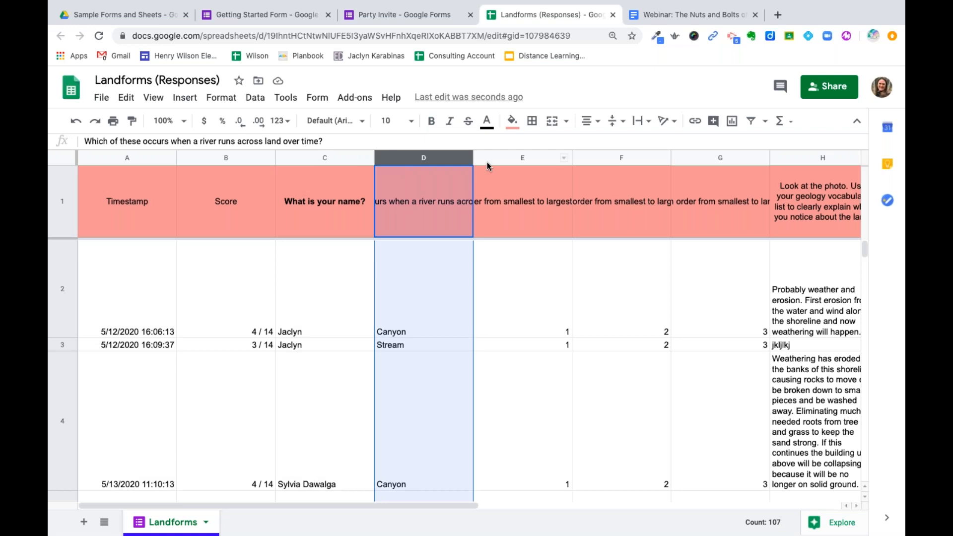
click(487, 157)
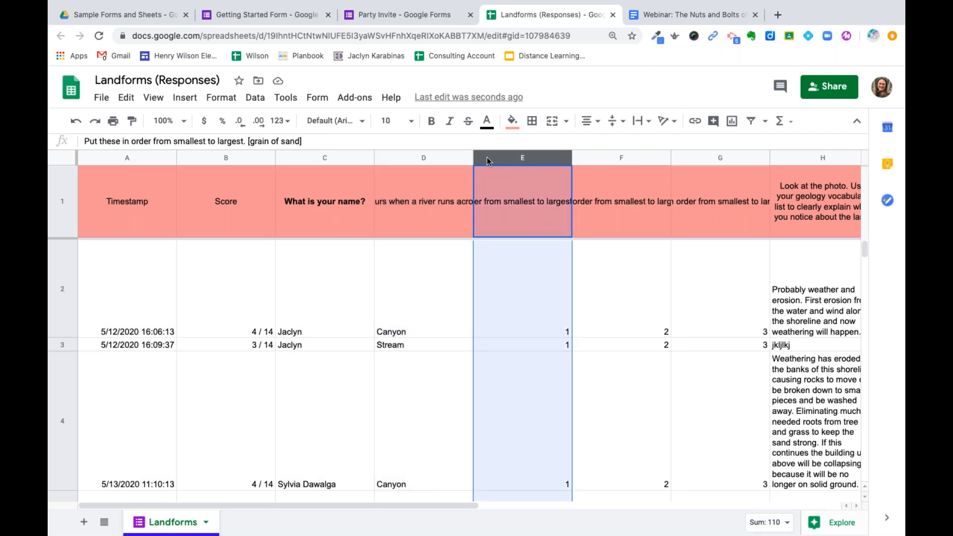
- Look at the conditional formatting rule settings for the Timestamp column and discard the new rule
click(106, 159)
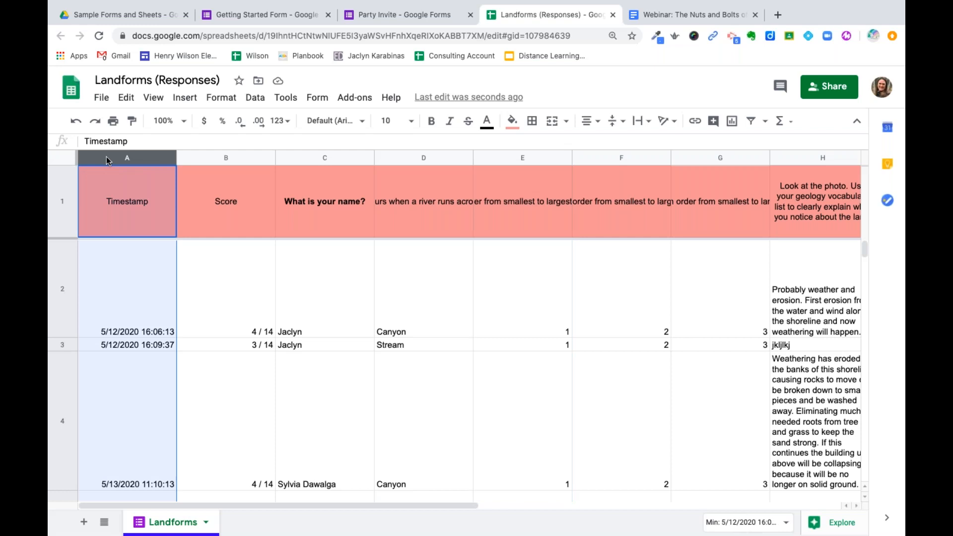
click(119, 99)
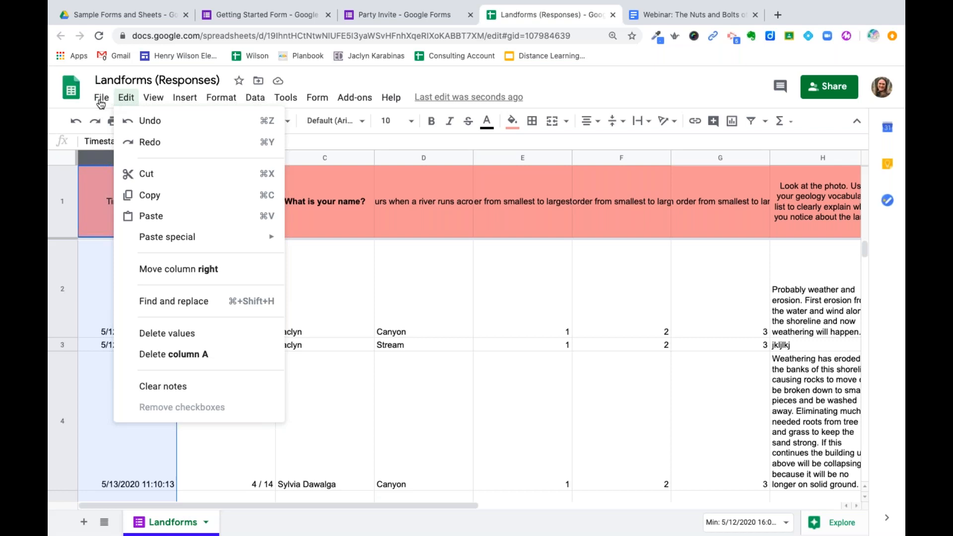
click(101, 99)
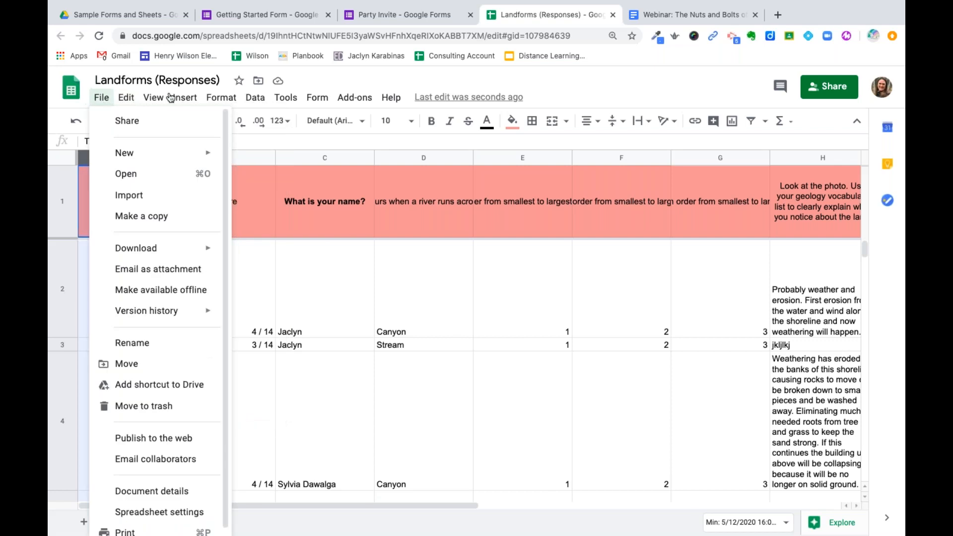
click(185, 98)
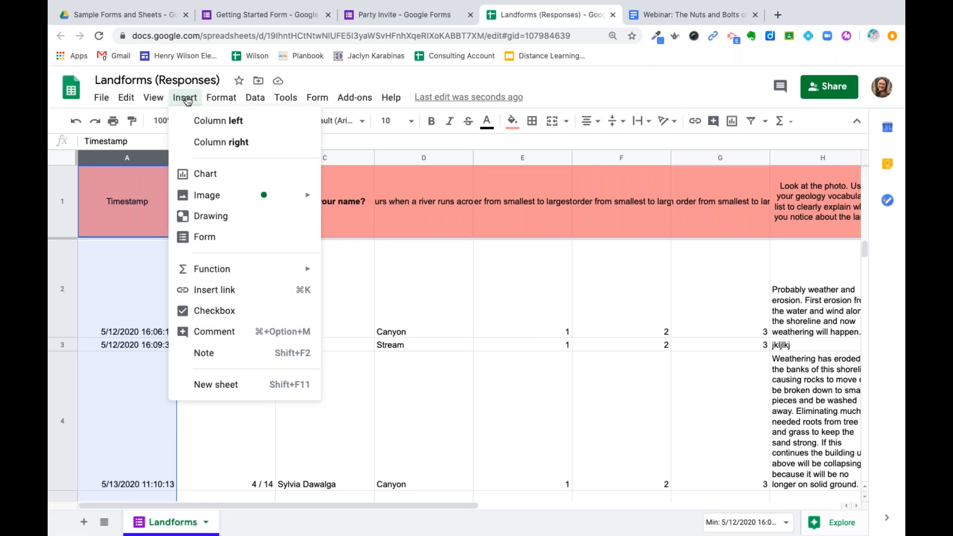
click(221, 99)
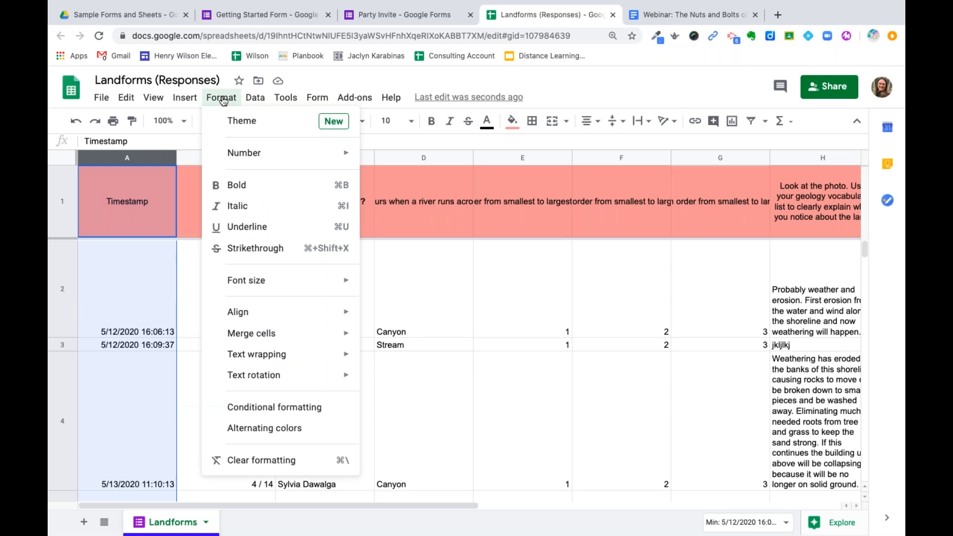
click(288, 99)
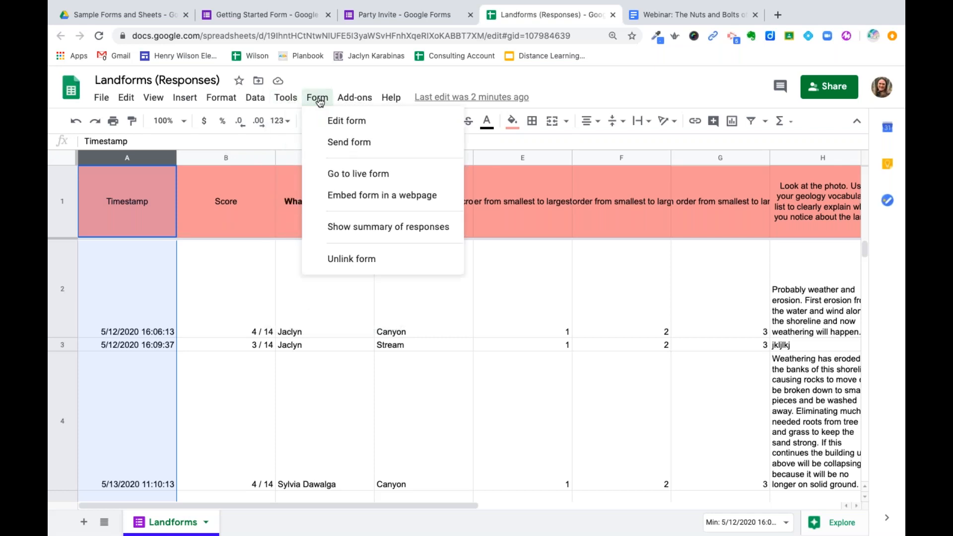
mouse_move(398, 106)
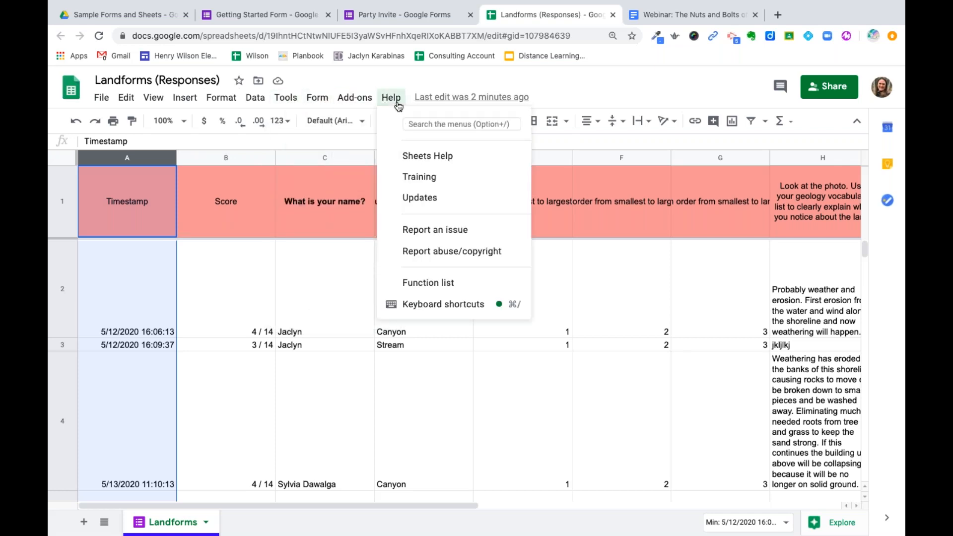
mouse_move(287, 103)
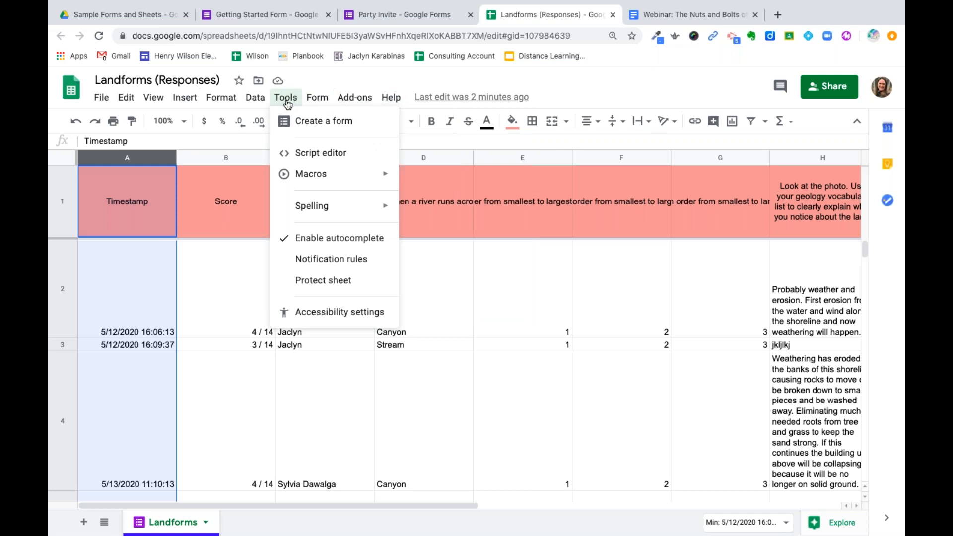
mouse_move(219, 101)
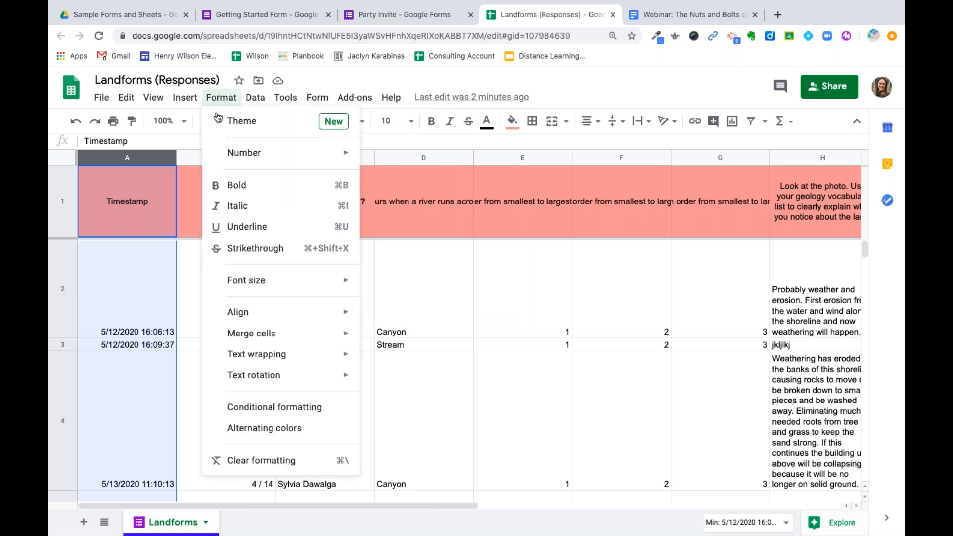
click(229, 409)
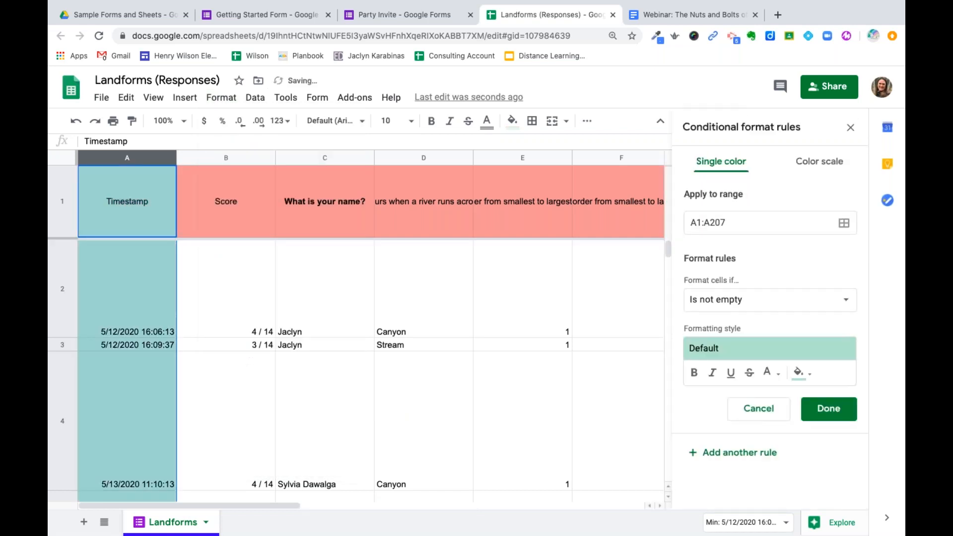
click(745, 411)
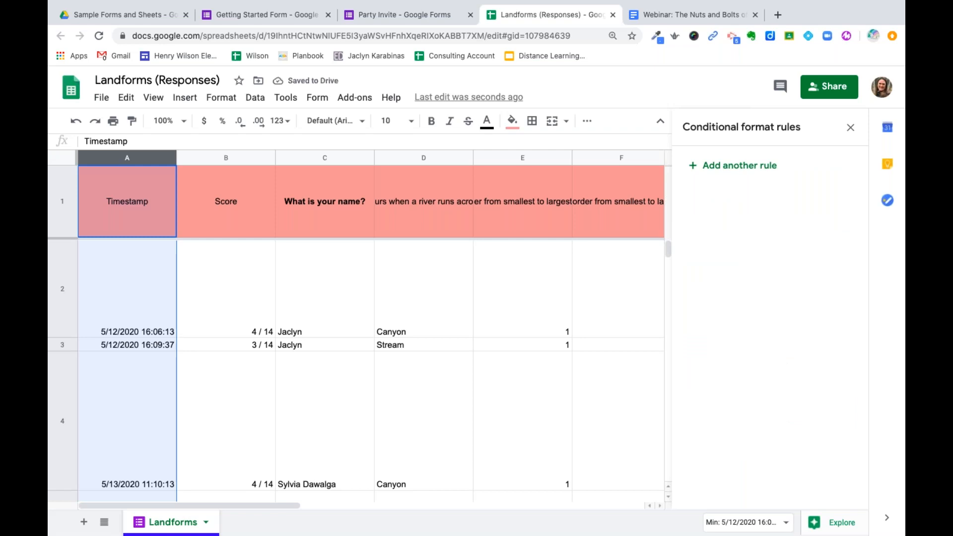
click(228, 281)
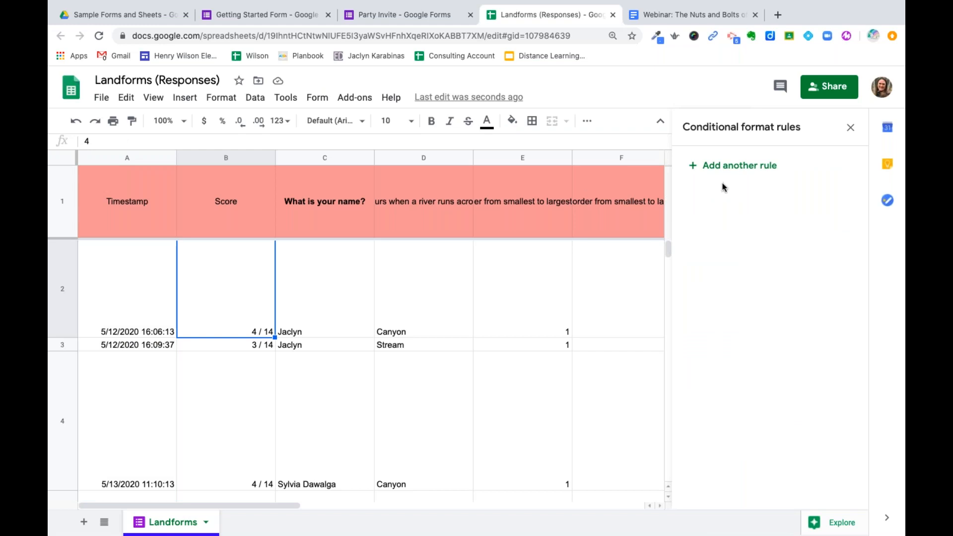
click(851, 128)
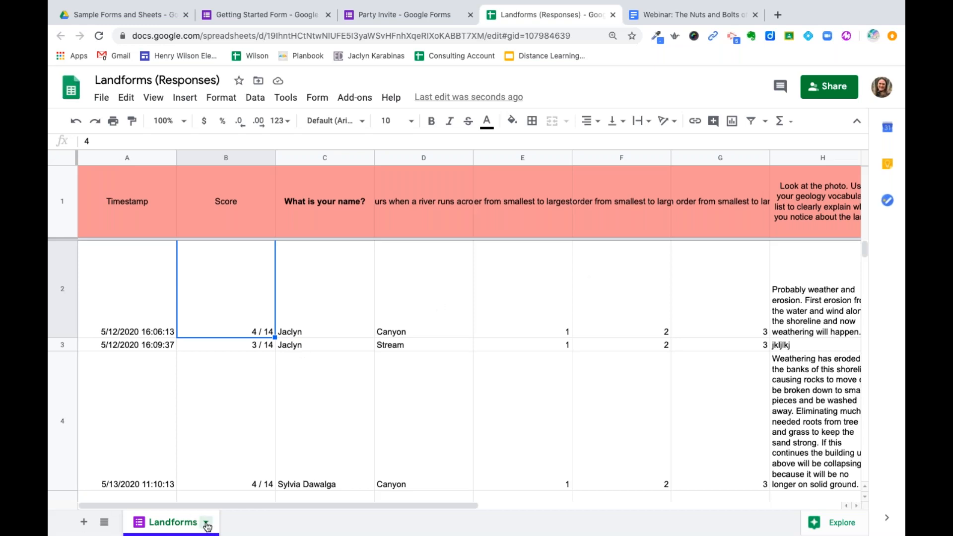
- Add two blank sheets to the Landforms response spreadsheet
click(84, 523)
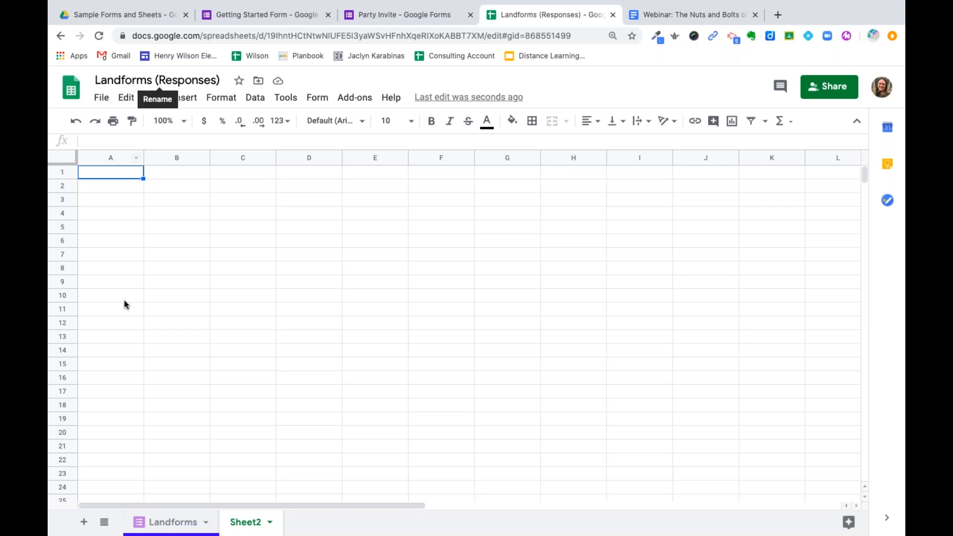
click(83, 523)
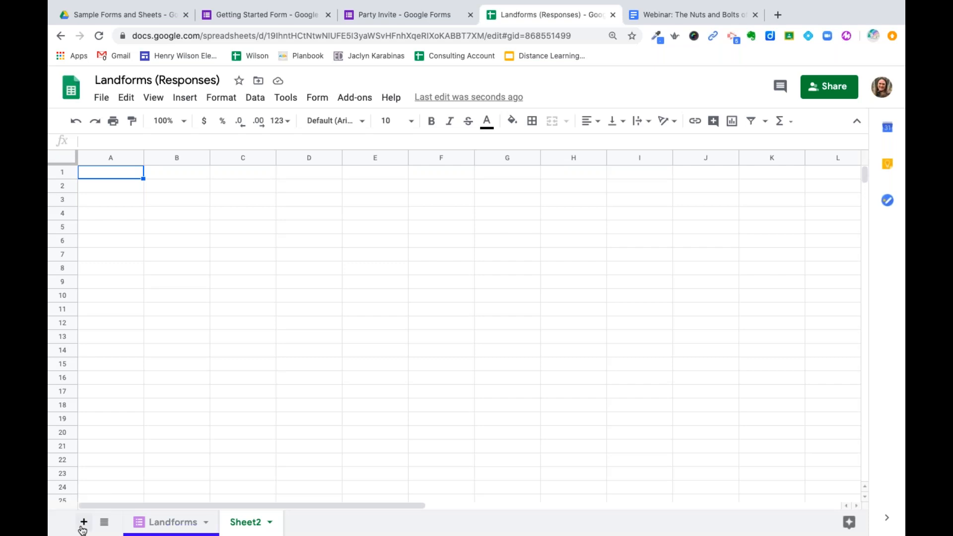
click(83, 523)
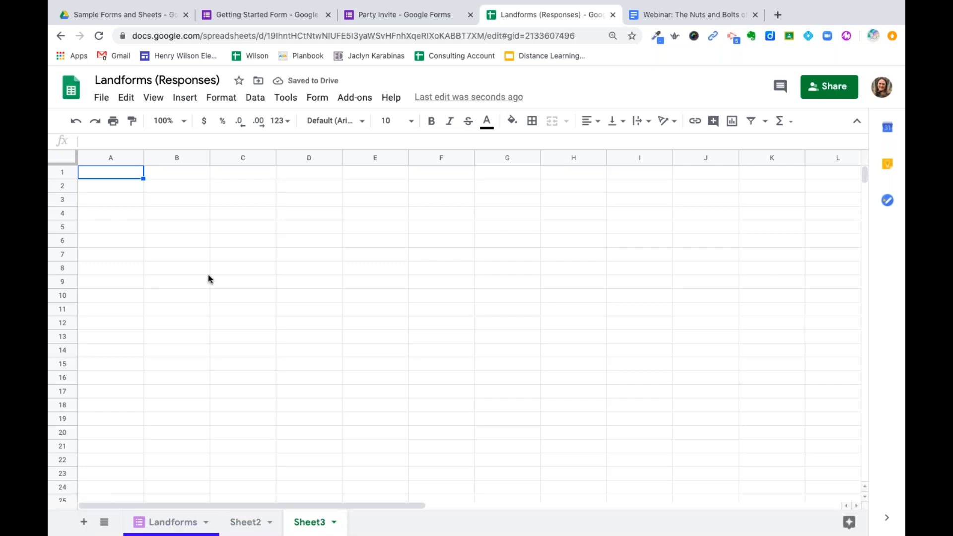
- Widen column A of Sheet3 and enter the heading Scores in cell A1
drag(155, 158, 195, 158)
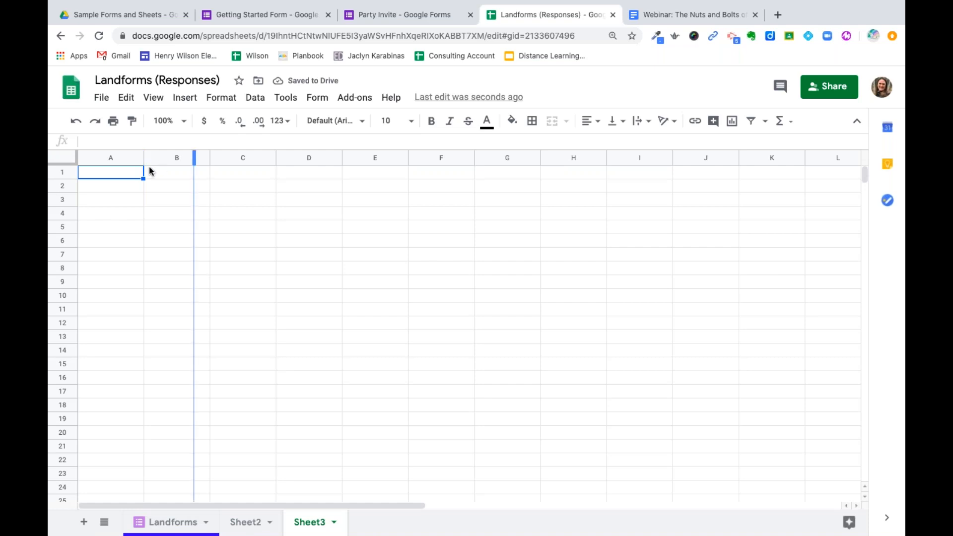
text(Scores)
click(130, 243)
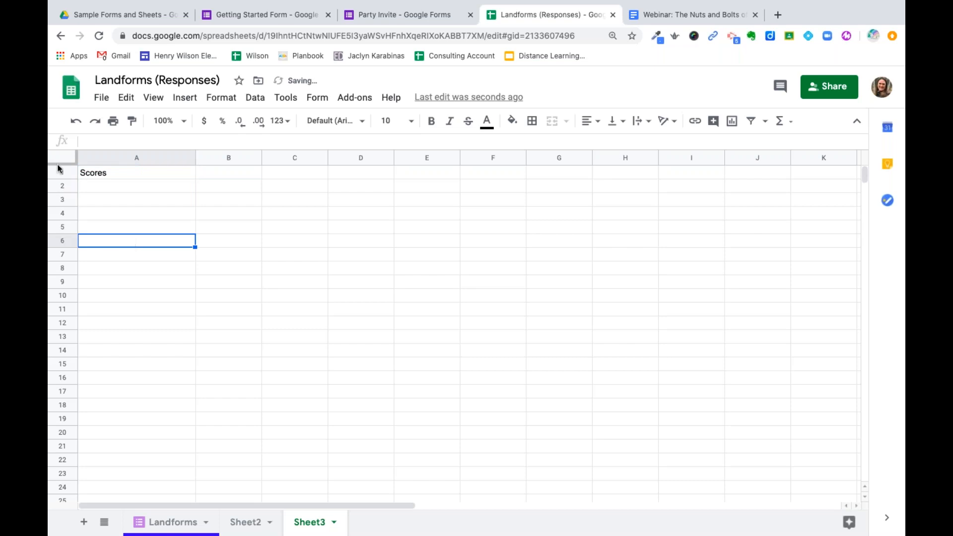
- Set the font size of all cells in Sheet3 to 18
click(62, 158)
click(391, 120)
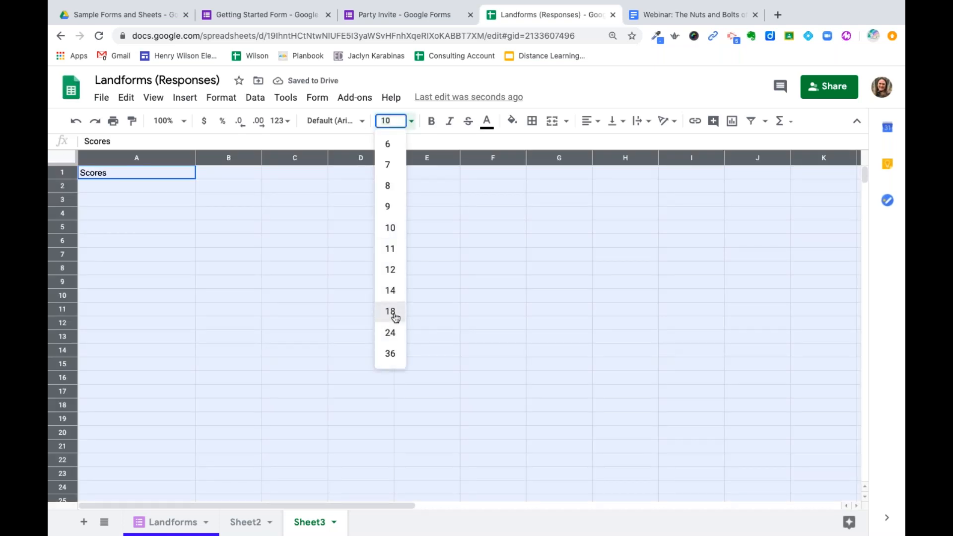
click(390, 312)
click(257, 327)
- Enter the scores 8, 7, 9, 6, 5, 4, 3 and 2 in cells A2 to A9
click(133, 195)
text(8)
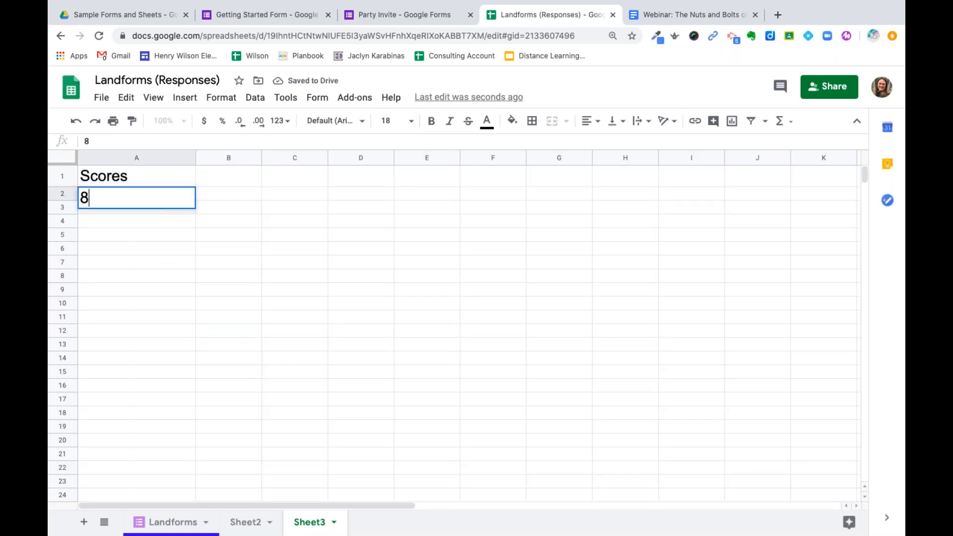
key(Return)
text(7)
key(Return)
text(9)
key(Return)
text(6)
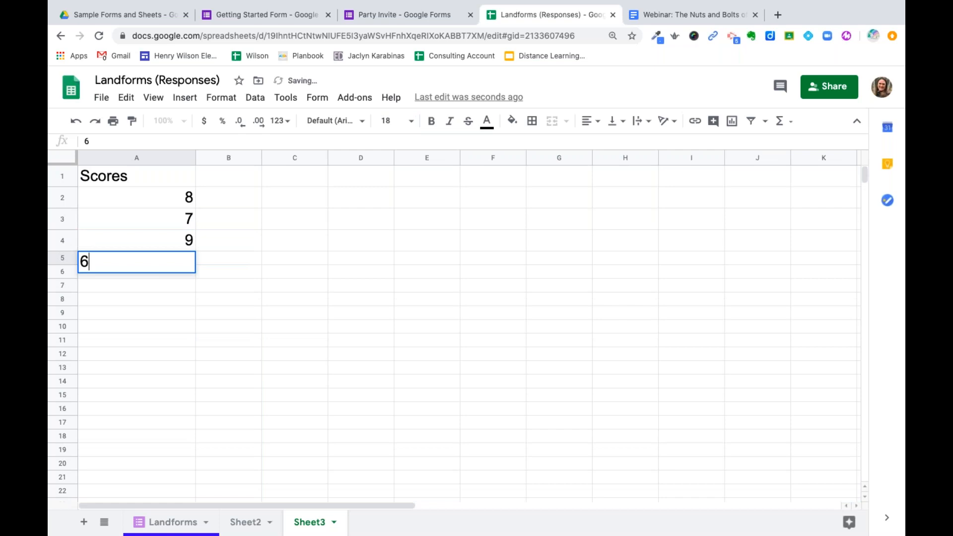
key(Return)
text(5)
key(Return)
text(4)
key(Return)
text(3)
key(Return)
text(2)
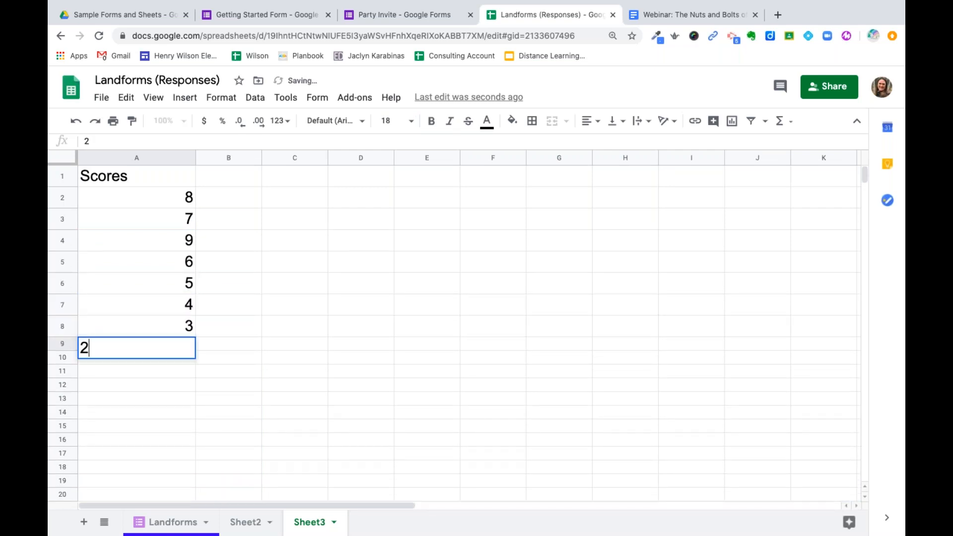
key(Return)
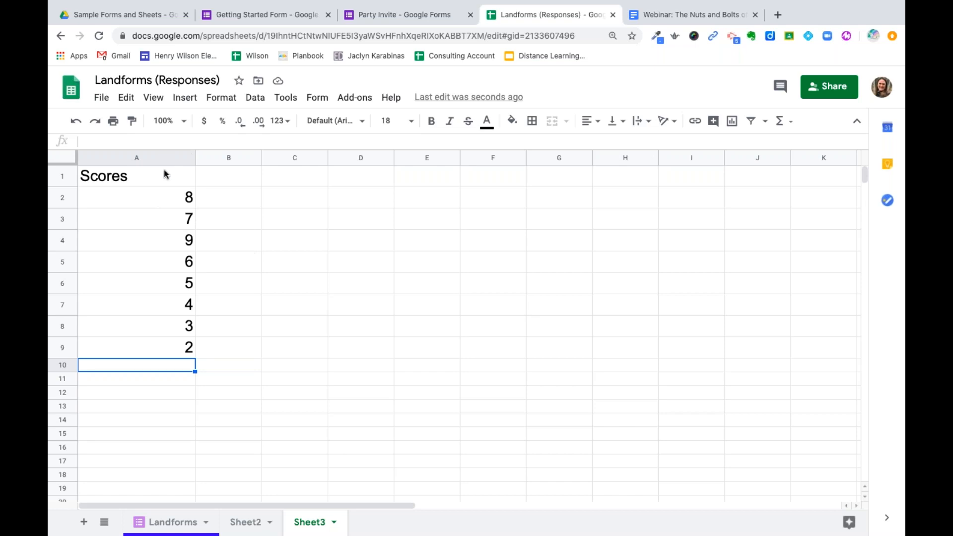
- Select the scores from A2 to A8 by extending the selection downward, and deselect them again
click(159, 198)
mouse_move(159, 198)
mouse_down()
mouse_move(159, 362)
mouse_move(169, 203)
mouse_up()
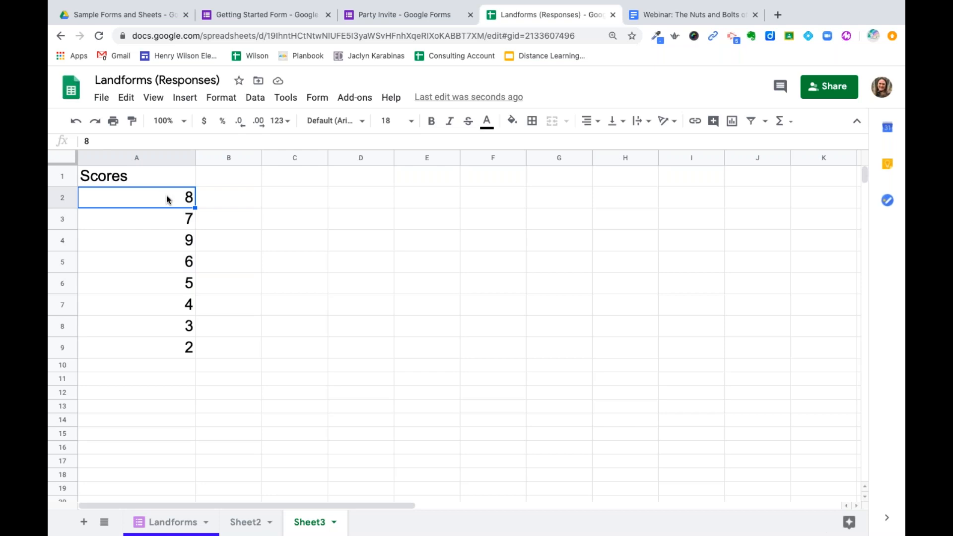
key(shift+Down)
key(shift+Down)
key(shift+Down)
key(shift+Down)
key(shift+Down)
key(shift+Down)
key(shift+Down)
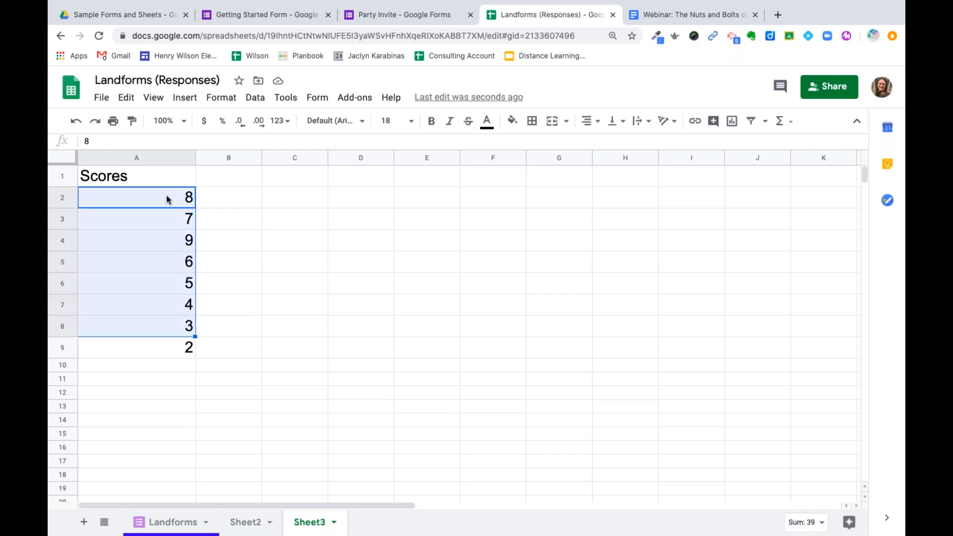
click(339, 299)
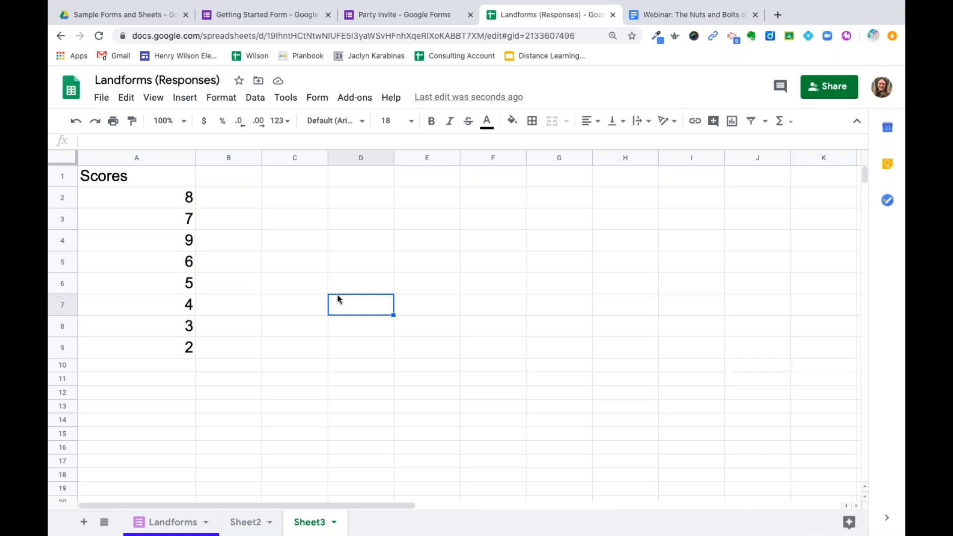
- Select entire rows 2 through 8 by extending the row selection, and release the selection
click(62, 197)
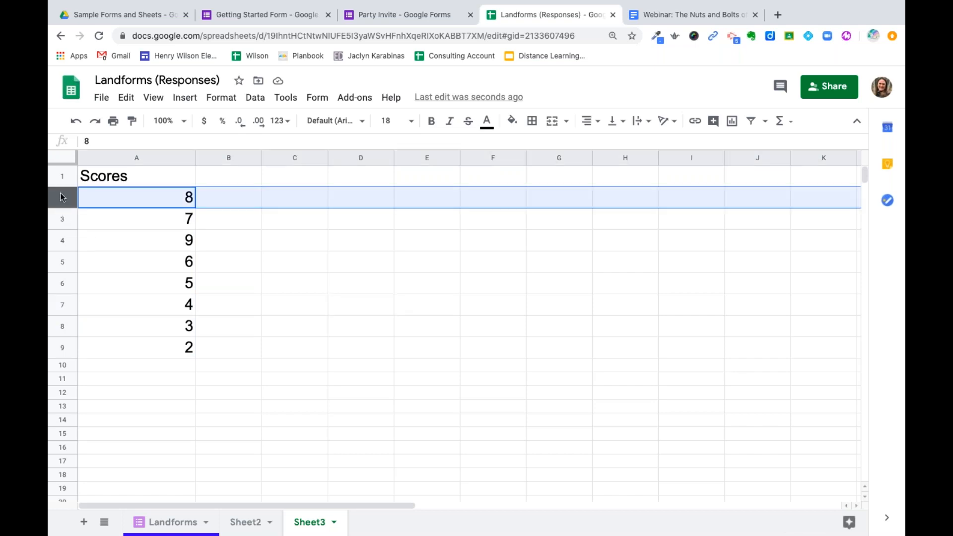
key(shift+Down)
key(shift+Down)
key(shift+Down)
key(shift+Down)
key(shift+Down)
key(shift+Down)
key(shift+Down)
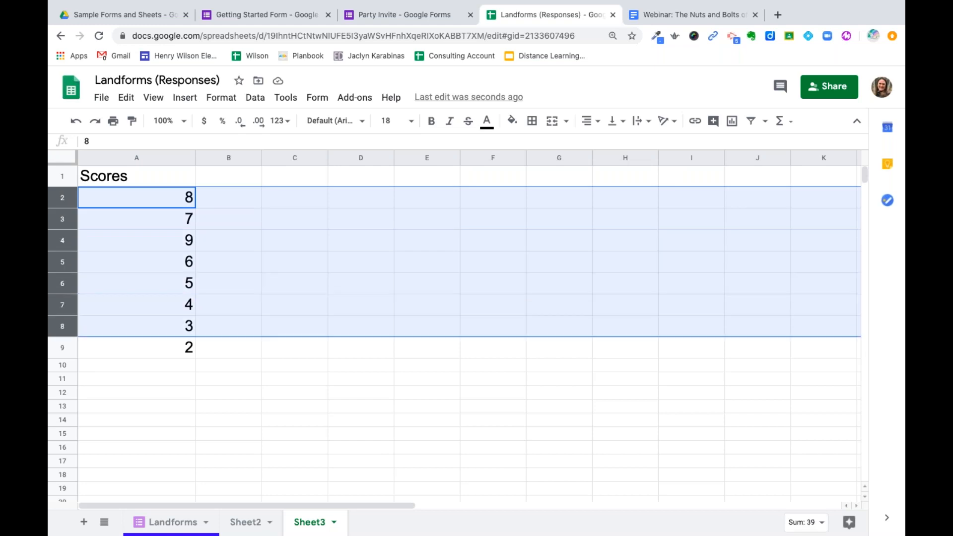
click(153, 221)
- Select the scores in A2 to A9 and insert the built-in SUM function for them in cell A10
drag(174, 201, 177, 354)
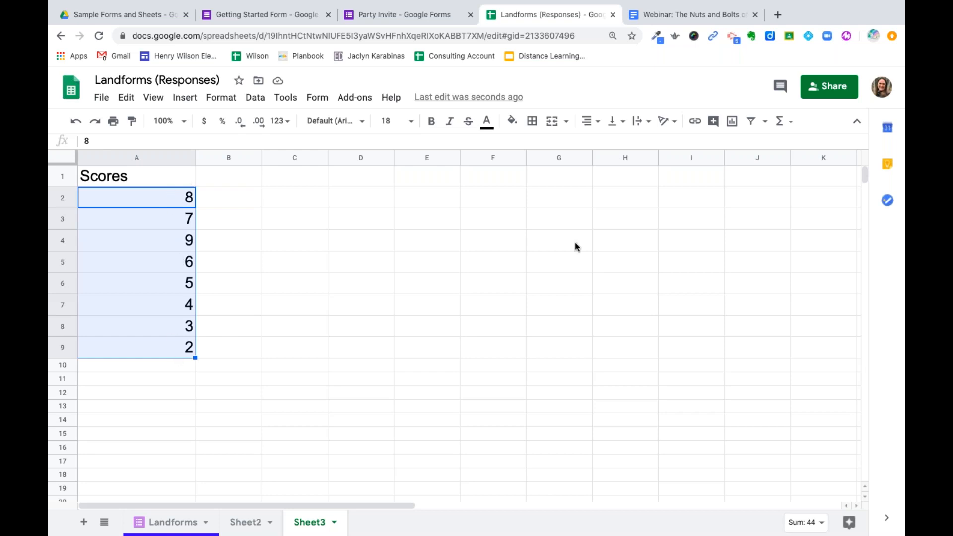
click(791, 124)
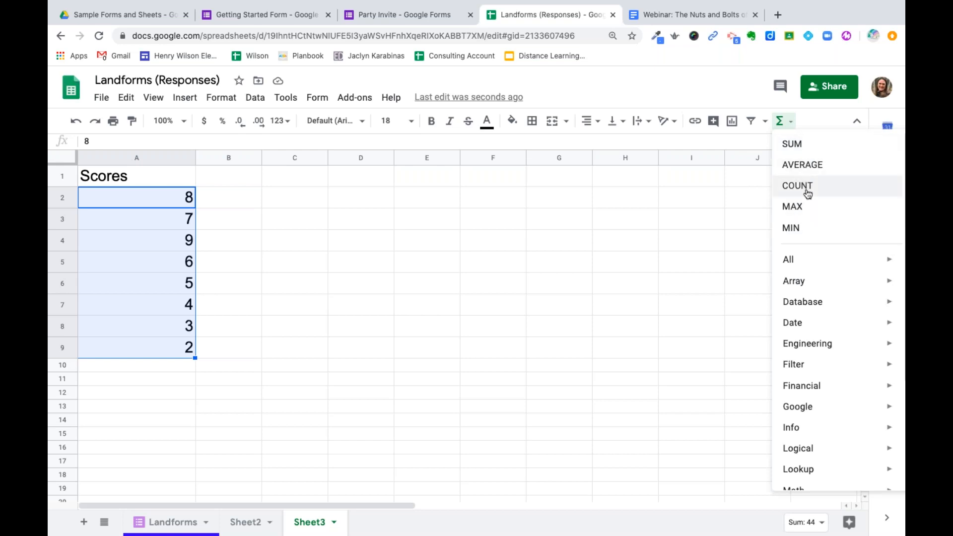
mouse_move(809, 301)
scroll(808, 305, down, 3)
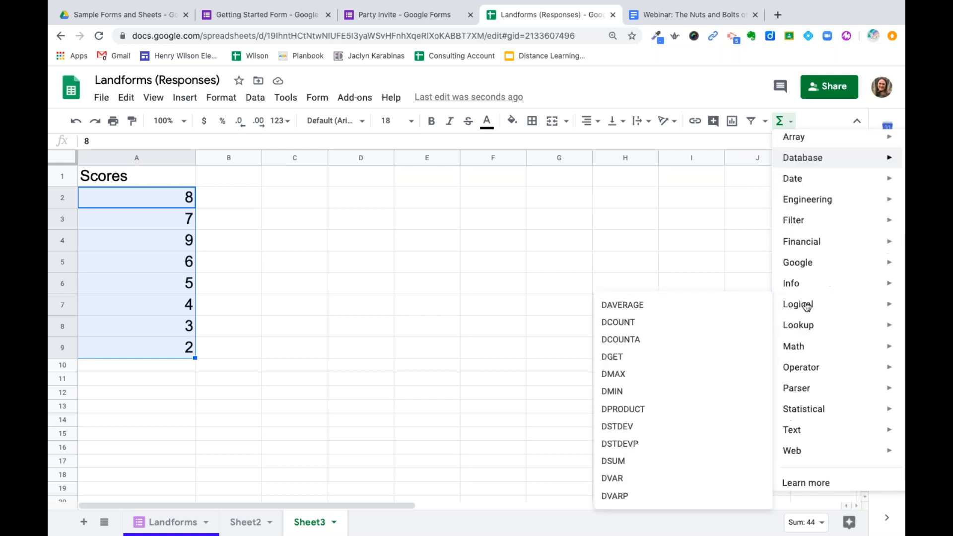
scroll(807, 306, up, 3)
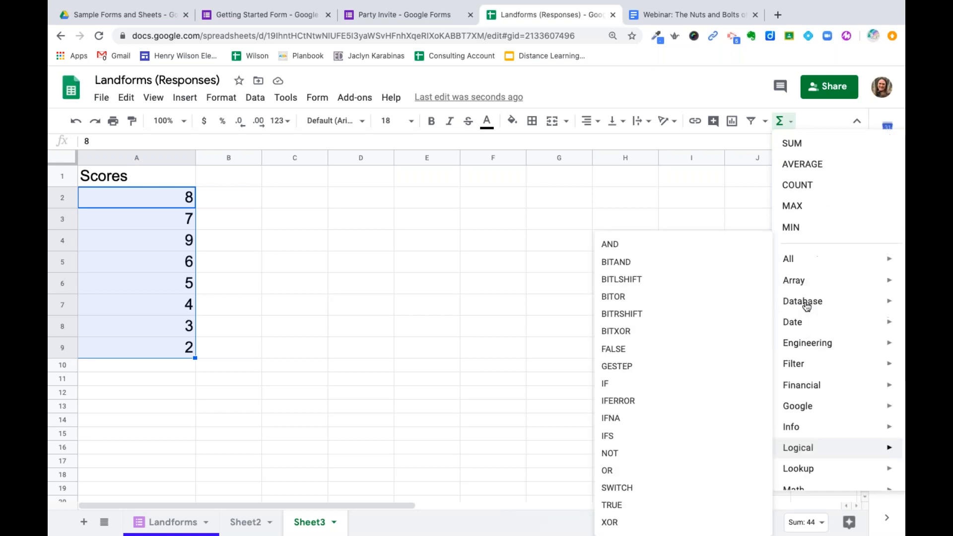
click(793, 125)
click(792, 126)
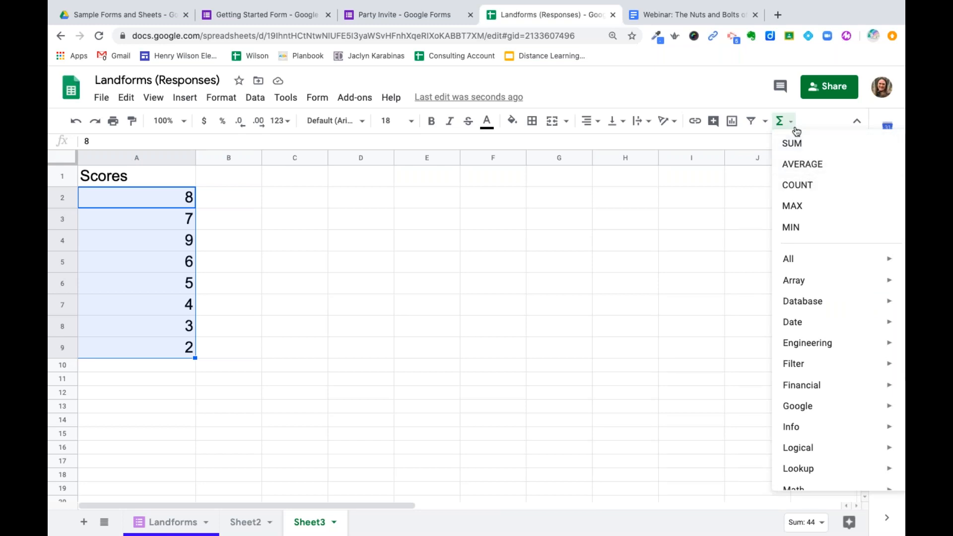
click(795, 143)
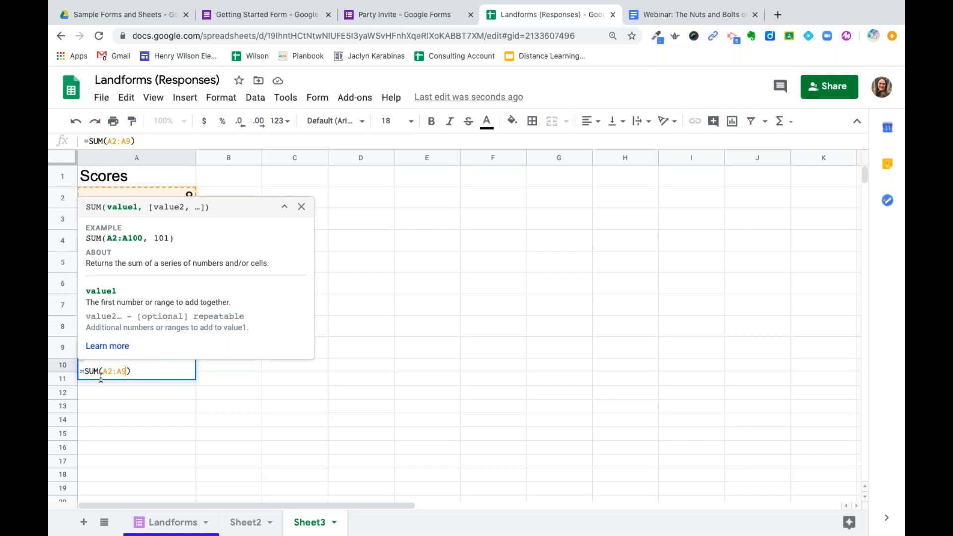
key(Return)
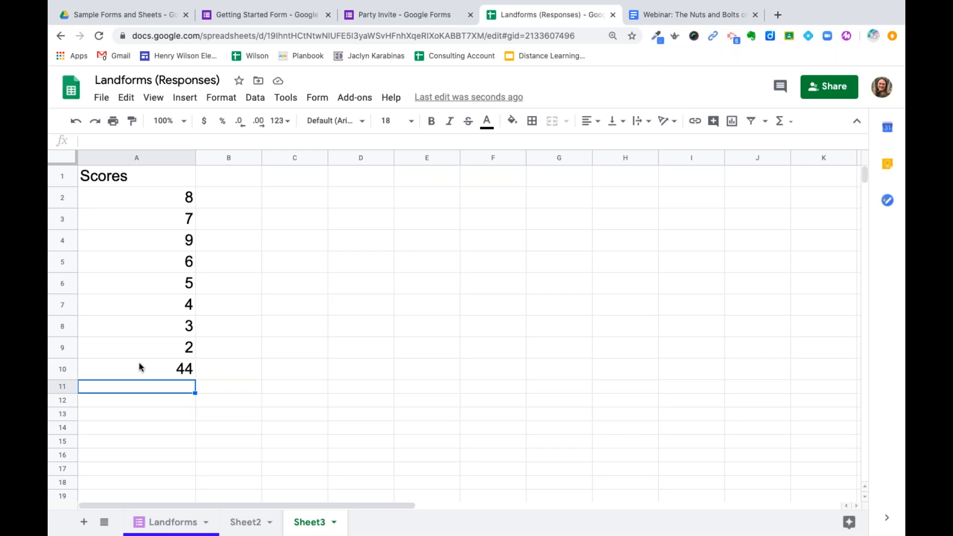
- Examine the SUM formula in cell A10 and how its range relates to the scores in column A
click(139, 368)
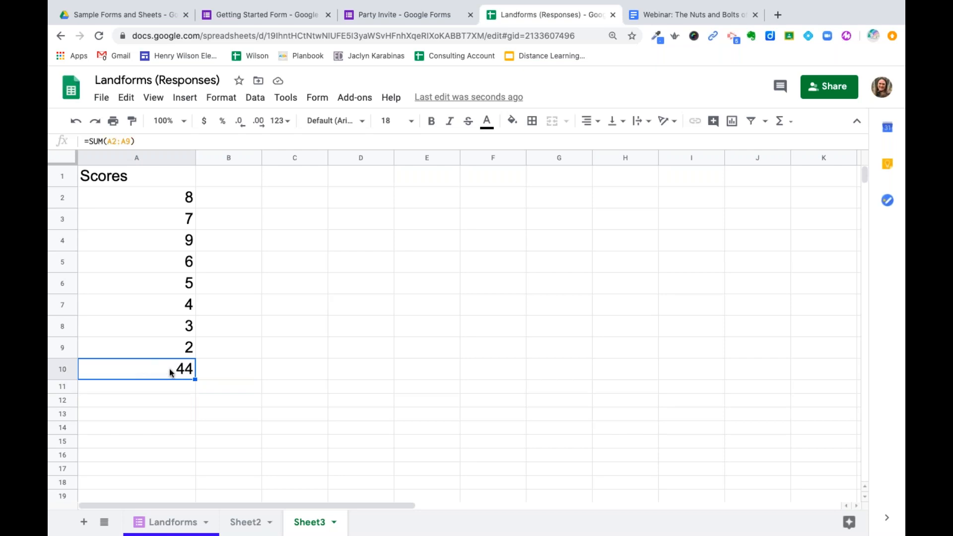
click(85, 141)
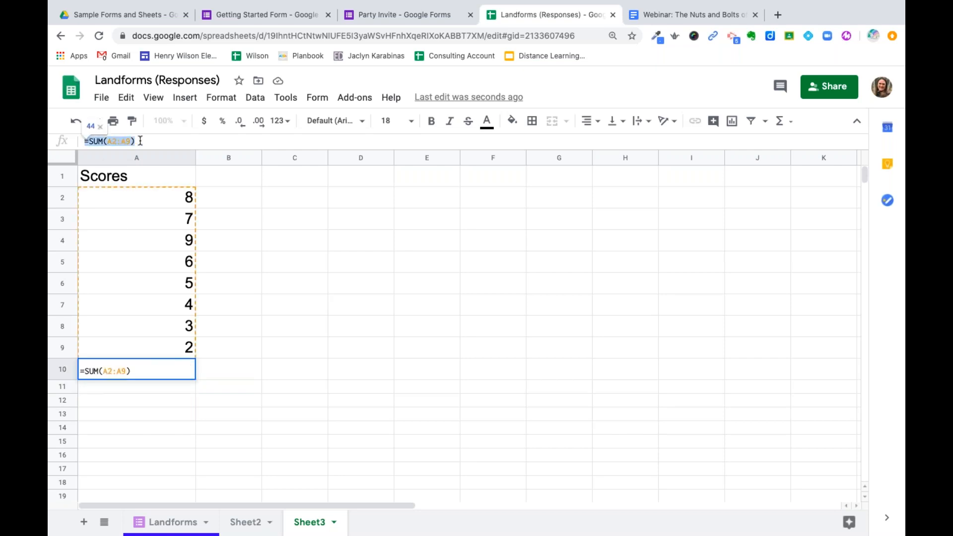
drag(84, 141, 150, 143)
click(119, 141)
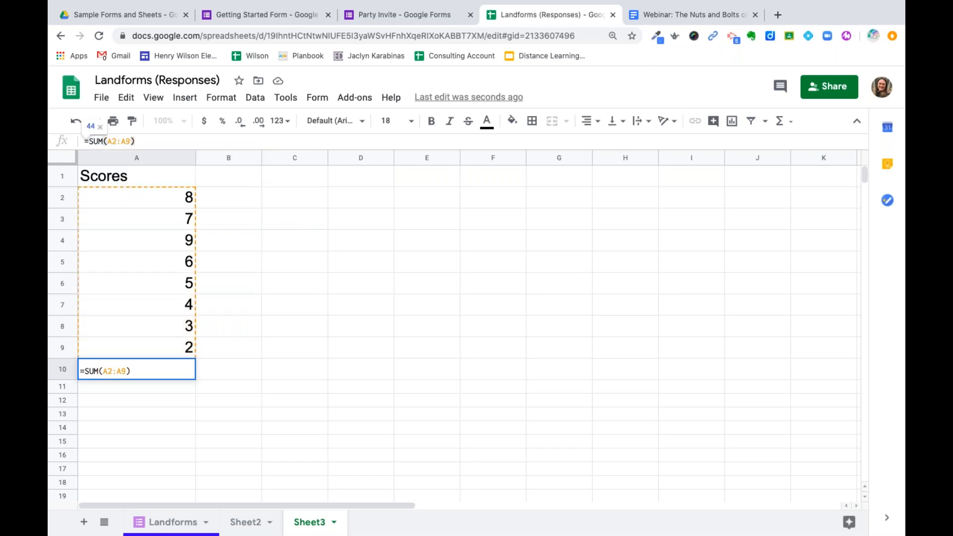
scroll(100, 144, up, 5)
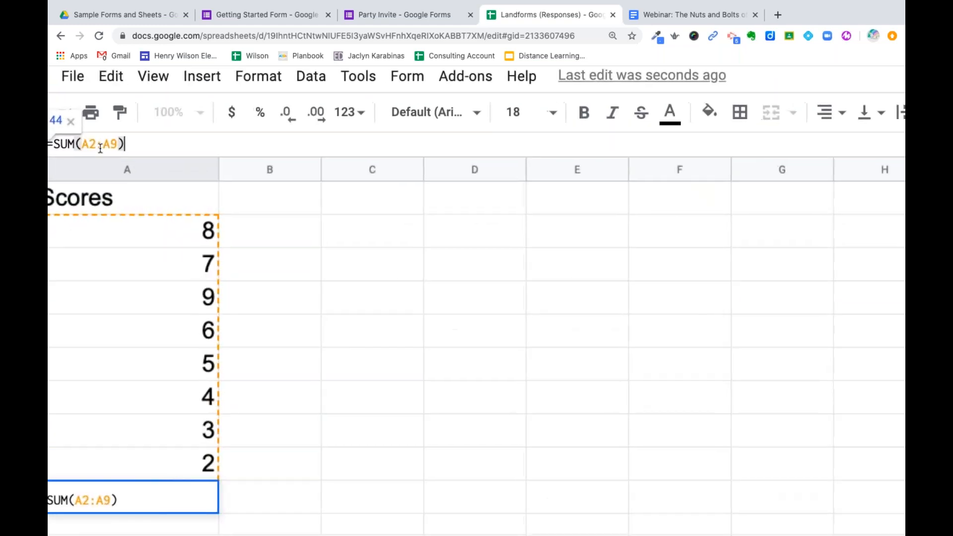
scroll(100, 147, left, 3)
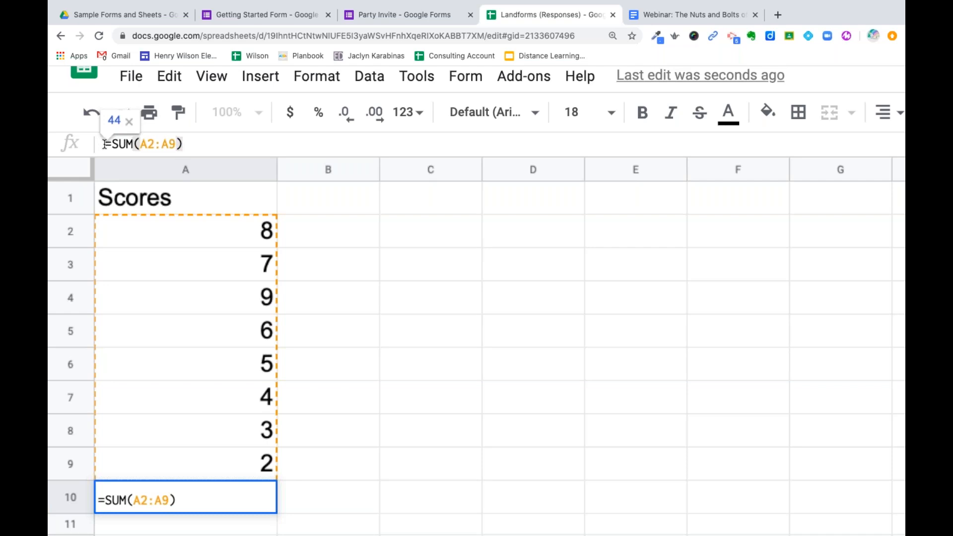
key(Escape)
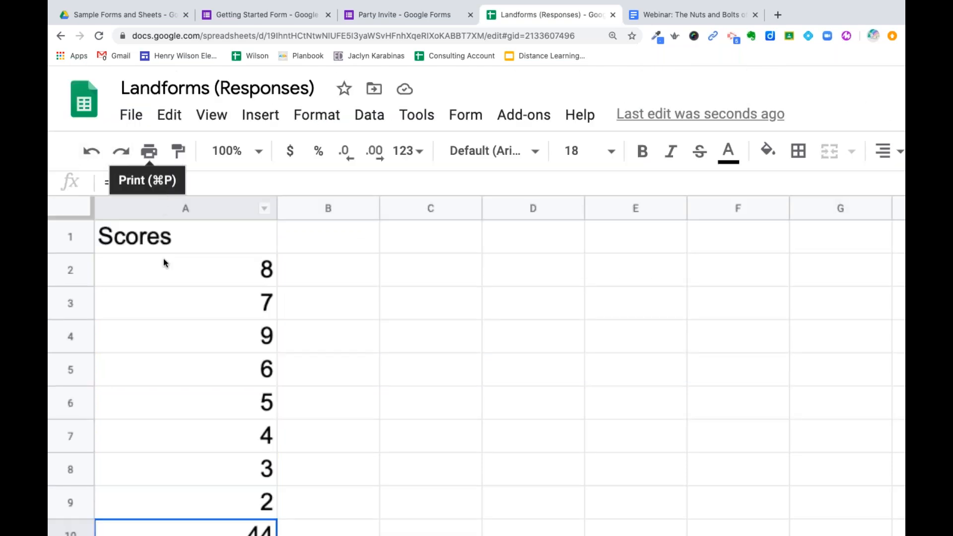
drag(164, 271, 178, 341)
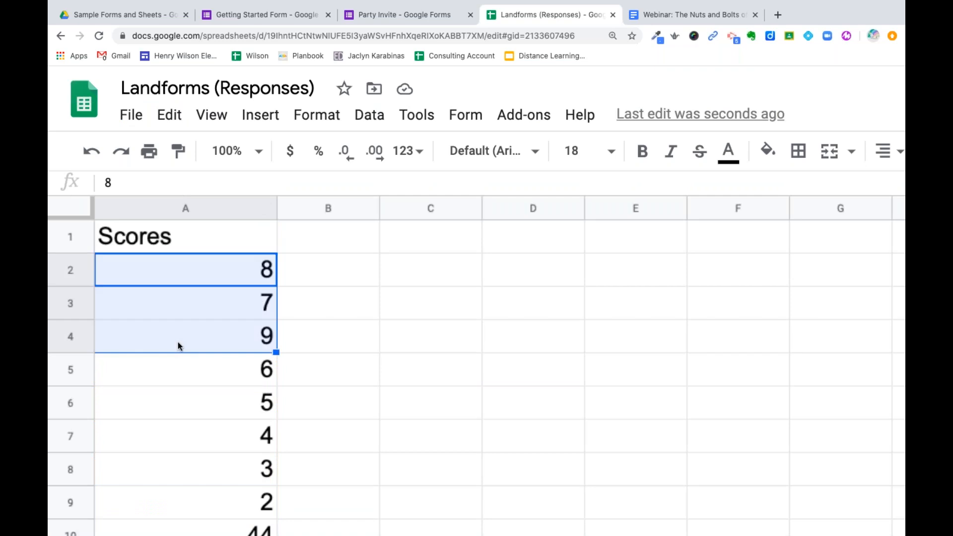
click(354, 350)
- Clear the SUM formula from cell A10
scroll(349, 348, down, 1)
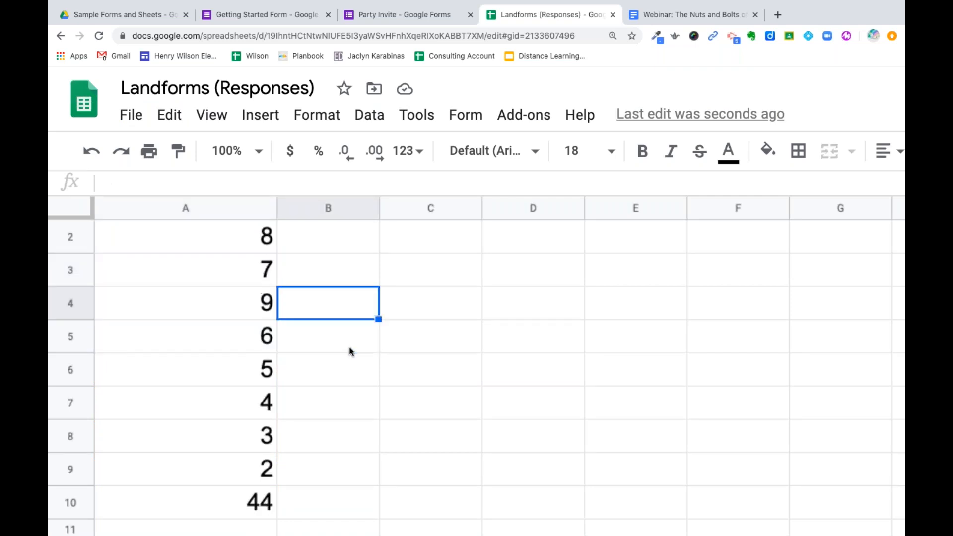
scroll(351, 351, down, 2)
scroll(351, 351, down, 2)
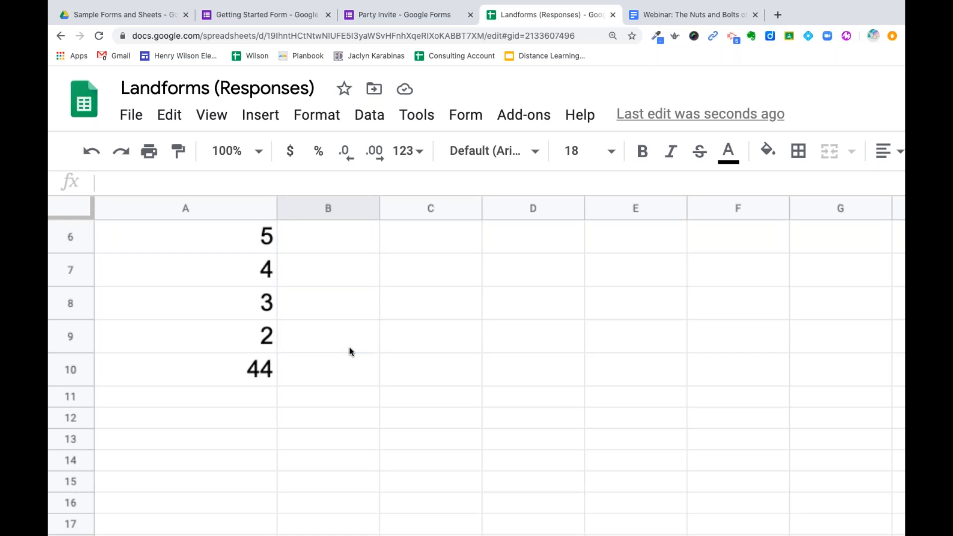
scroll(350, 348, down, 2)
key(ctrl+minus)
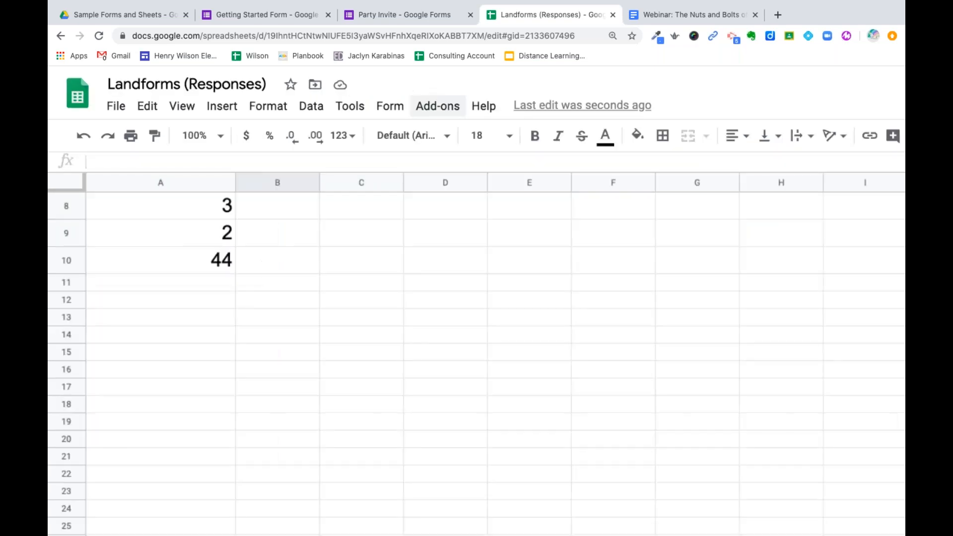
key(ctrl+minus)
key(ctrl+minus)
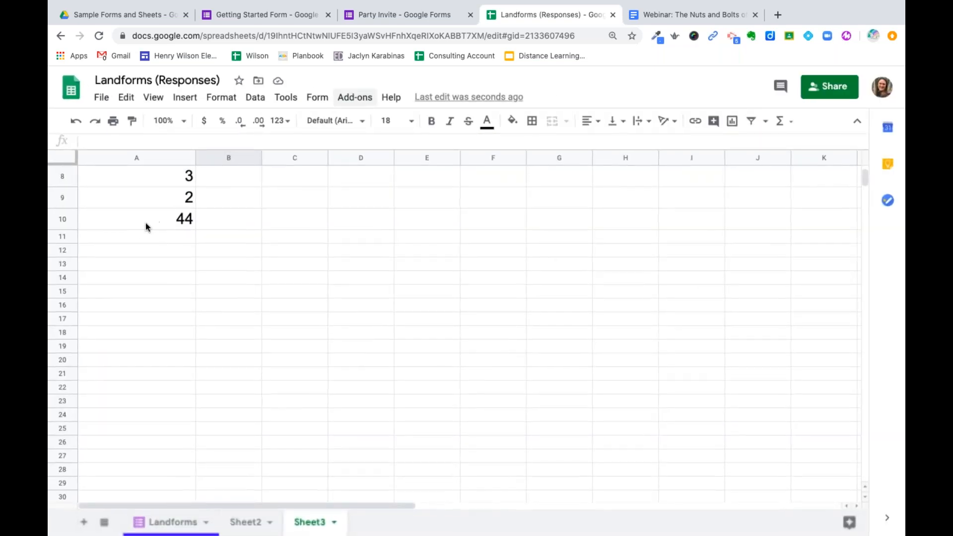
click(145, 226)
key(Delete)
- Write the formula =SUM(A2:A9) by hand in cell A10 and reselect that cell
scroll(145, 226, up, 4)
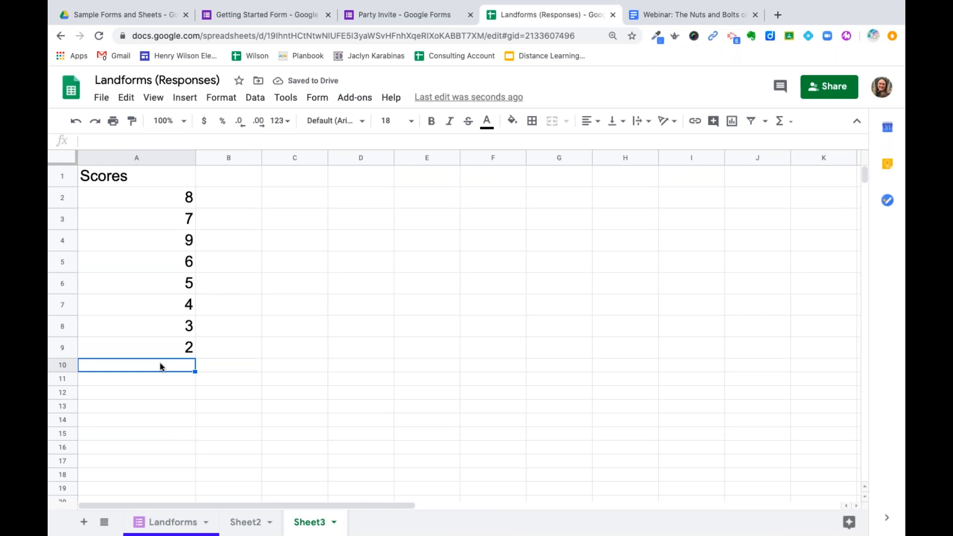
text(=)
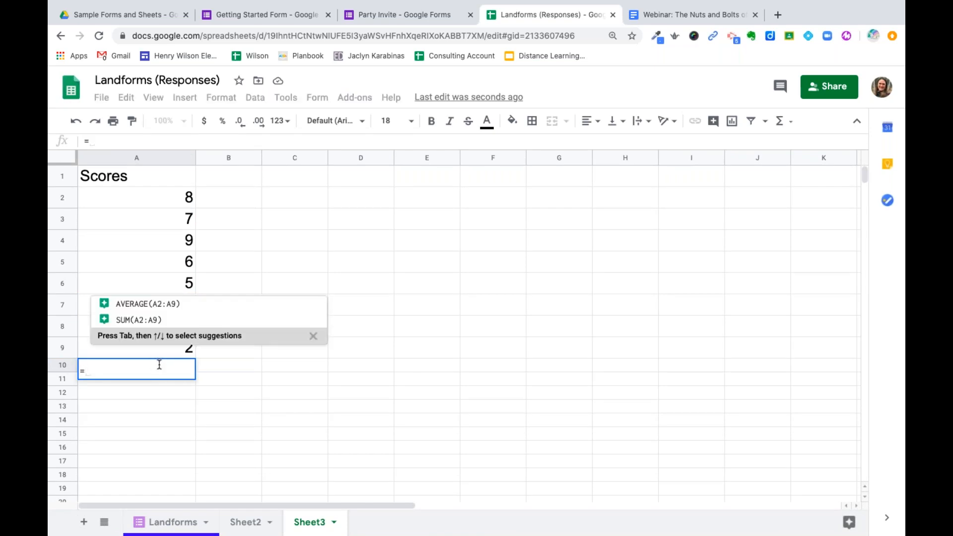
text(SUM)
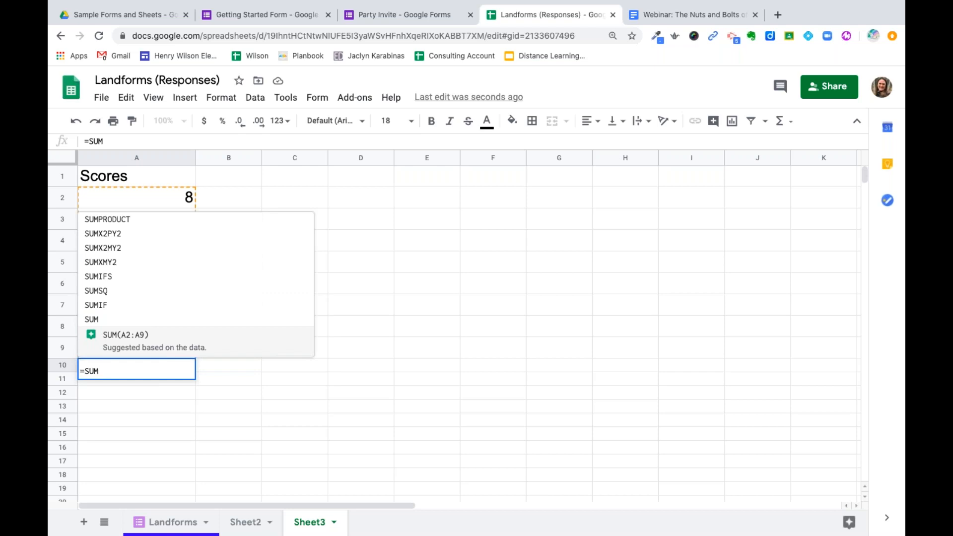
text(()
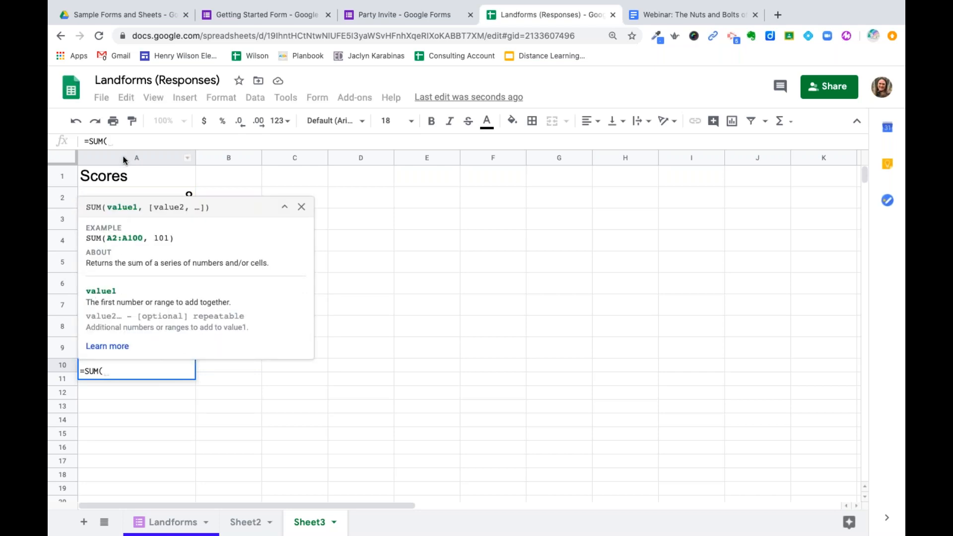
text(A2:)
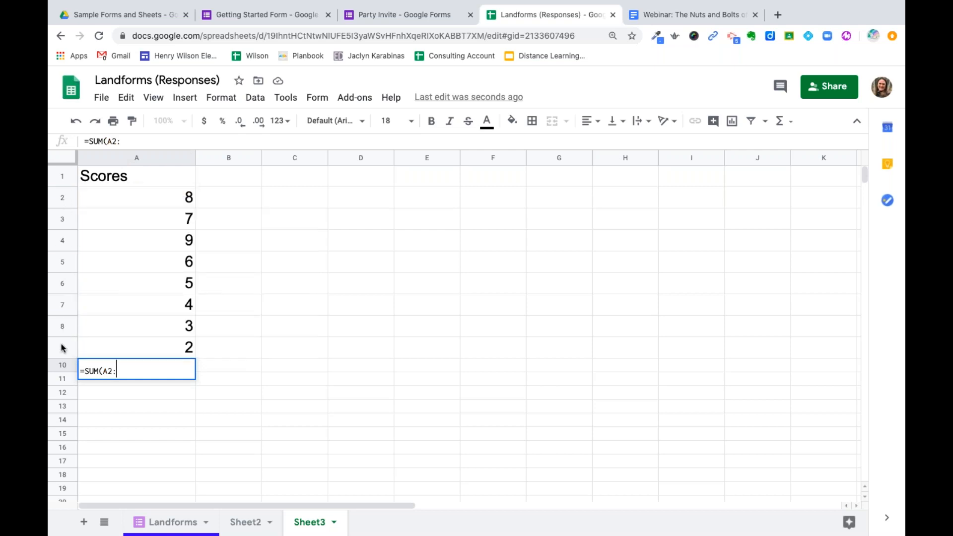
text(A9))
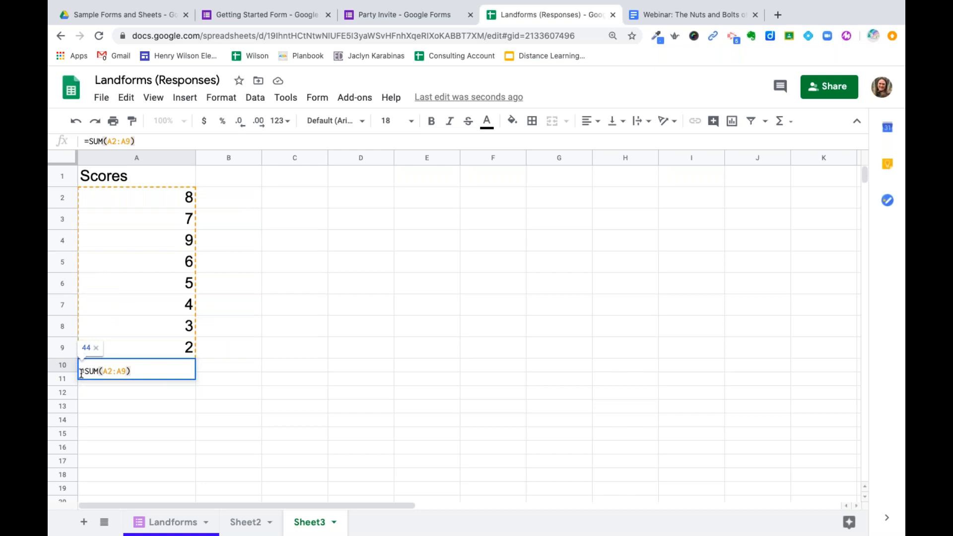
key(Return)
click(152, 372)
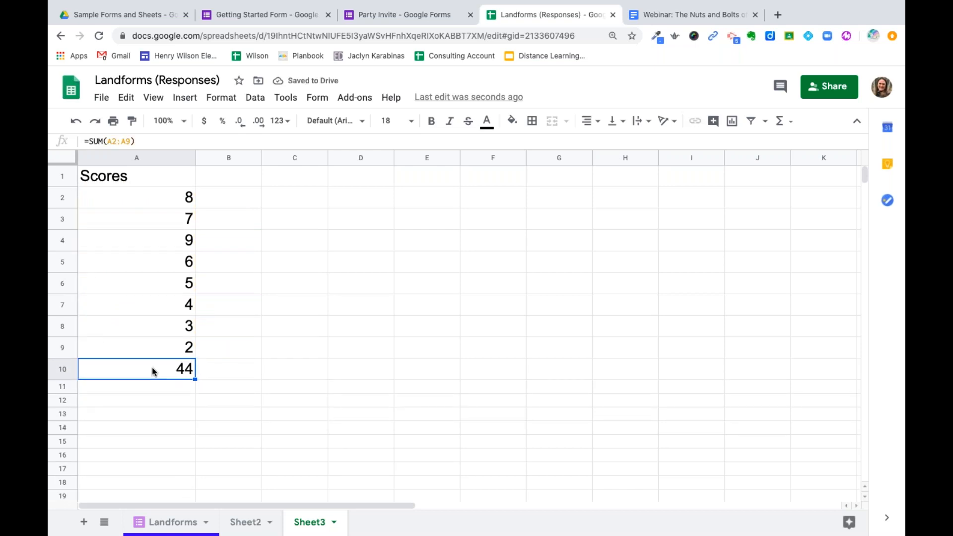
click(782, 121)
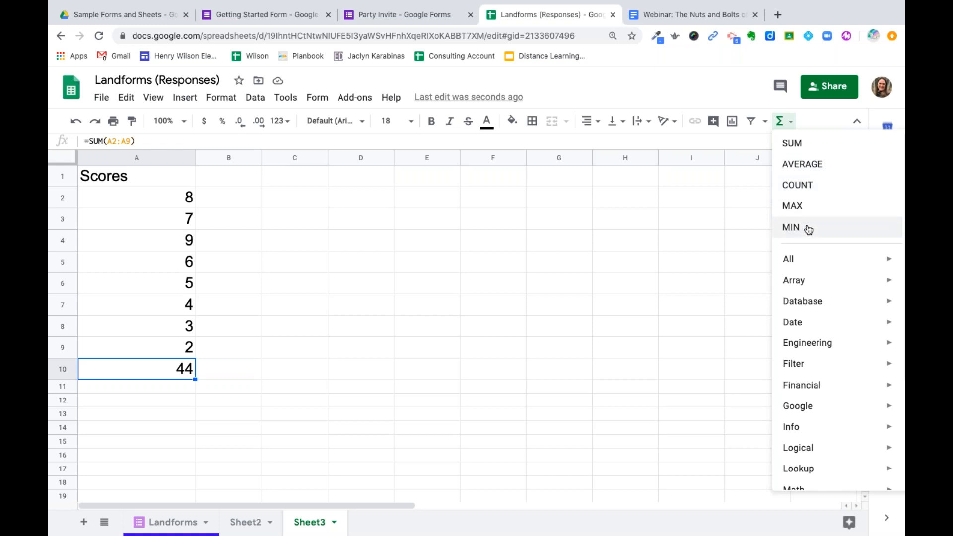
click(683, 296)
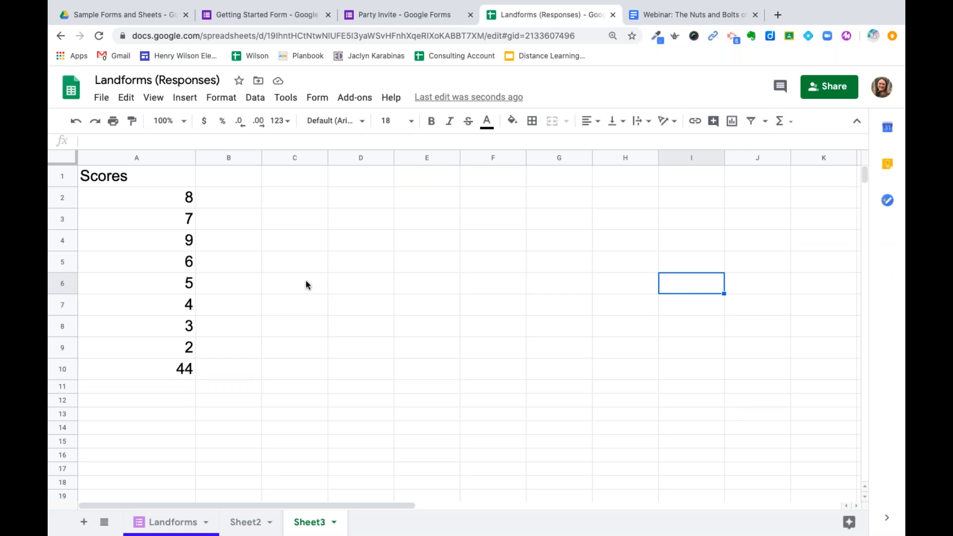
click(247, 180)
- Enter January in cell C2 and autofill the month series down column C to C14
click(304, 201)
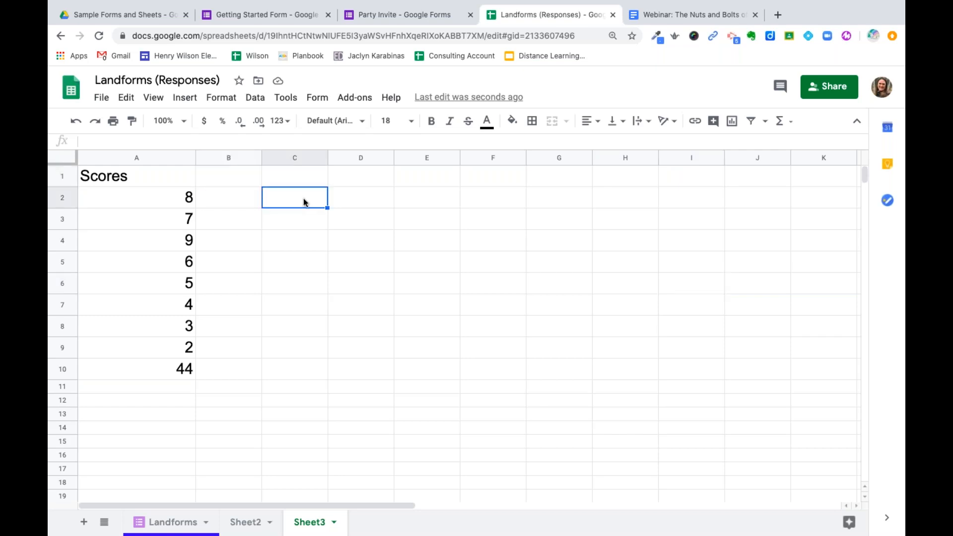
text(January)
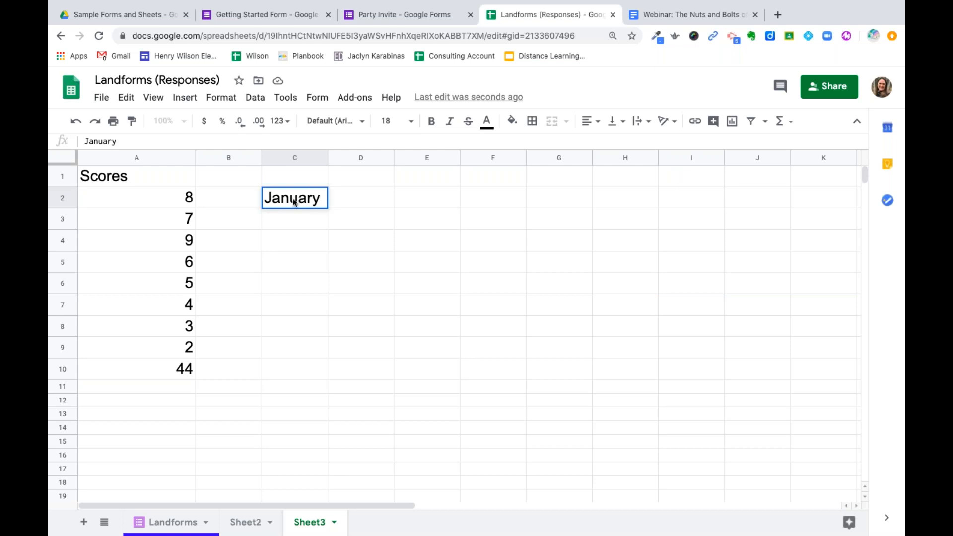
key(Return)
key(Up)
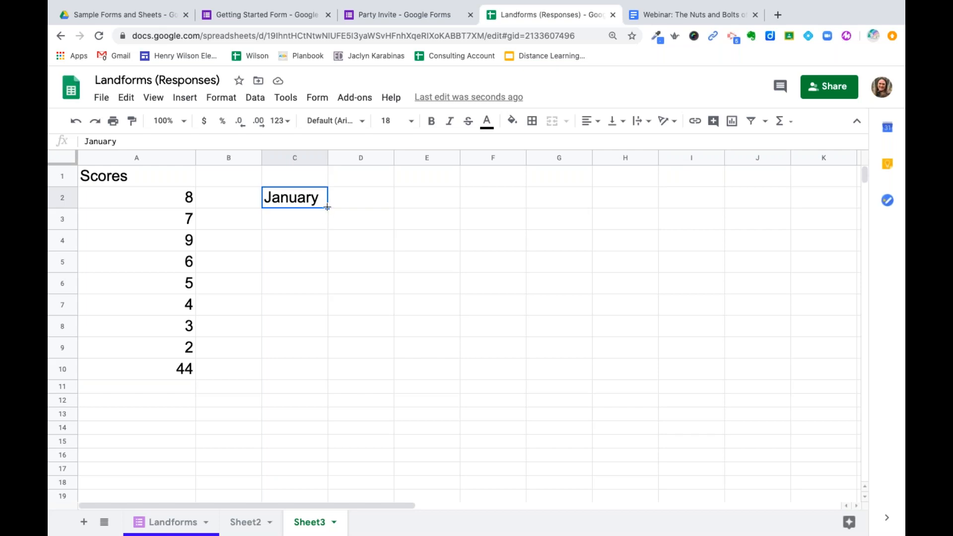
drag(327, 207, 331, 429)
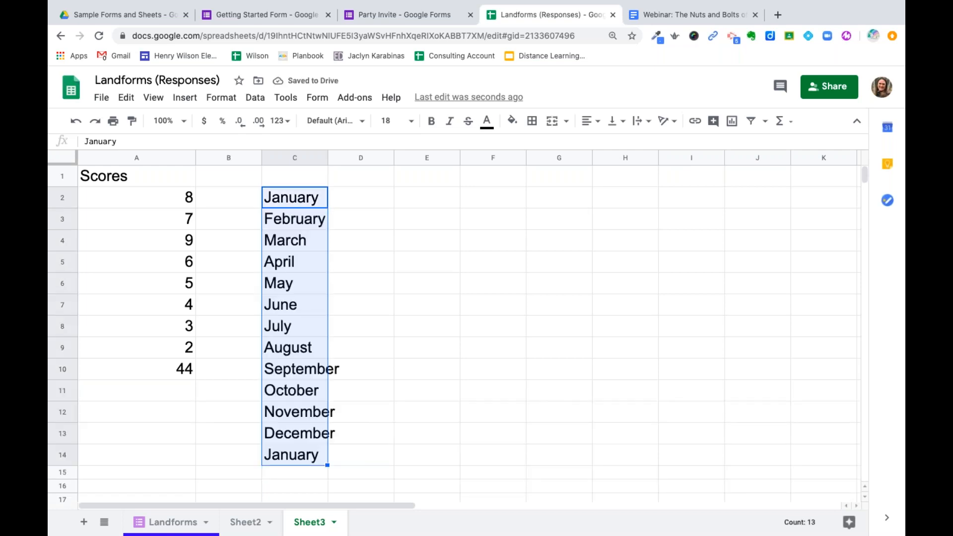
- Enter the date 5/13/20 in cell E2 and reselect that cell
click(418, 200)
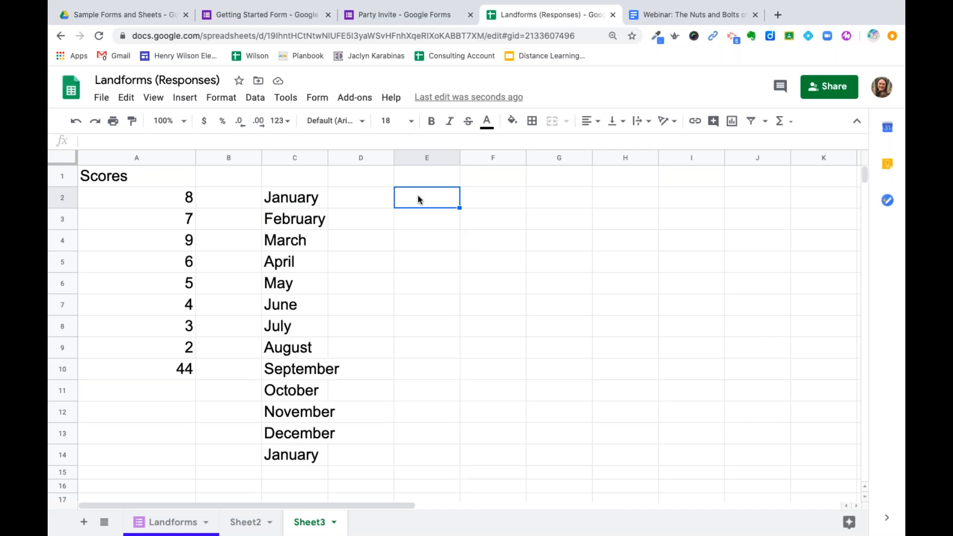
text(5/13/20)
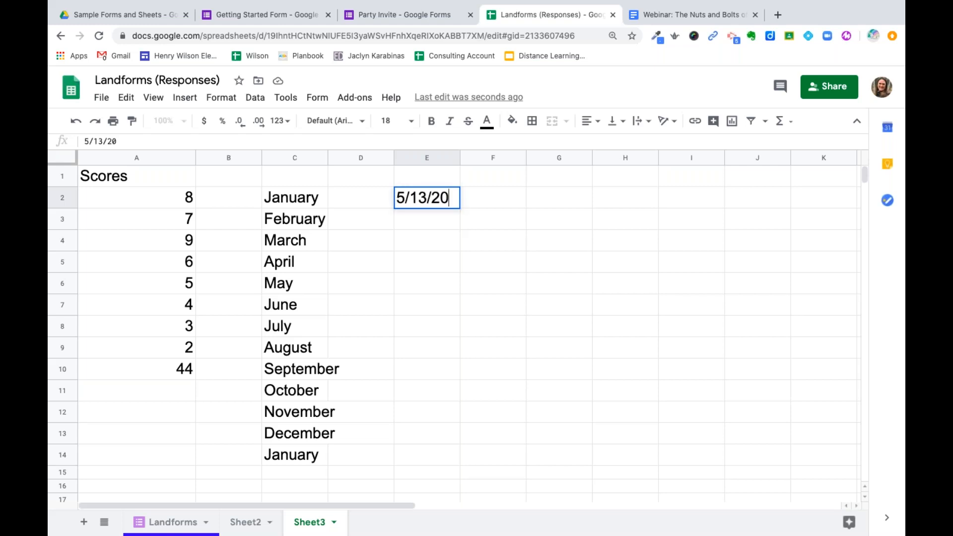
key(Return)
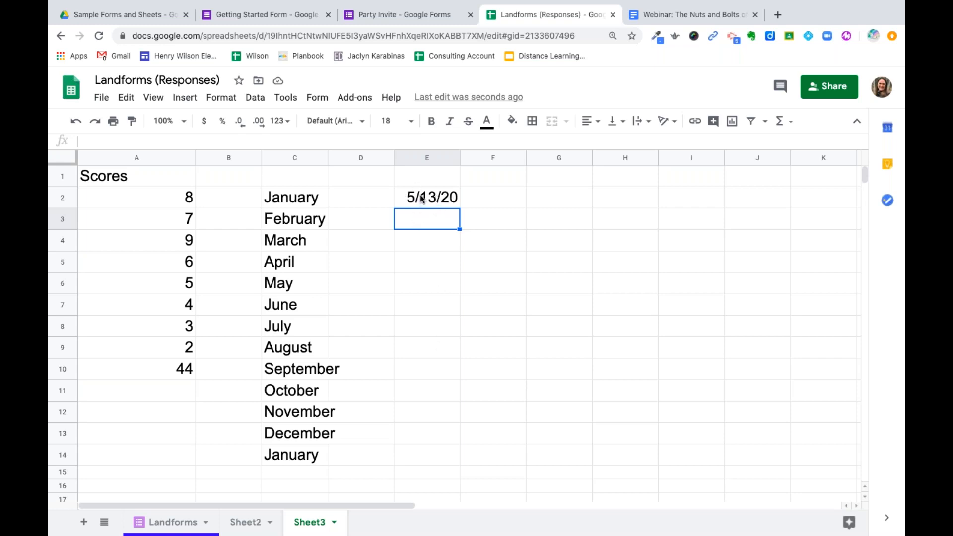
click(422, 198)
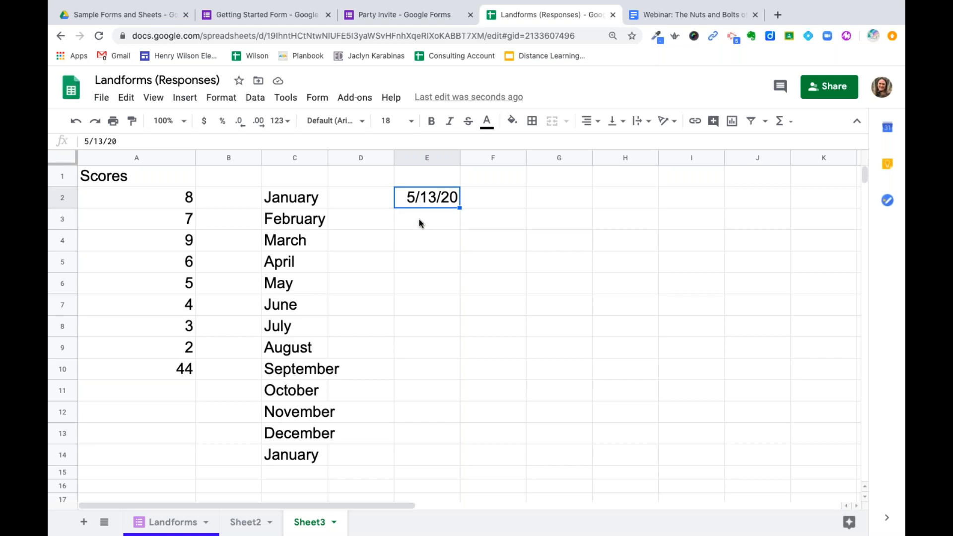
- Enter 5/20/20 in cell E3 and autofill the weekly date series from E2:E3 down to E11
click(420, 220)
text(5/20/20)
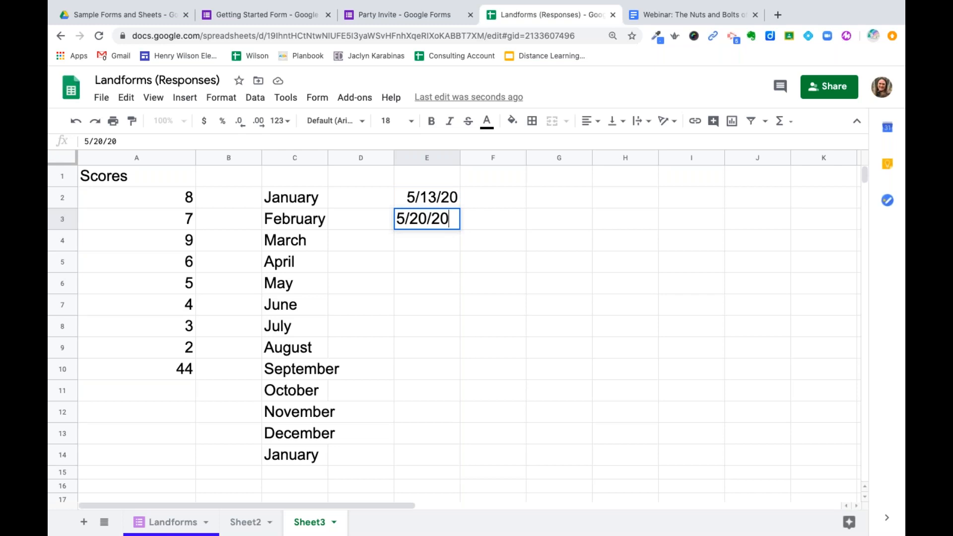
key(Return)
click(417, 199)
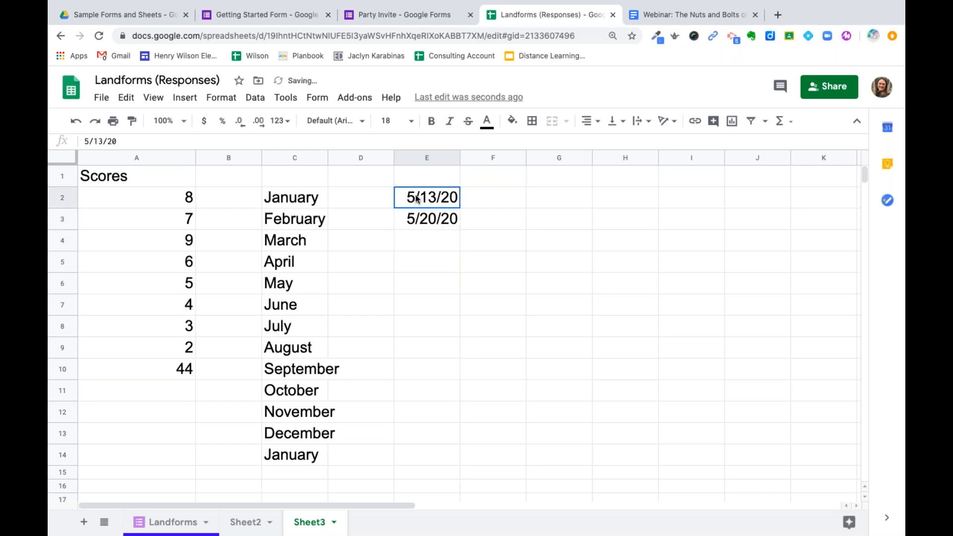
shift+click(415, 218)
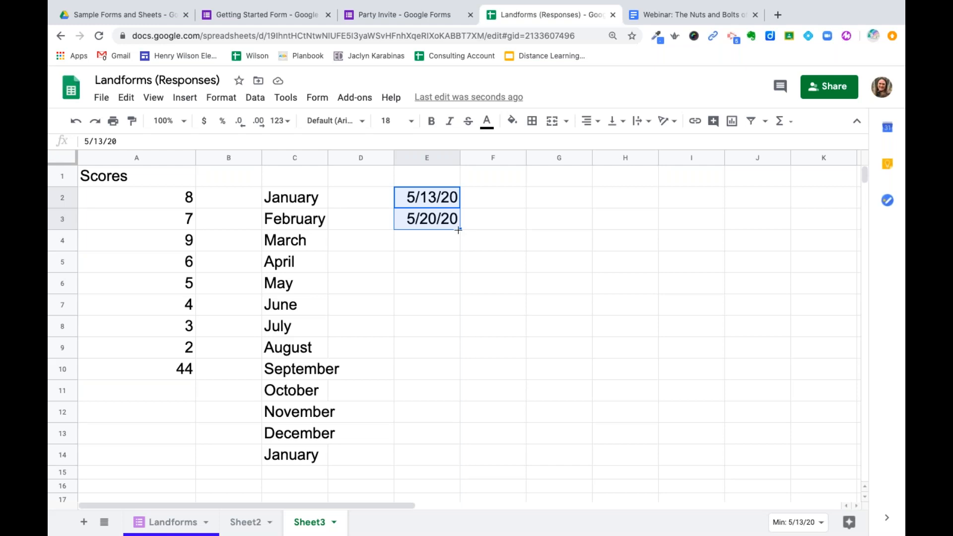
drag(459, 231, 456, 399)
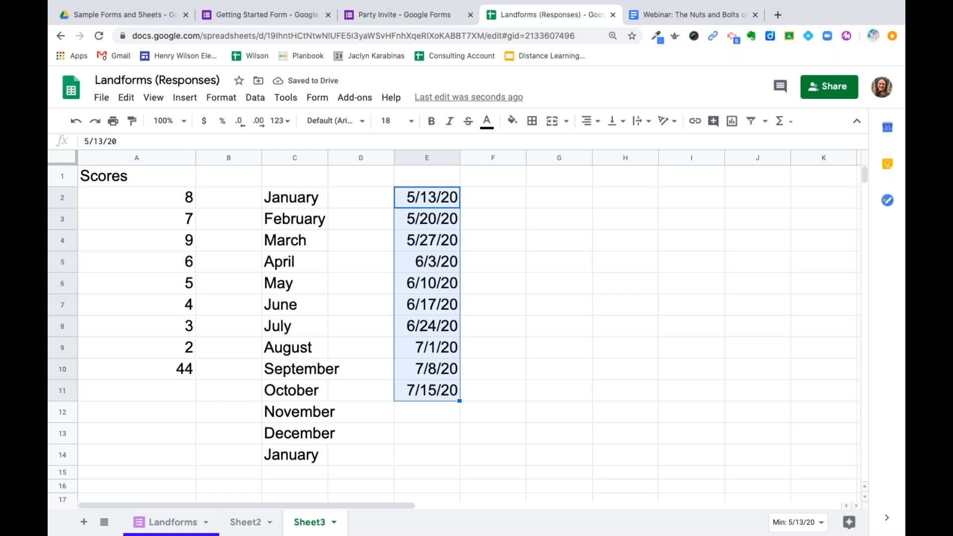
- Enter Monday in cell G2 and autofill the weekday series down column G to G8
click(554, 205)
text(Monday)
key(Return)
click(557, 184)
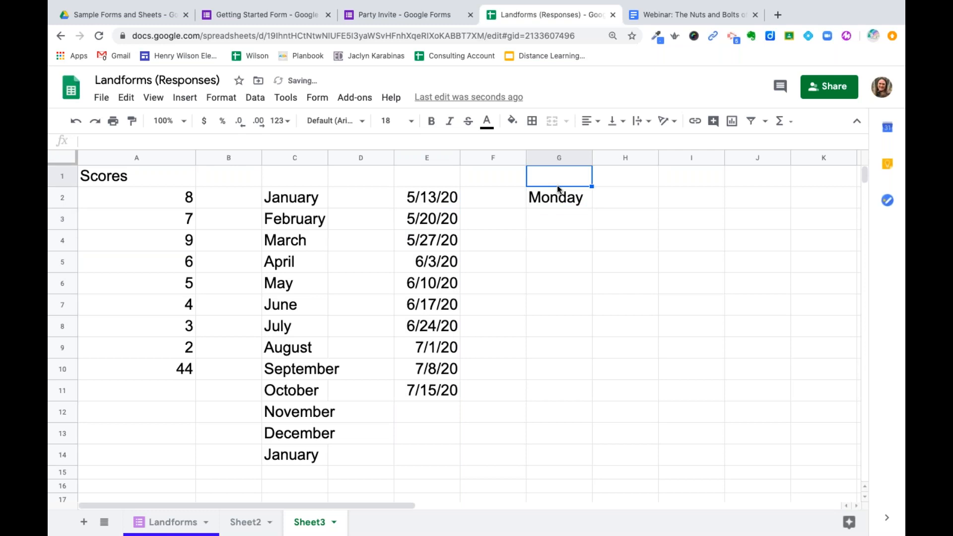
click(558, 197)
drag(592, 208, 616, 329)
click(645, 365)
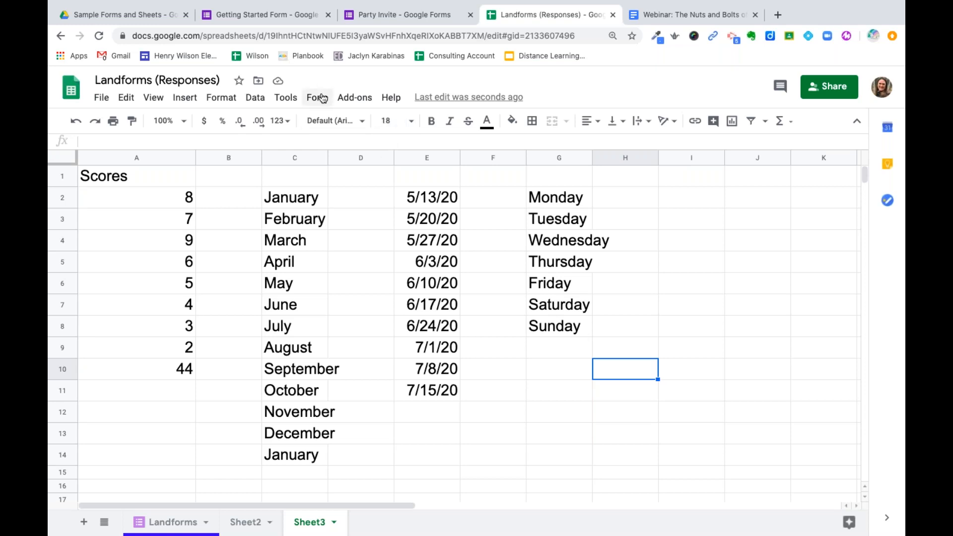
click(185, 99)
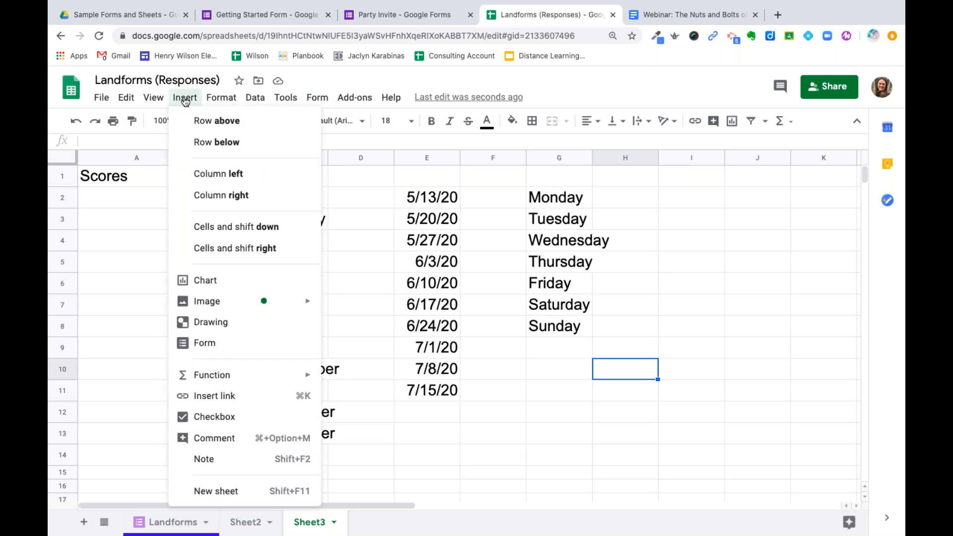
mouse_move(153, 100)
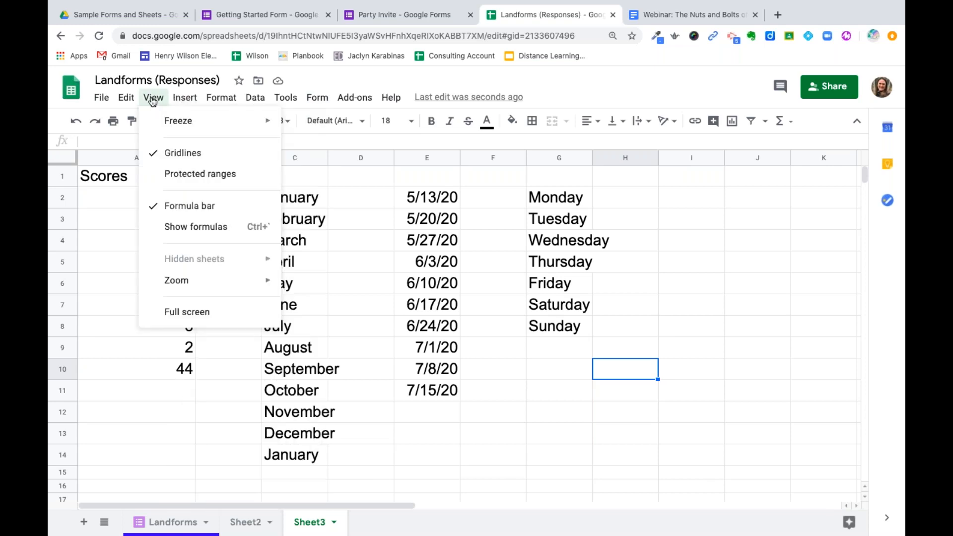
click(103, 294)
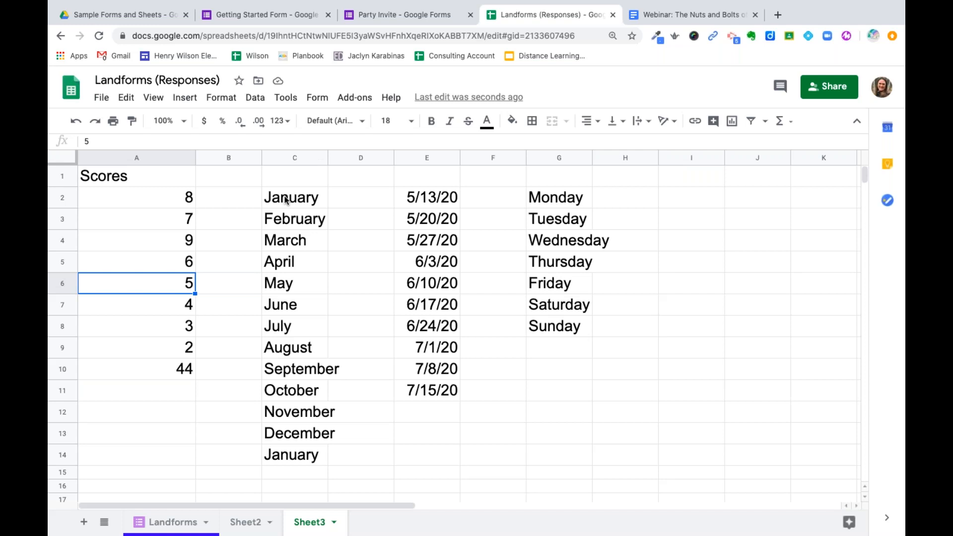
click(215, 160)
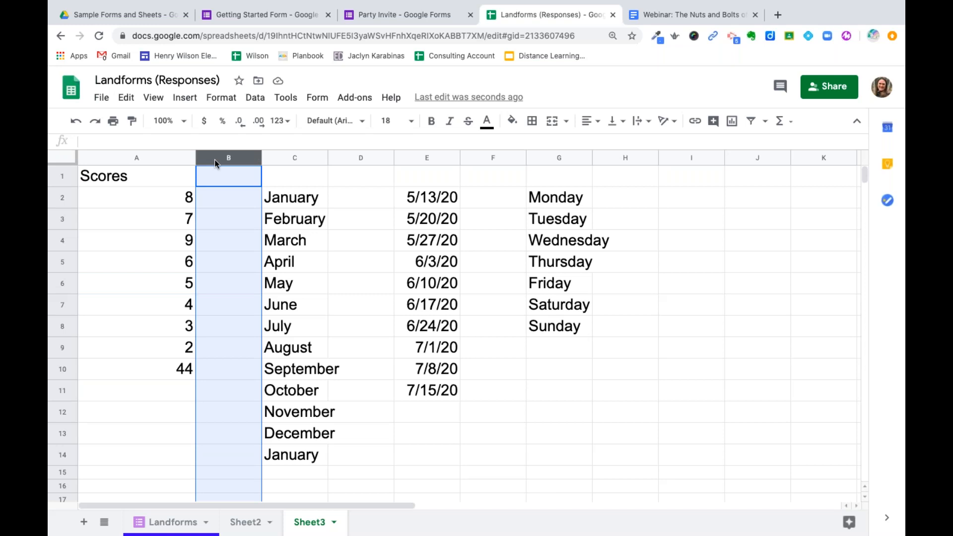
click(429, 261)
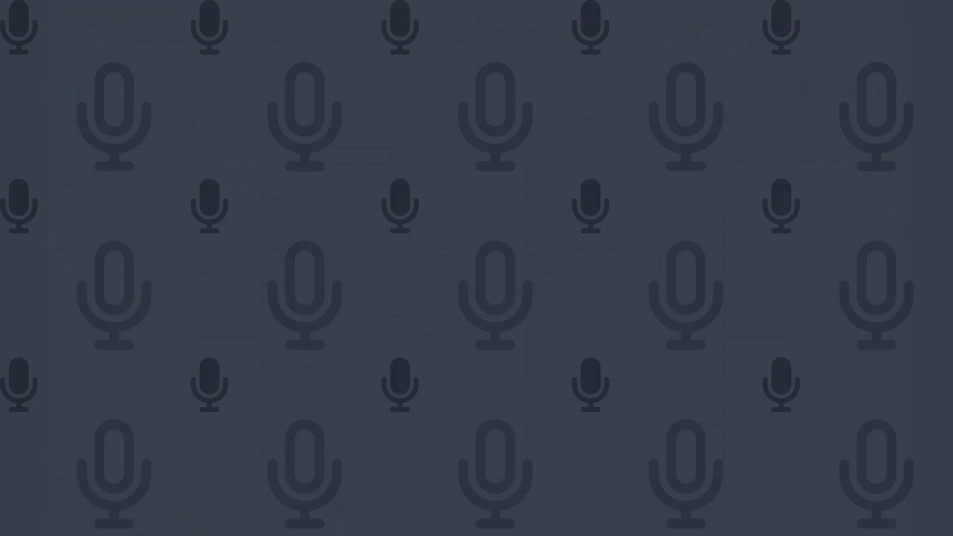